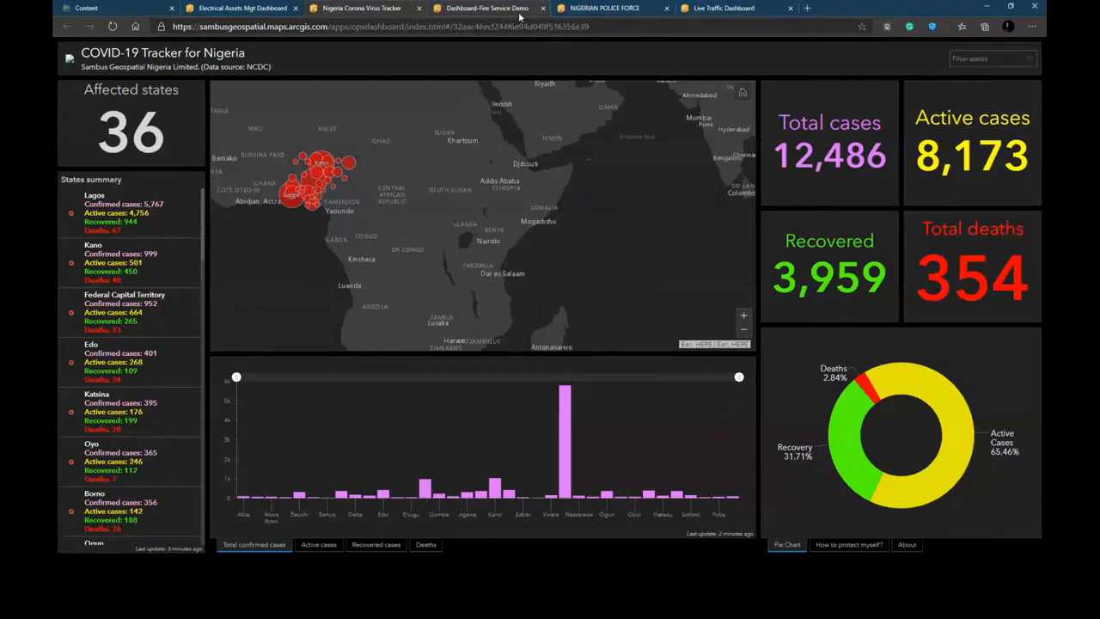
# - Browse the example dashboards open in the other browser tabs
pyautogui.click(577, 9)
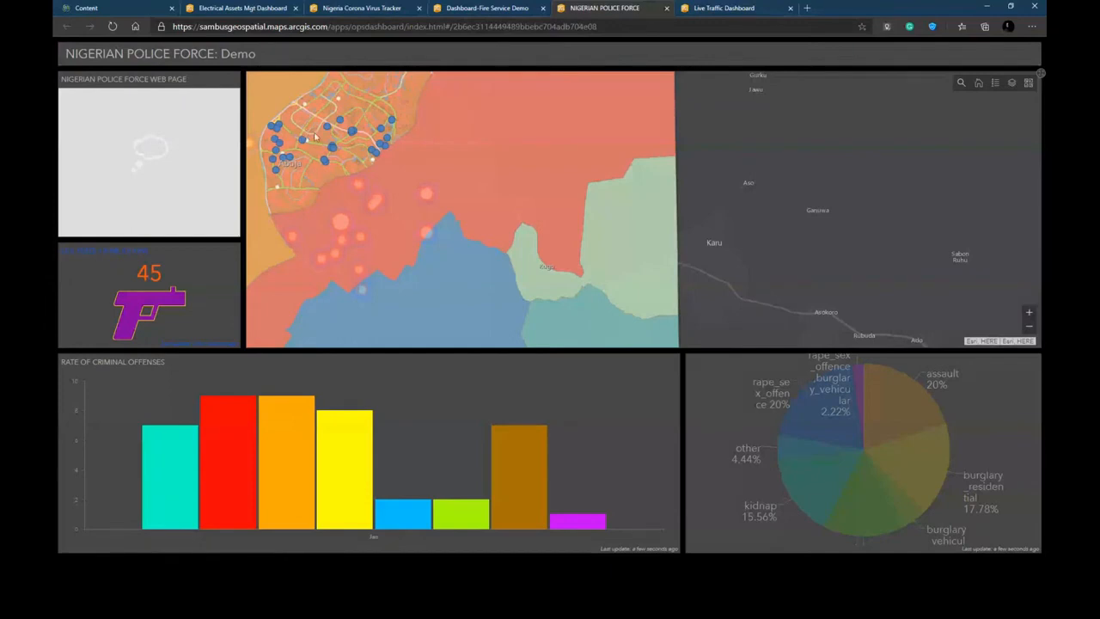
pyautogui.click(719, 11)
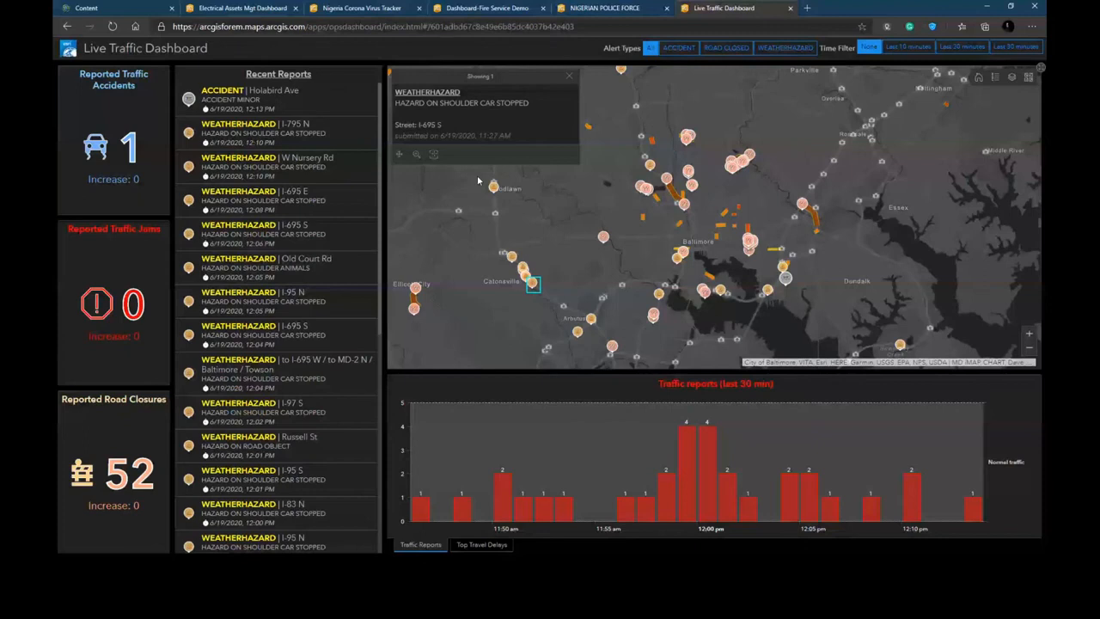
pyautogui.hotkey('ctrl', 'Tab')
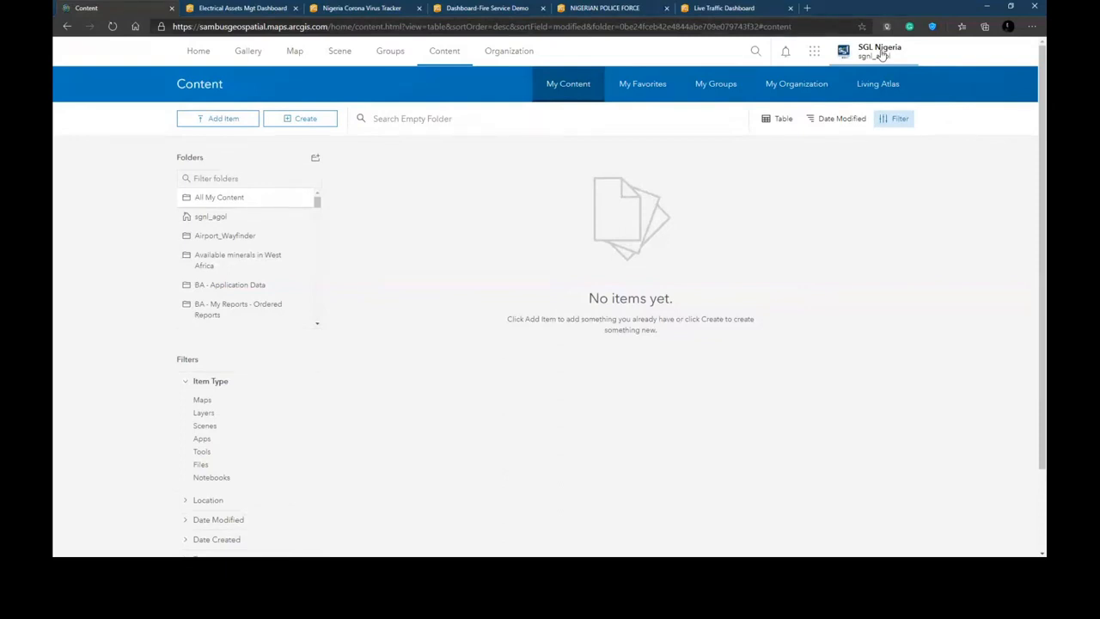
# - Open Survey123 from the app launcher in the ArcGIS Online content page
pyautogui.click(457, 53)
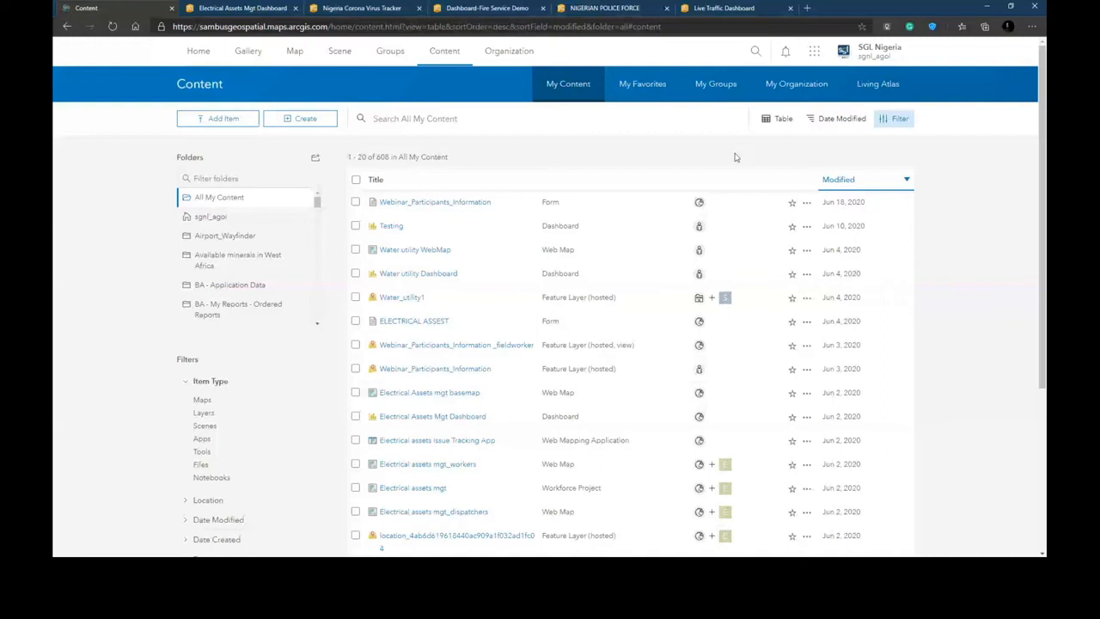
pyautogui.click(814, 55)
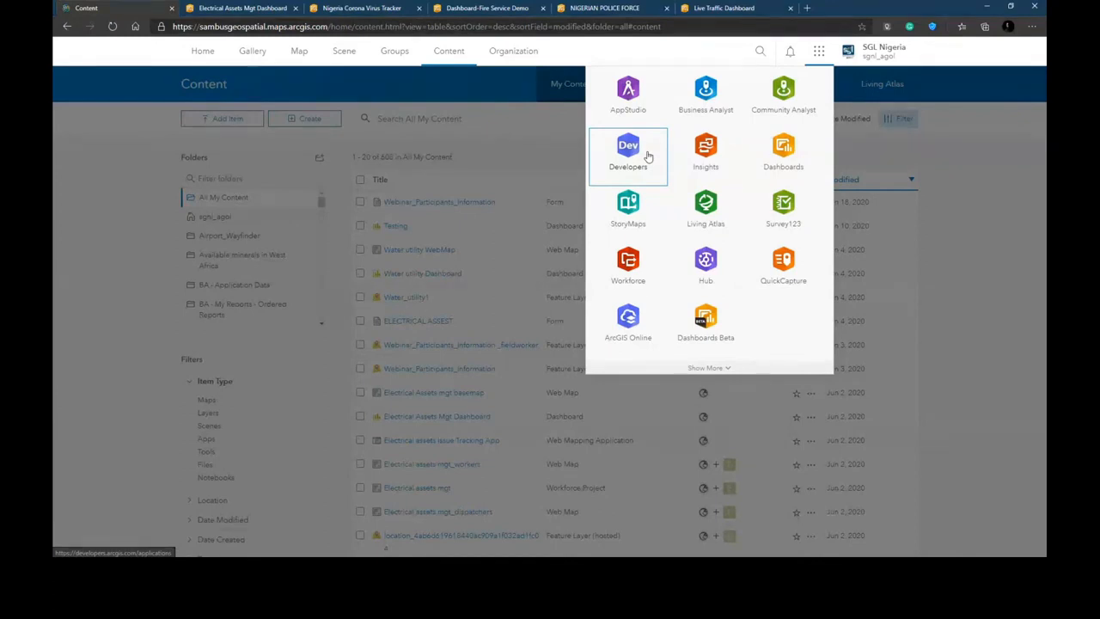
pyautogui.click(785, 217)
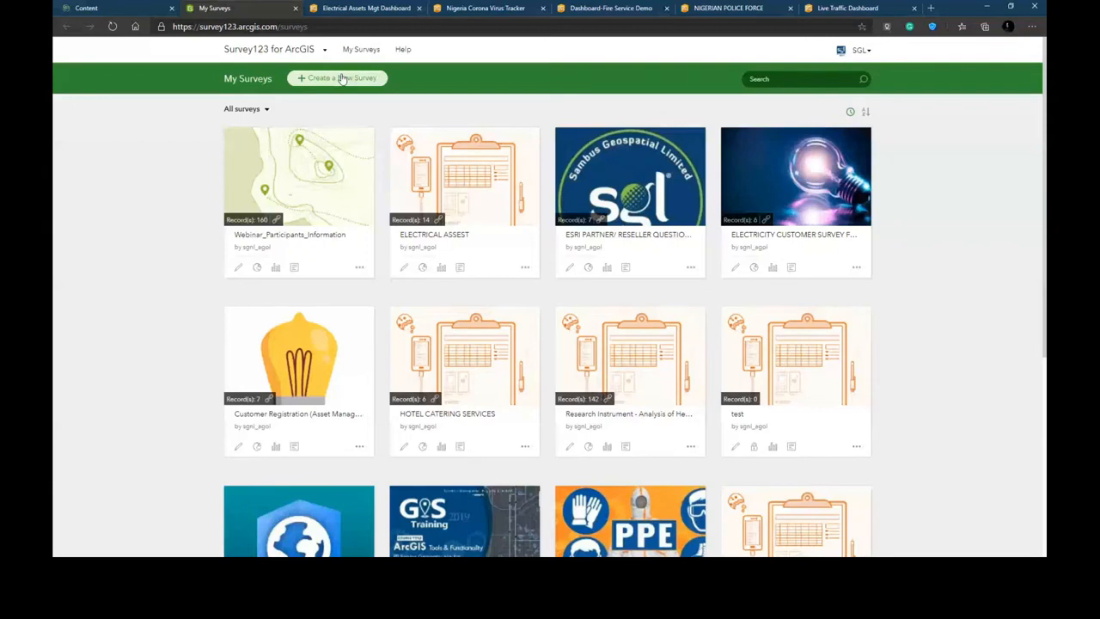
# - Start creating a new survey using the web designer
pyautogui.click(342, 78)
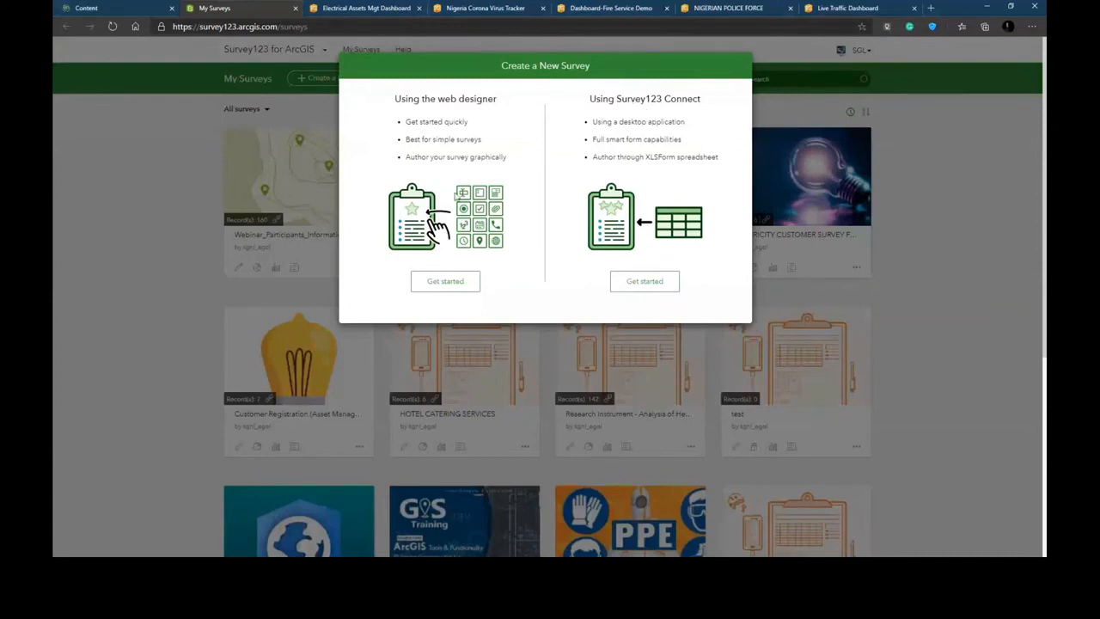
pyautogui.click(445, 282)
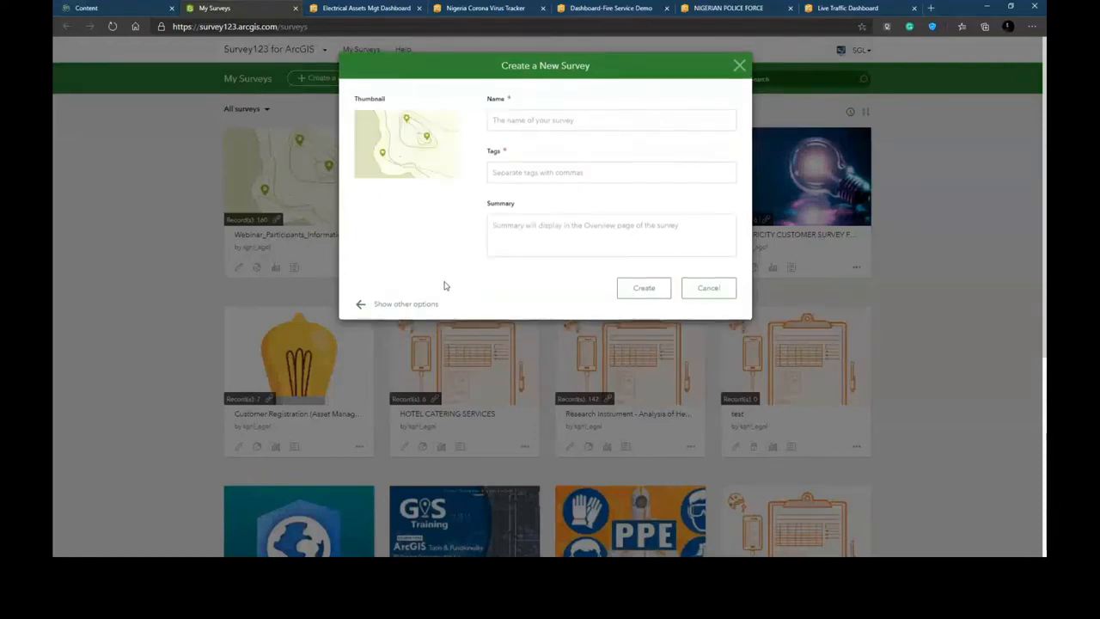
# - Name the new survey Traffic report
pyautogui.click(613, 120)
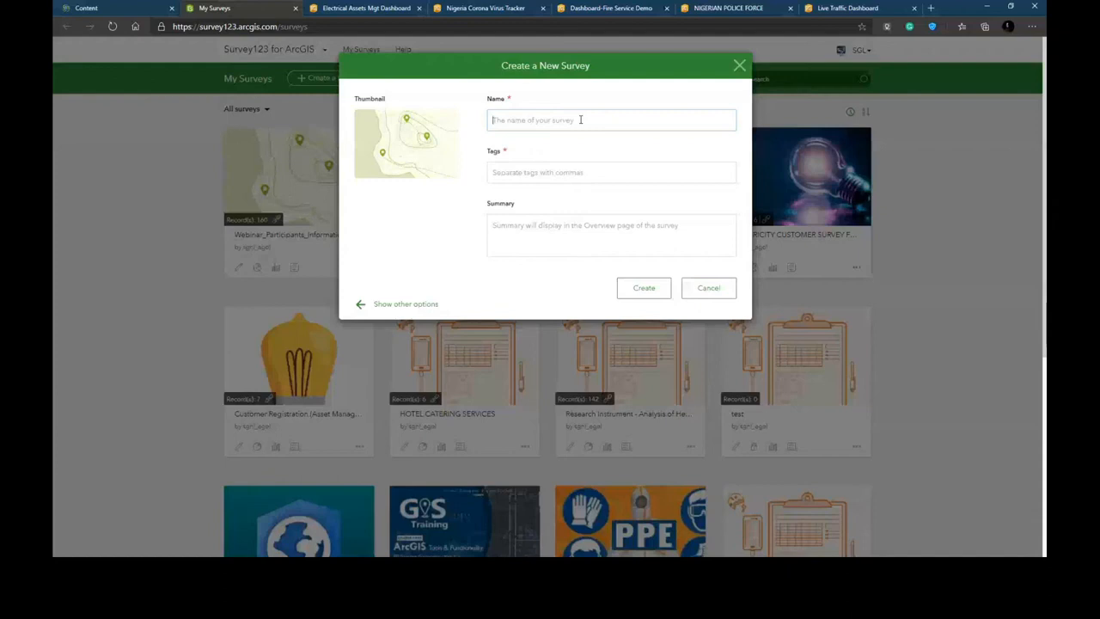
pyautogui.press('capslock')
pyautogui.write('Road')
pyautogui.write(' issu')
pyautogui.write('e repo')
pyautogui.write('rt')
pyautogui.moveTo(529, 121); pyautogui.dragTo(479, 121)
pyautogui.write('Traffic')
# - Enter the survey tags Transportation, Commute
pyautogui.click(522, 165)
pyautogui.write('Trans')
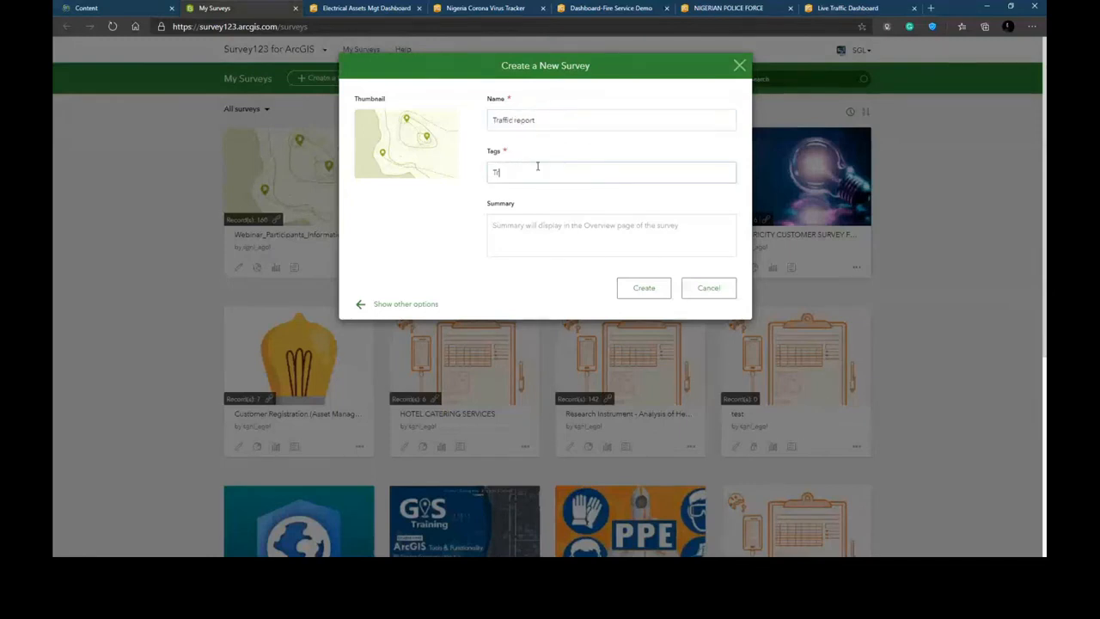
pyautogui.write('portation, commute')
pyautogui.press('Left')
pyautogui.press('Left')
pyautogui.press('Left')
pyautogui.press('Left')
pyautogui.press('Left')
pyautogui.press('Left')
pyautogui.press('BackSpace')
pyautogui.write('C')
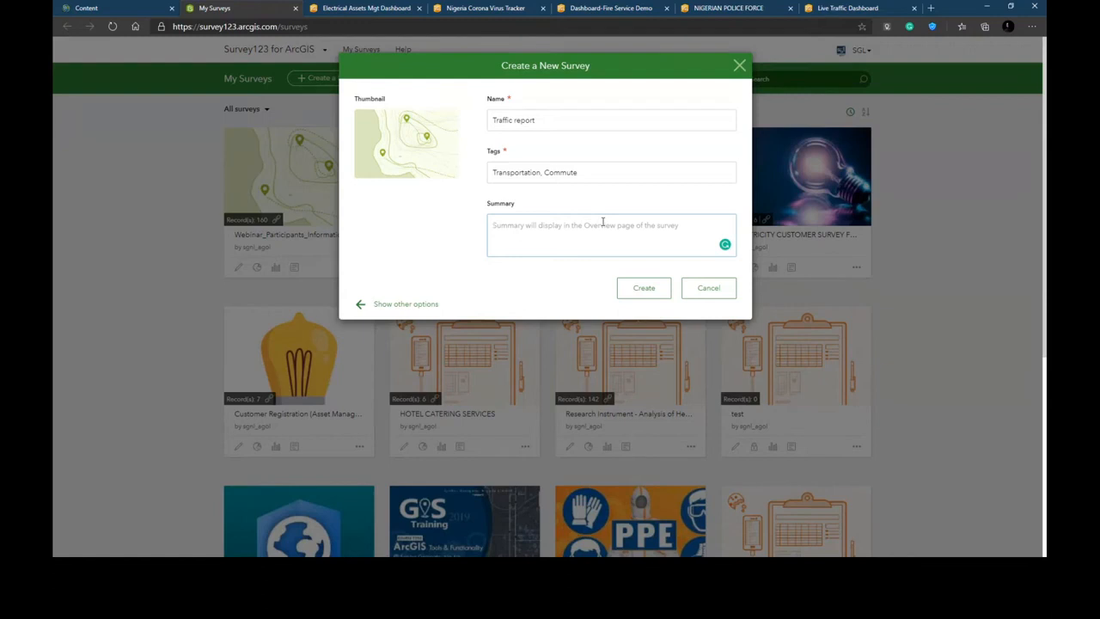
pyautogui.write('THis fo')
# - Enter the summary "This form will be used to report issues on the road." and create the survey
pyautogui.press('BackSpace')
pyautogui.press('BackSpace')
pyautogui.press('BackSpace')
pyautogui.press('BackSpace')
pyautogui.press('BackSpace')
pyautogui.press('BackSpace')
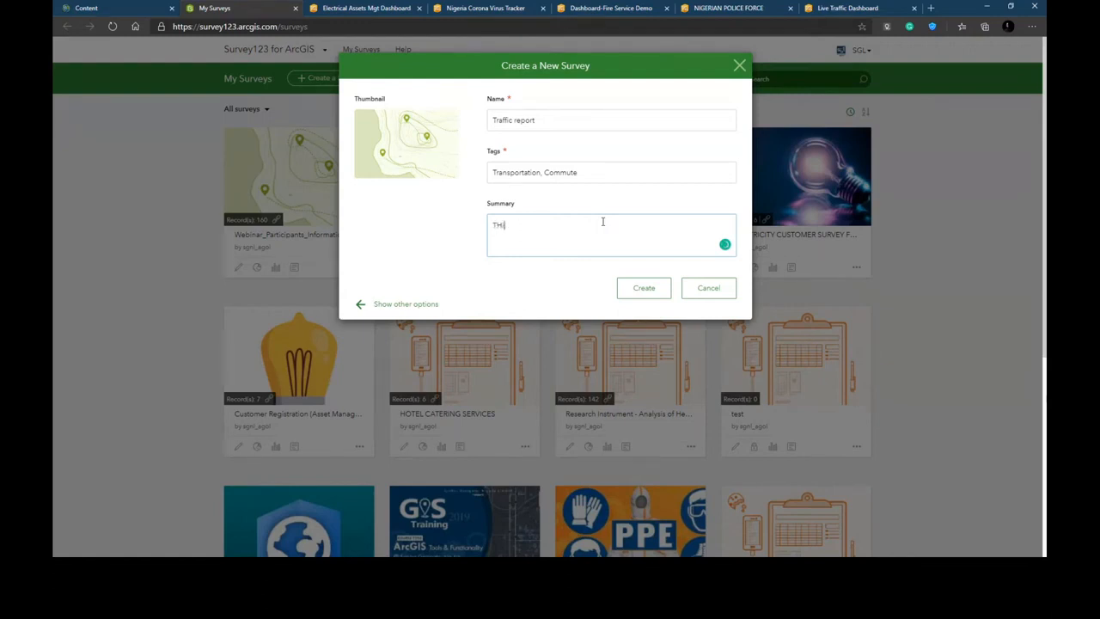
pyautogui.write('his form will be used to report issues on the road')
pyautogui.press('BackSpace')
pyautogui.press('BackSpace')
pyautogui.press('BackSpace')
pyautogui.write('oad.')
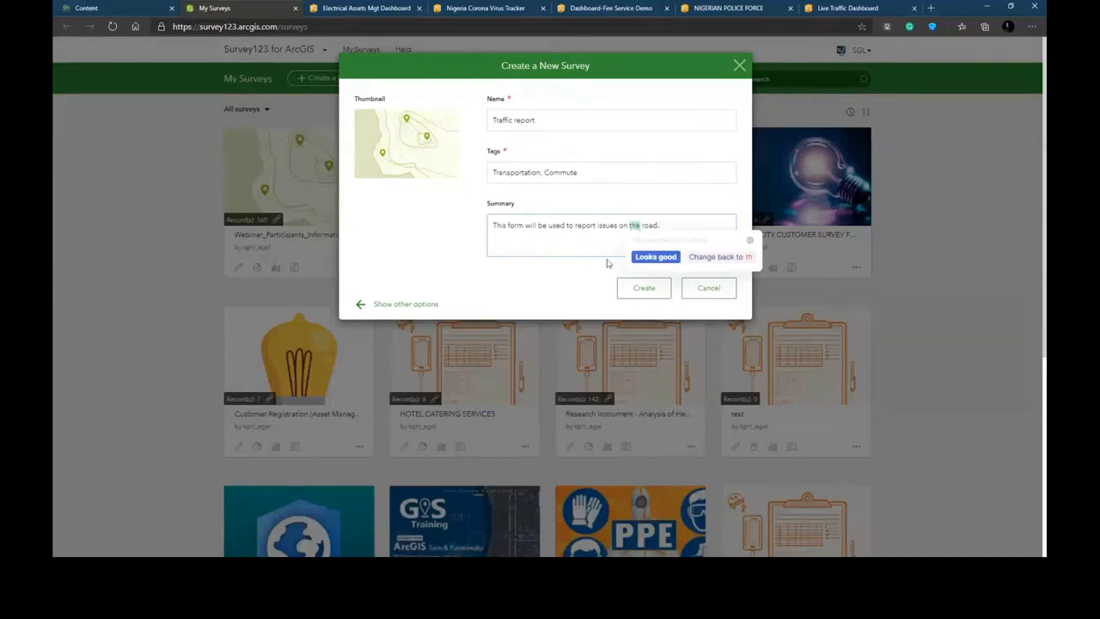
pyautogui.click(650, 294)
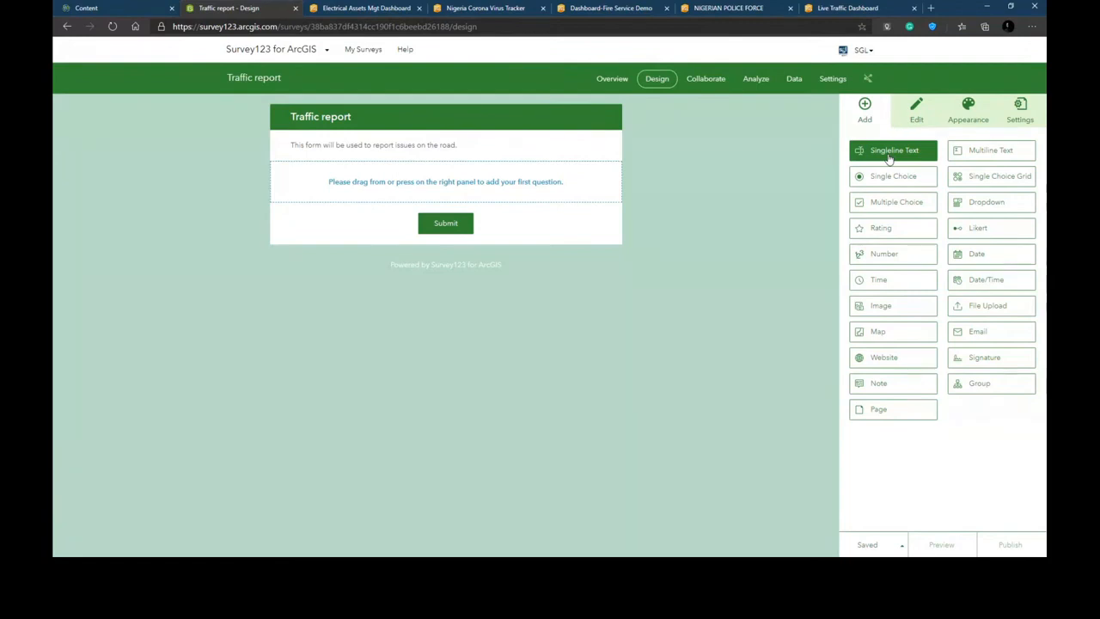
# - Add a single-line text question to the form labelled Street name
pyautogui.moveTo(895, 153); pyautogui.dragTo(439, 183)
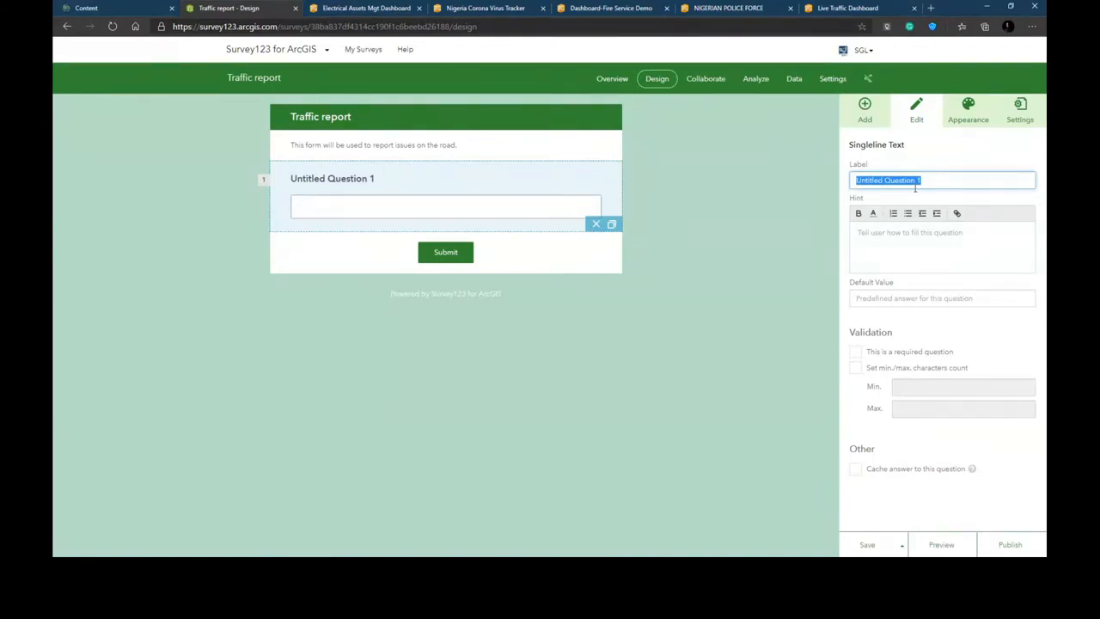
pyautogui.write('Roa')
pyautogui.press('BackSpace')
pyautogui.press('BackSpace')
pyautogui.press('BackSpace')
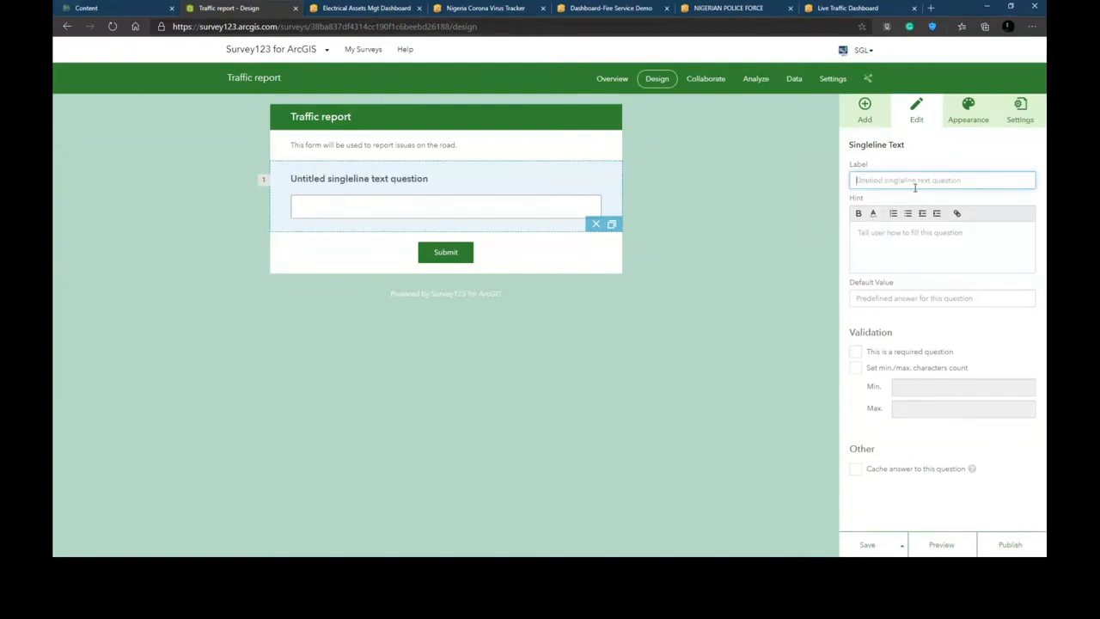
pyautogui.write('Street')
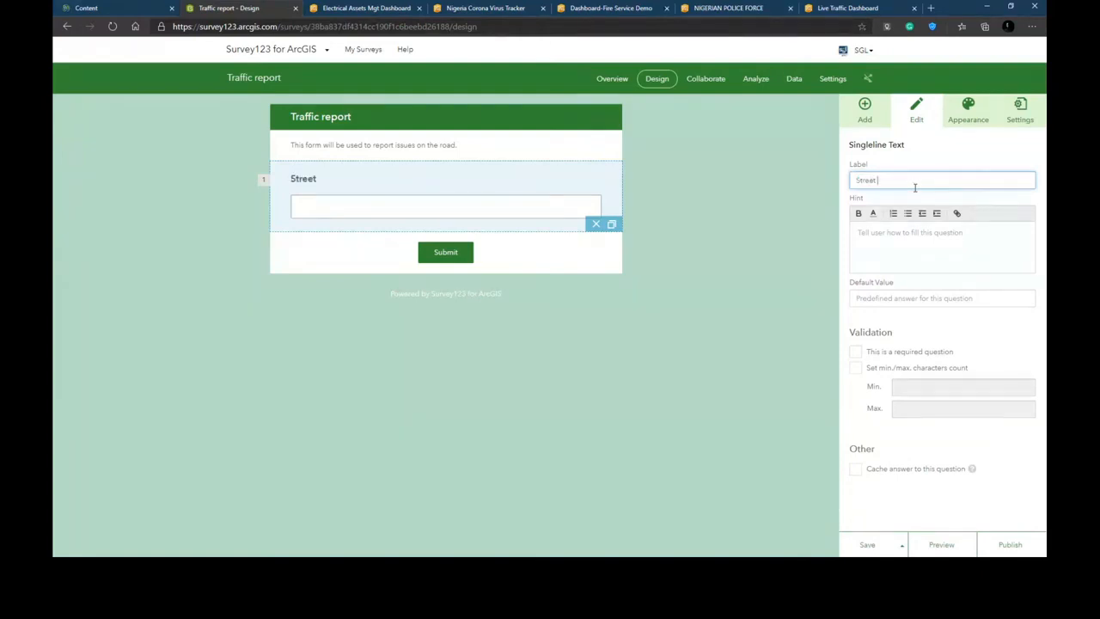
pyautogui.write(' name')
# - Give the Street name question the hint "Enter the name of the street"
pyautogui.click(922, 238)
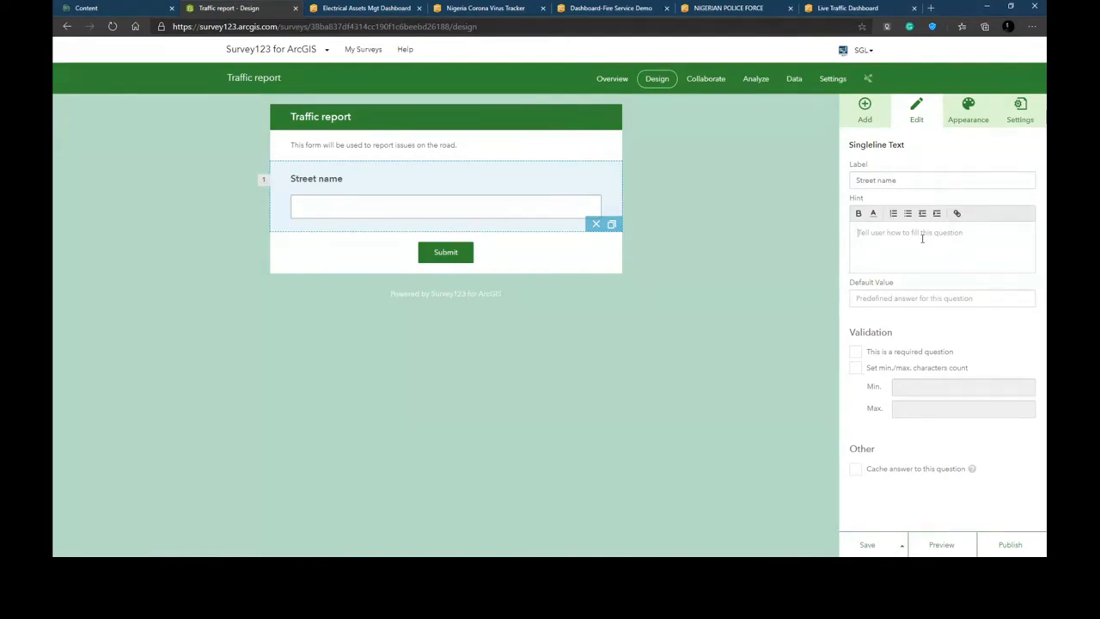
pyautogui.write('Enter the name of the st')
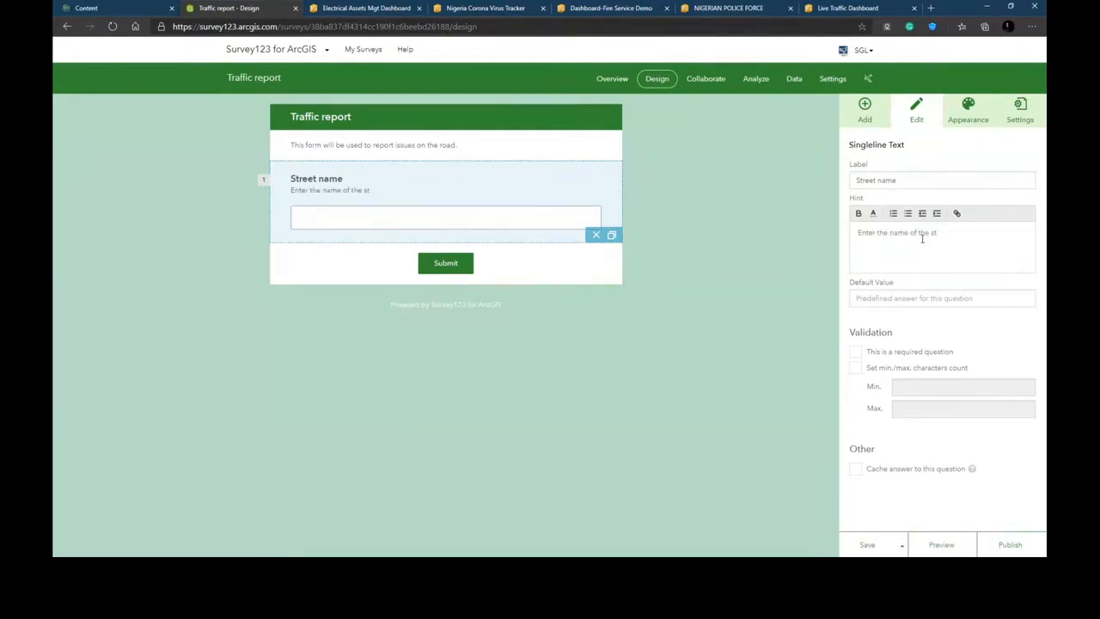
pyautogui.write('ereet')
# - Add a dropdown question below Street name labelled Issue type
pyautogui.click(873, 122)
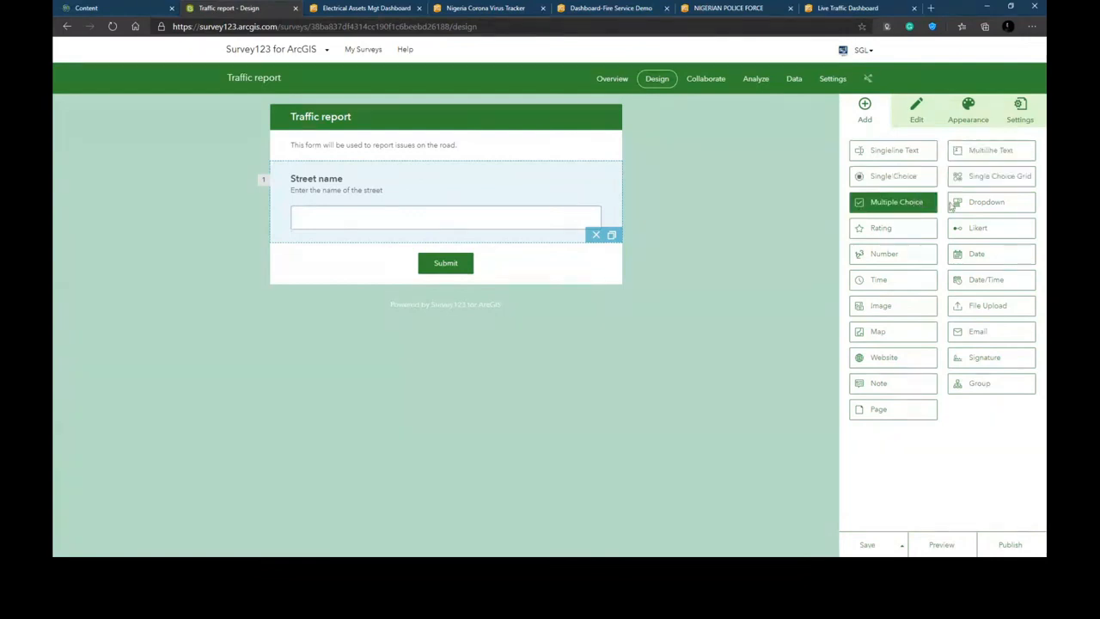
pyautogui.moveTo(963, 208); pyautogui.dragTo(427, 247)
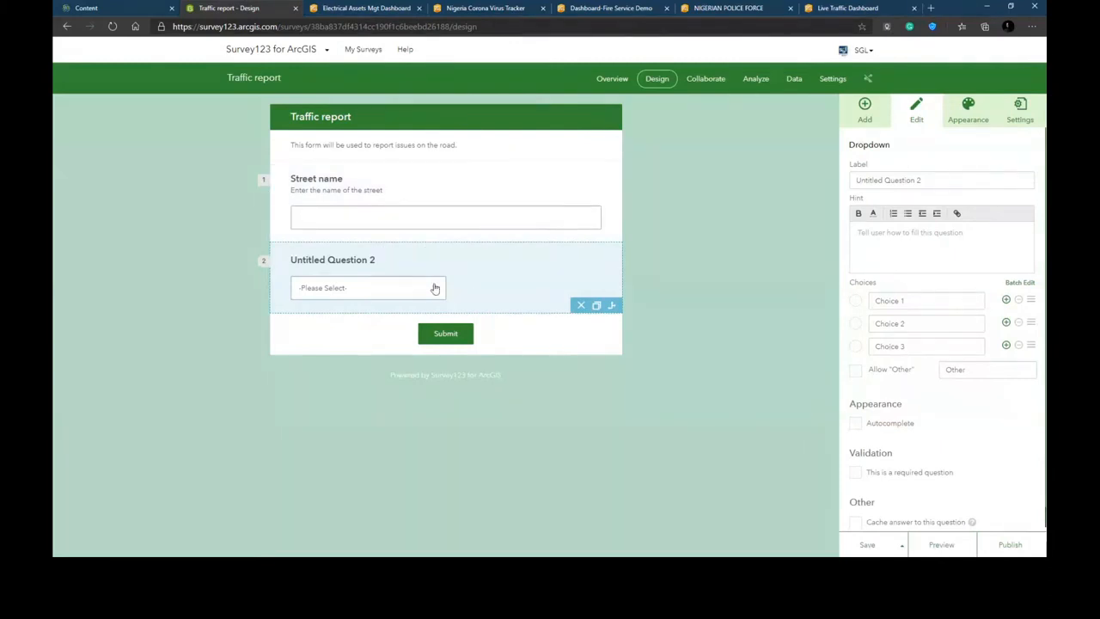
pyautogui.tripleClick(912, 181)
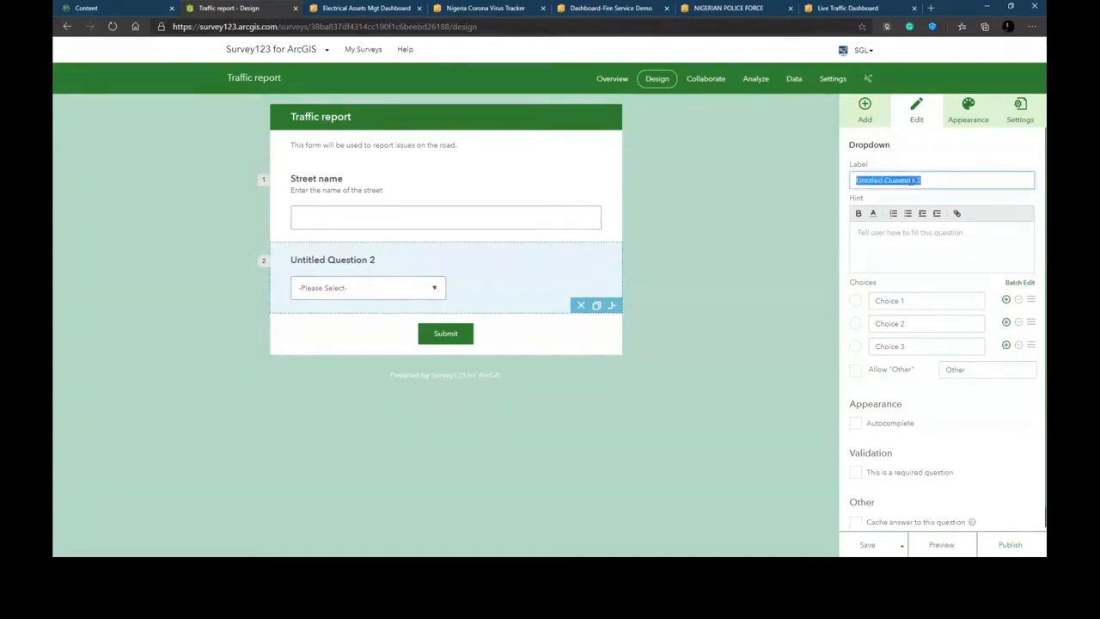
pyautogui.write('I')
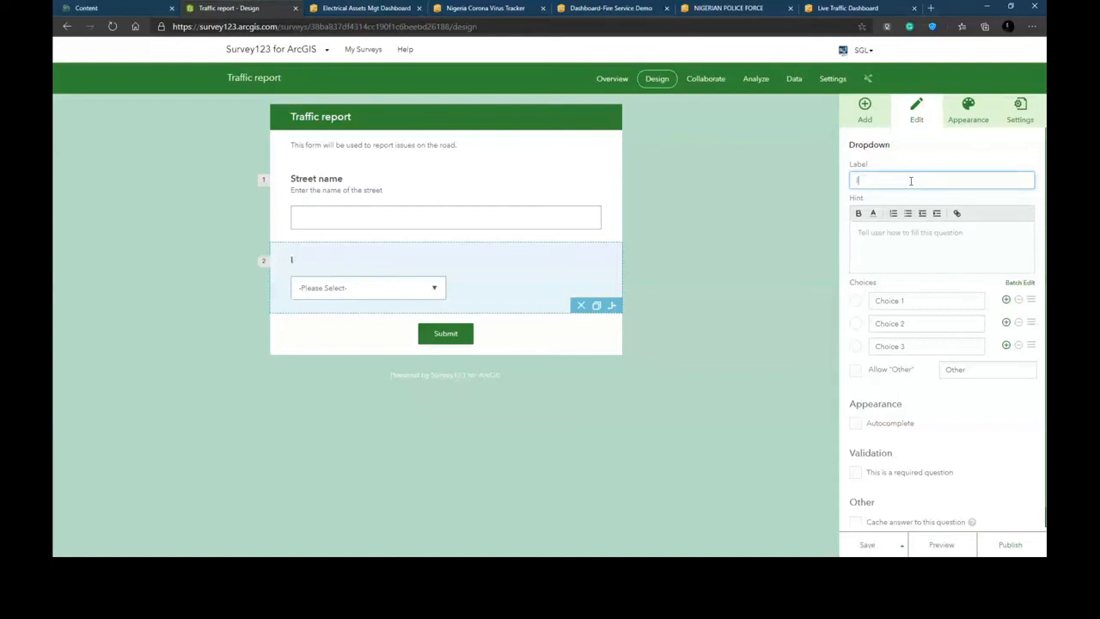
pyautogui.write('ssue type')
# - Set the Issue type choices to Weather hazard, Road closure, Traffic jam and Accident
pyautogui.click(908, 302)
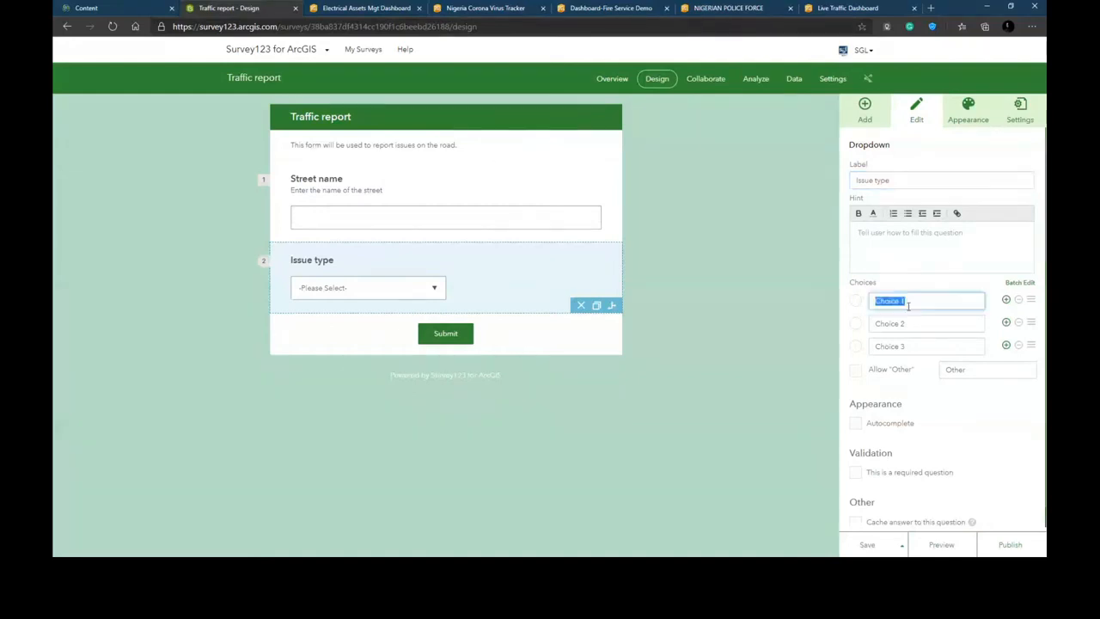
pyautogui.write('Wea')
pyautogui.write('ther is')
pyautogui.write('zard')
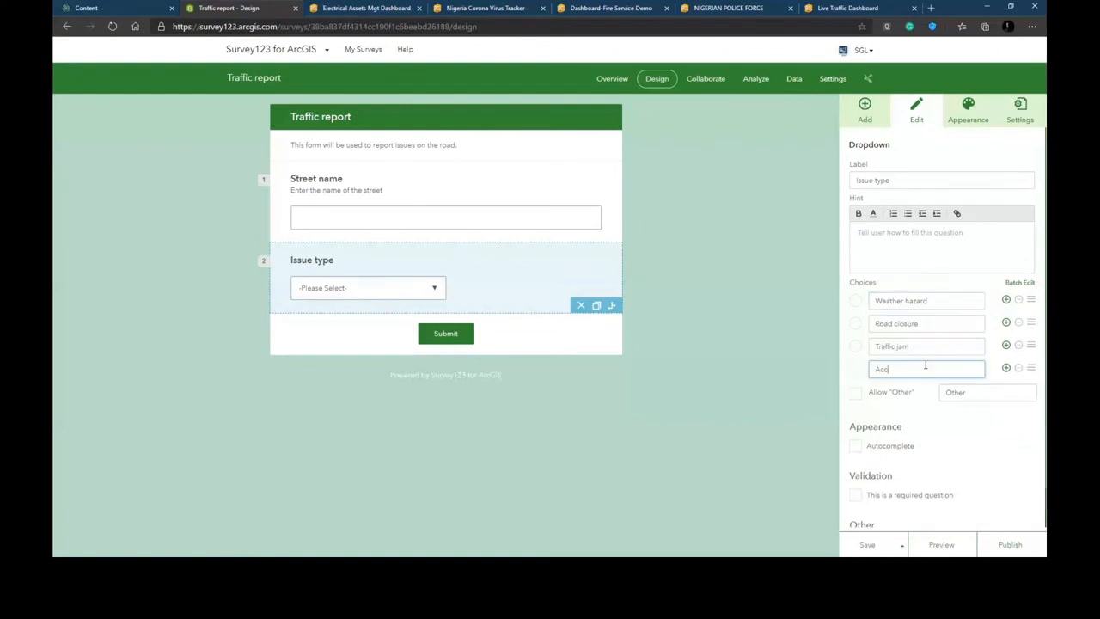
pyautogui.write('ident')
# - Add another dropdown question below Issue type labelled Status
pyautogui.click(852, 120)
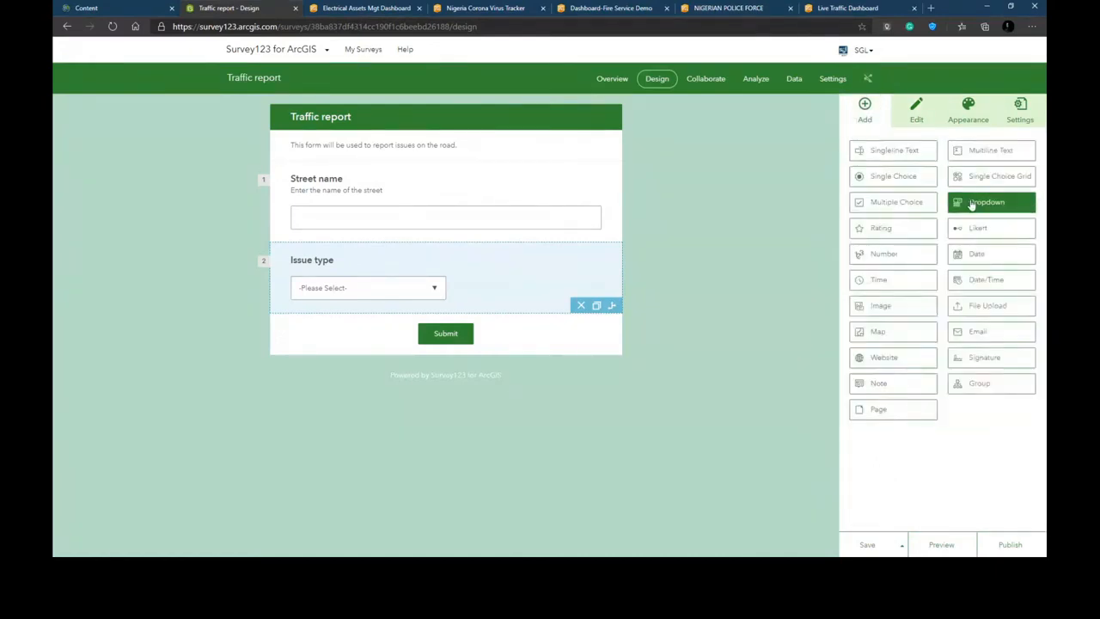
pyautogui.moveTo(972, 204); pyautogui.dragTo(394, 318)
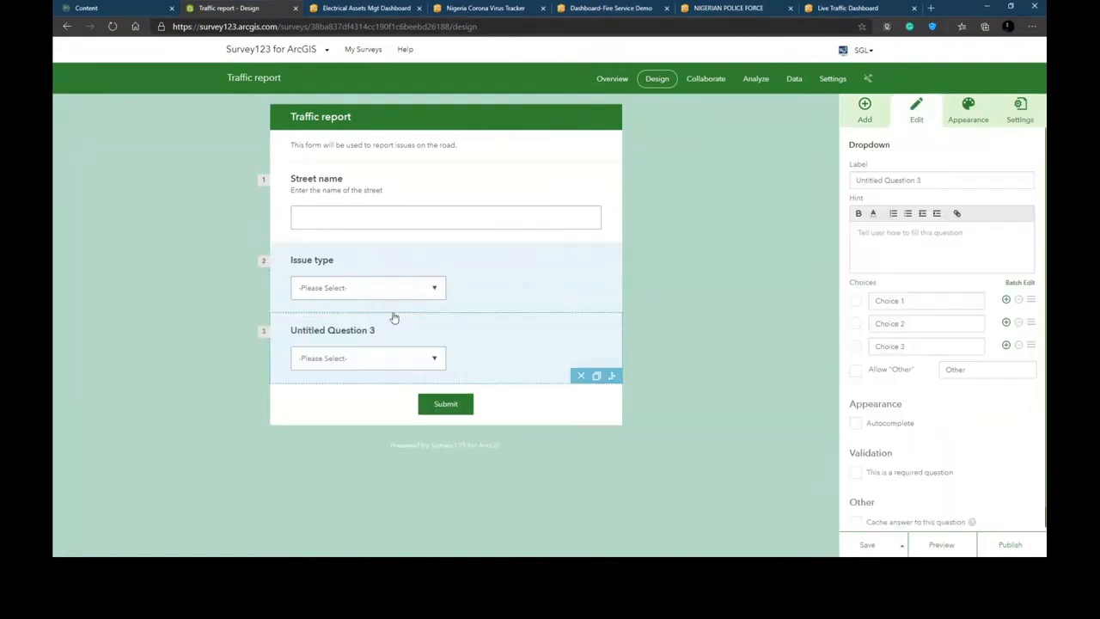
pyautogui.click(906, 183)
pyautogui.write('S')
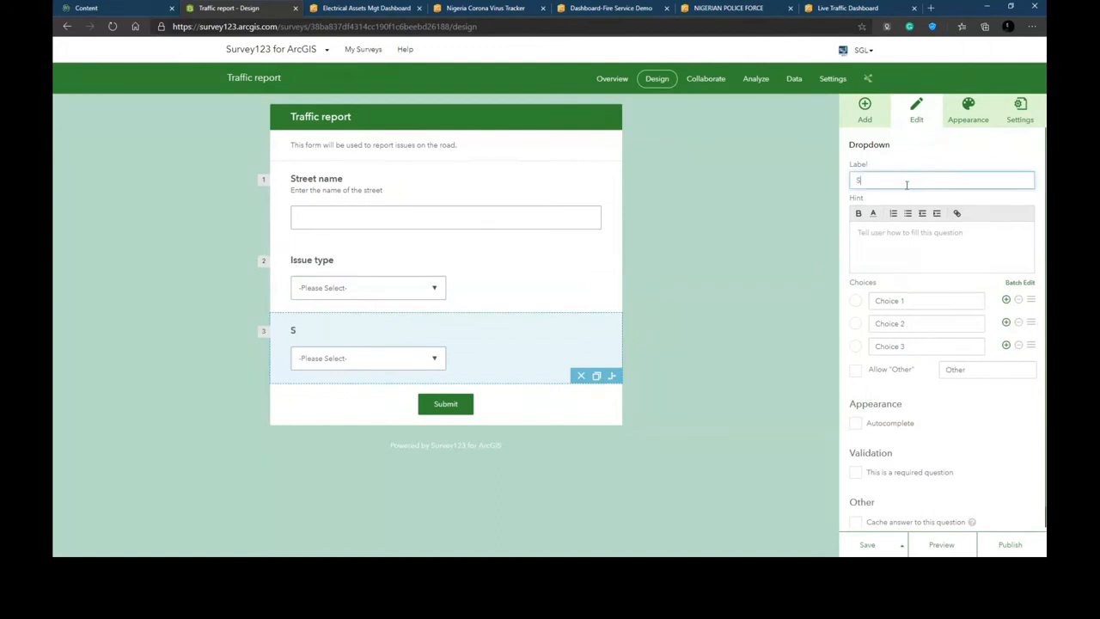
pyautogui.write('tatus')
# - Set the Status choices to Resolved and Pending, removing the third choice
pyautogui.click(912, 299)
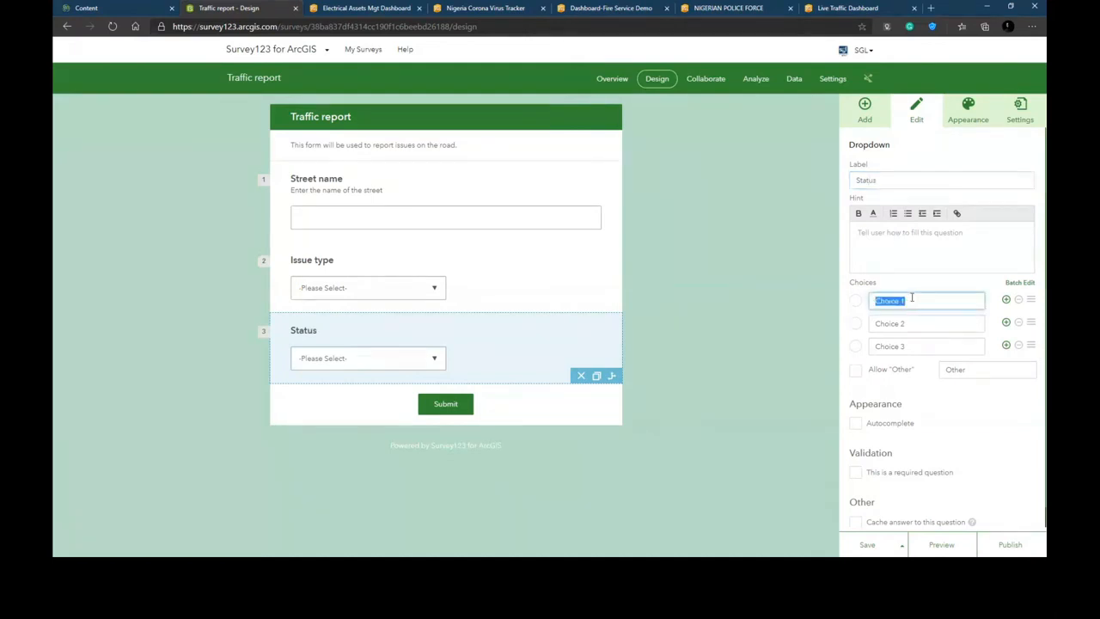
pyautogui.write('Resolved')
pyautogui.click(906, 321)
pyautogui.write('Pending')
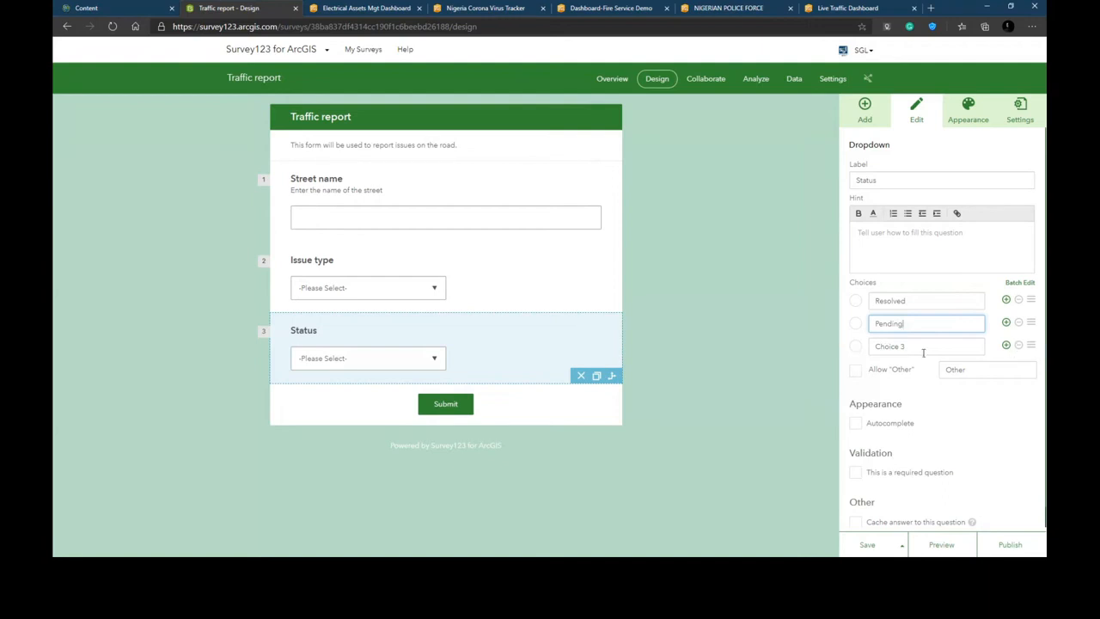
pyautogui.click(1018, 346)
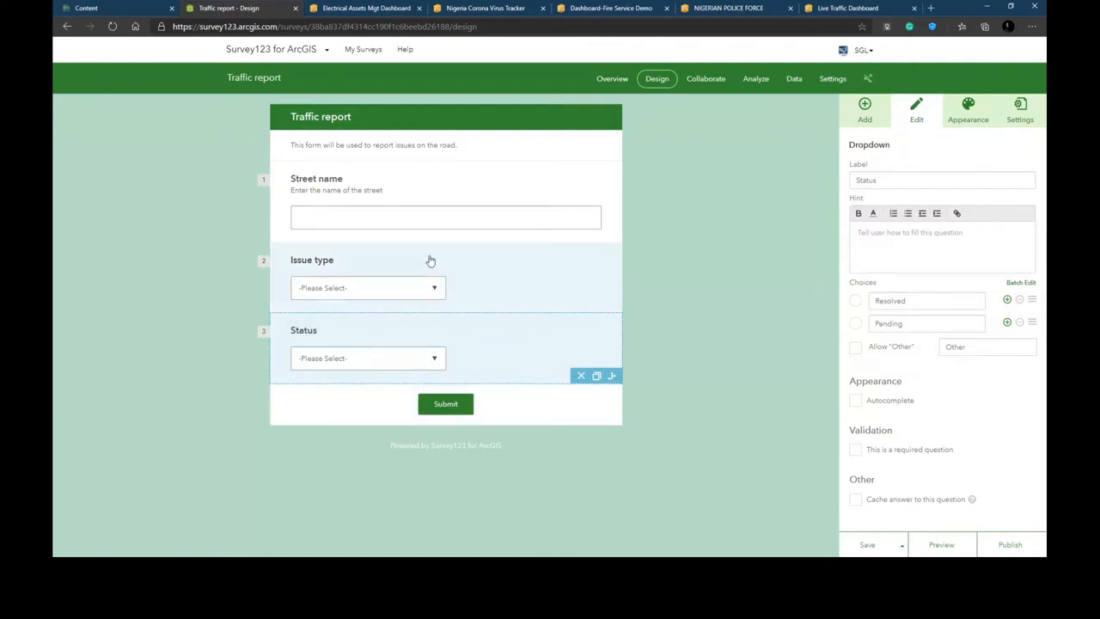
# - Add a map question below the Status question
pyautogui.click(860, 120)
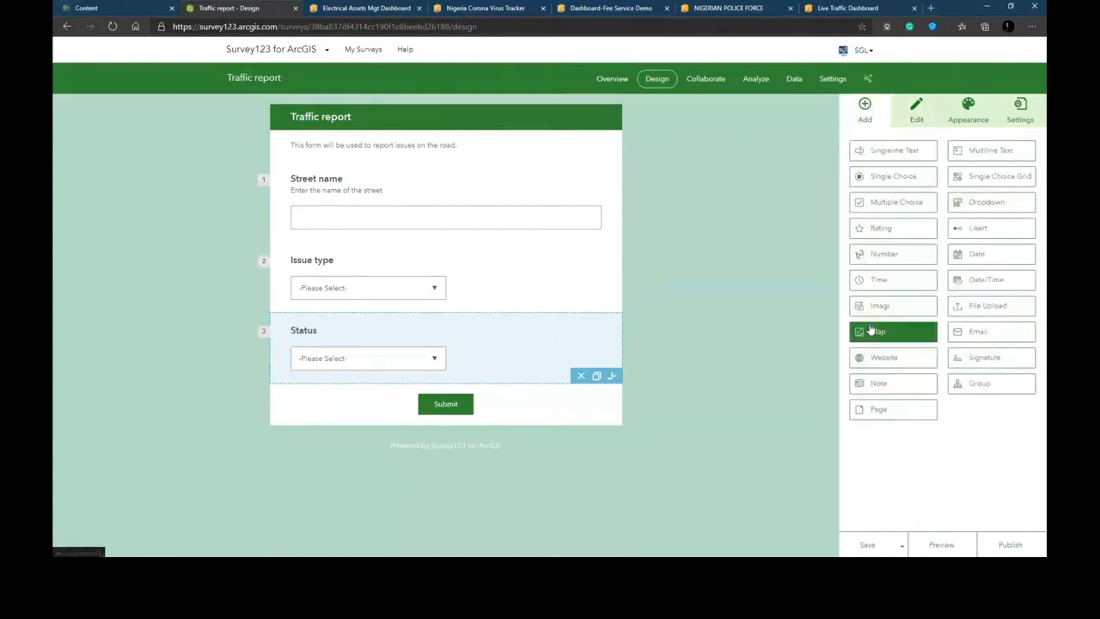
pyautogui.moveTo(875, 334); pyautogui.dragTo(424, 388)
pyautogui.moveTo(876, 332); pyautogui.dragTo(449, 386)
pyautogui.moveTo(888, 335); pyautogui.dragTo(425, 386)
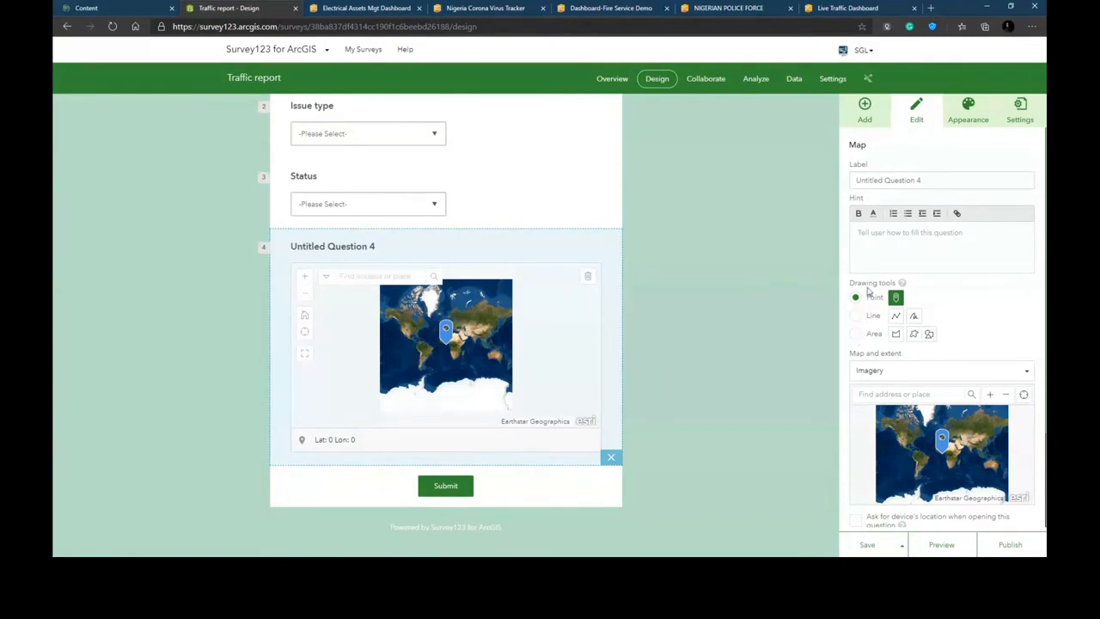
# - Label the map question Specify location
pyautogui.click(877, 180)
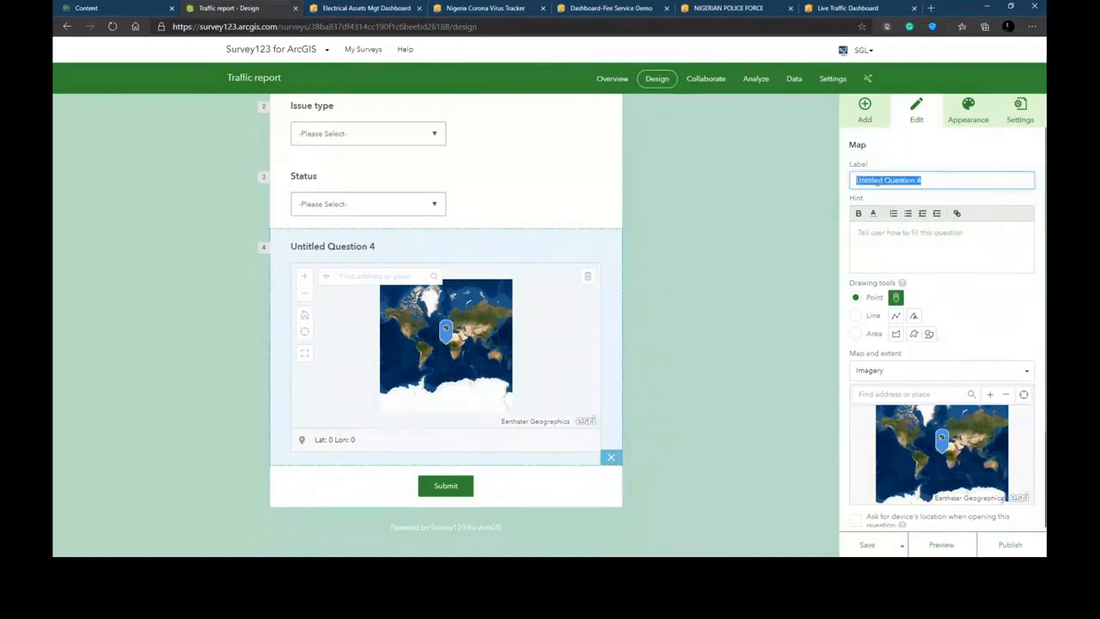
pyautogui.write('Spe')
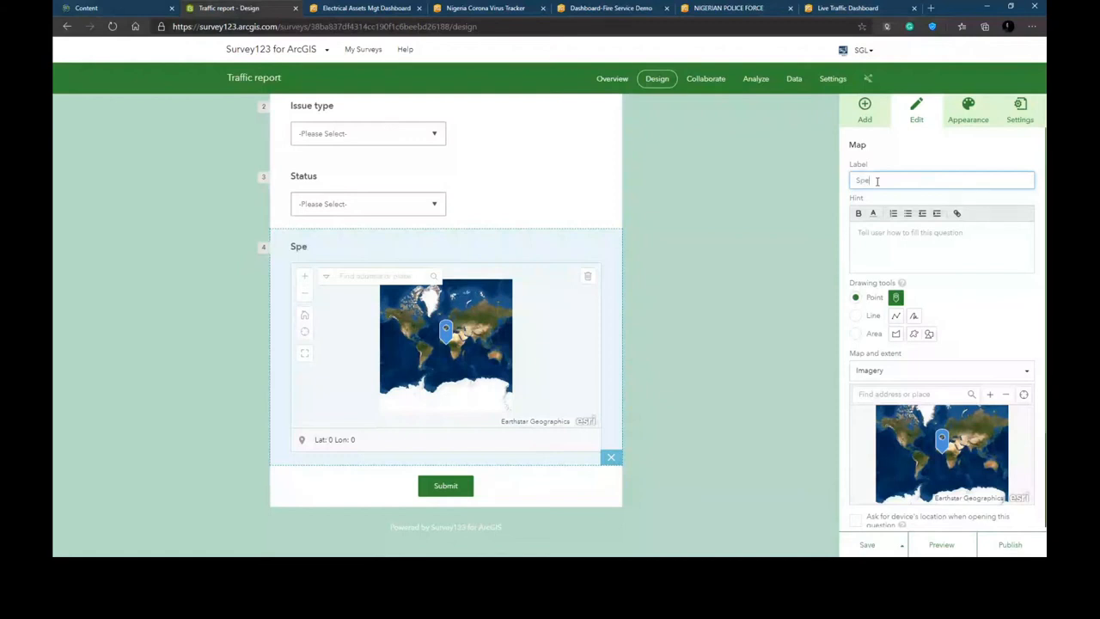
pyautogui.write('cify location')
pyautogui.click(823, 366)
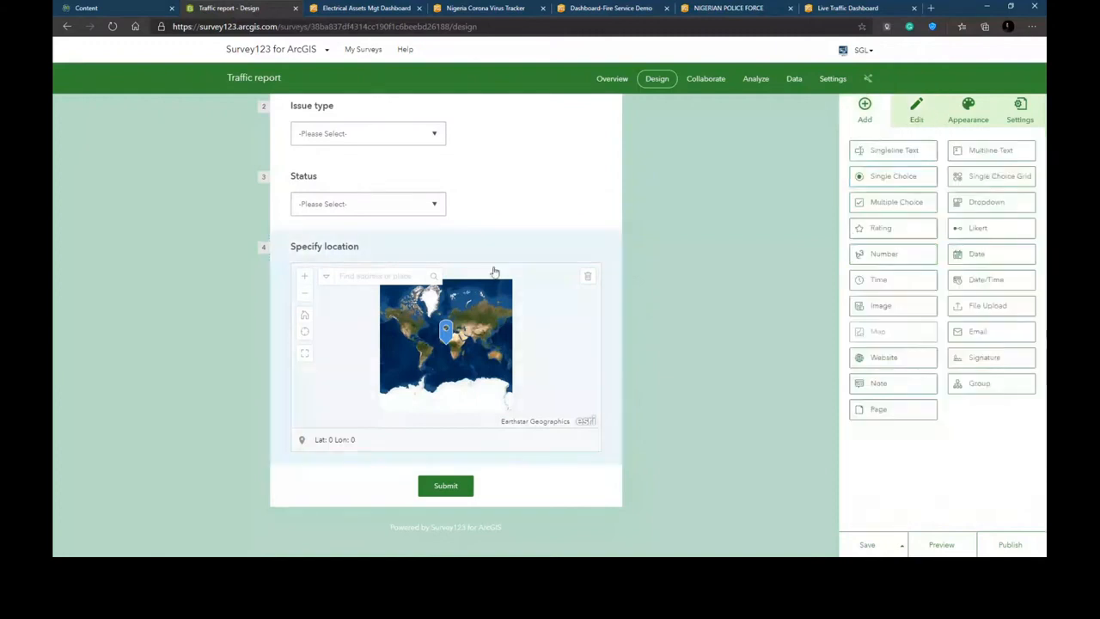
# - Set the Specify location map's basemap to OpenStreetMap
pyautogui.click(521, 302)
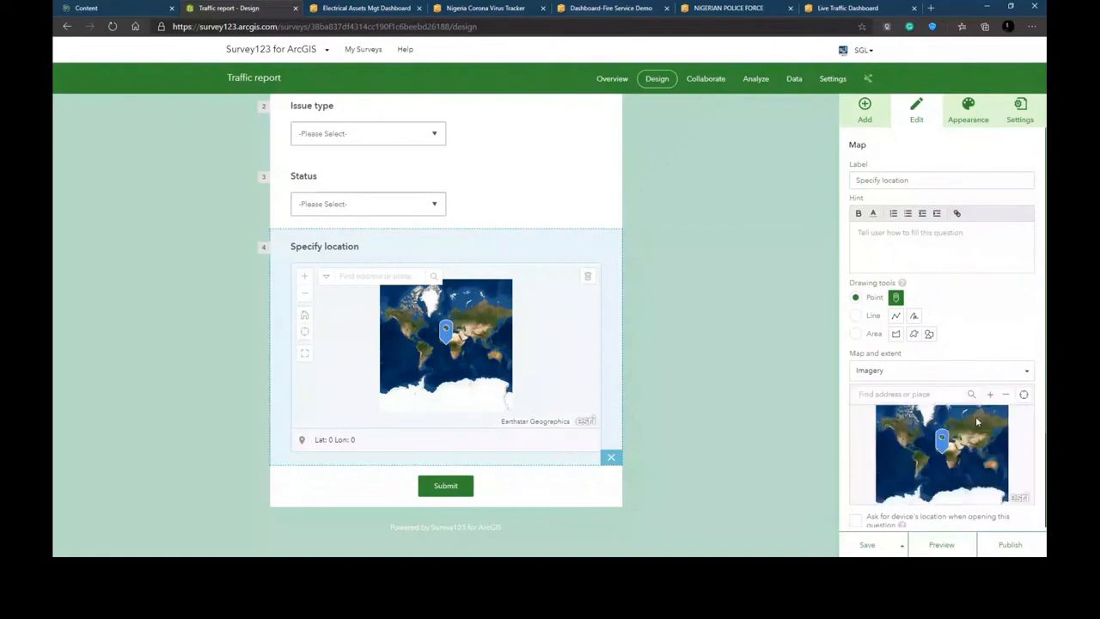
pyautogui.click(891, 369)
pyautogui.scroll(-2, 888, 430)
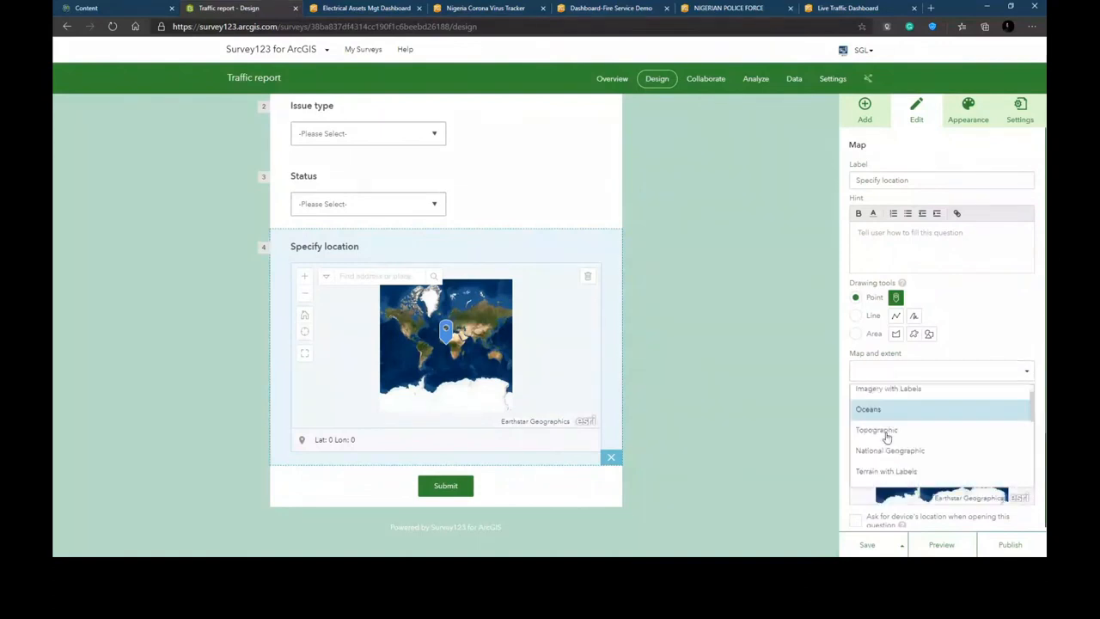
pyautogui.scroll(-2, 887, 438)
pyautogui.scroll(-2, 887, 438)
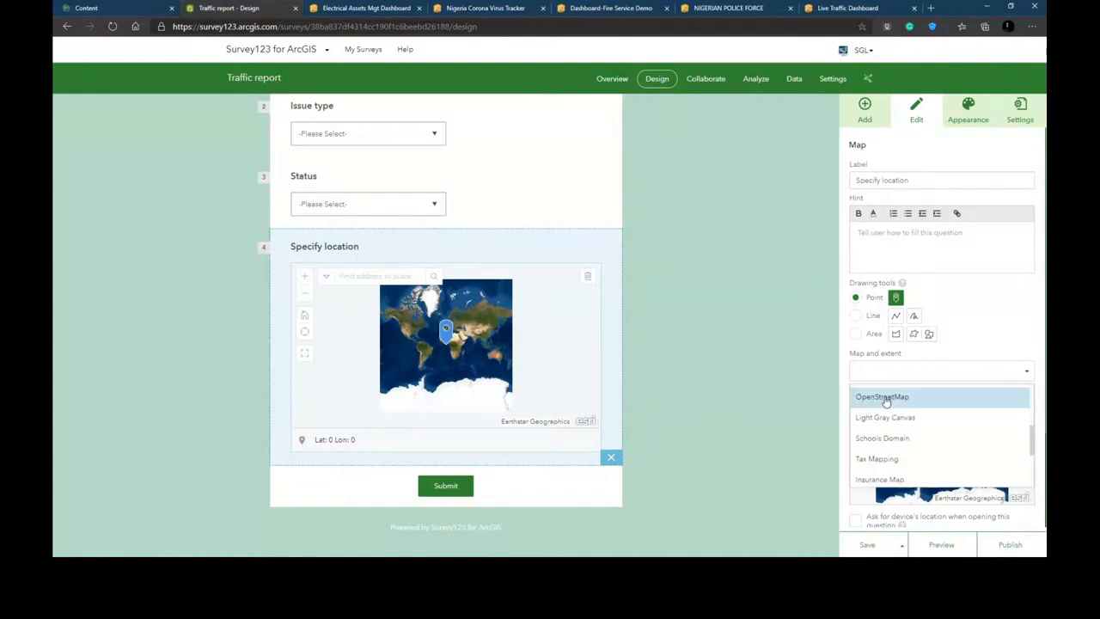
pyautogui.click(885, 401)
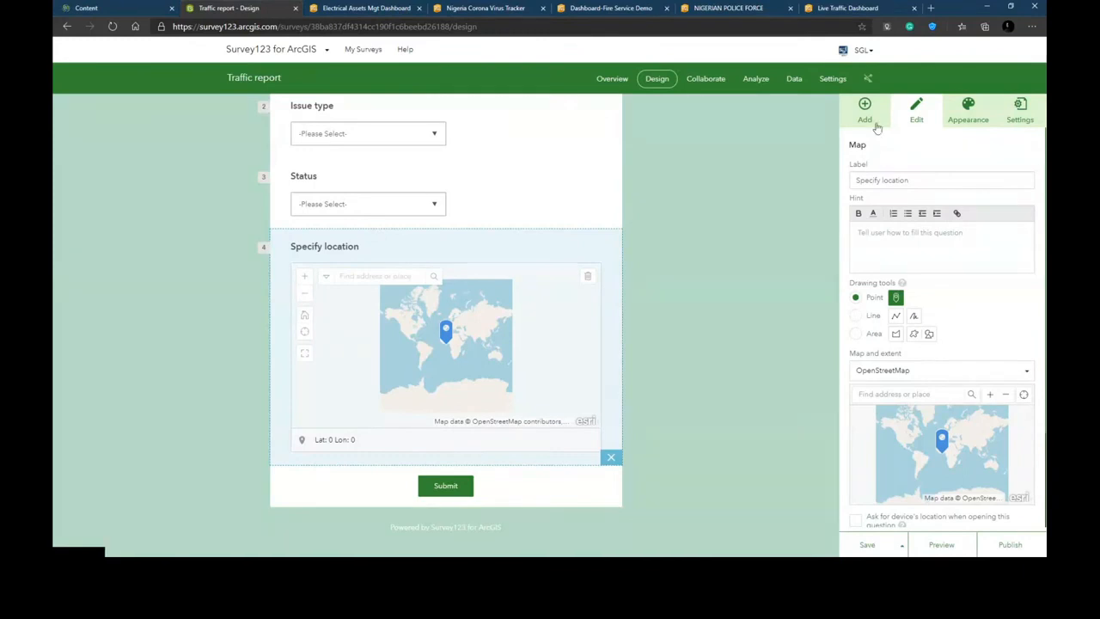
# - Mark the Street name and Issue type questions as required
pyautogui.scroll(2, 478, 211)
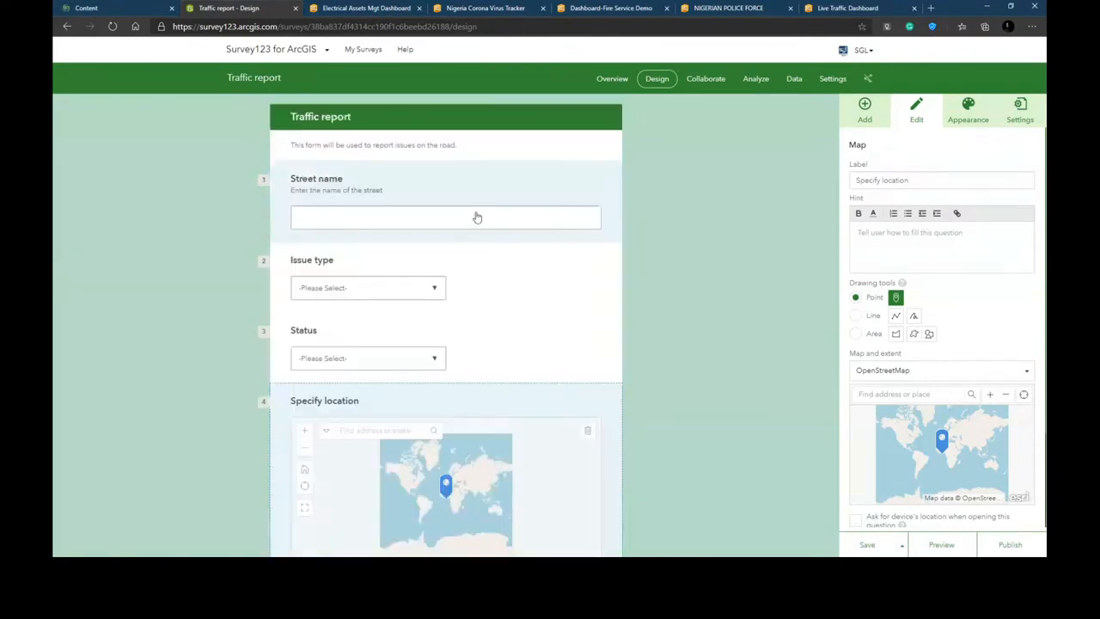
pyautogui.click(477, 208)
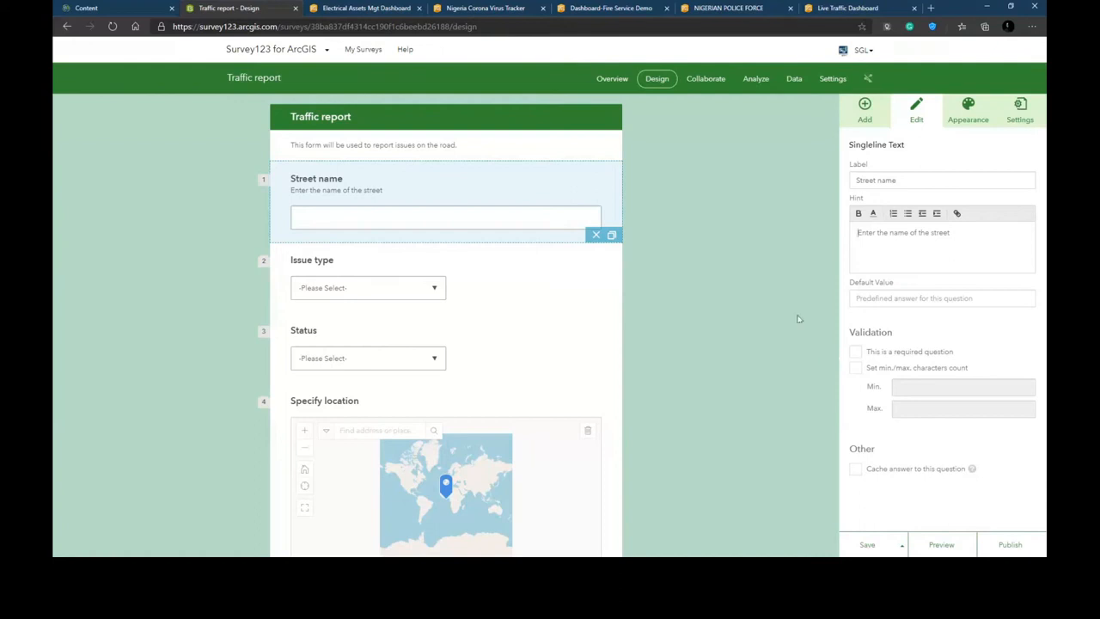
pyautogui.click(855, 353)
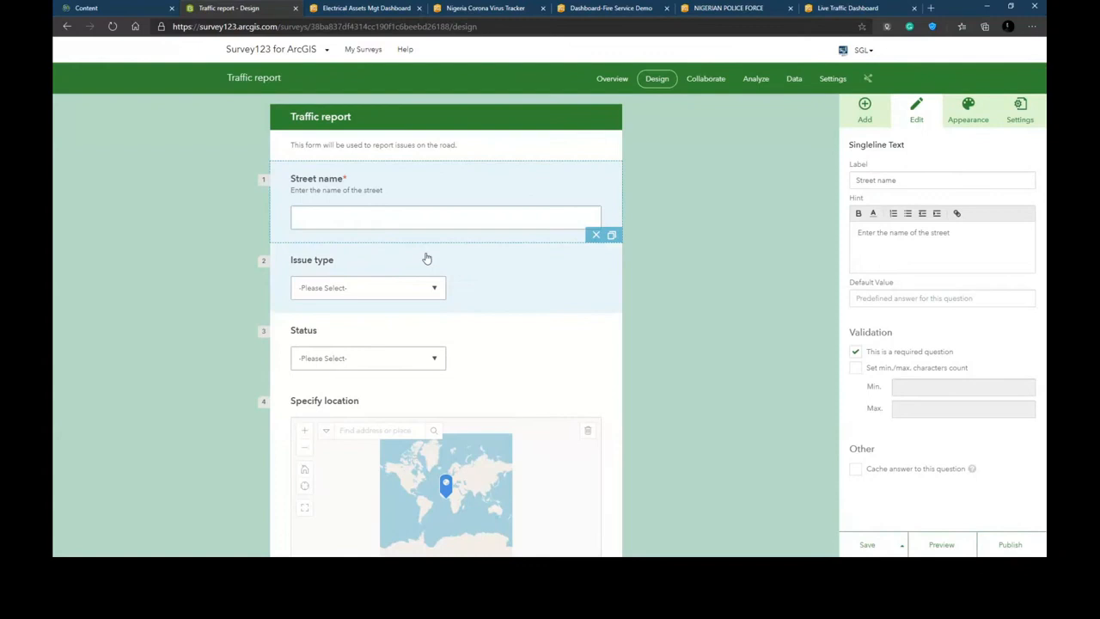
pyautogui.click(523, 283)
pyautogui.scroll(-1, 859, 487)
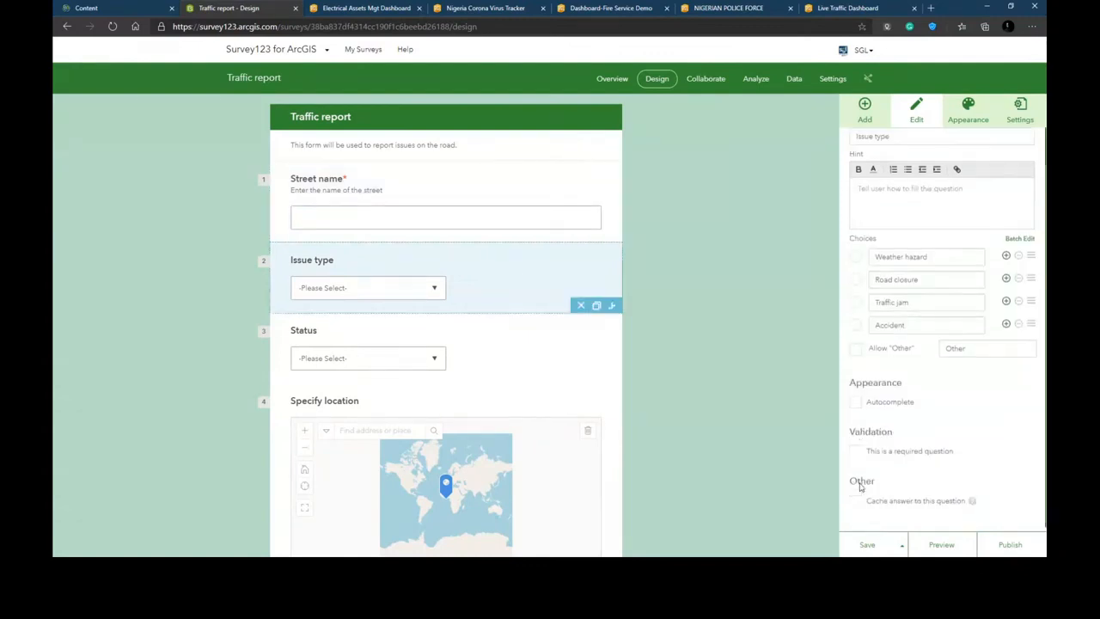
pyautogui.click(854, 451)
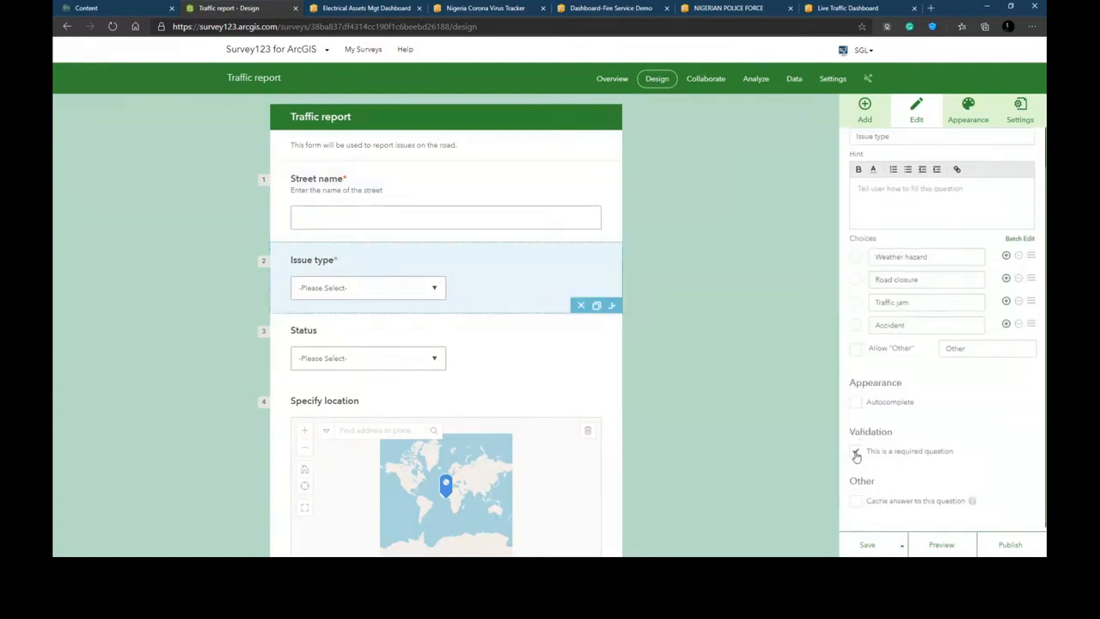
# - Mark the Status and Specify location questions as required
pyautogui.click(456, 344)
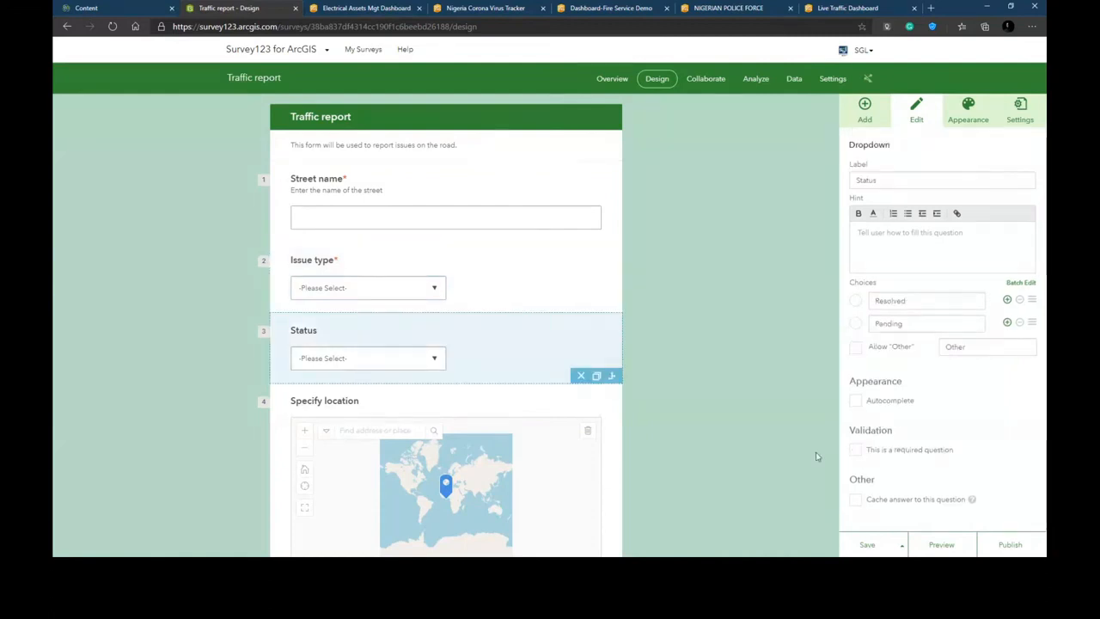
pyautogui.click(855, 449)
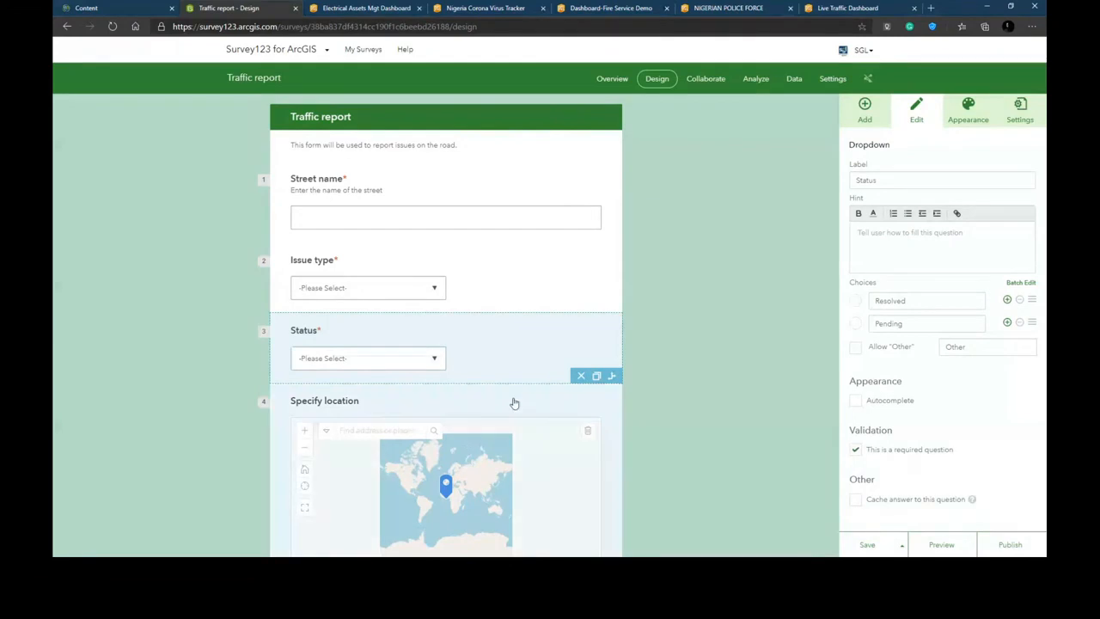
pyautogui.click(514, 403)
pyautogui.scroll(-2, 889, 361)
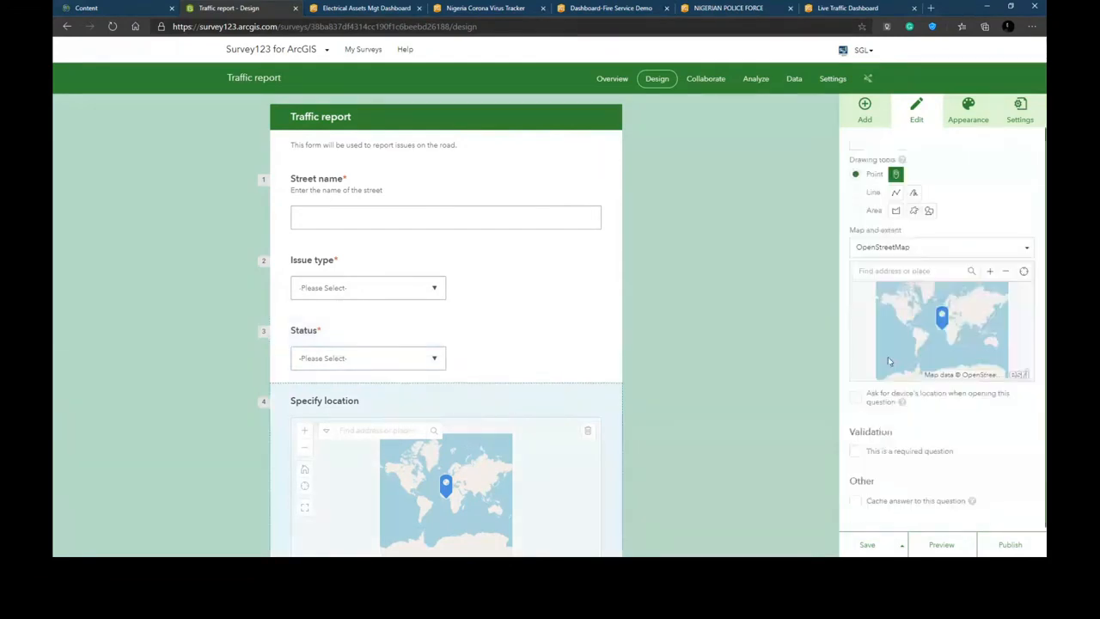
pyautogui.click(855, 451)
pyautogui.click(732, 227)
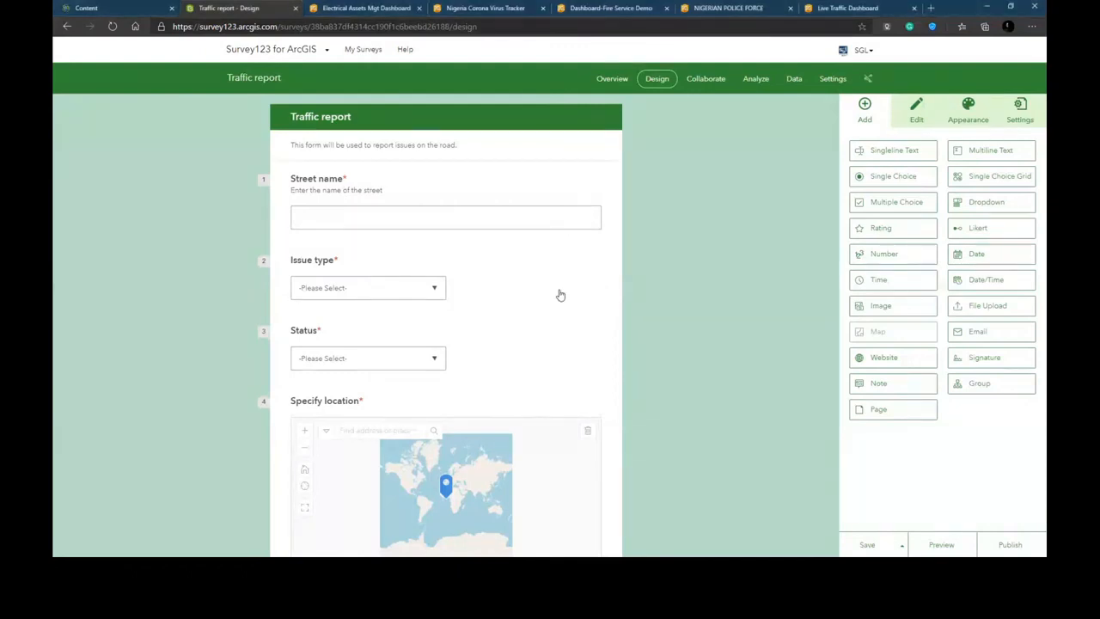
# - Add a rule to Issue type that shows the Specify location question only when Accident is chosen
pyautogui.click(464, 278)
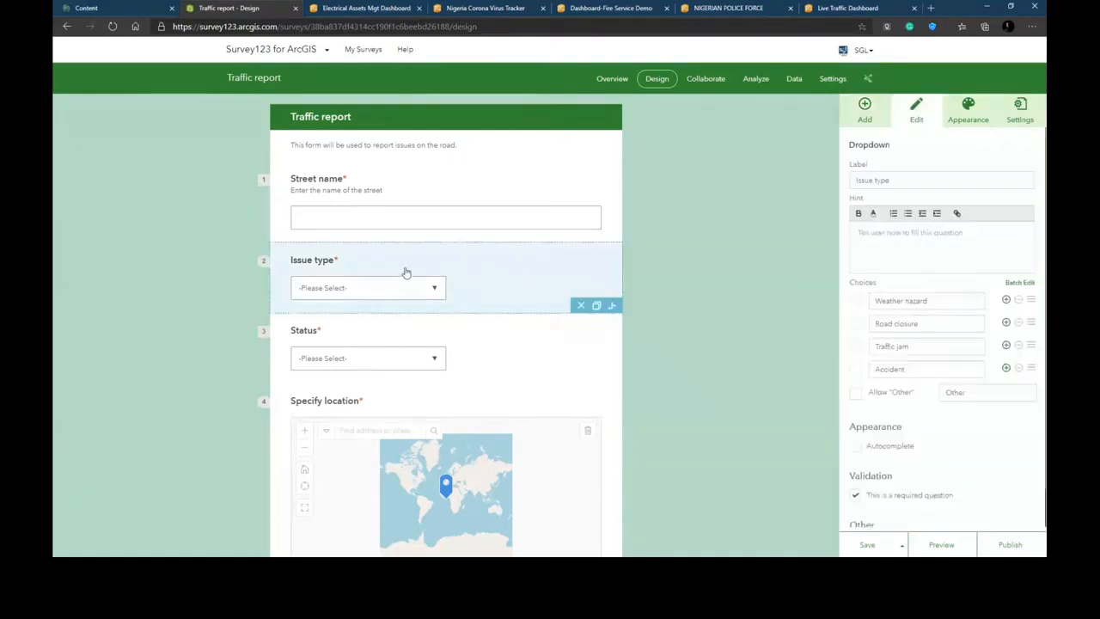
pyautogui.click(613, 307)
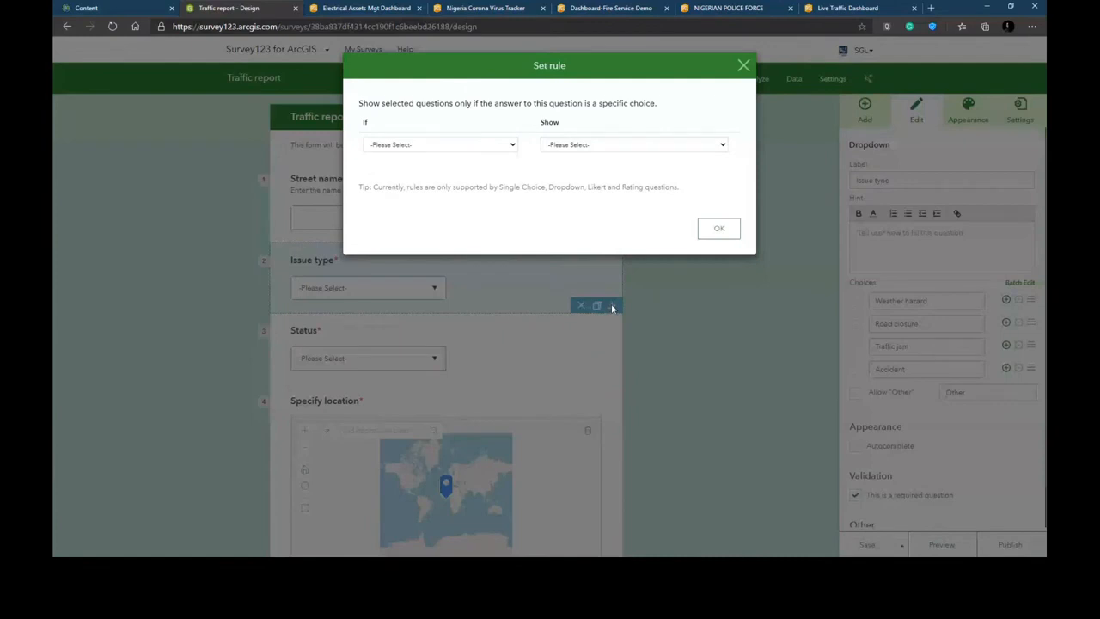
pyautogui.click(422, 144)
pyautogui.click(412, 201)
pyautogui.click(587, 198)
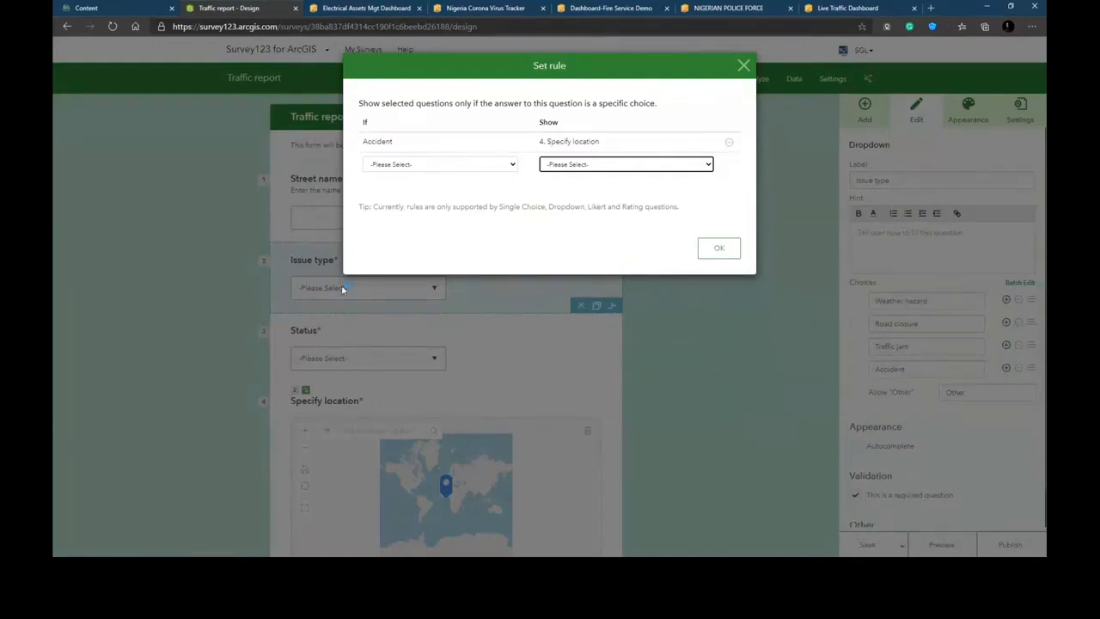
pyautogui.click(472, 170)
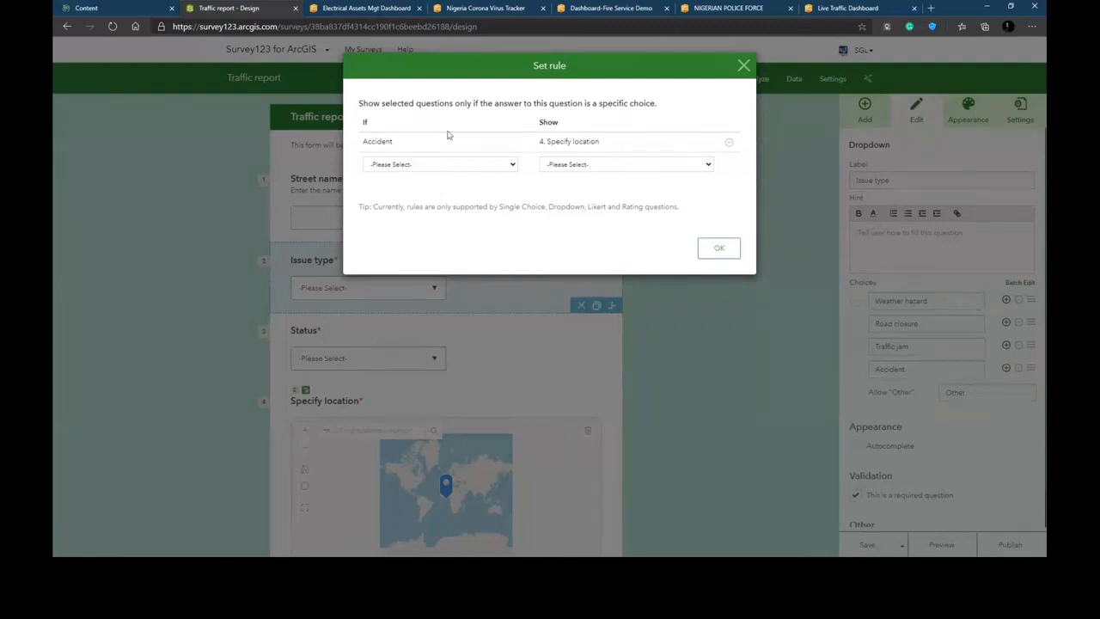
pyautogui.click(706, 249)
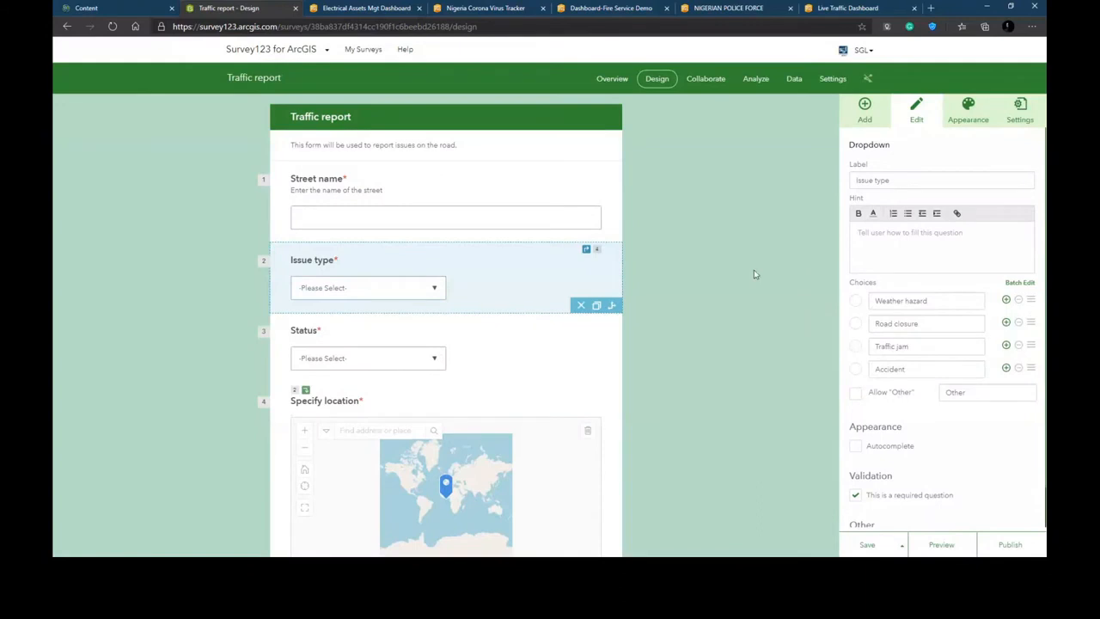
pyautogui.click(753, 270)
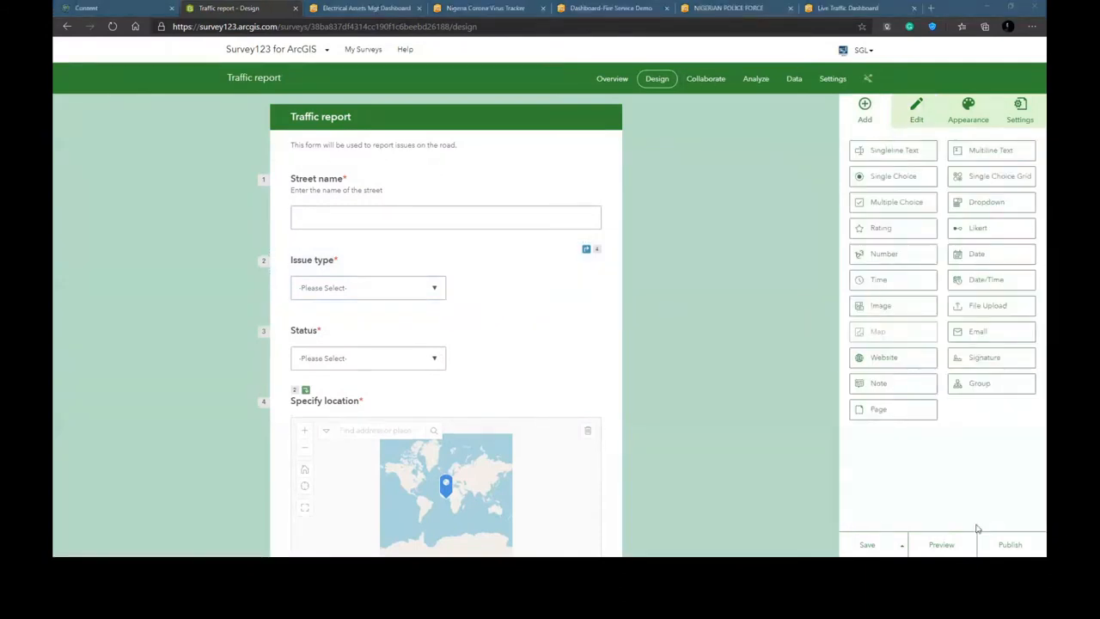
# - Save the survey and publish it, reviewing the schema before confirming
pyautogui.click(868, 545)
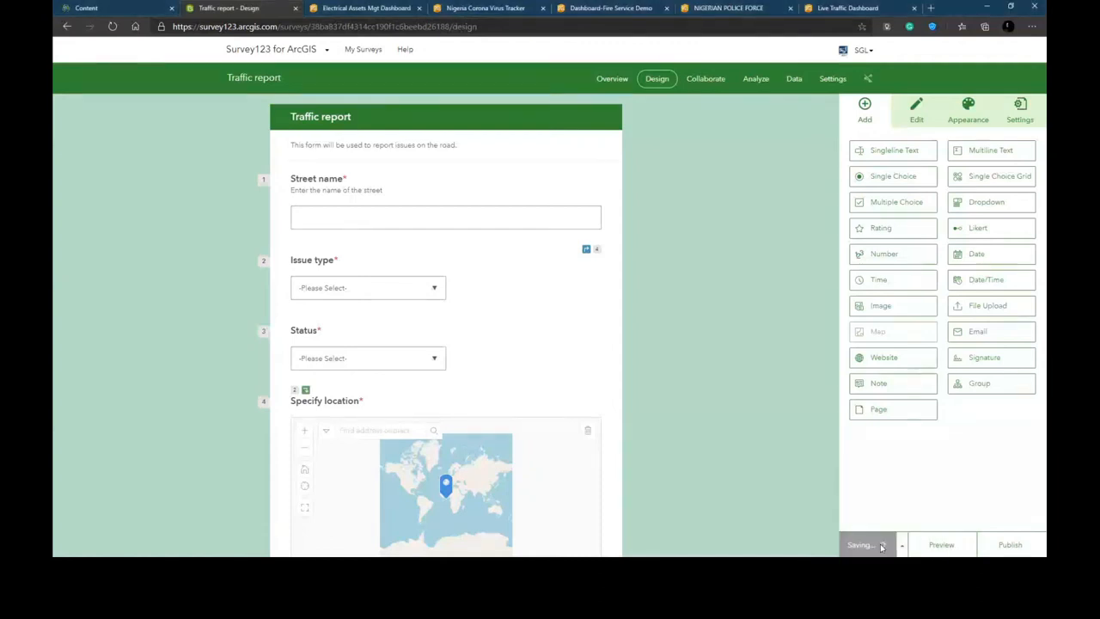
pyautogui.click(1011, 545)
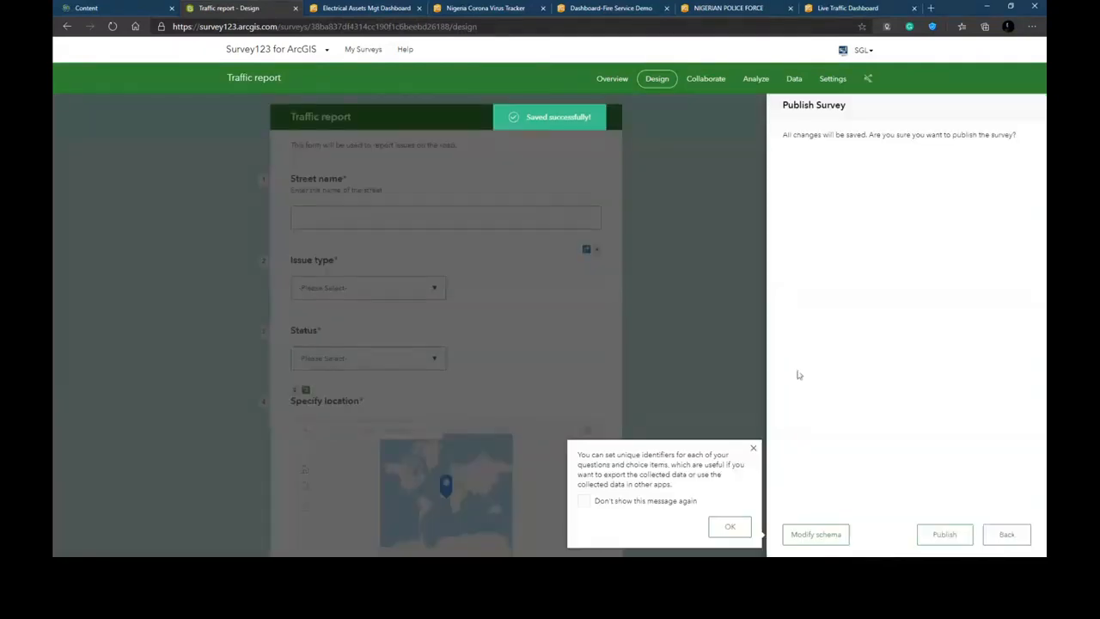
pyautogui.click(814, 534)
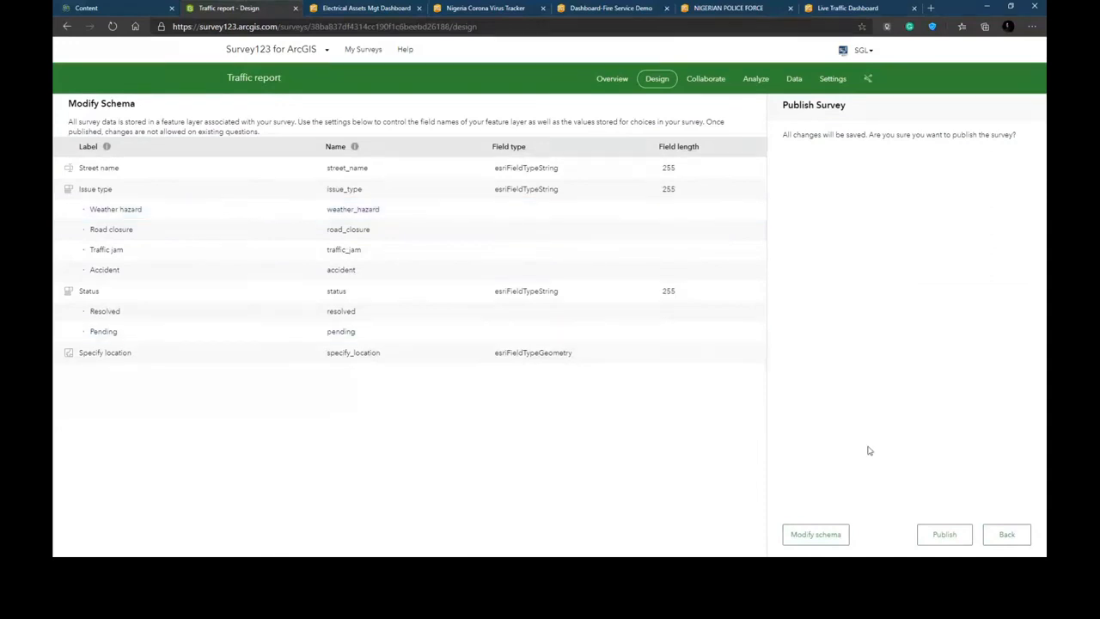
pyautogui.click(952, 533)
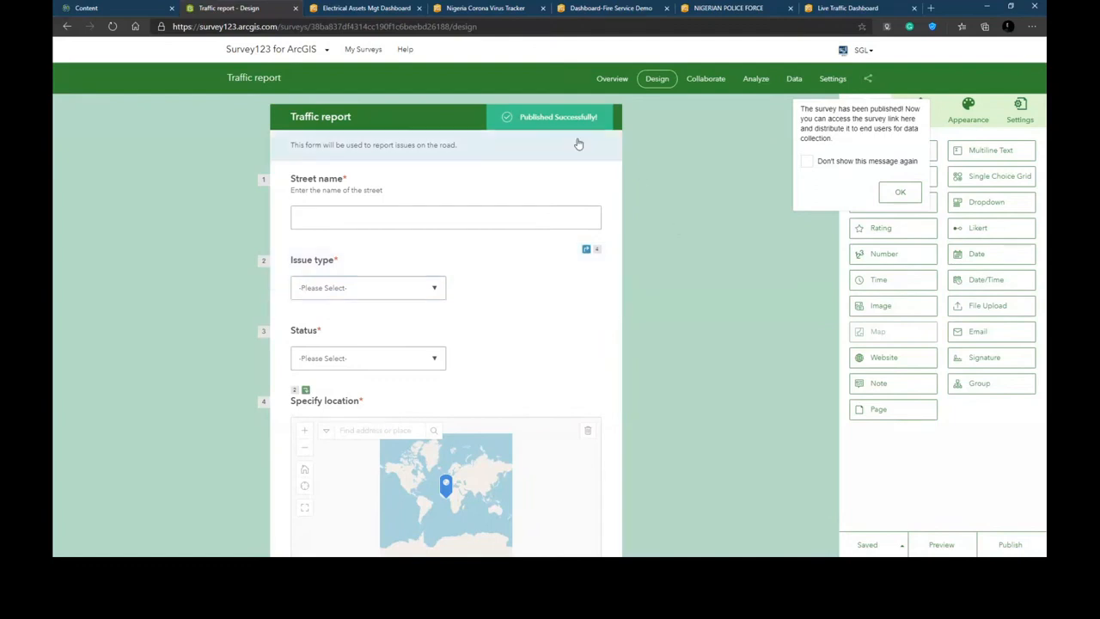
pyautogui.click(900, 191)
# - Open the survey's share popup and copy the survey link
pyautogui.click(868, 79)
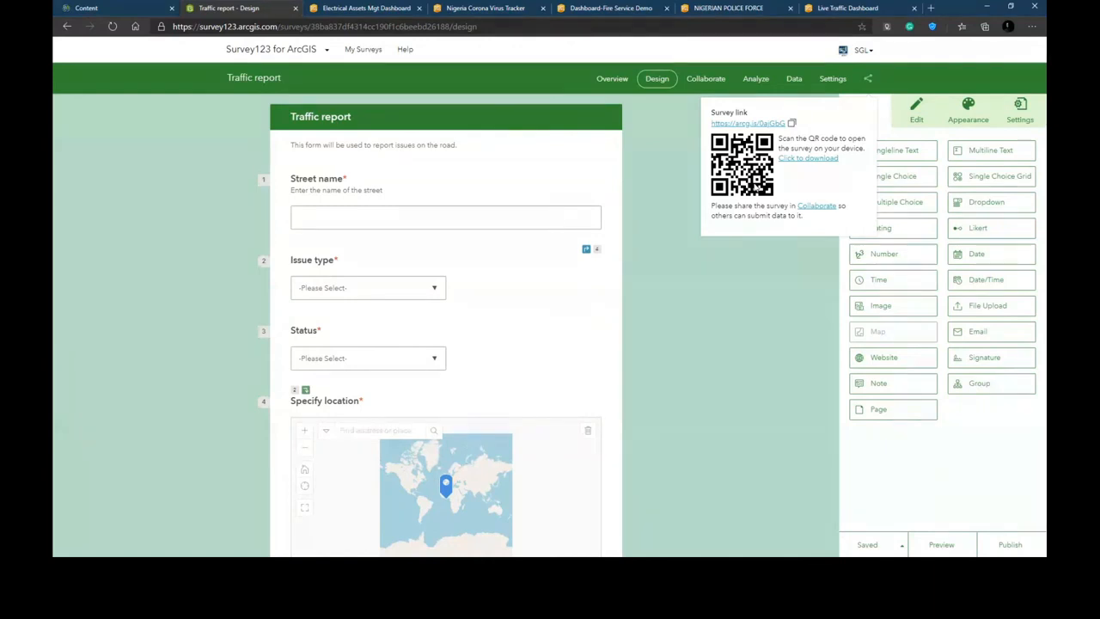
pyautogui.click(794, 128)
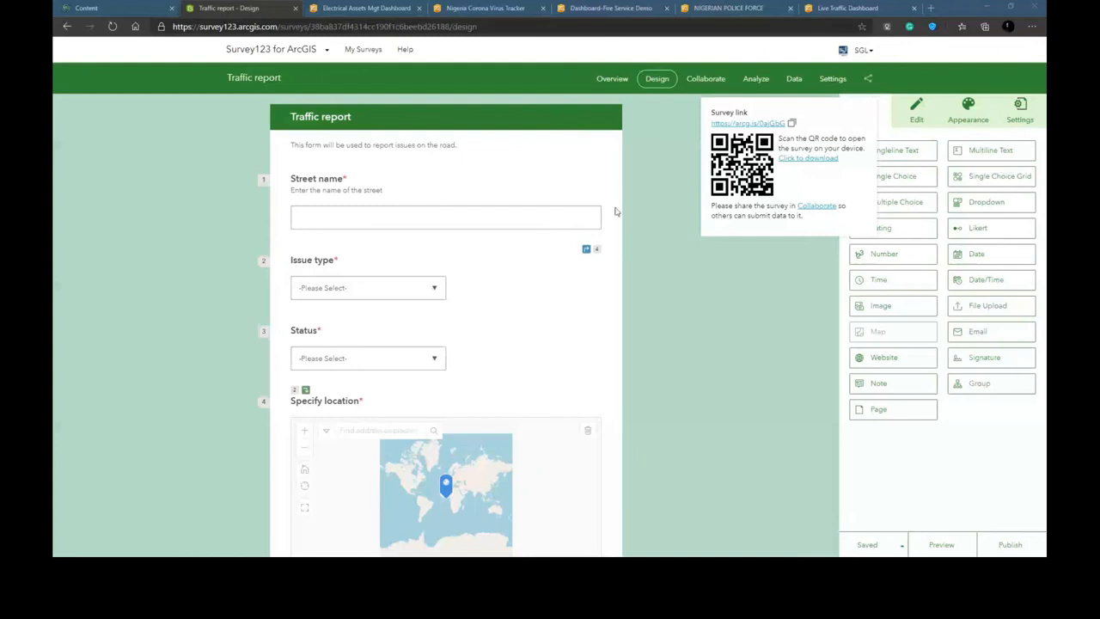
pyautogui.click(673, 208)
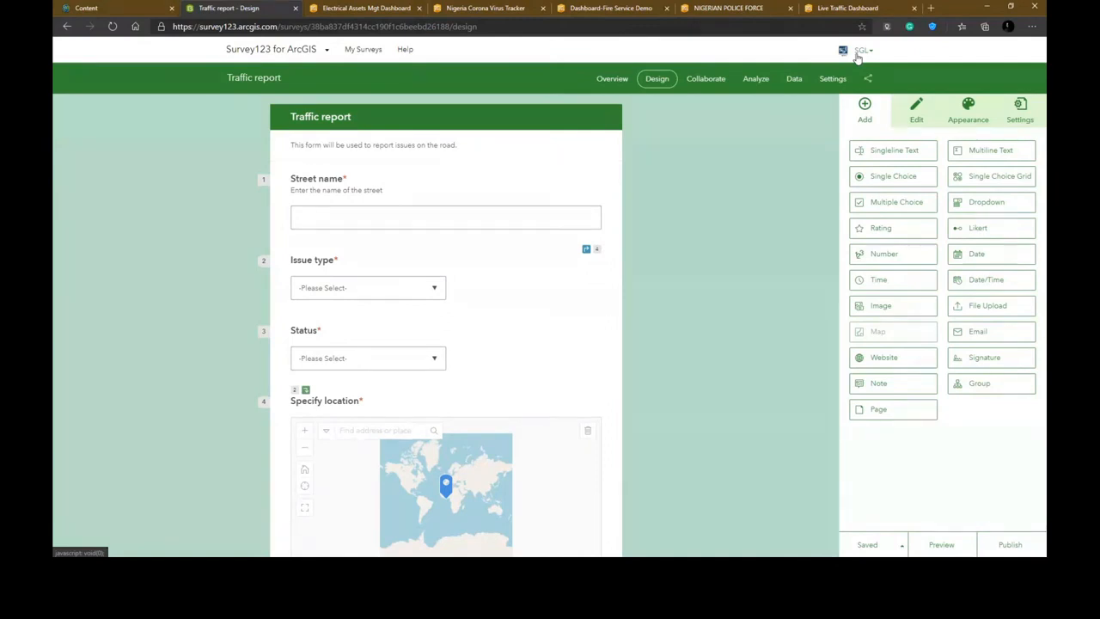
# - Browse the folders and items in ArcGIS My Content
pyautogui.click(127, 15)
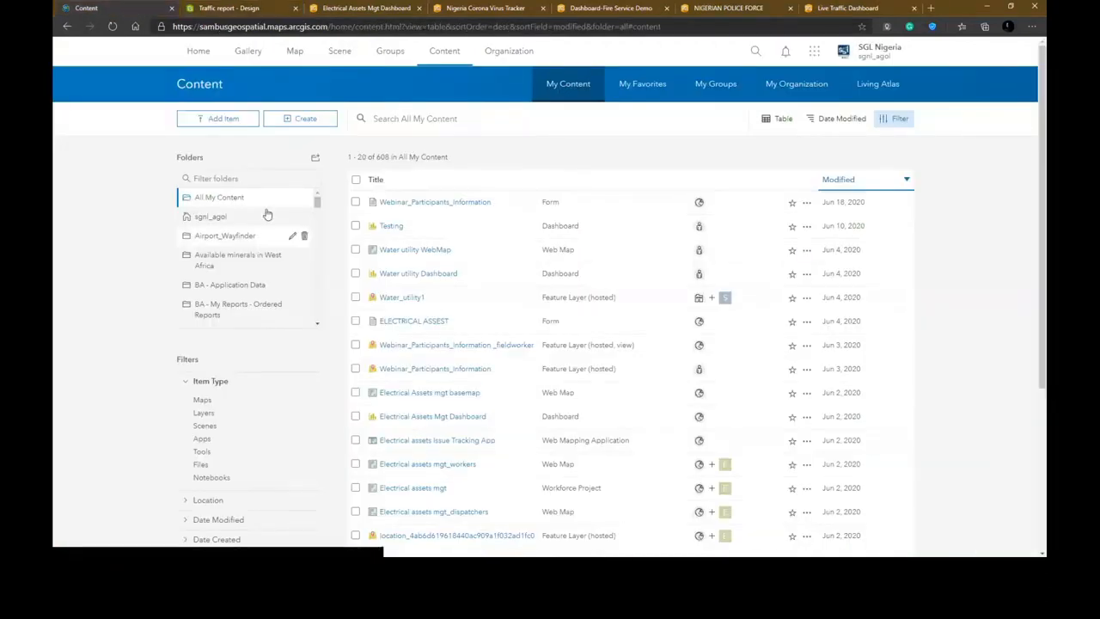
pyautogui.moveTo(315, 203)
pyautogui.mouseDown()
pyautogui.moveTo(313, 304)
pyautogui.moveTo(312, 260)
pyautogui.mouseUp()
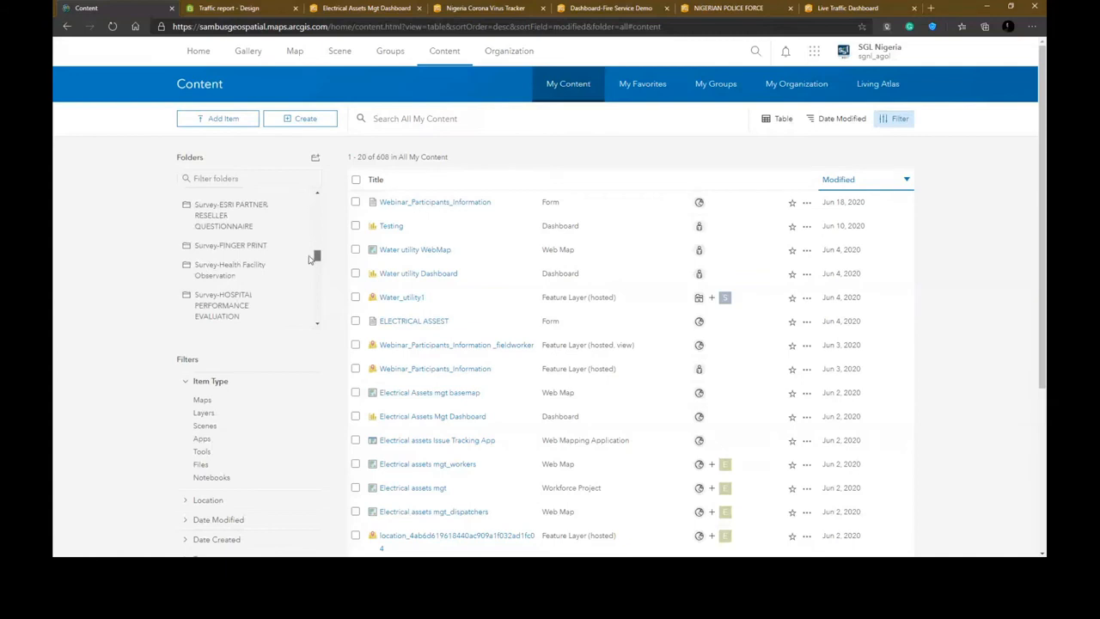
pyautogui.scroll(-2, 241, 421)
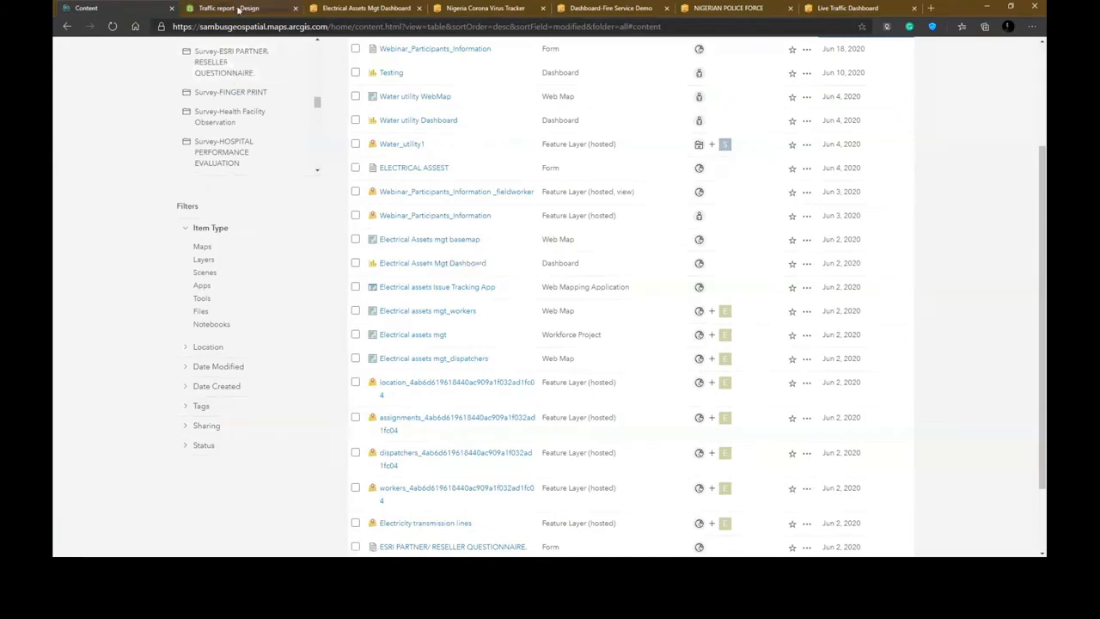
pyautogui.click(239, 9)
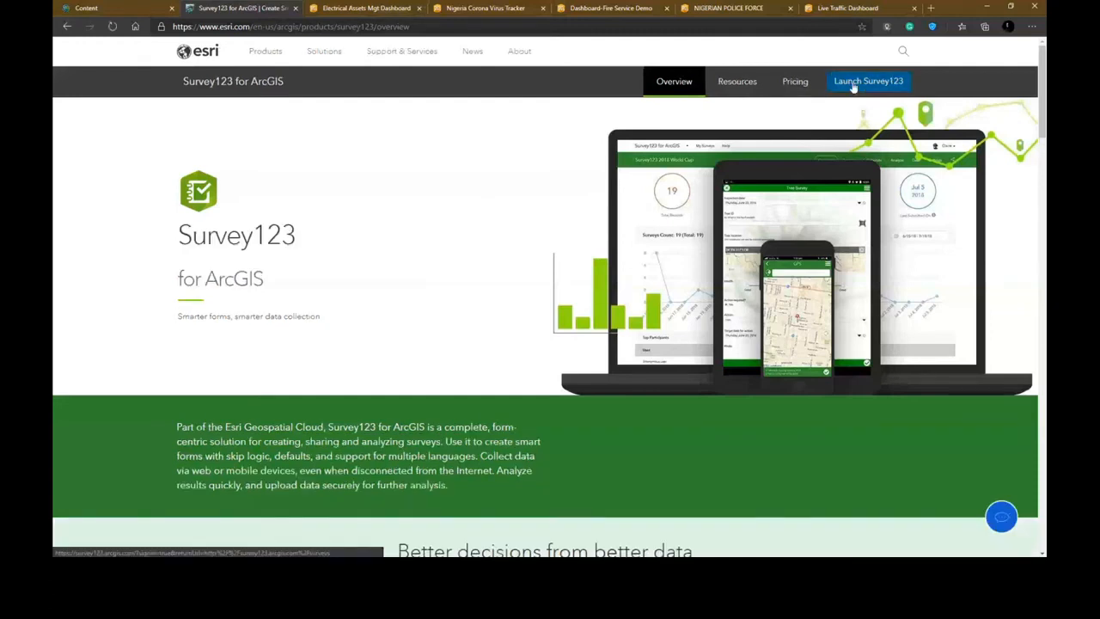
# - Open the Traffic report survey's collaboration settings and allow Everyone (Public) to submit, then save
pyautogui.click(853, 85)
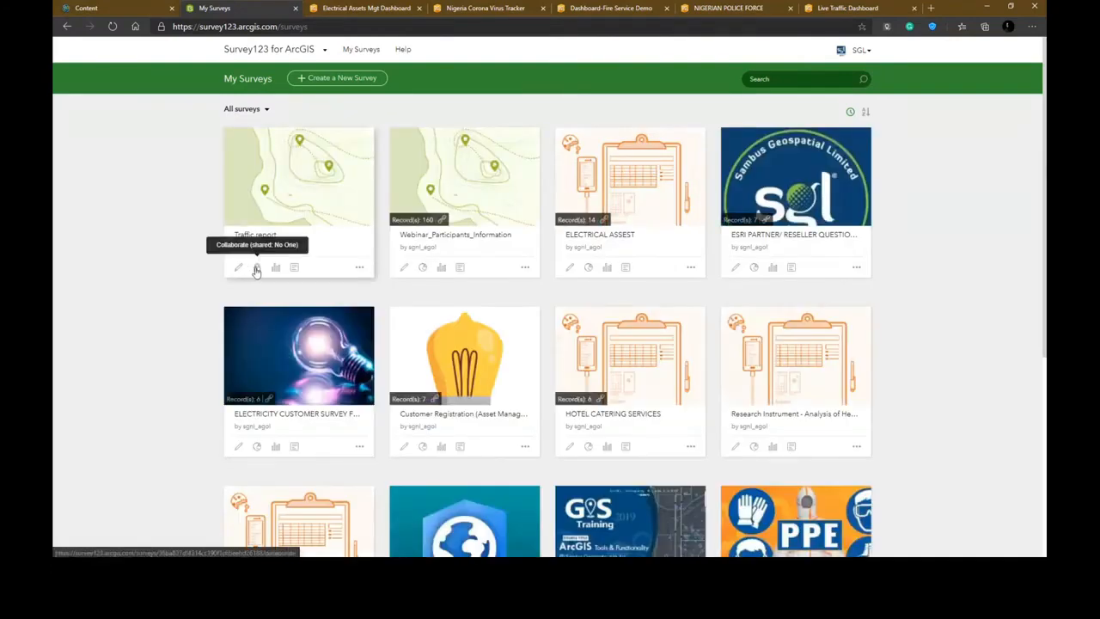
pyautogui.click(256, 268)
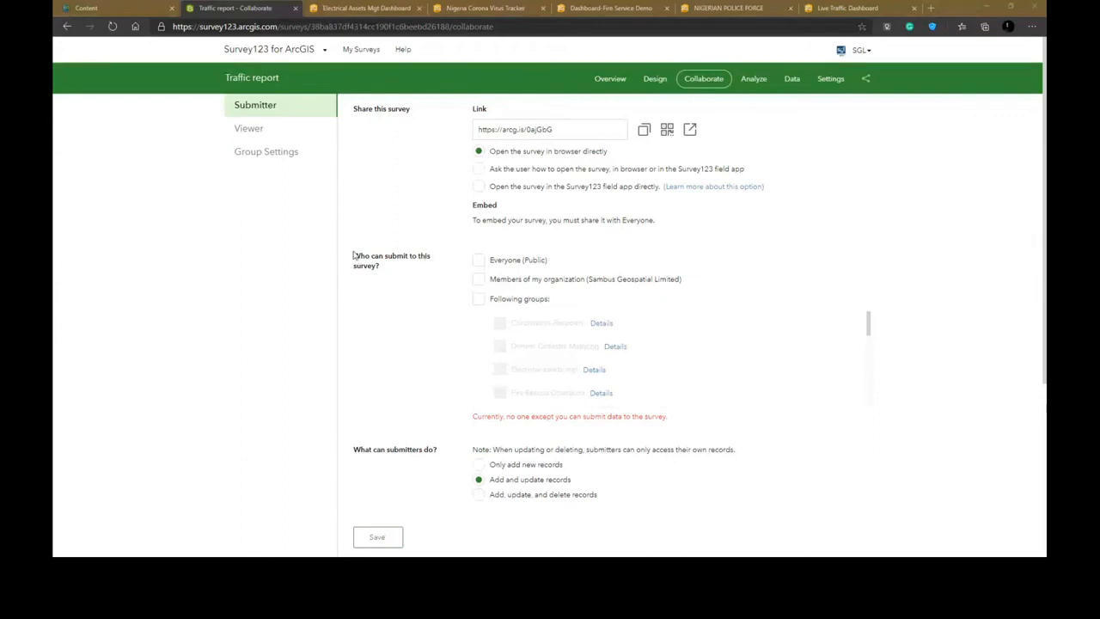
pyautogui.click(478, 262)
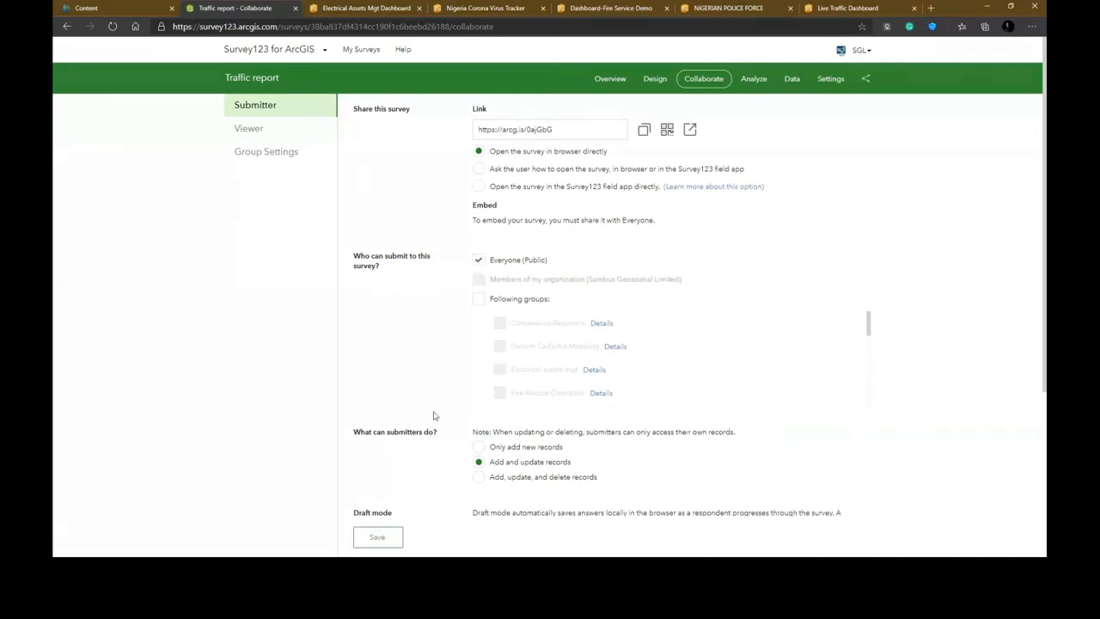
pyautogui.scroll(-2, 434, 416)
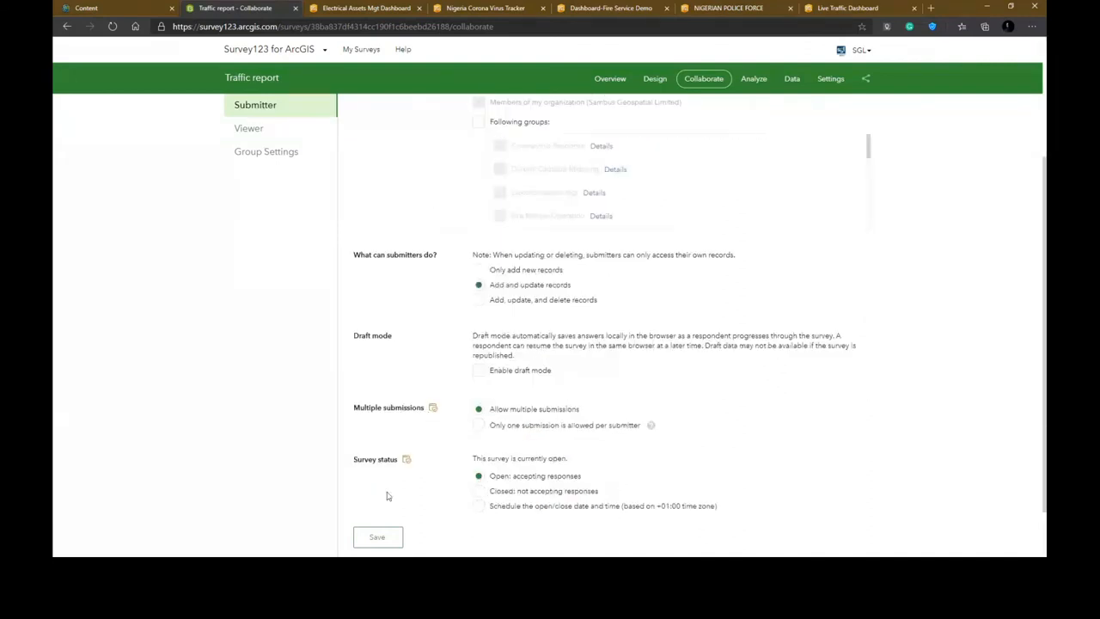
pyautogui.click(377, 535)
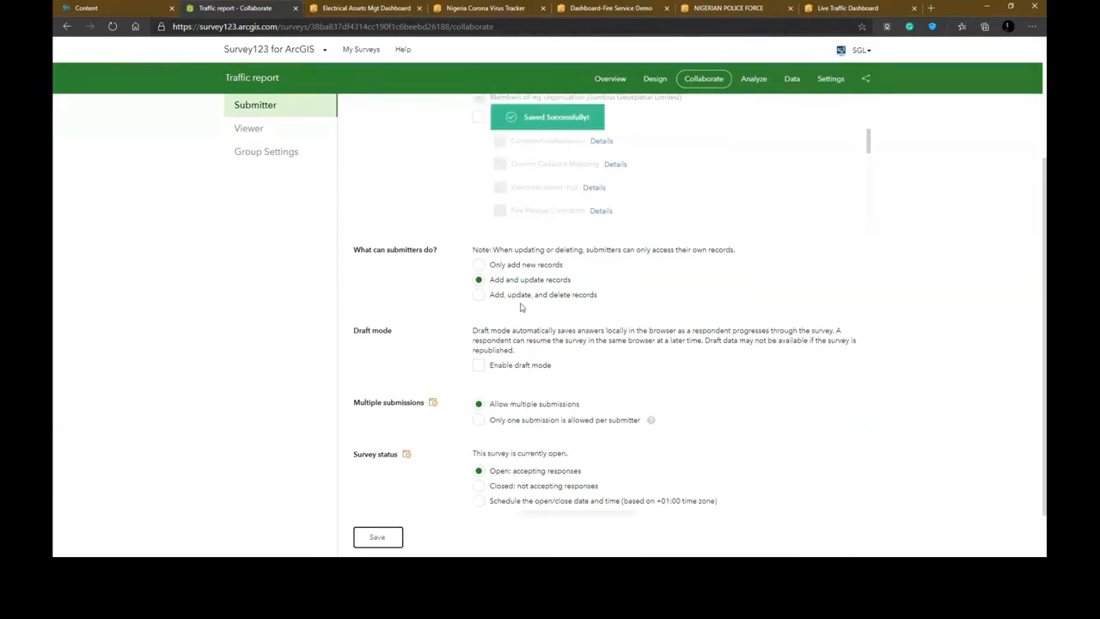
pyautogui.scroll(2, 604, 230)
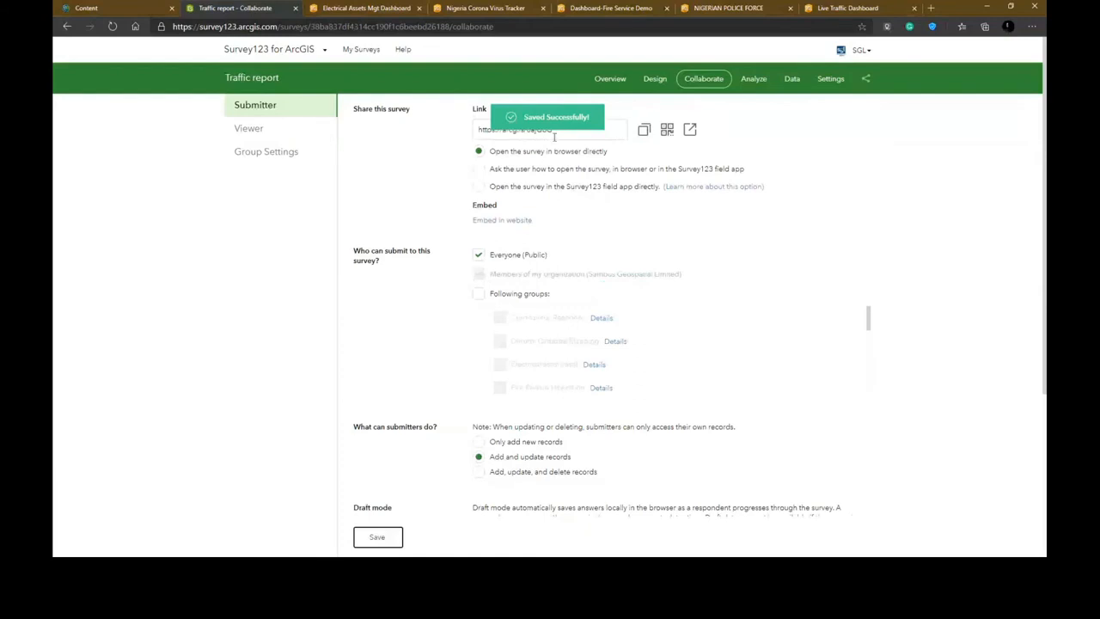
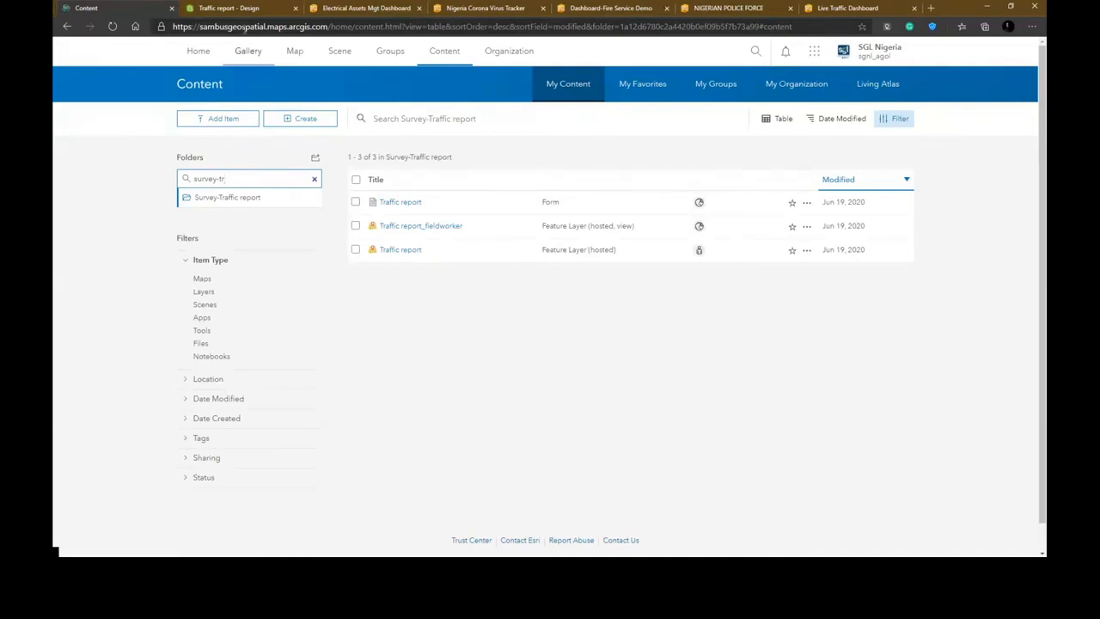
# - Open the Traffic report survey's overview and review its submission statistics and chart
pyautogui.click(228, 7)
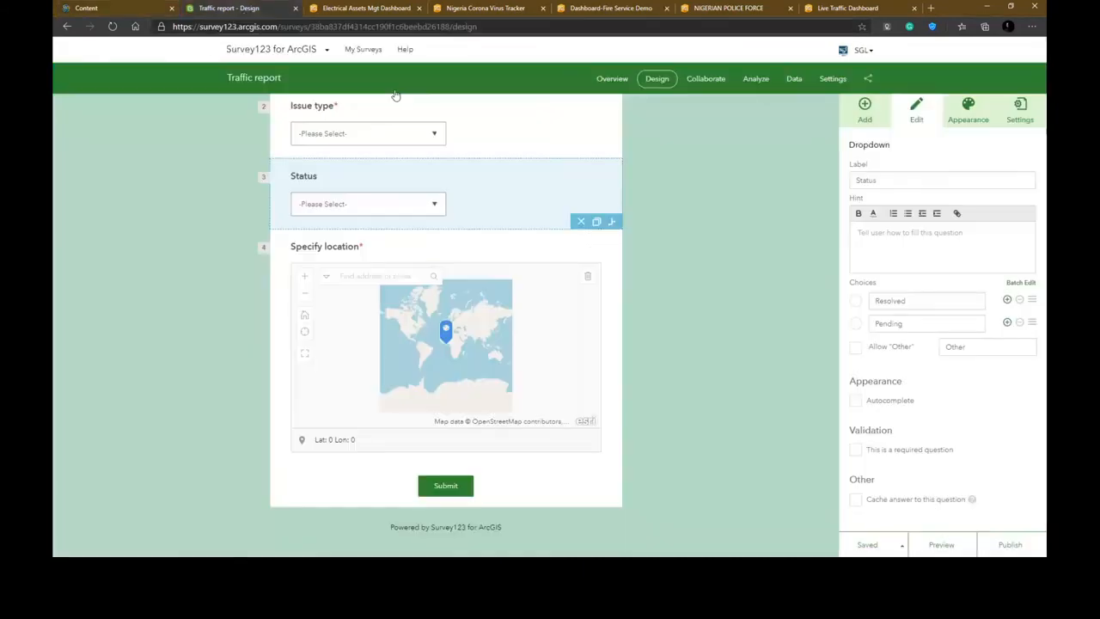
pyautogui.click(779, 305)
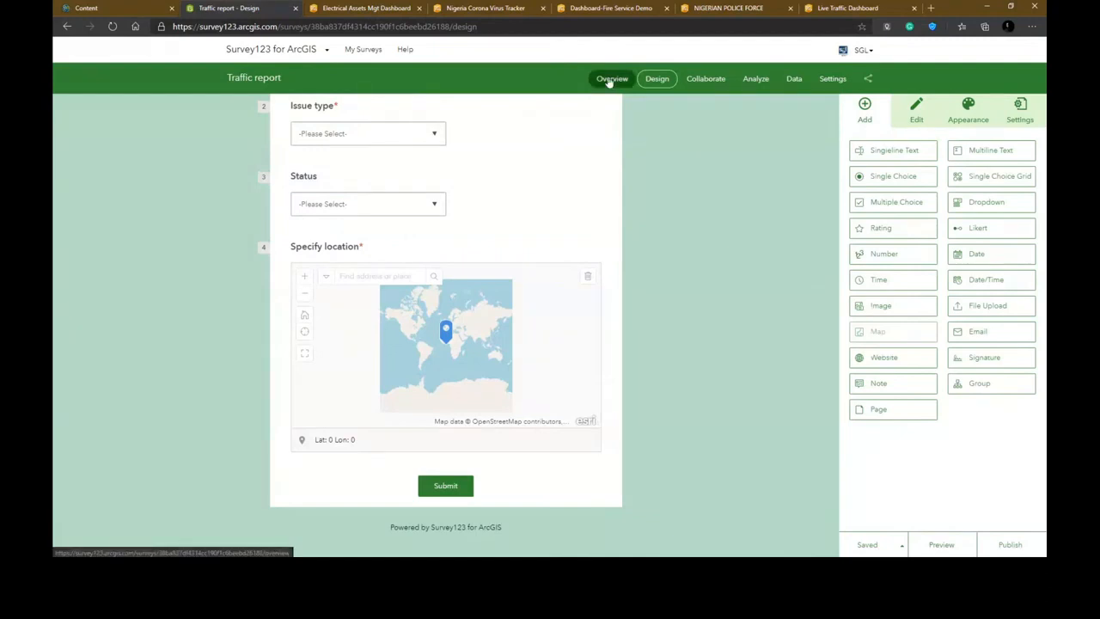
pyautogui.click(610, 80)
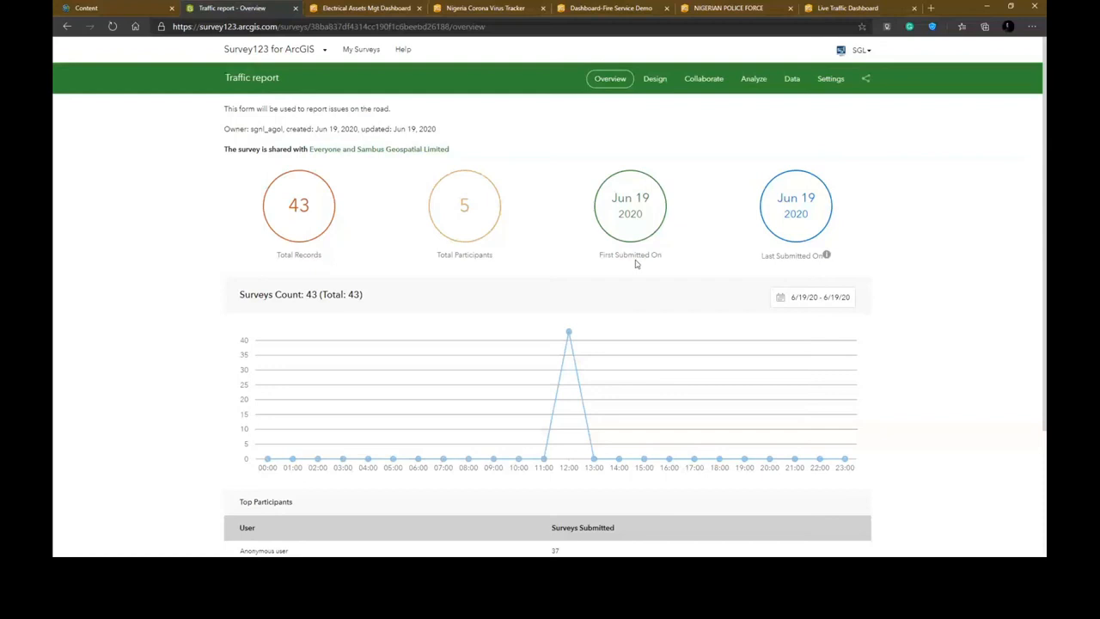
pyautogui.scroll(-1, 663, 334)
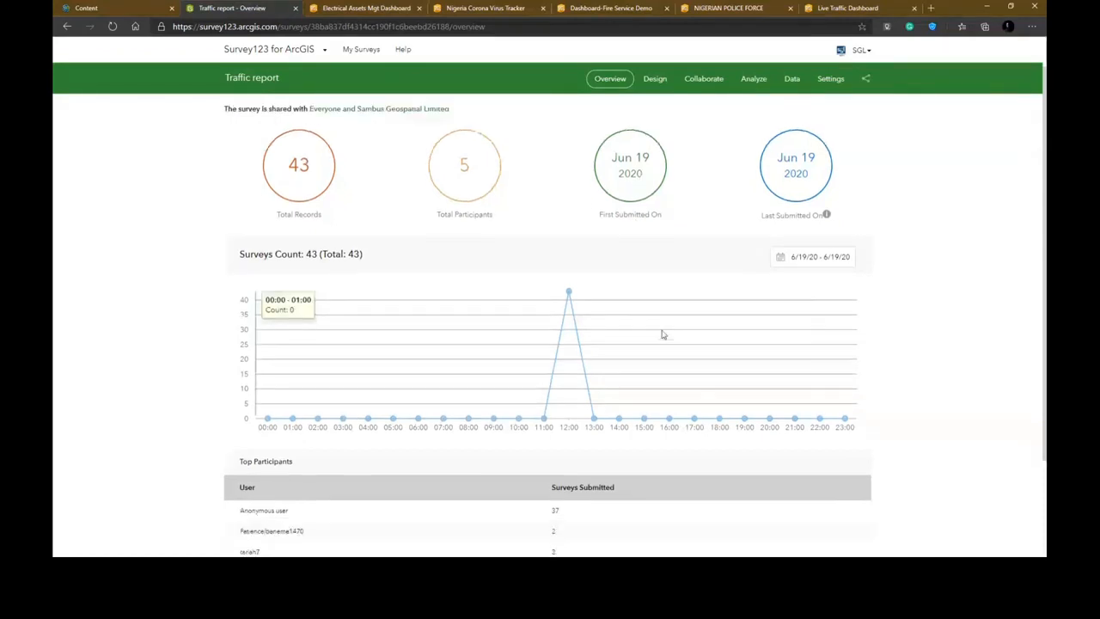
pyautogui.scroll(-1, 661, 333)
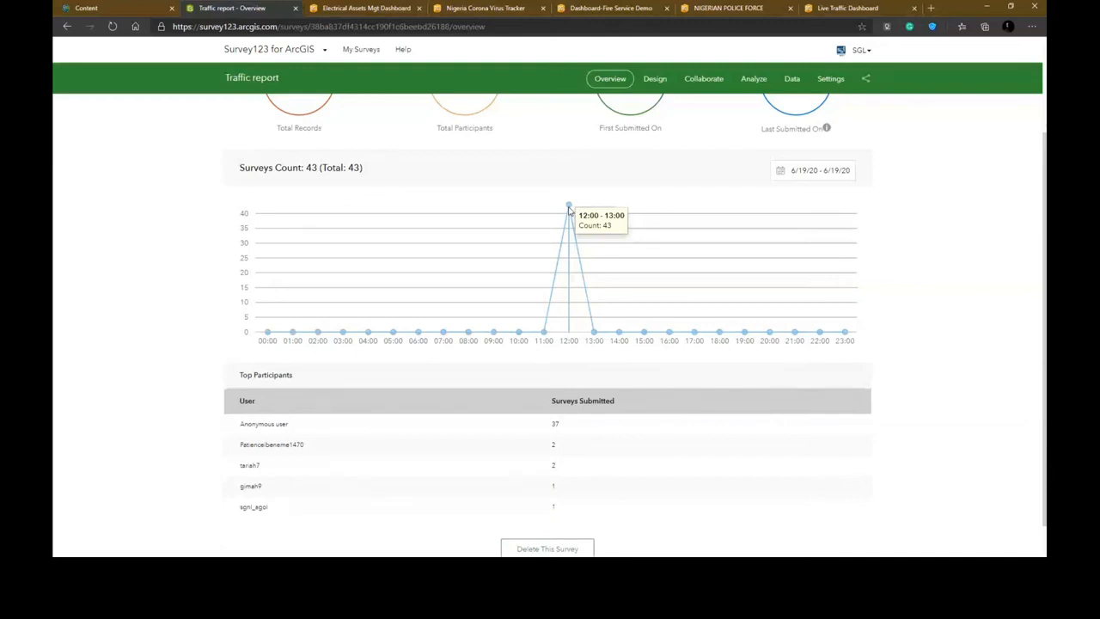
pyautogui.scroll(-1, 381, 400)
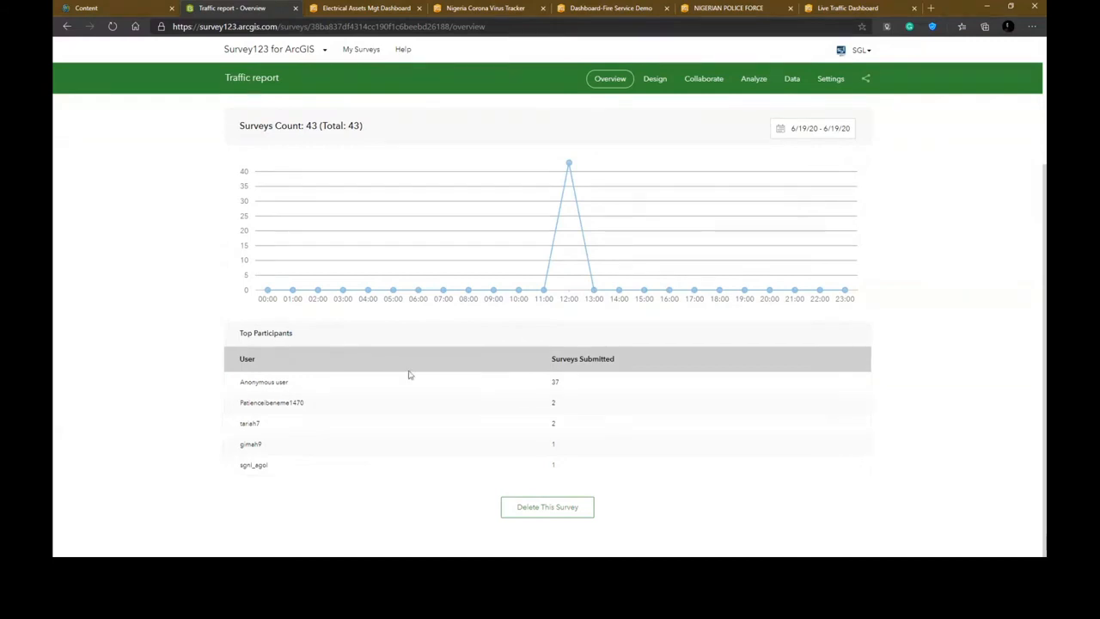
pyautogui.scroll(3, 428, 334)
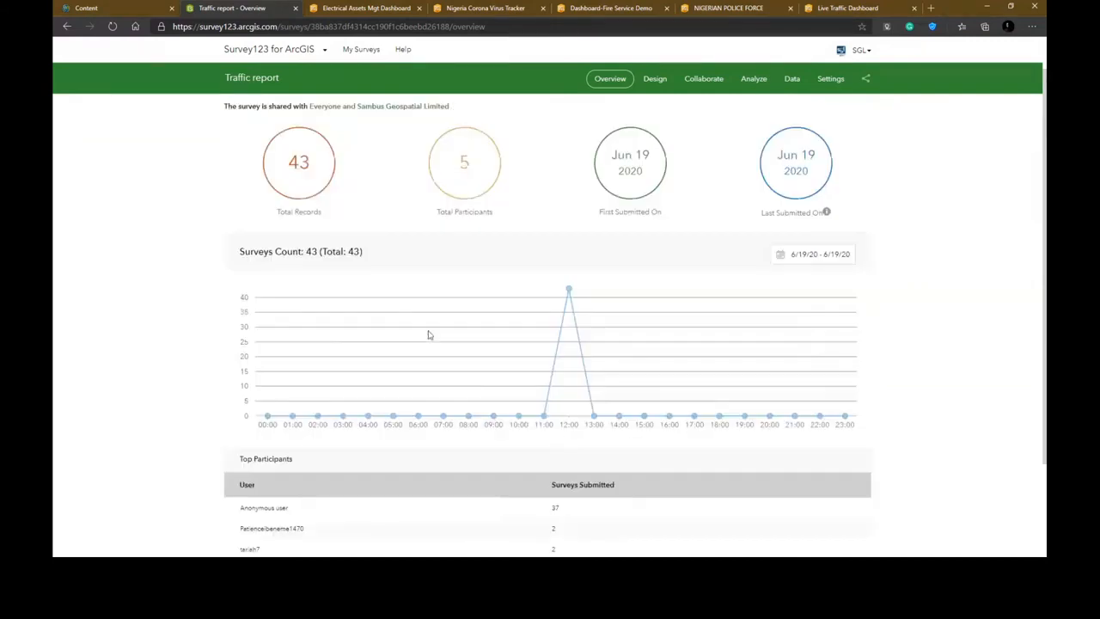
pyautogui.scroll(1, 428, 334)
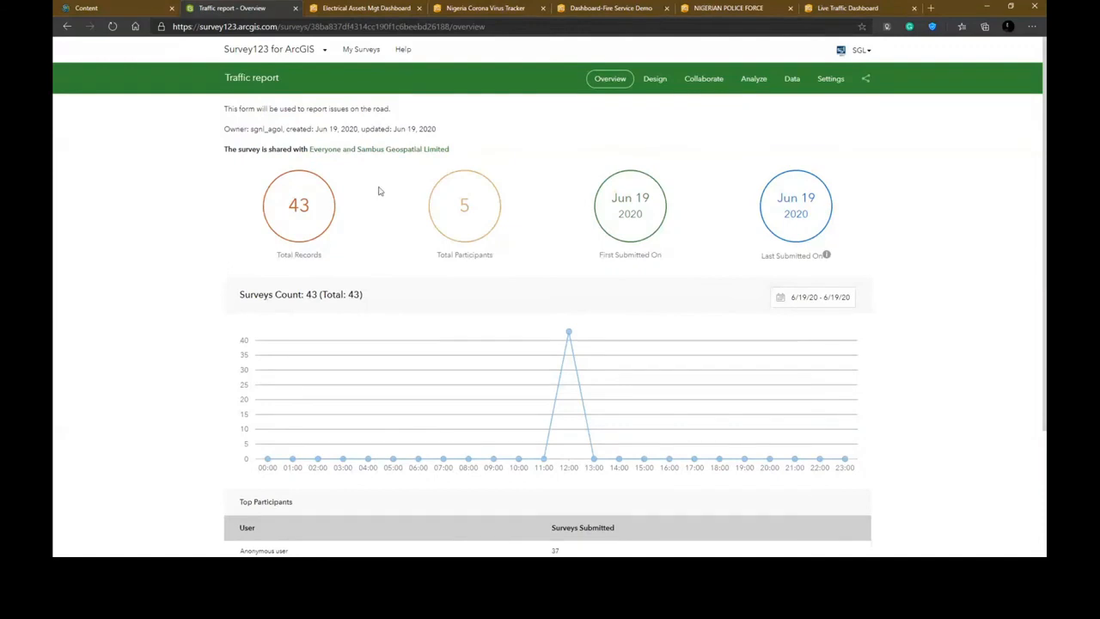
# - Examine the survey's response summaries for Street name, Issue type and Status on the Analyze page
pyautogui.click(762, 83)
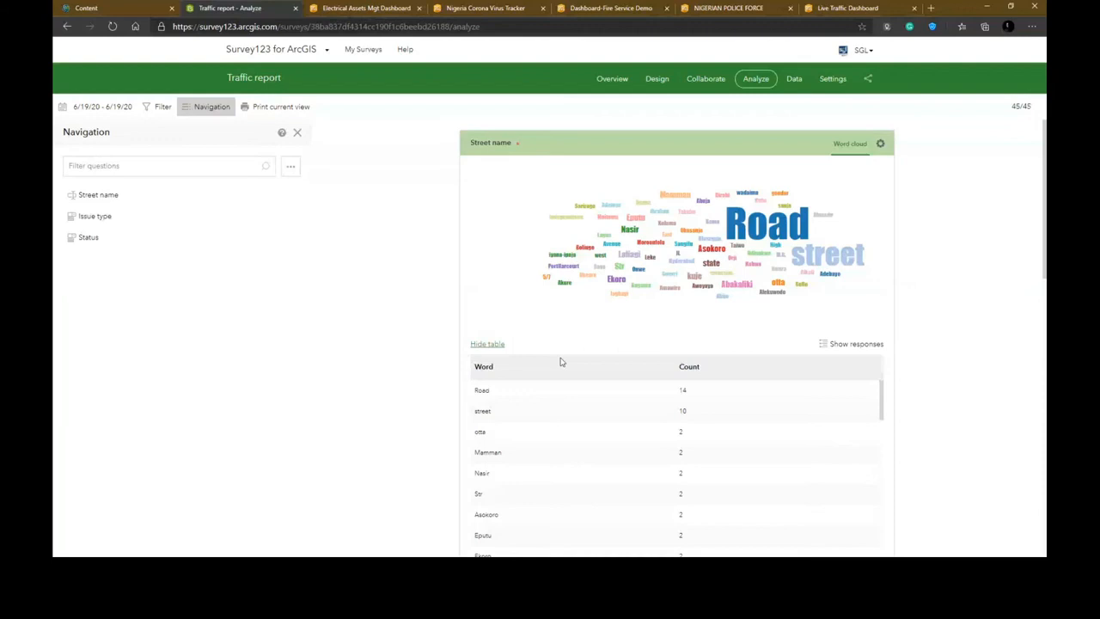
pyautogui.scroll(-1, 561, 361)
pyautogui.scroll(-3, 560, 362)
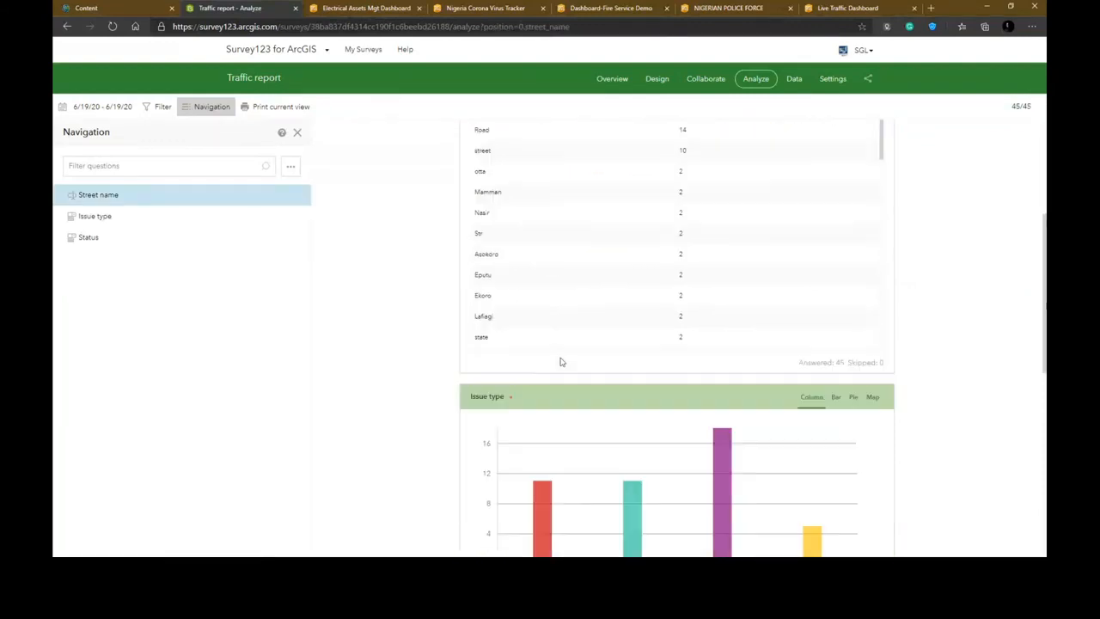
pyautogui.scroll(3, 560, 362)
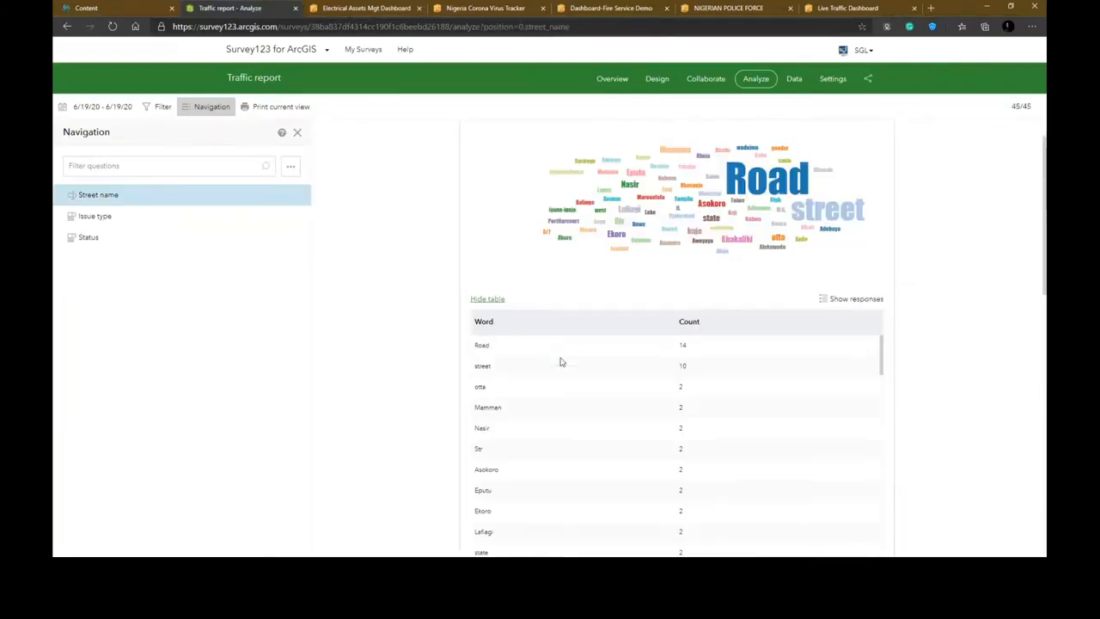
pyautogui.scroll(-7, 560, 362)
pyautogui.scroll(-1, 560, 361)
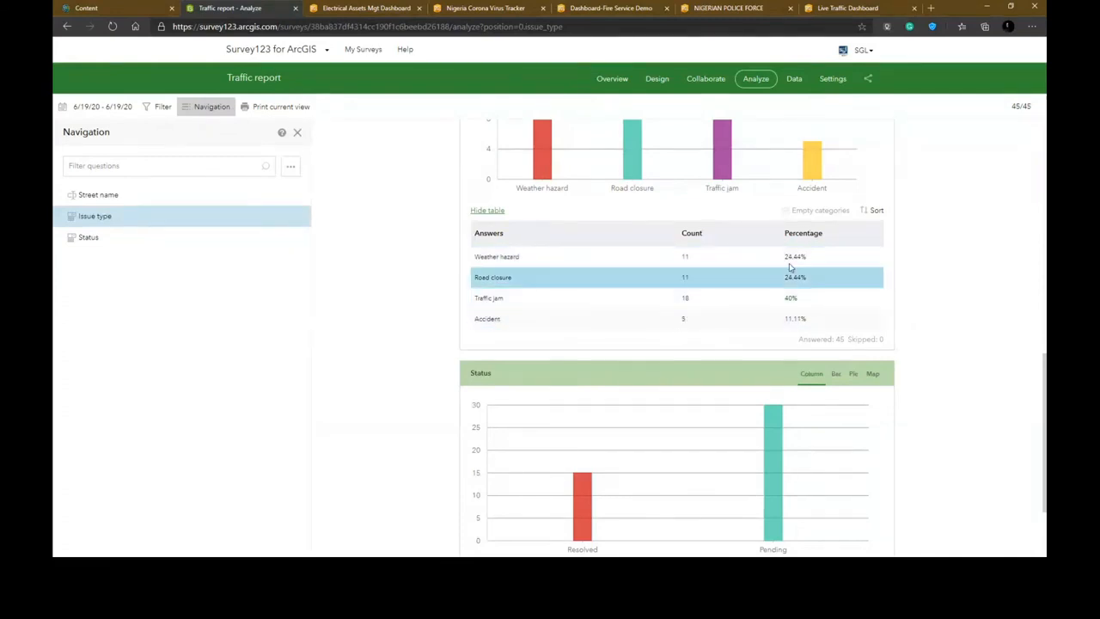
pyautogui.scroll(-1, 656, 318)
pyautogui.scroll(-3, 653, 321)
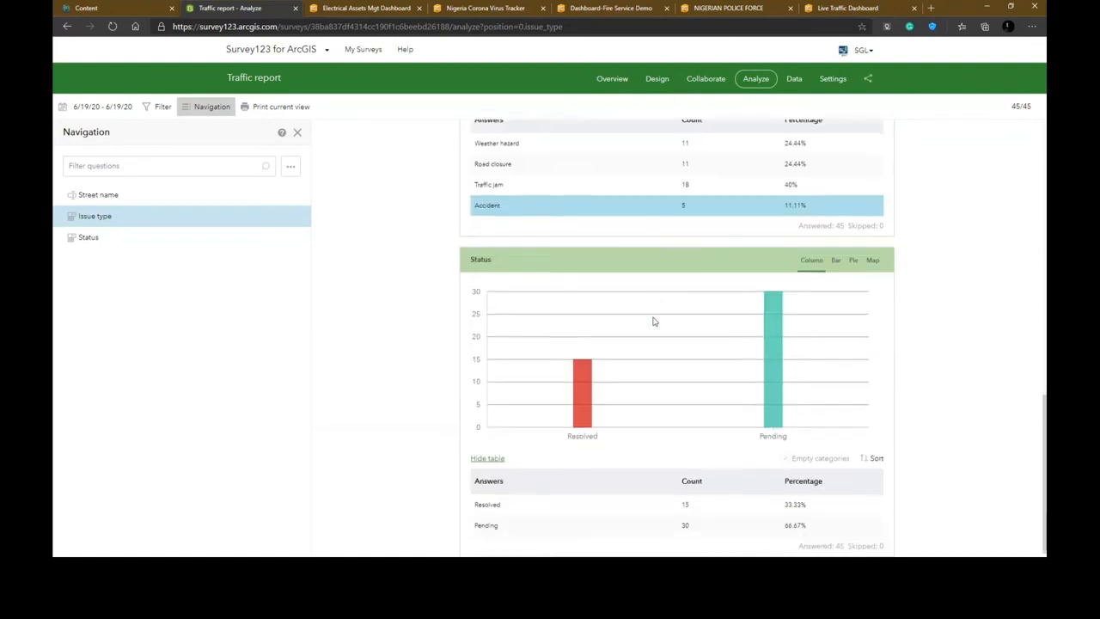
pyautogui.scroll(3, 653, 321)
pyautogui.scroll(-3, 650, 319)
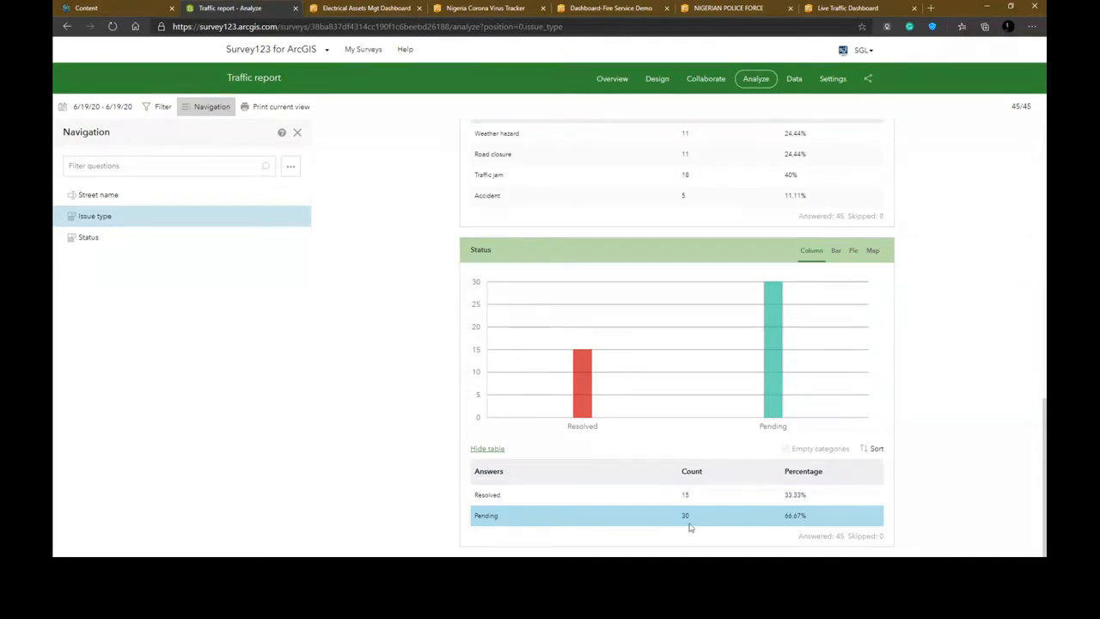
pyautogui.scroll(1, 626, 488)
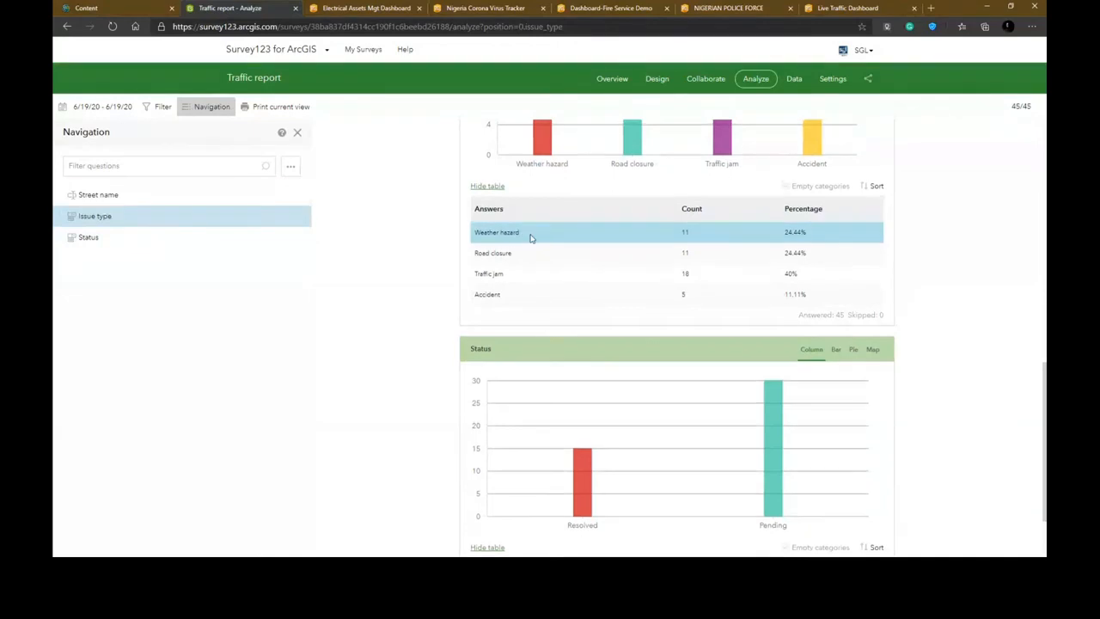
pyautogui.scroll(3, 530, 238)
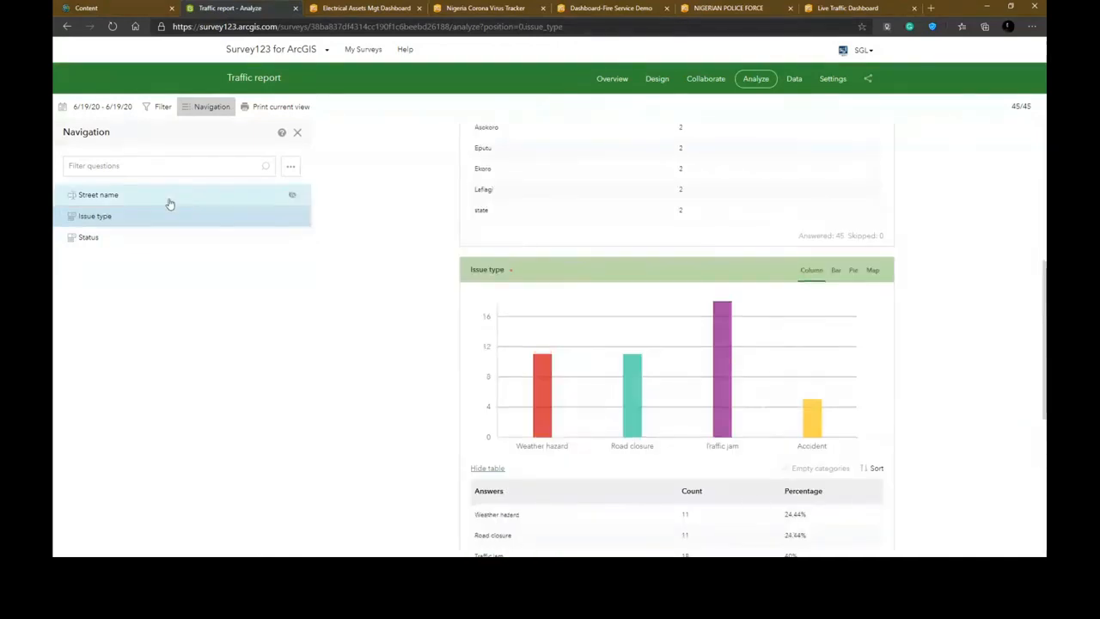
pyautogui.click(170, 204)
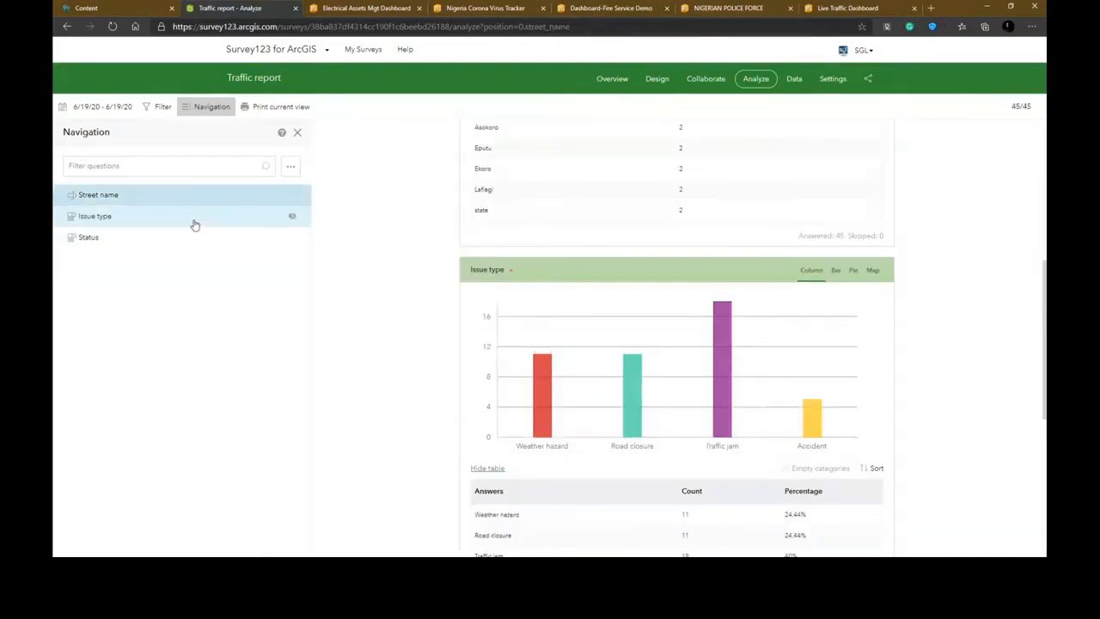
pyautogui.click(136, 240)
pyautogui.scroll(5, 600, 224)
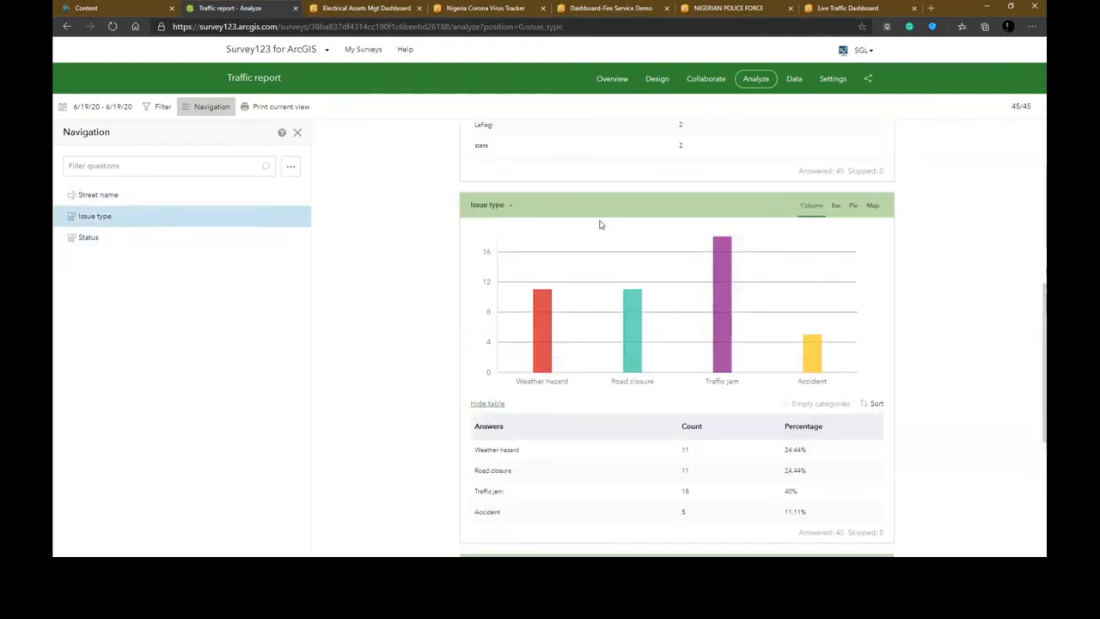
# - Filter the content folders for survey-tr and open the Survey-Traffic report folder
pyautogui.click(125, 11)
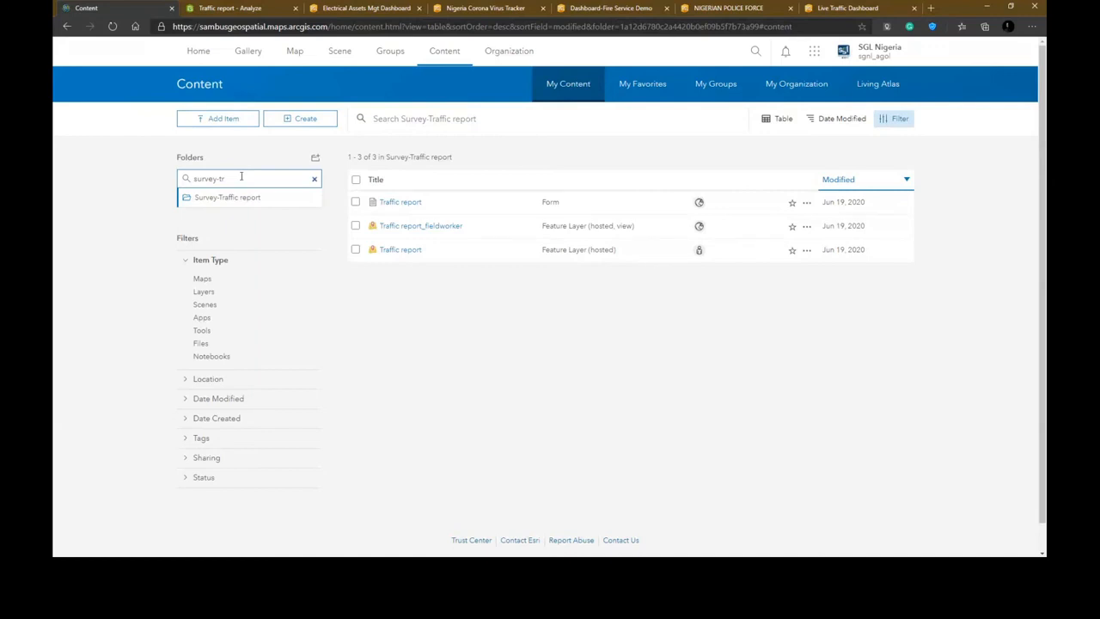
pyautogui.press('BackSpace')
pyautogui.press('BackSpace')
pyautogui.press('BackSpace')
pyautogui.press('BackSpace')
pyautogui.press('BackSpace')
pyautogui.press('BackSpace')
pyautogui.press('BackSpace')
pyautogui.press('BackSpace')
pyautogui.press('BackSpace')
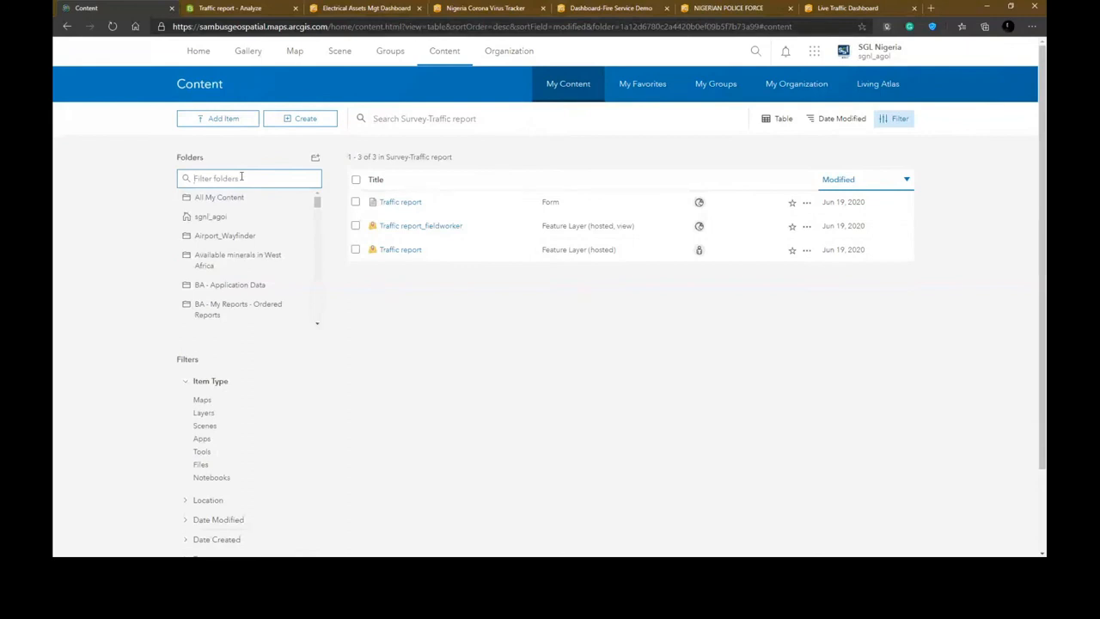
pyautogui.write('survey-')
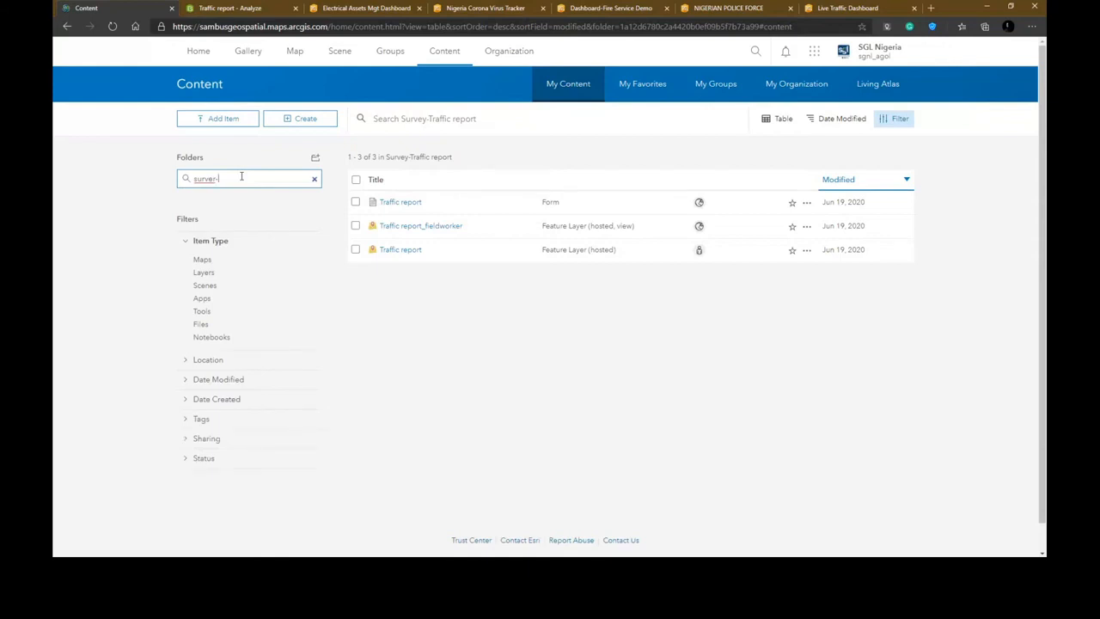
pyautogui.press('BackSpace')
pyautogui.press('BackSpace')
pyautogui.write('y-tr')
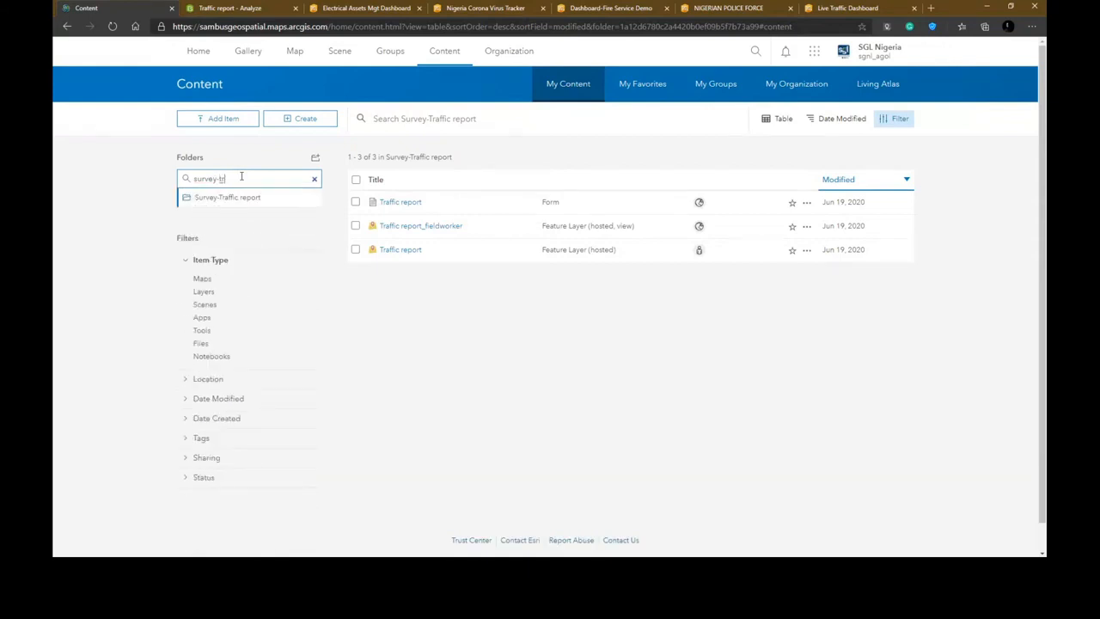
pyautogui.click(246, 197)
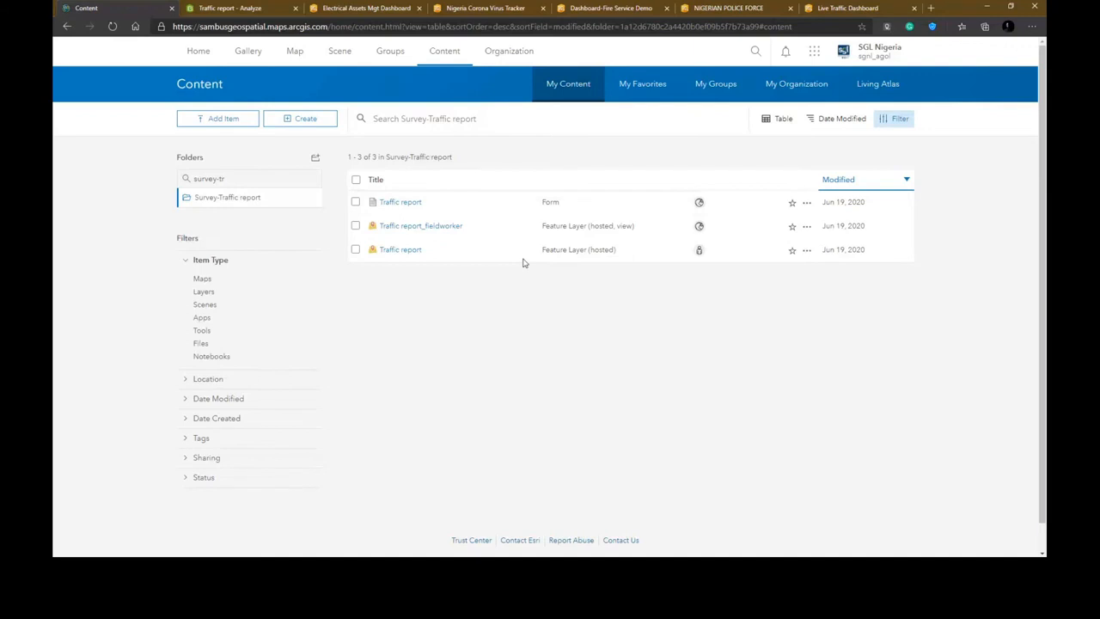
# - Open the Traffic report hosted feature layer item and review its details page
pyautogui.click(402, 250)
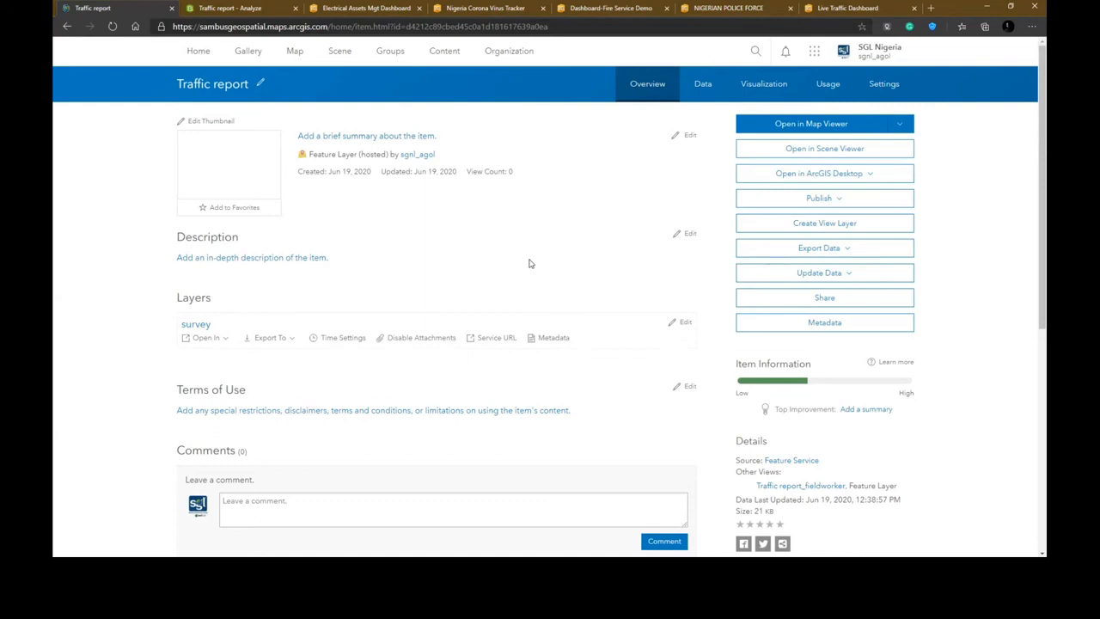
pyautogui.scroll(-3, 529, 264)
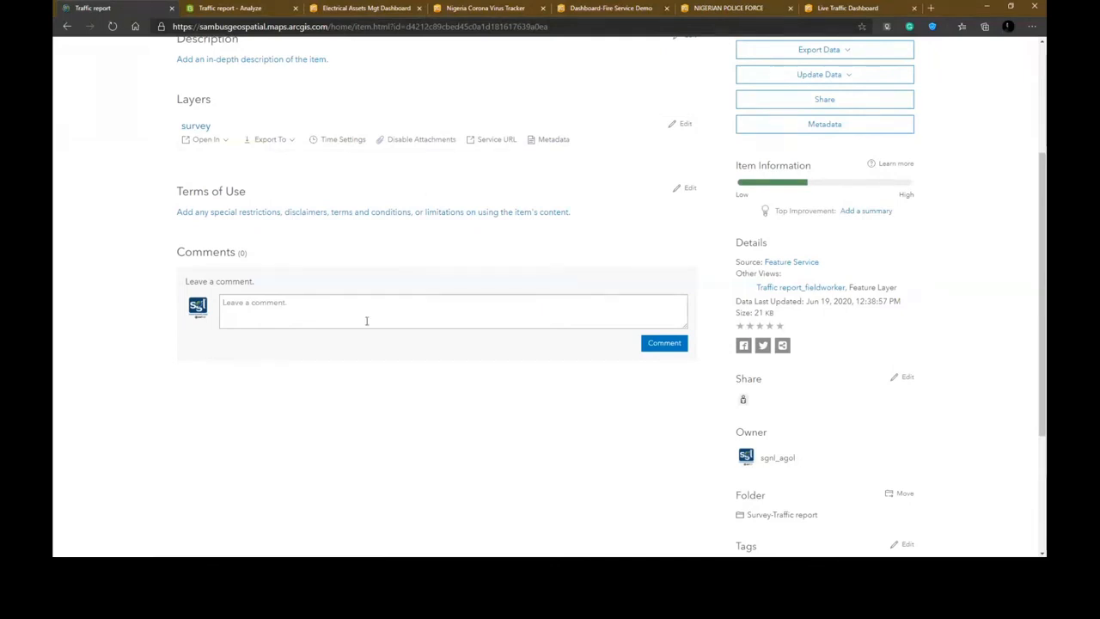
pyautogui.click(312, 305)
pyautogui.scroll(-3, 744, 481)
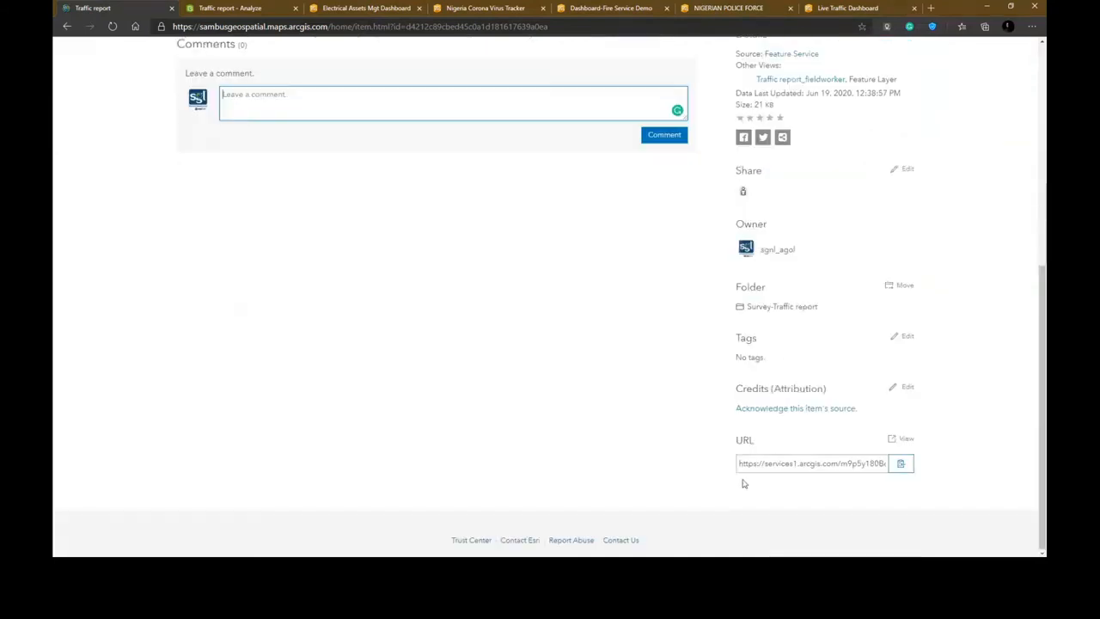
pyautogui.scroll(2, 744, 483)
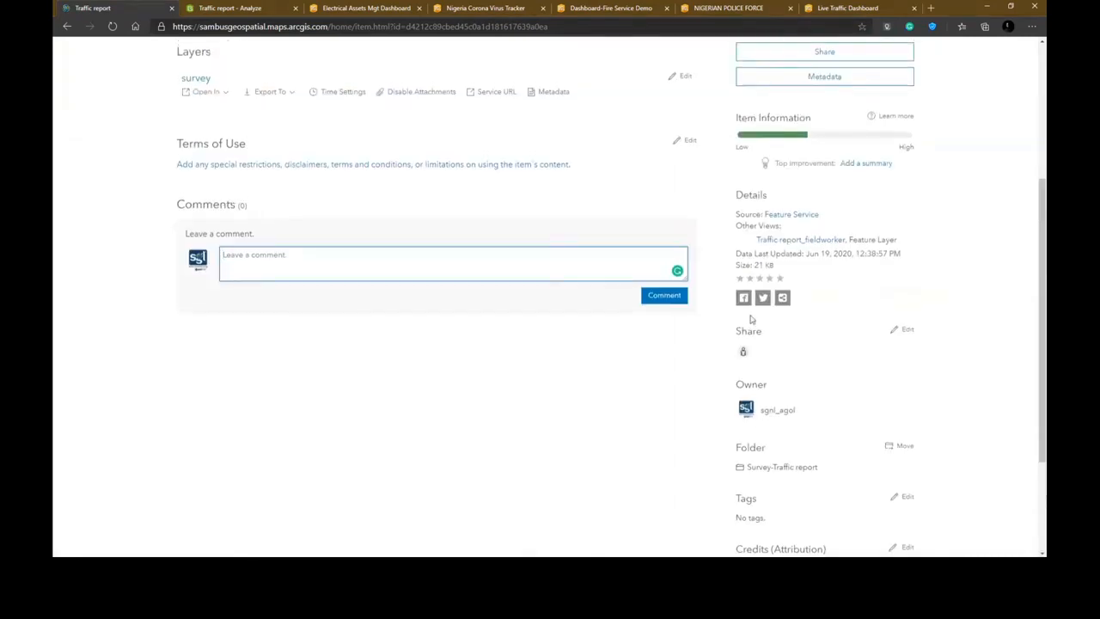
pyautogui.scroll(3, 749, 318)
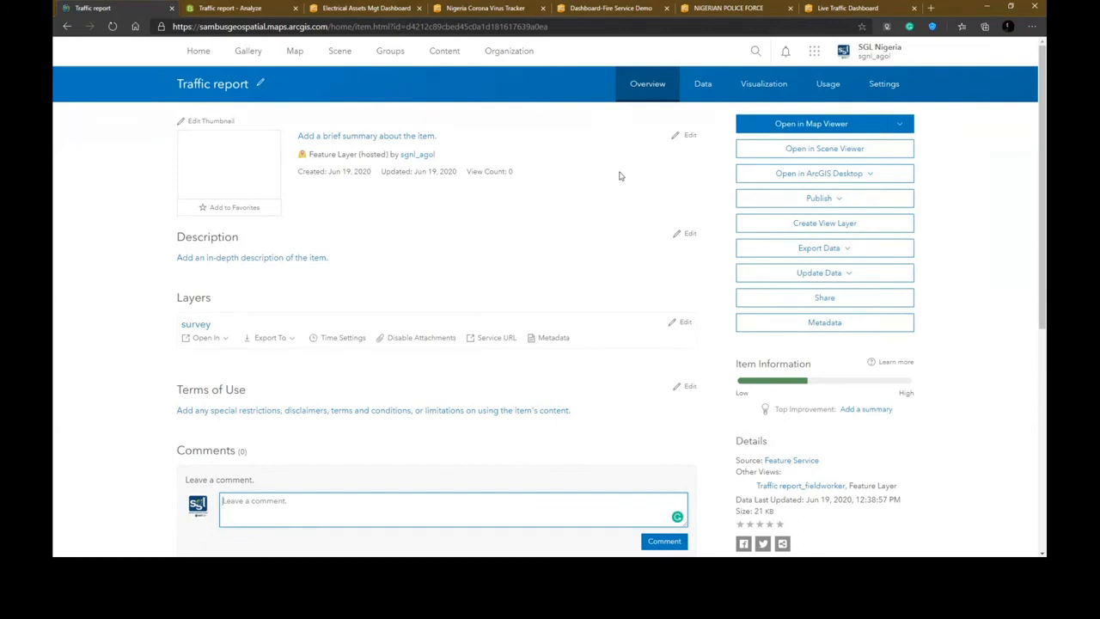
# - Browse the feature layer's attribute table of submitted survey records
pyautogui.click(695, 89)
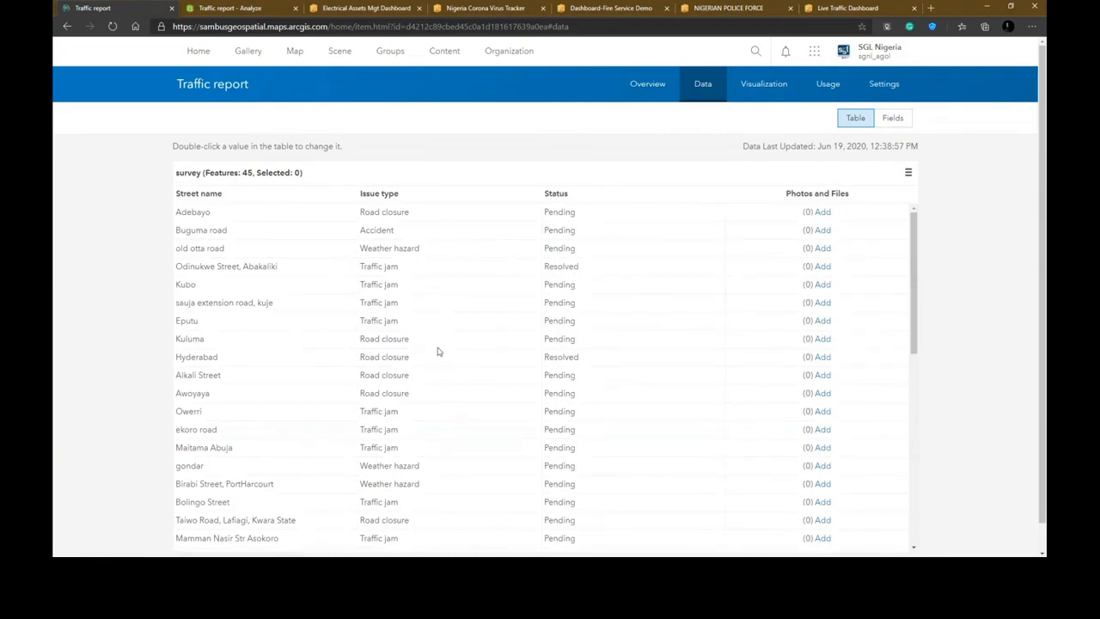
pyautogui.scroll(-3, 437, 351)
pyautogui.scroll(-1, 437, 351)
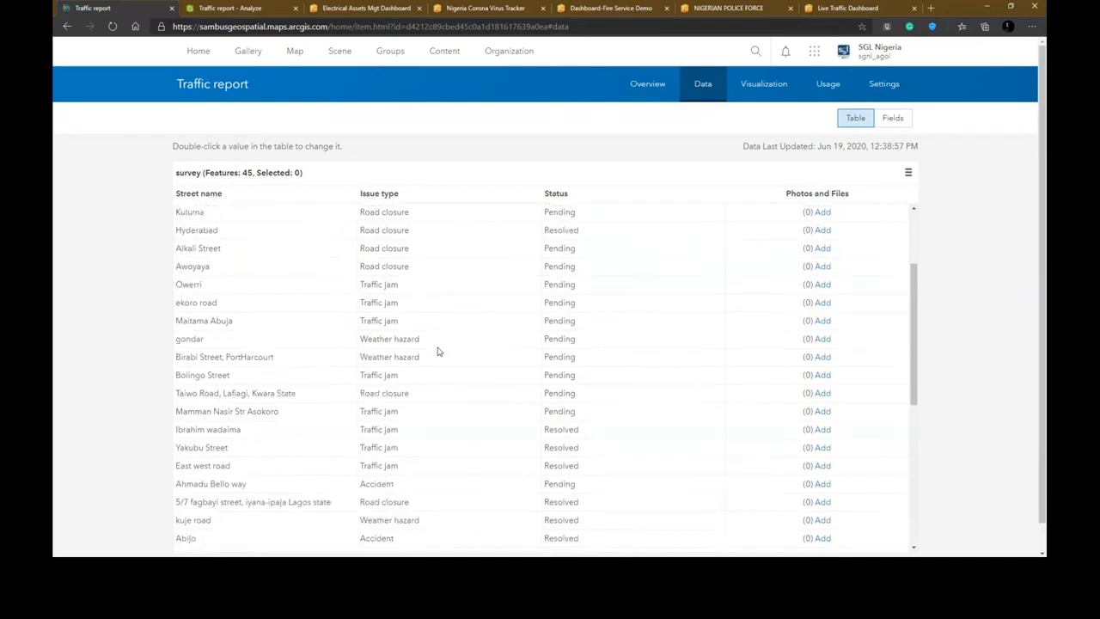
pyautogui.scroll(-10, 437, 350)
pyautogui.scroll(-2, 437, 350)
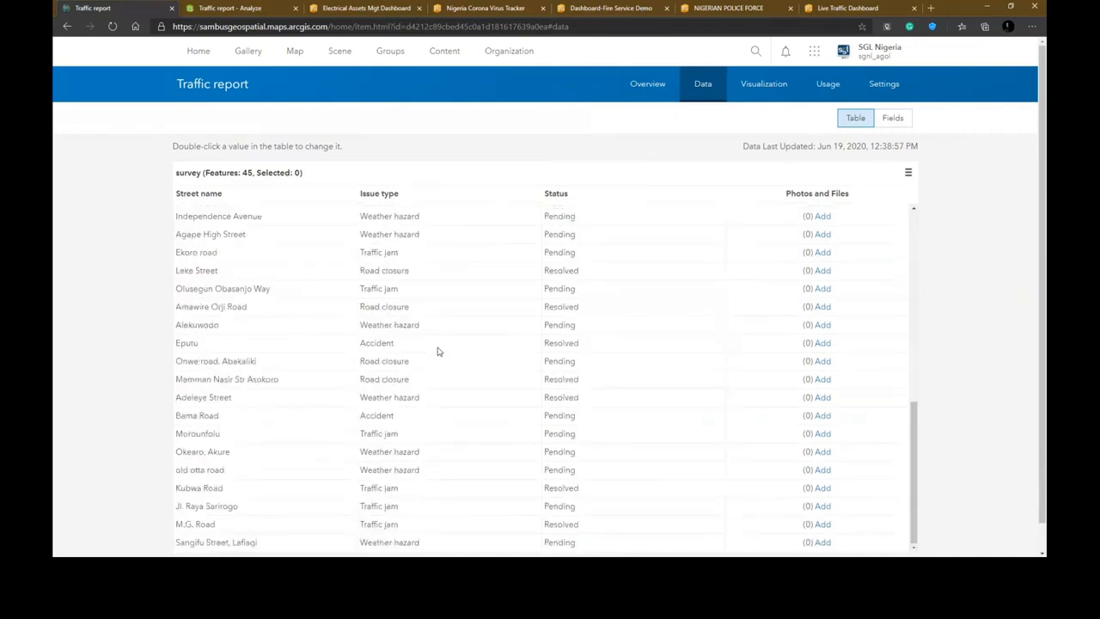
pyautogui.scroll(3, 437, 351)
pyautogui.scroll(5, 437, 351)
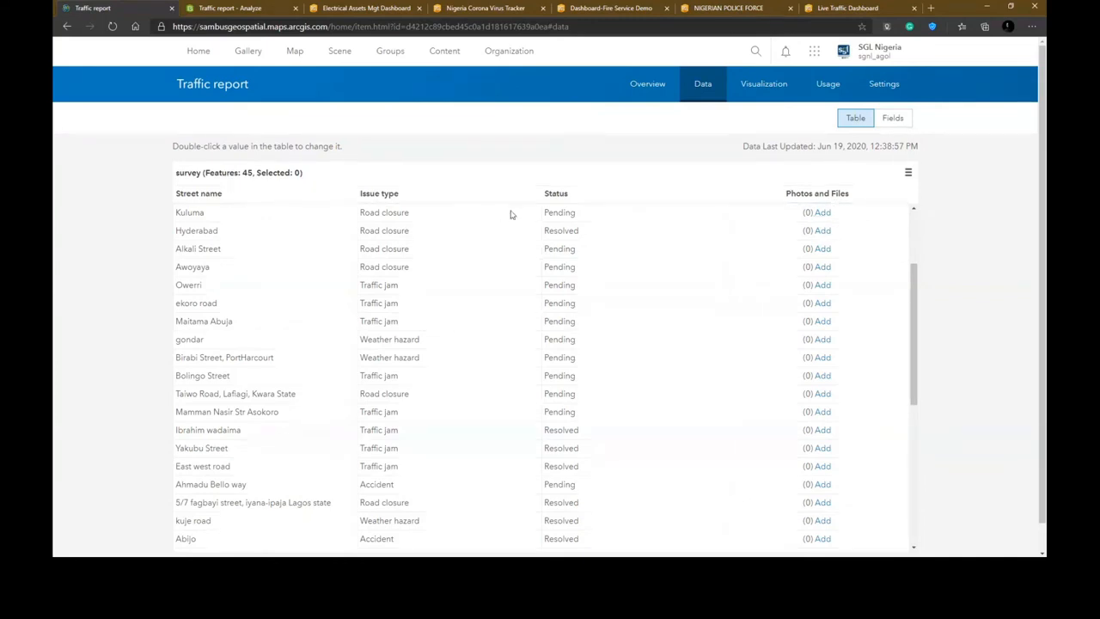
pyautogui.scroll(-10, 486, 393)
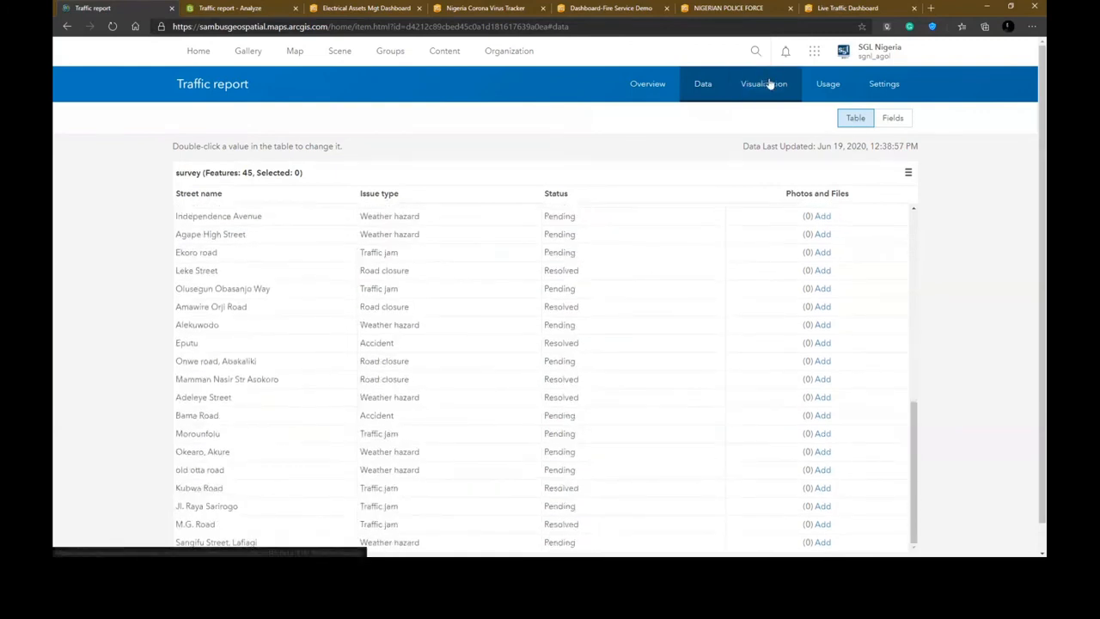
# - Return to the layer's overview and open the Traffic report layer in Map Viewer
pyautogui.click(651, 86)
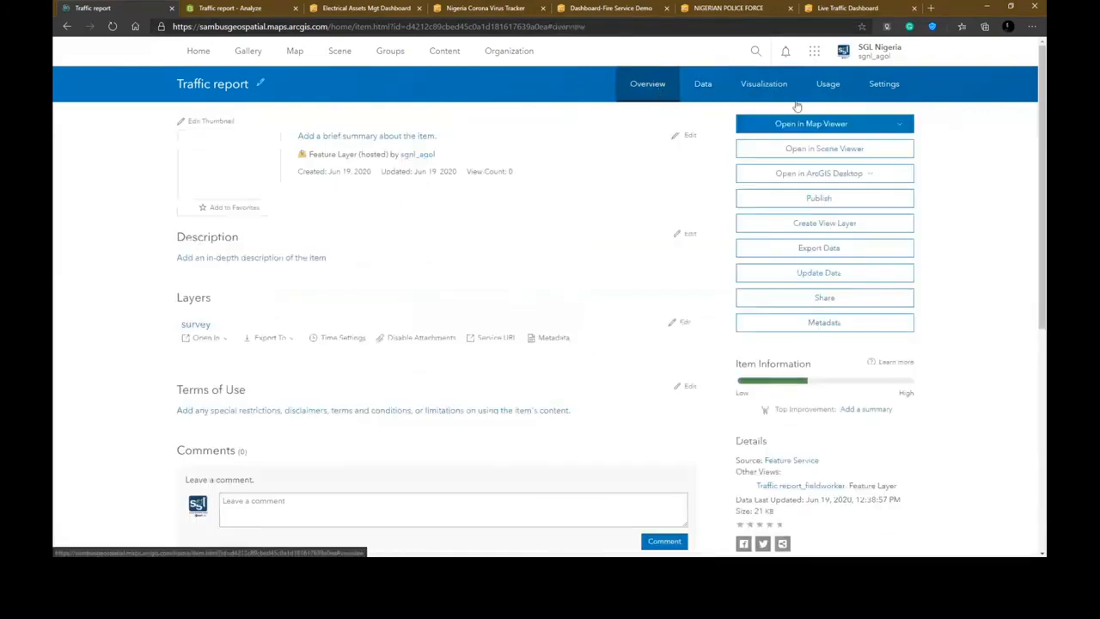
pyautogui.click(811, 123)
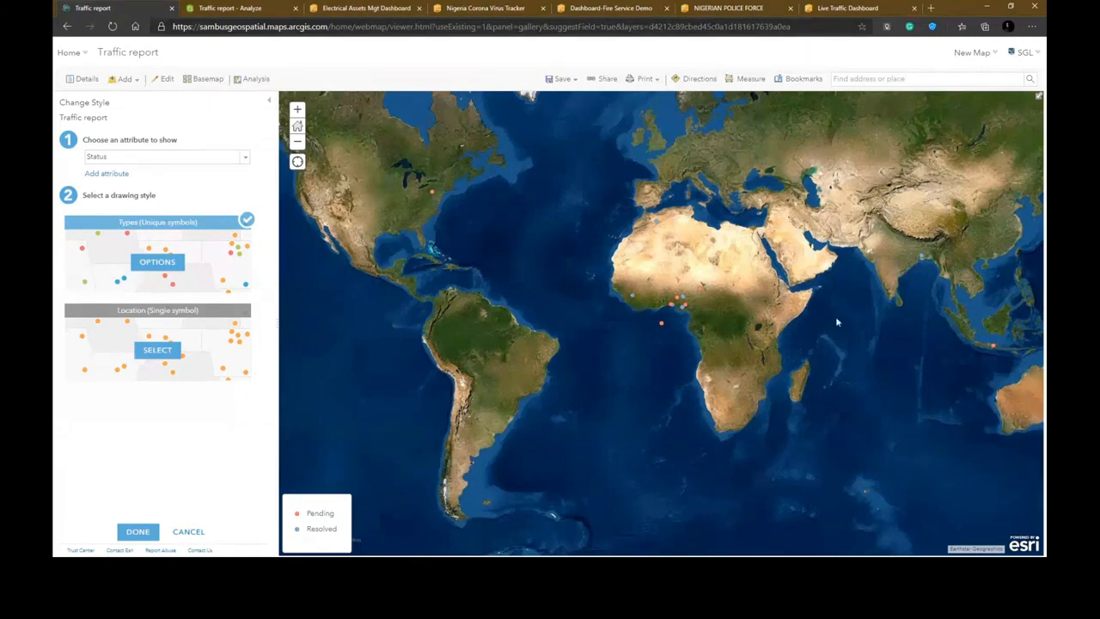
# - Inspect a survey point's popup on the map, then close it
pyautogui.click(661, 324)
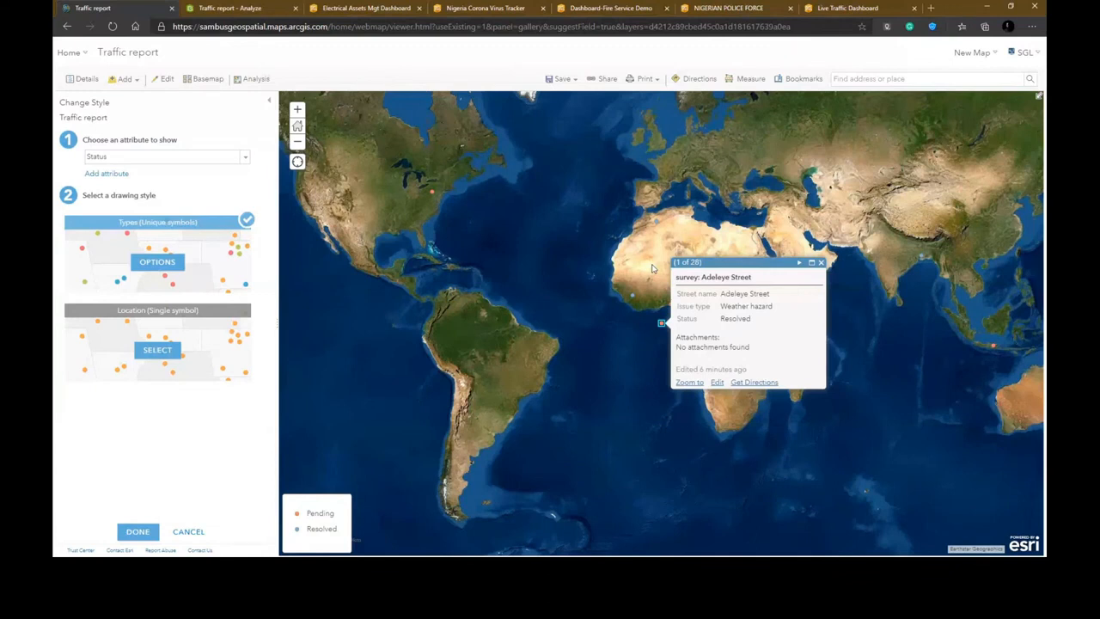
pyautogui.click(537, 295)
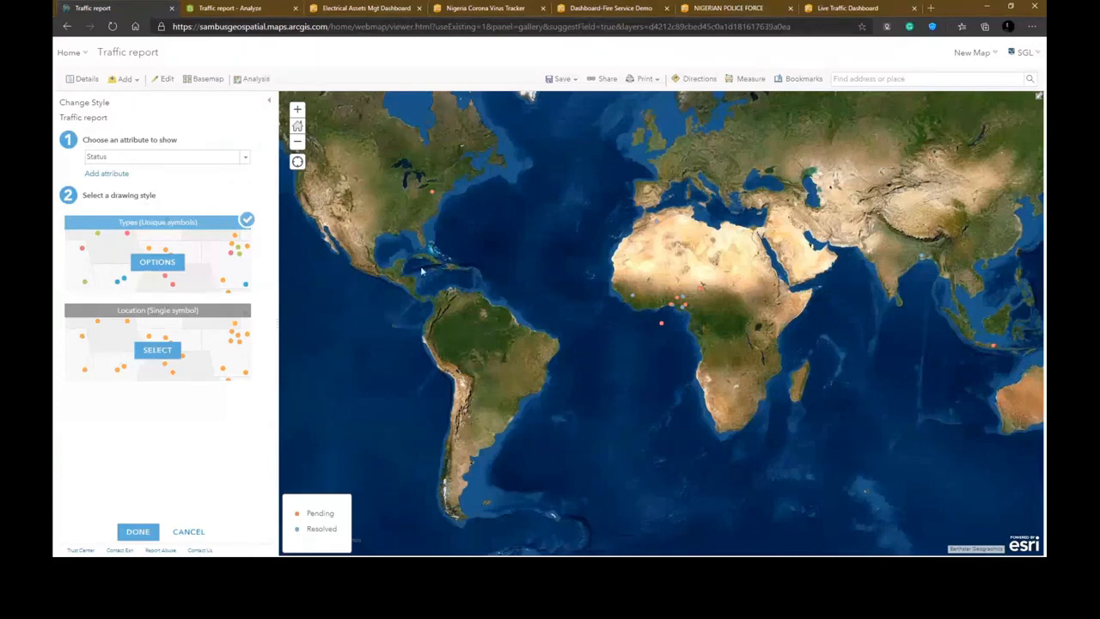
# - Change the layer's style attribute to Issue type and open the unique-symbol options
pyautogui.click(138, 165)
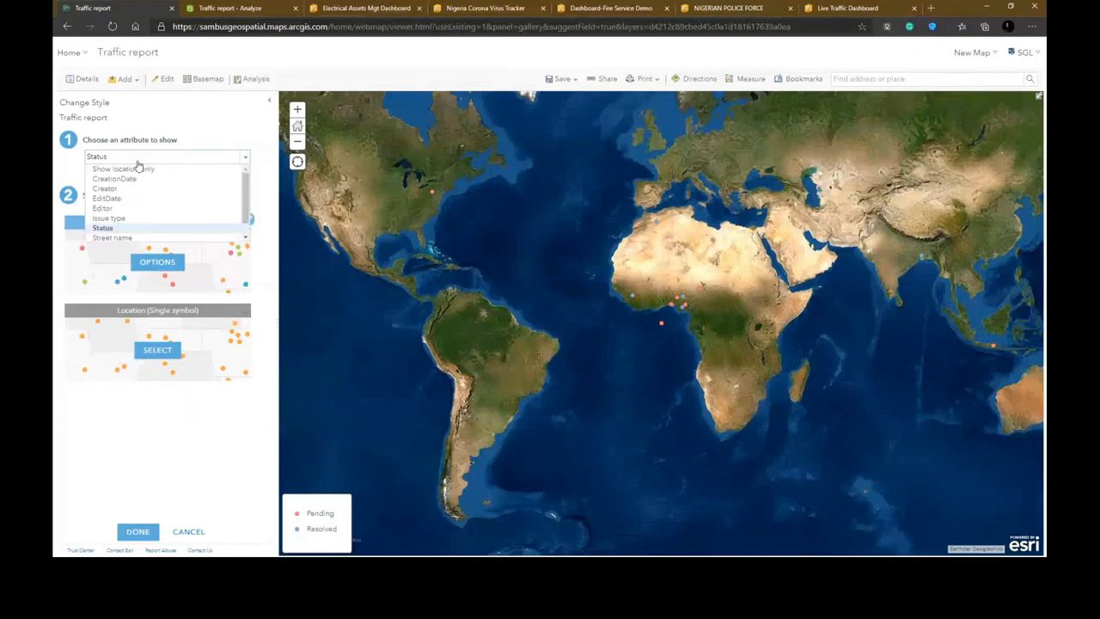
pyautogui.click(122, 220)
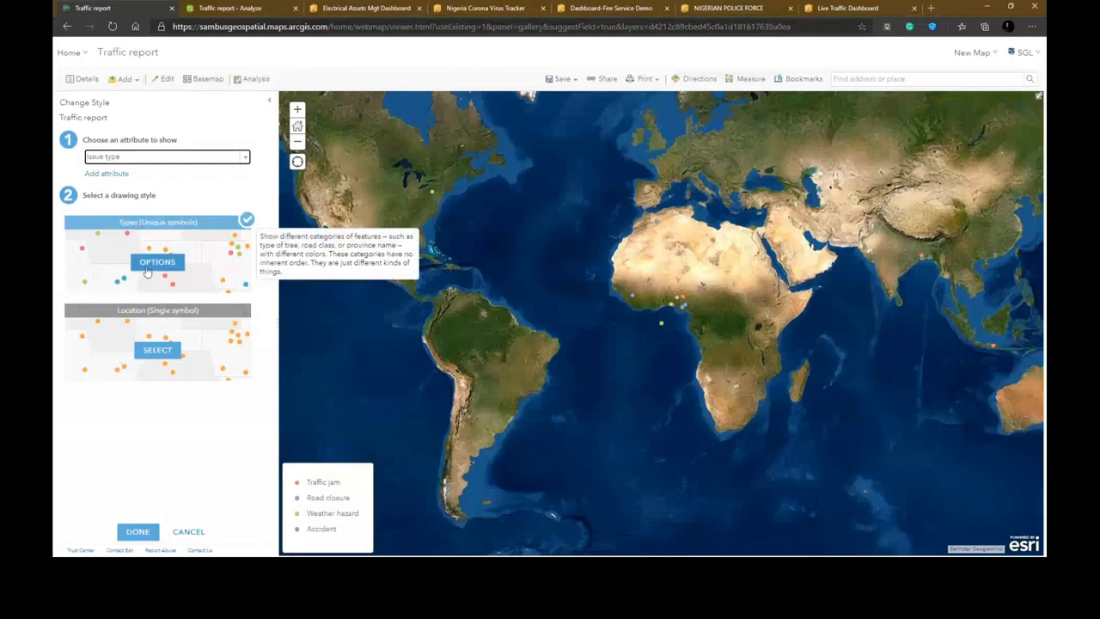
pyautogui.click(163, 268)
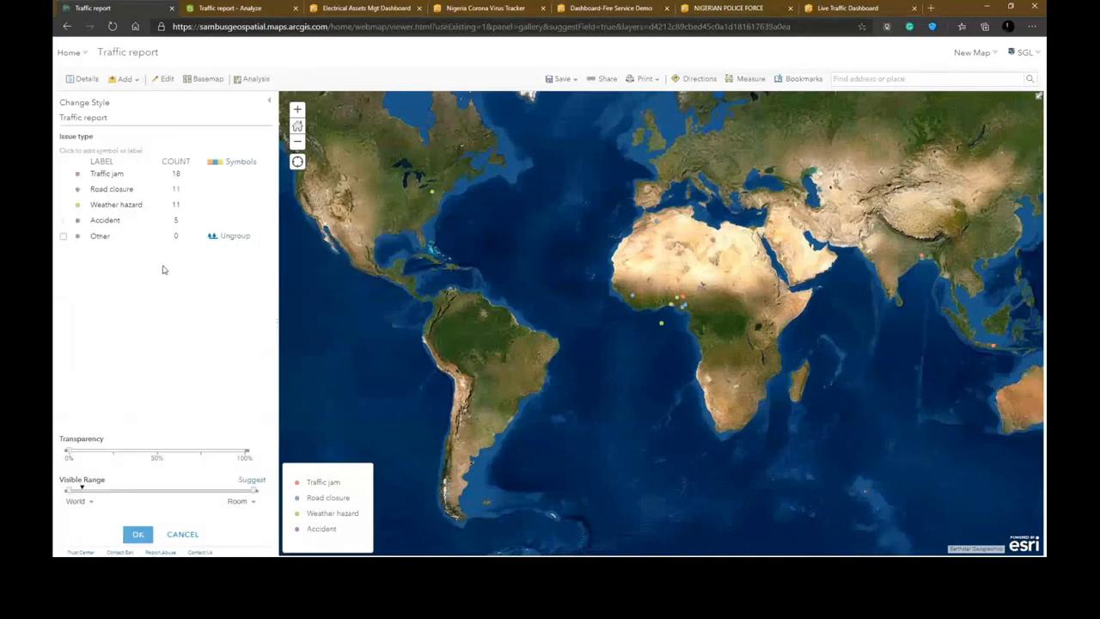
# - Set the Traffic jam category's symbol to a traffic cones icon from the Transportation shapes
pyautogui.click(233, 162)
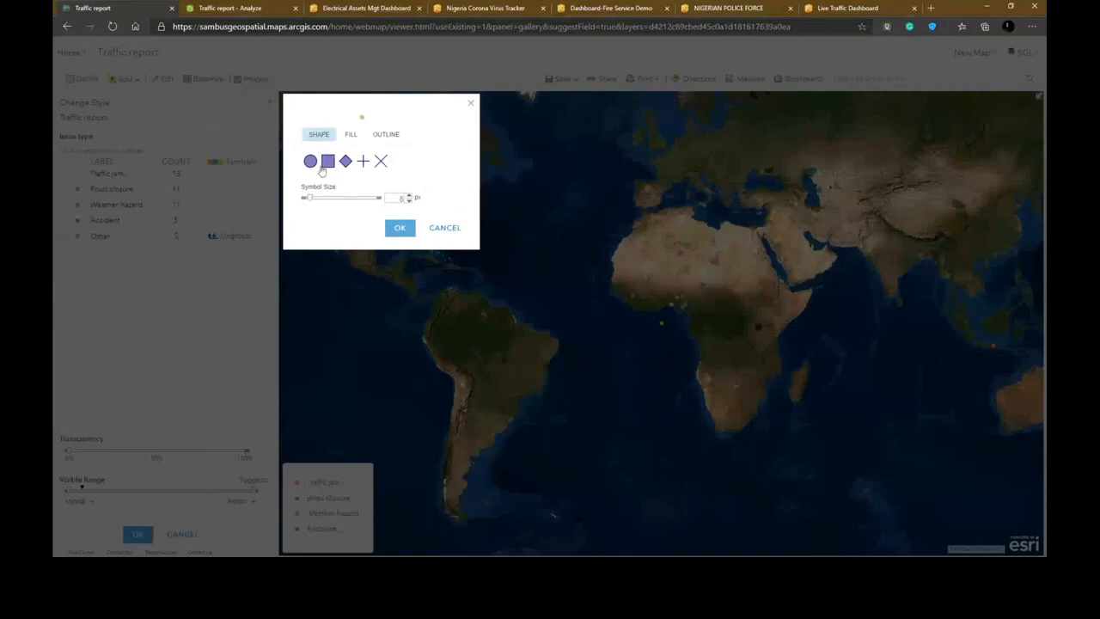
pyautogui.click(443, 228)
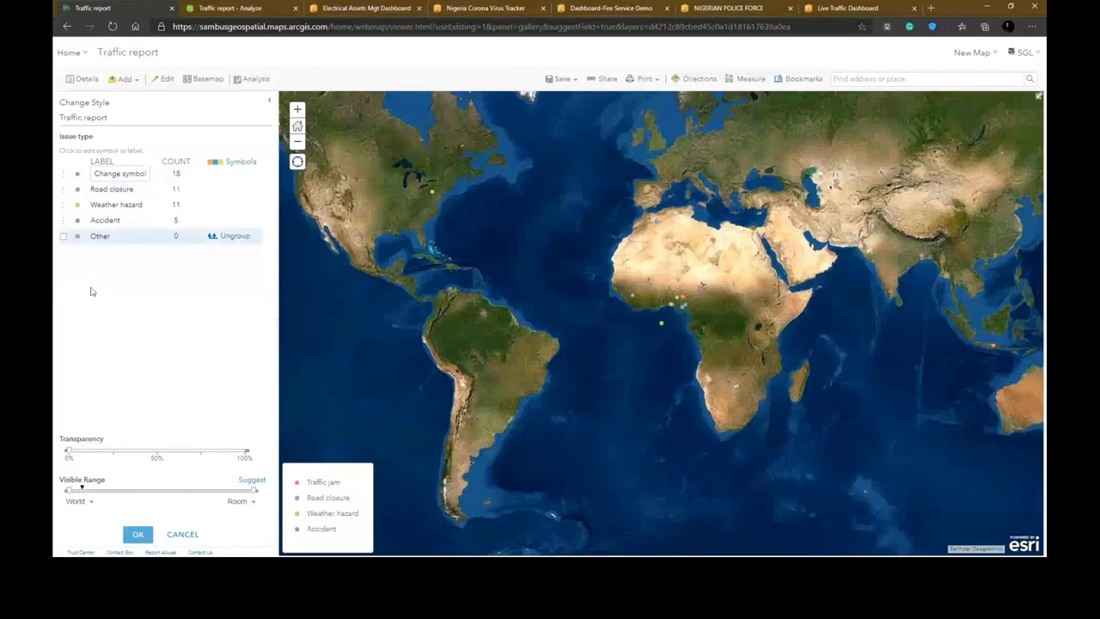
pyautogui.click(76, 174)
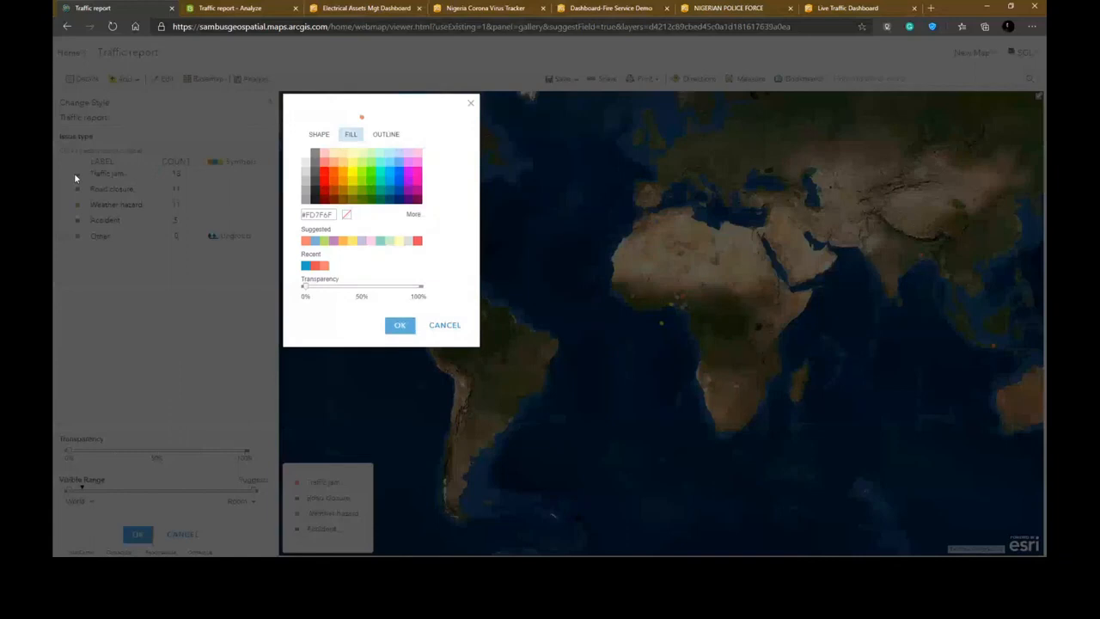
pyautogui.click(318, 135)
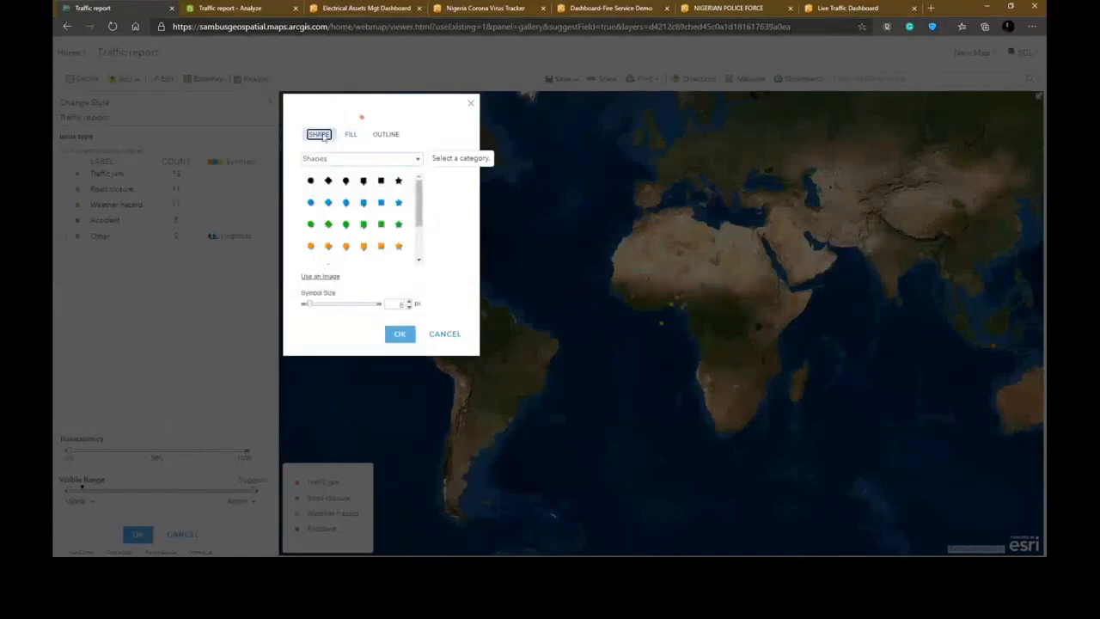
pyautogui.click(415, 159)
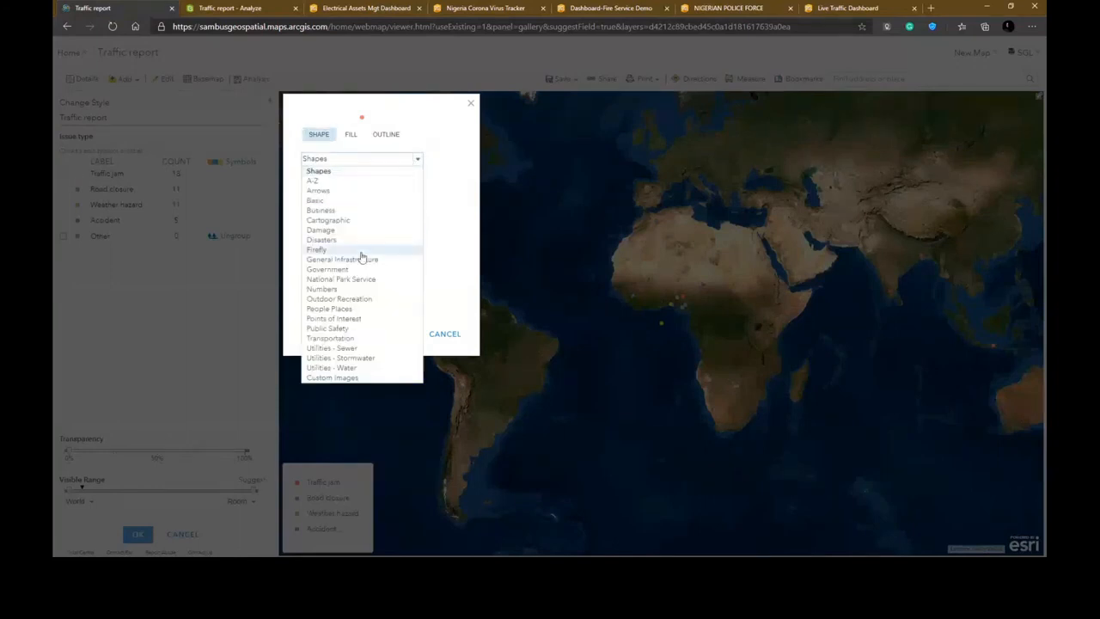
pyautogui.click(348, 339)
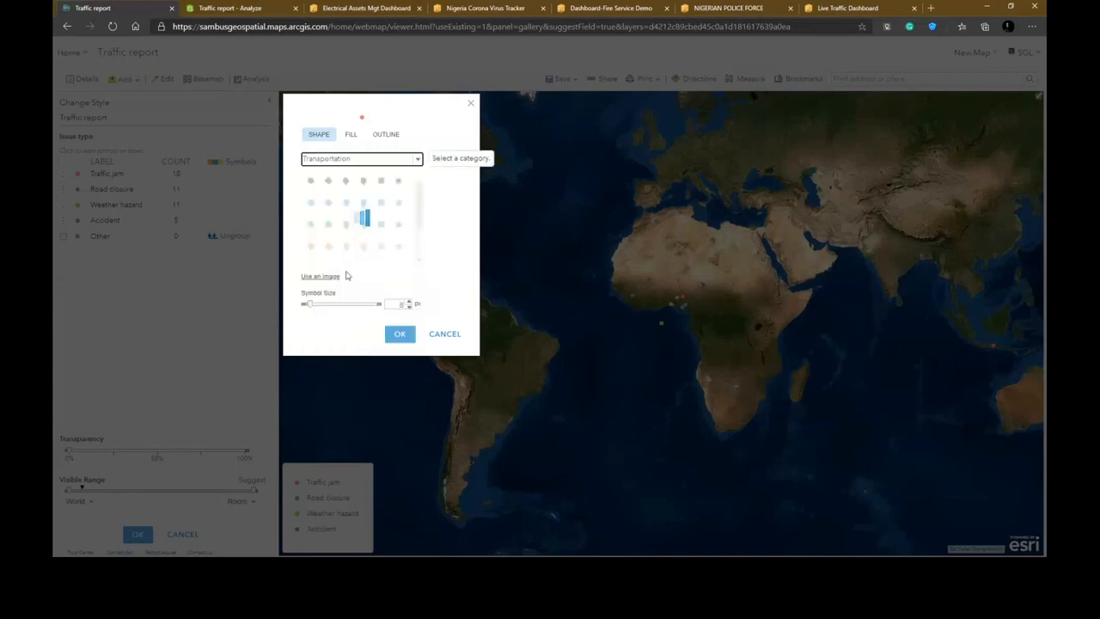
pyautogui.click(411, 160)
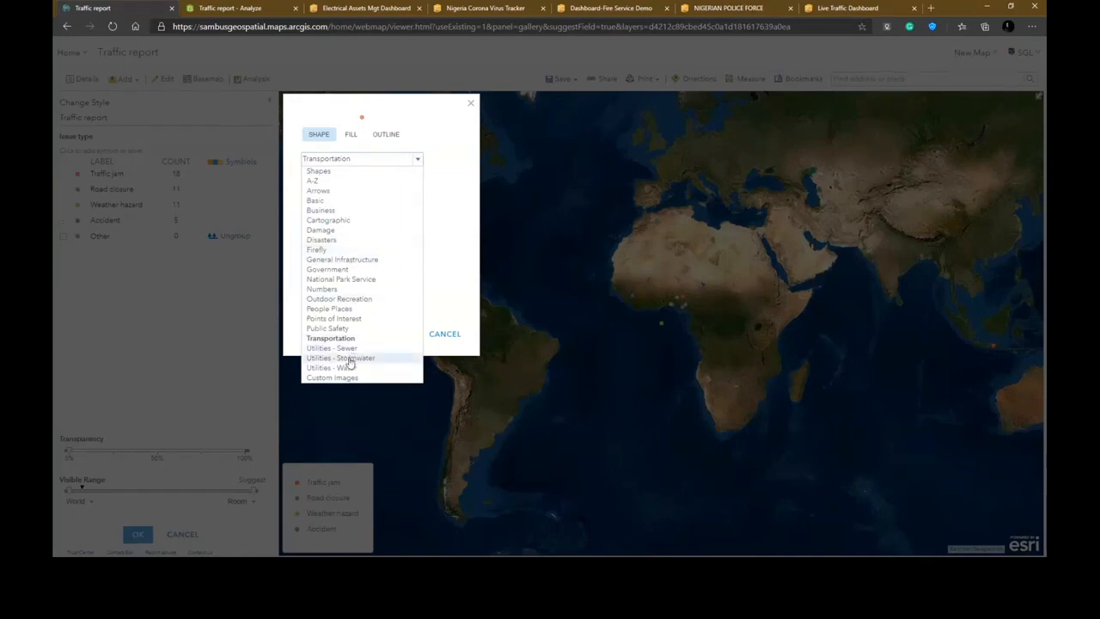
pyautogui.click(449, 296)
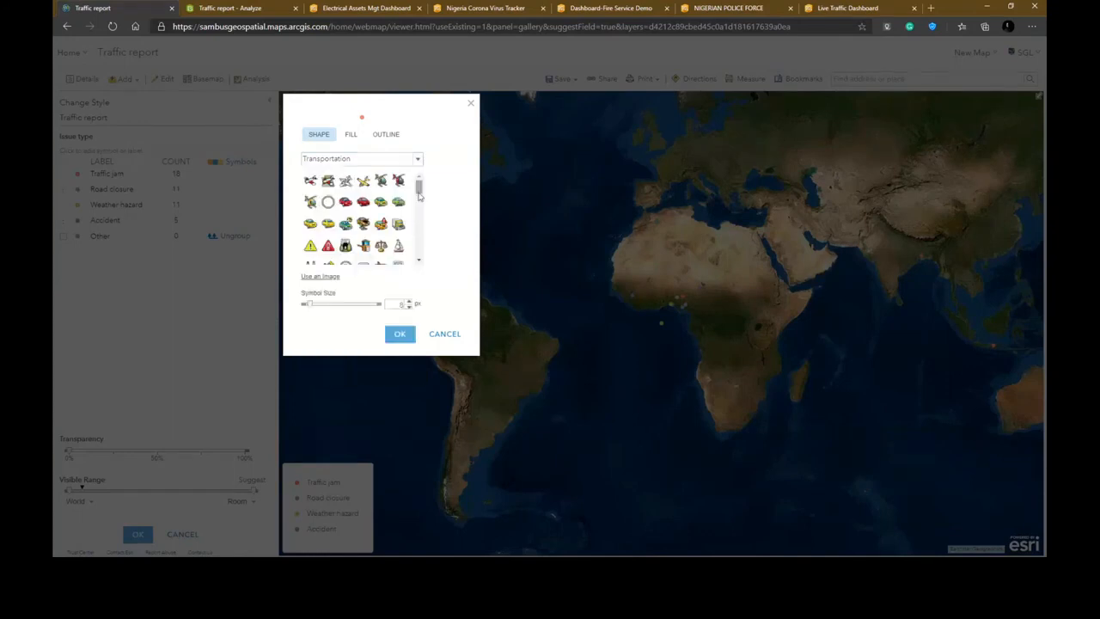
pyautogui.moveTo(421, 186); pyautogui.dragTo(420, 201)
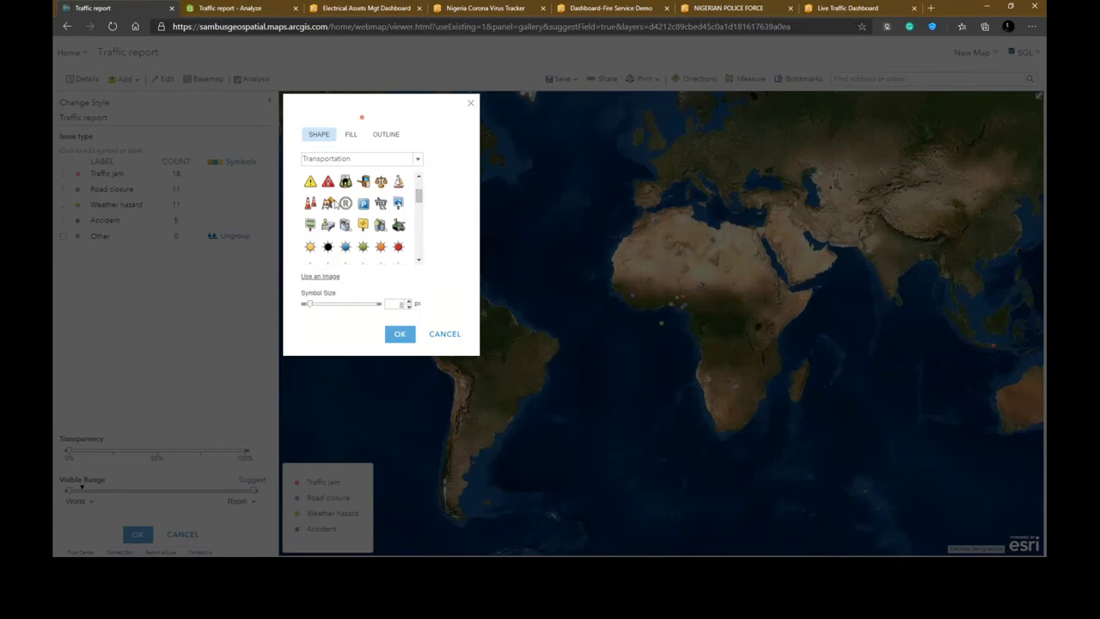
pyautogui.click(311, 204)
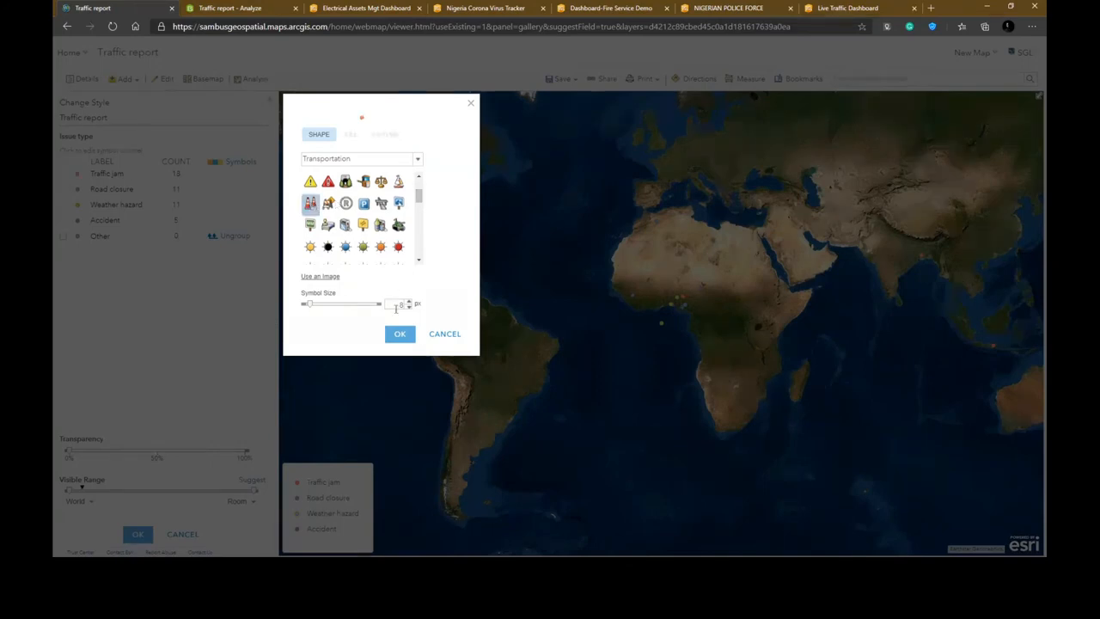
pyautogui.click(399, 334)
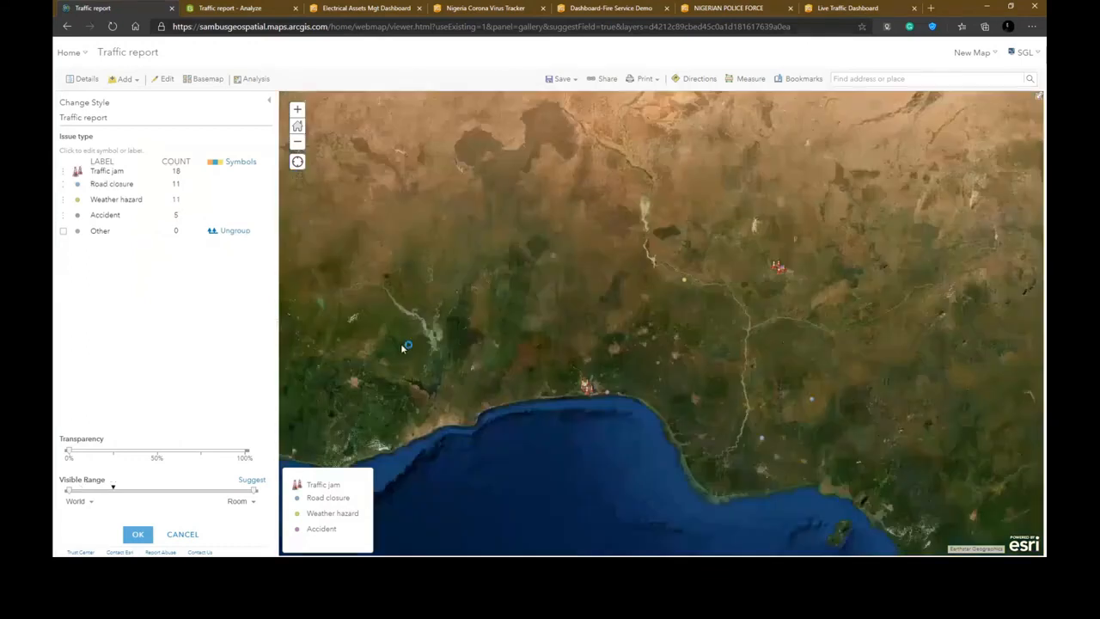
# - Inspect a Traffic jam point's popup on the map, then close it
pyautogui.click(778, 269)
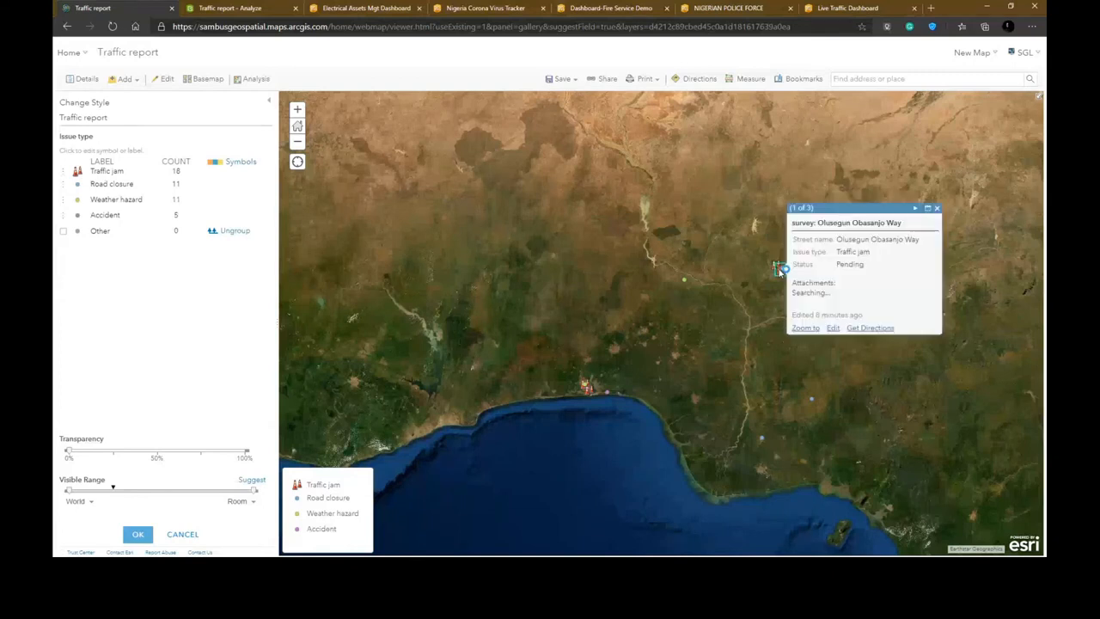
pyautogui.click(493, 327)
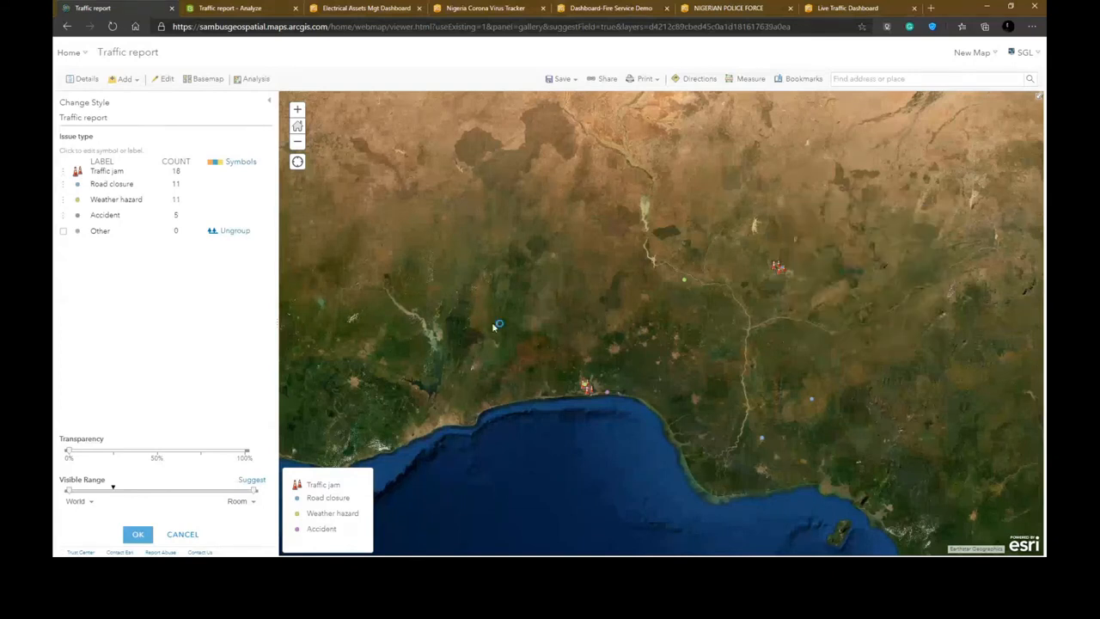
# - Set the Road closure symbol to a roadwork icon from the Transportation shapes at 20 px
pyautogui.click(77, 187)
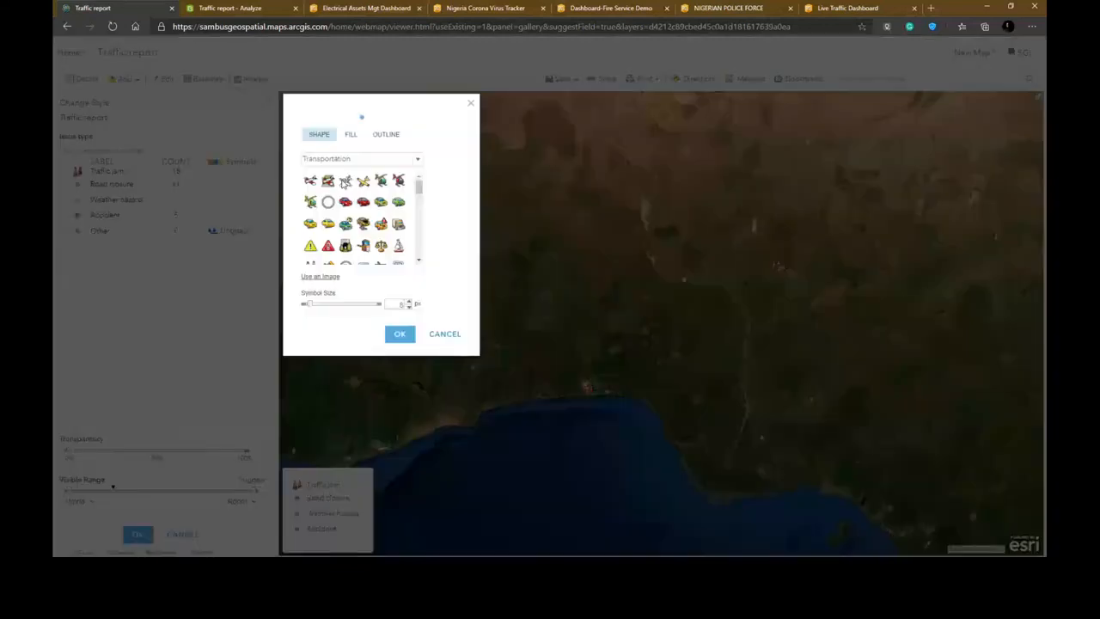
pyautogui.scroll(-1, 418, 186)
pyautogui.scroll(-2, 418, 186)
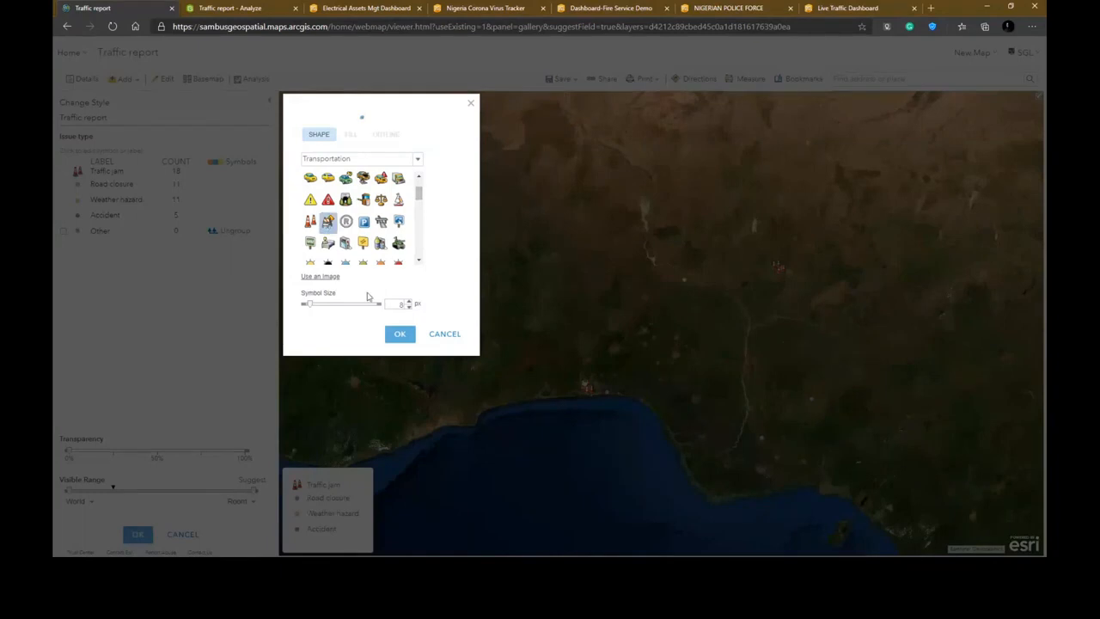
pyautogui.moveTo(400, 305); pyautogui.dragTo(407, 308)
pyautogui.write('20')
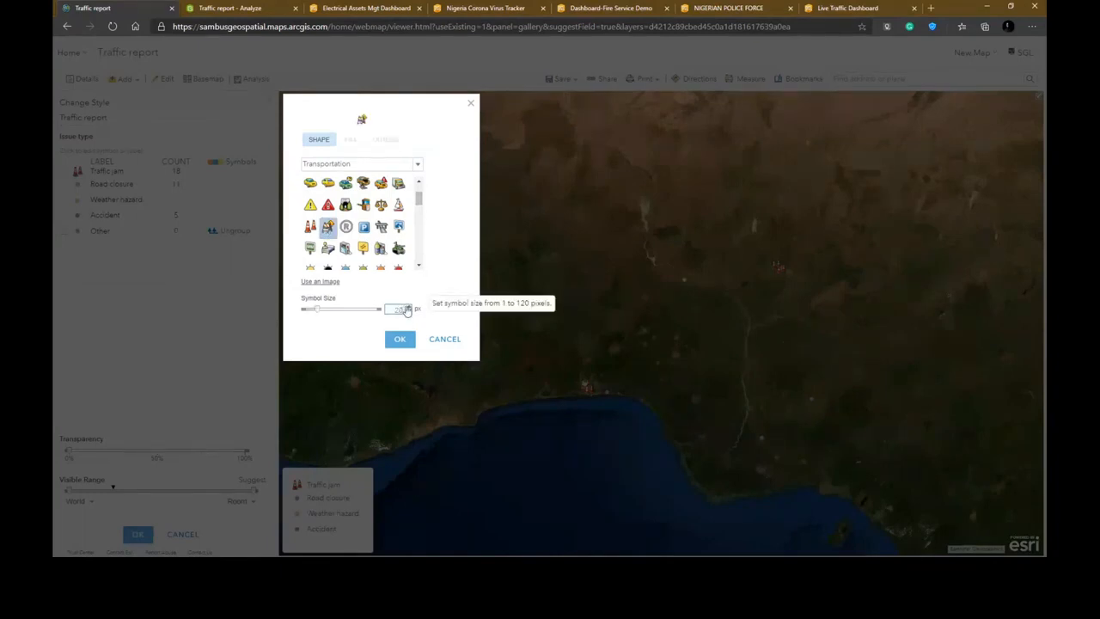
pyautogui.click(407, 341)
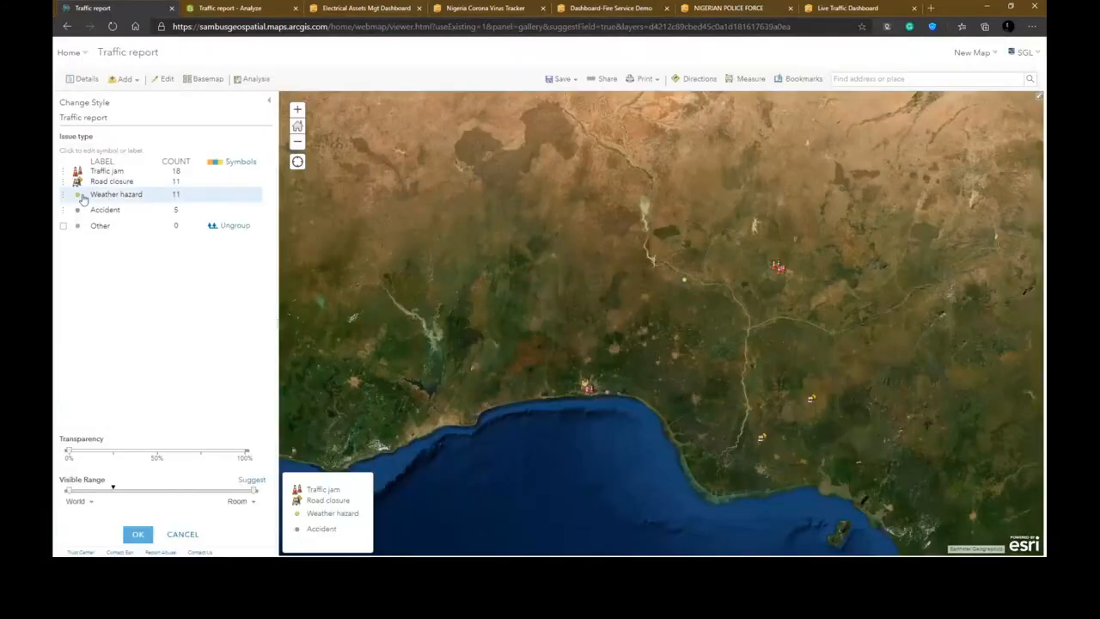
# - Set the Weather hazard symbol to a storm icon from the Disasters shapes at 20 px
pyautogui.click(78, 198)
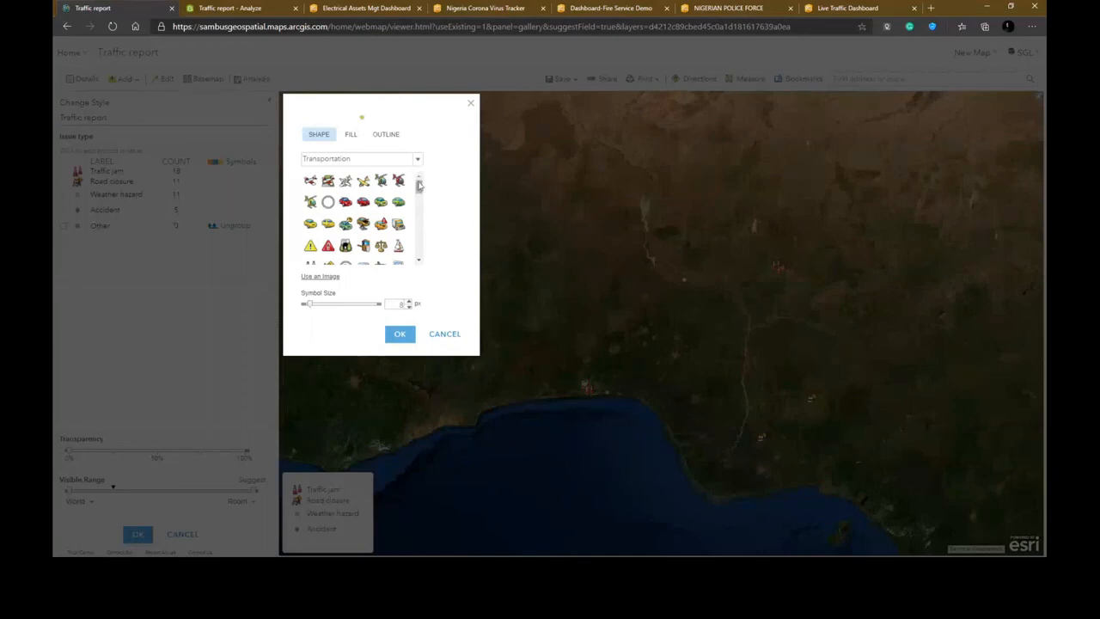
pyautogui.moveTo(419, 184)
pyautogui.mouseDown()
pyautogui.moveTo(416, 255)
pyautogui.moveTo(421, 181)
pyautogui.moveTo(421, 198)
pyautogui.mouseUp()
pyautogui.click(419, 159)
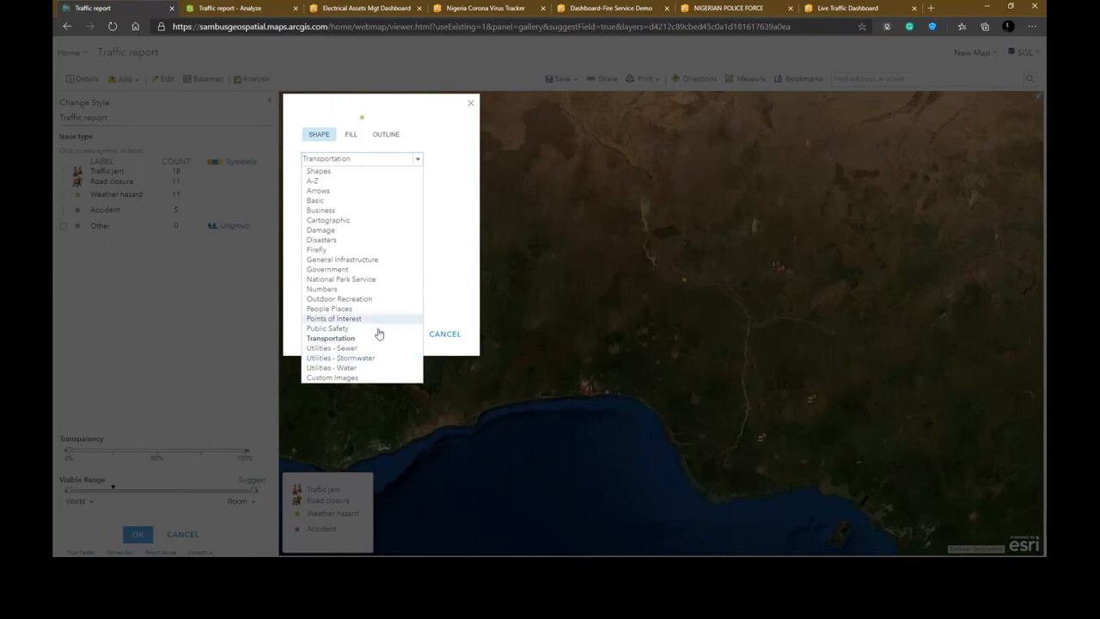
pyautogui.click(335, 242)
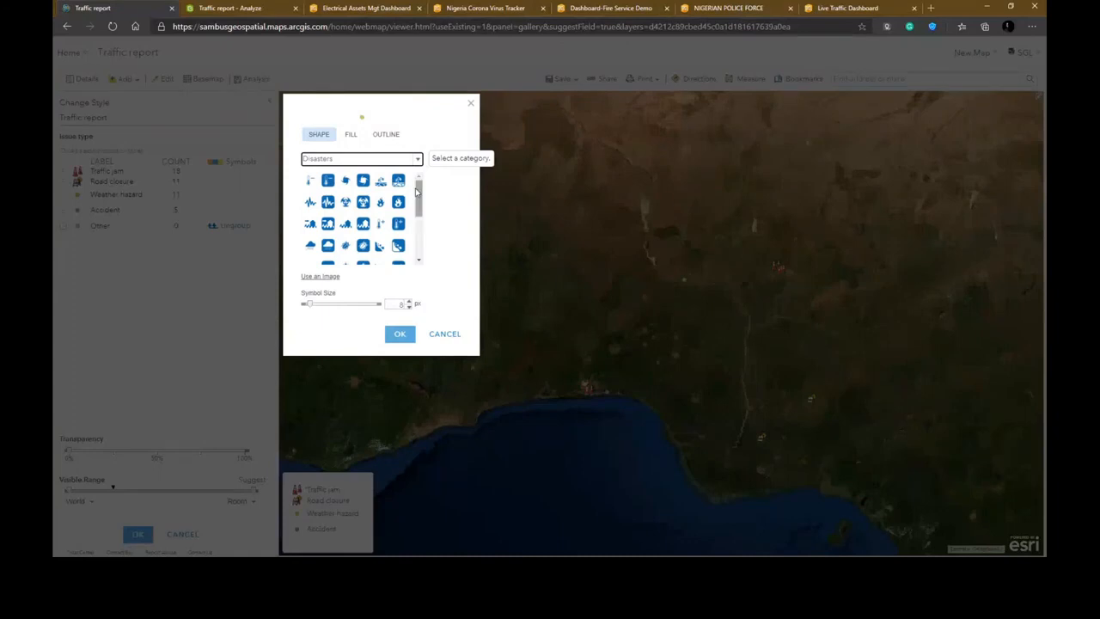
pyautogui.moveTo(419, 193); pyautogui.dragTo(421, 226)
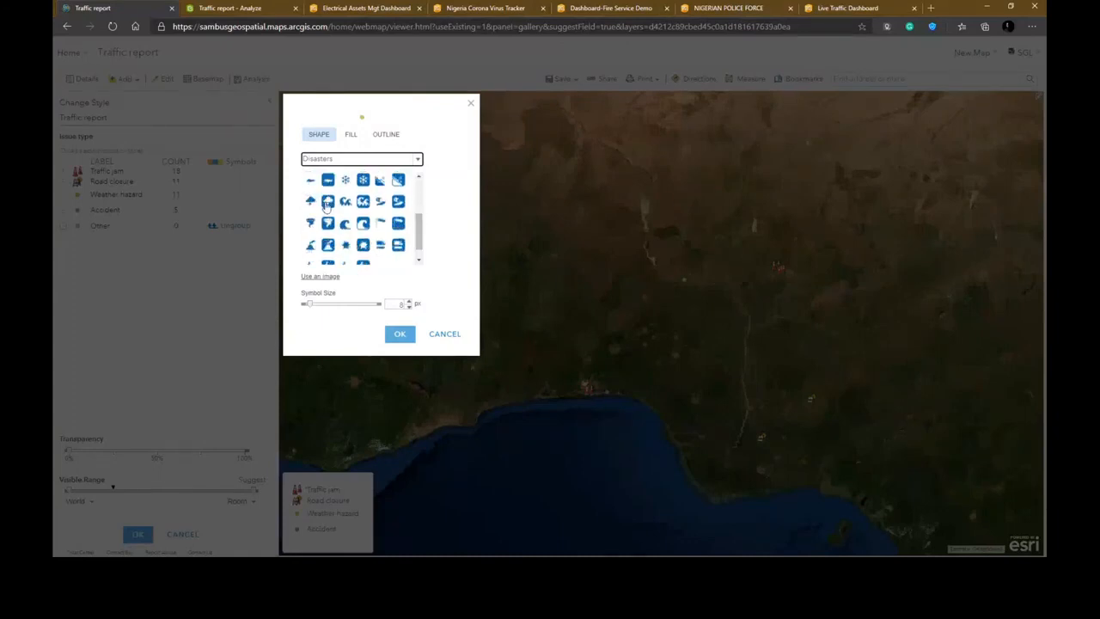
pyautogui.click(327, 204)
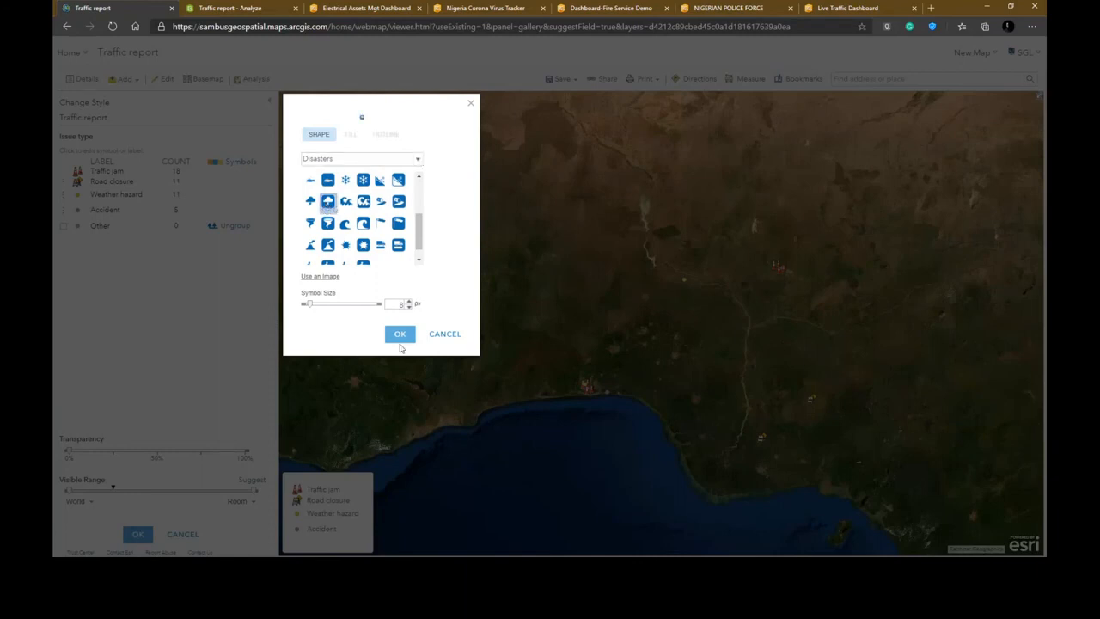
pyautogui.doubleClick(402, 305)
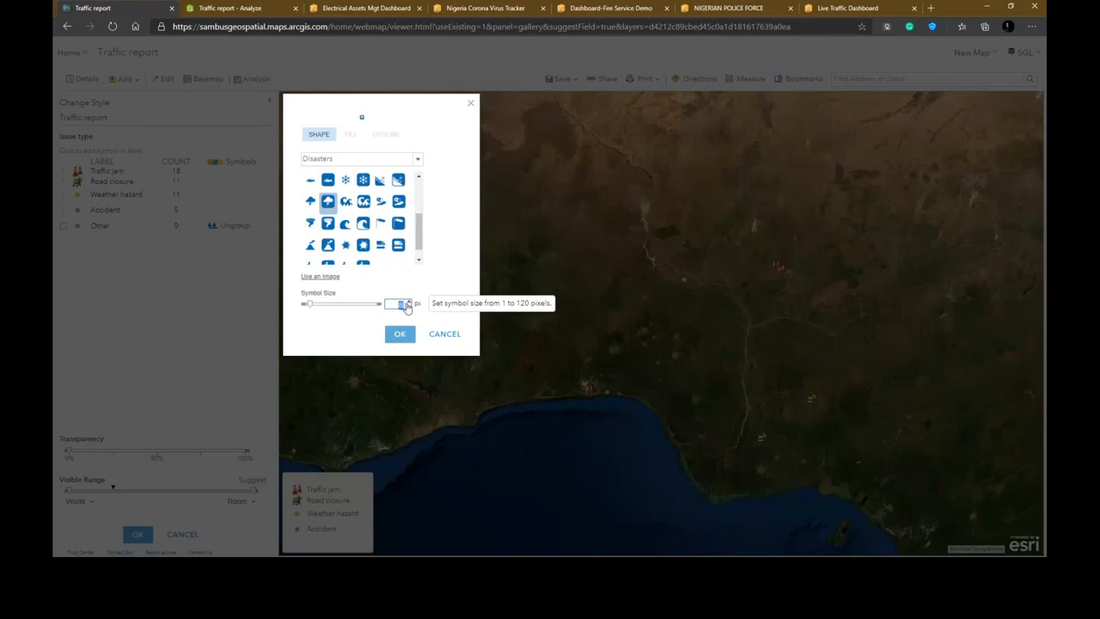
pyautogui.write('30')
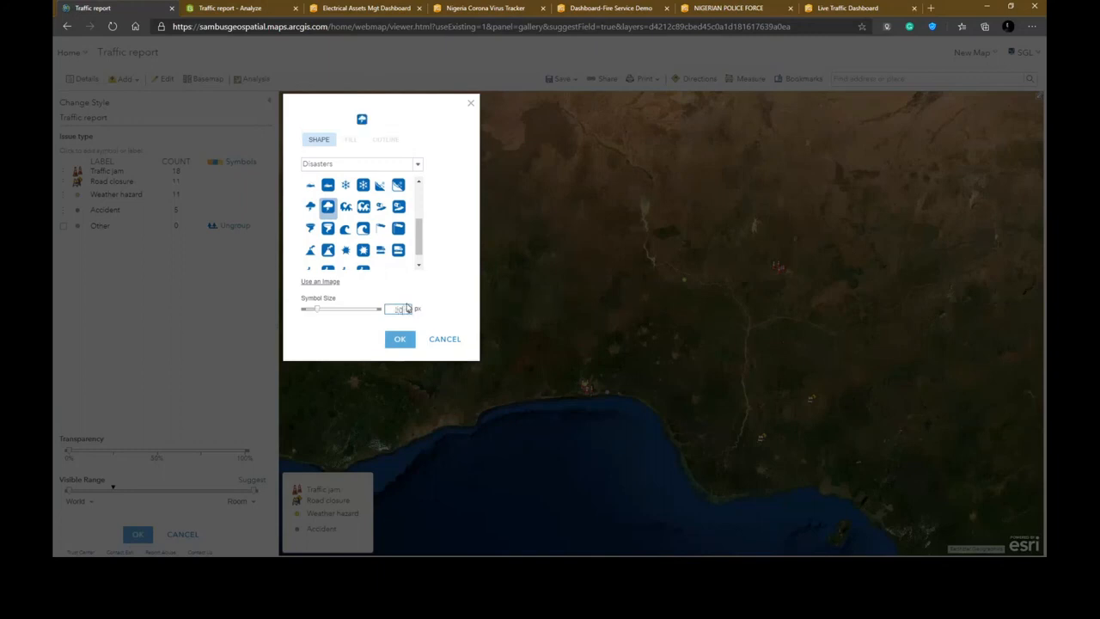
pyautogui.click(397, 342)
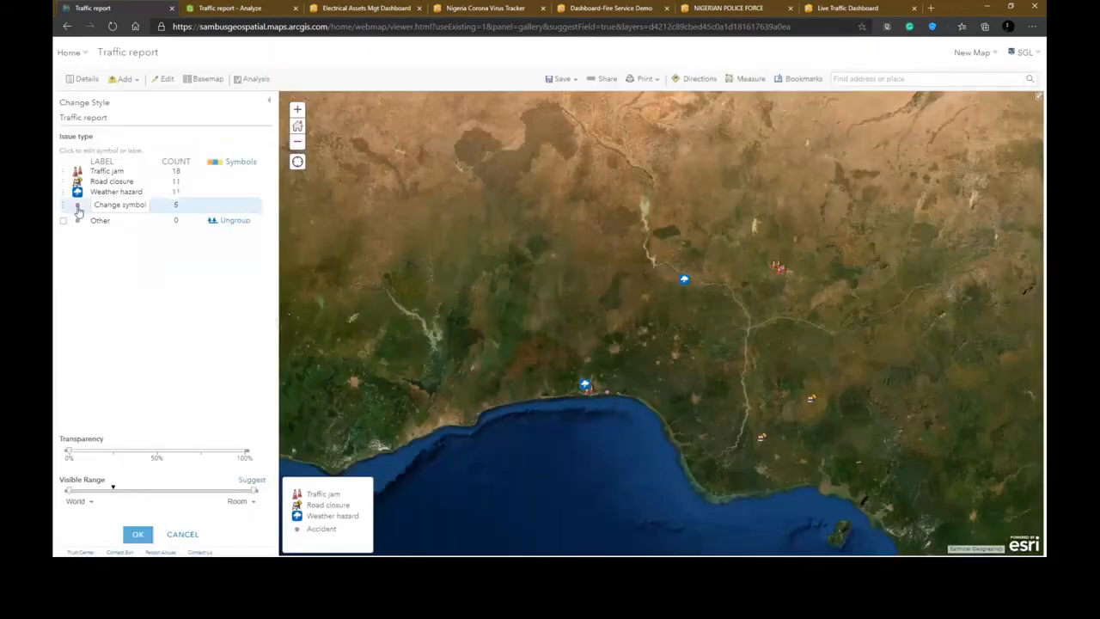
# - Set the Accident symbol to a crashed-car icon from the Transportation shapes at 20 px
pyautogui.click(77, 205)
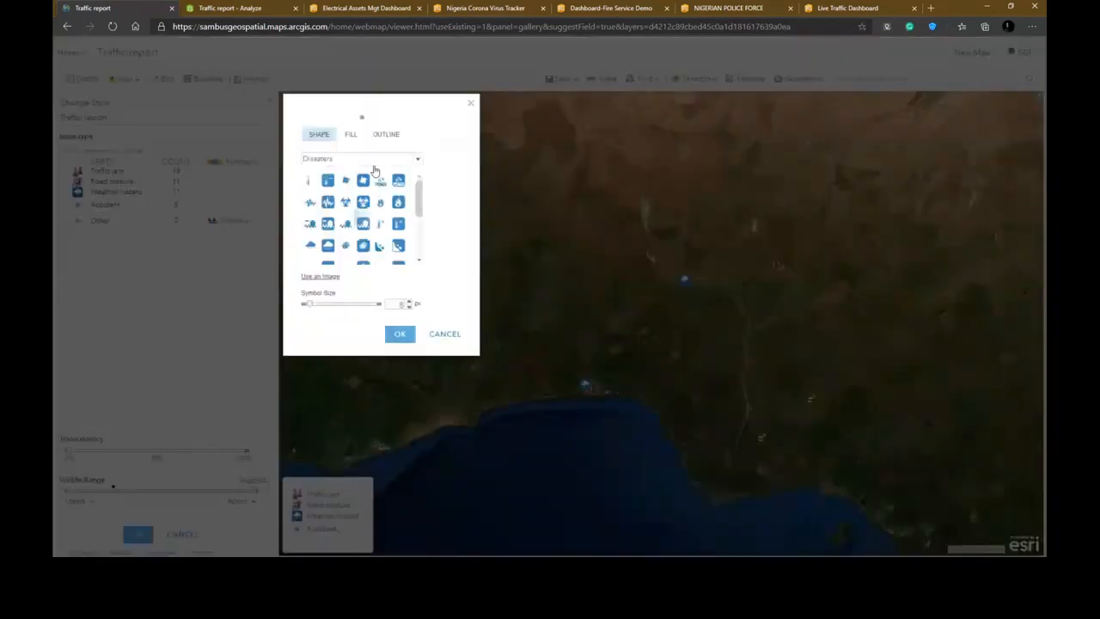
pyautogui.click(418, 159)
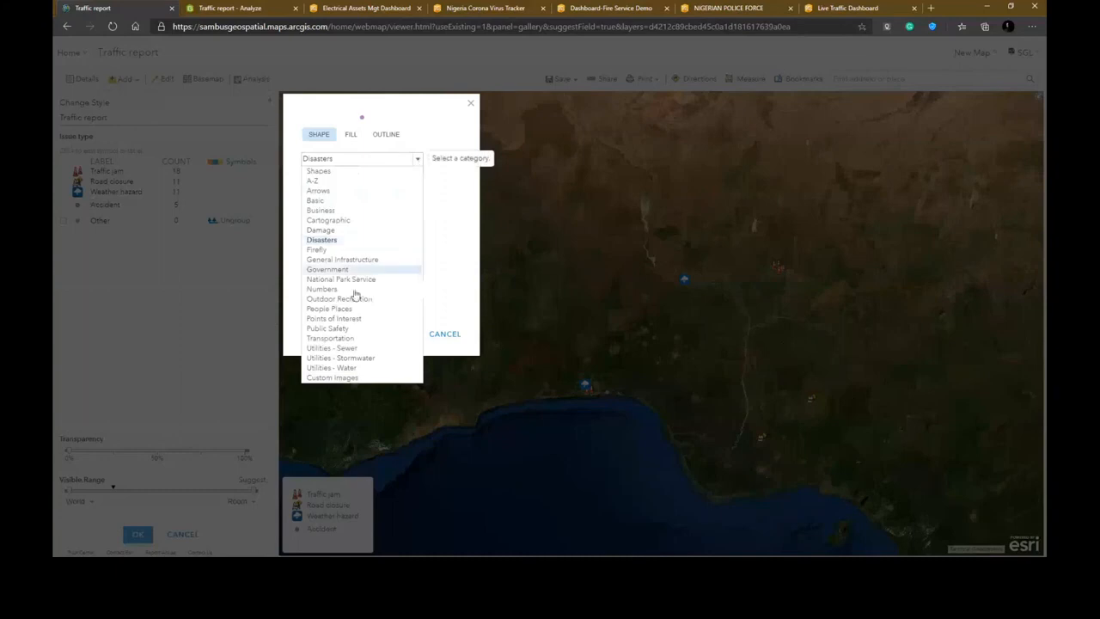
pyautogui.click(330, 337)
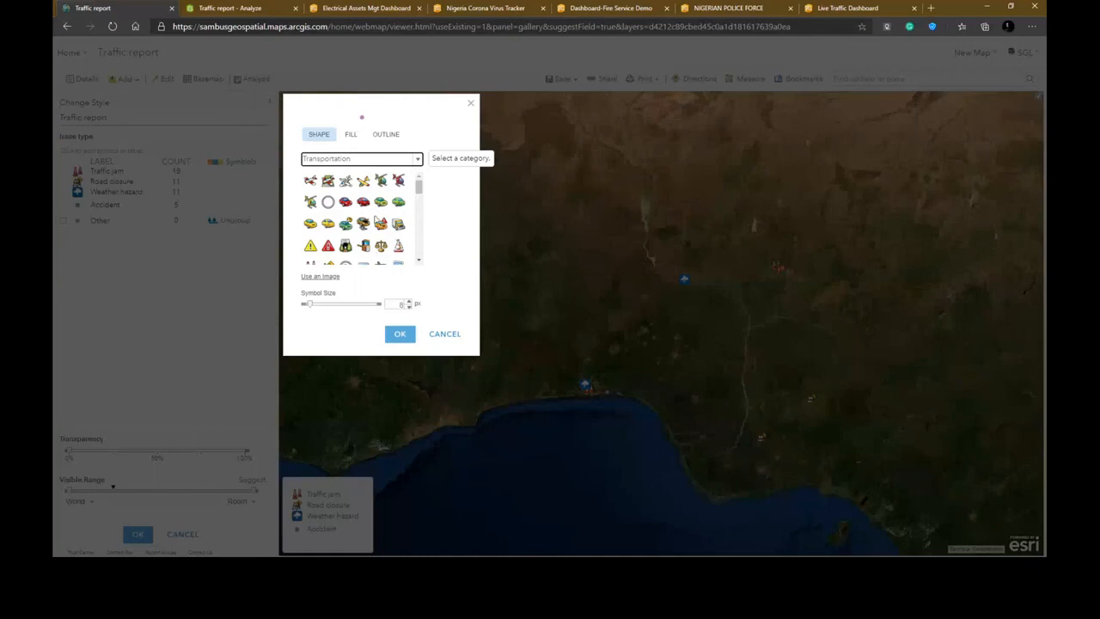
pyautogui.click(365, 224)
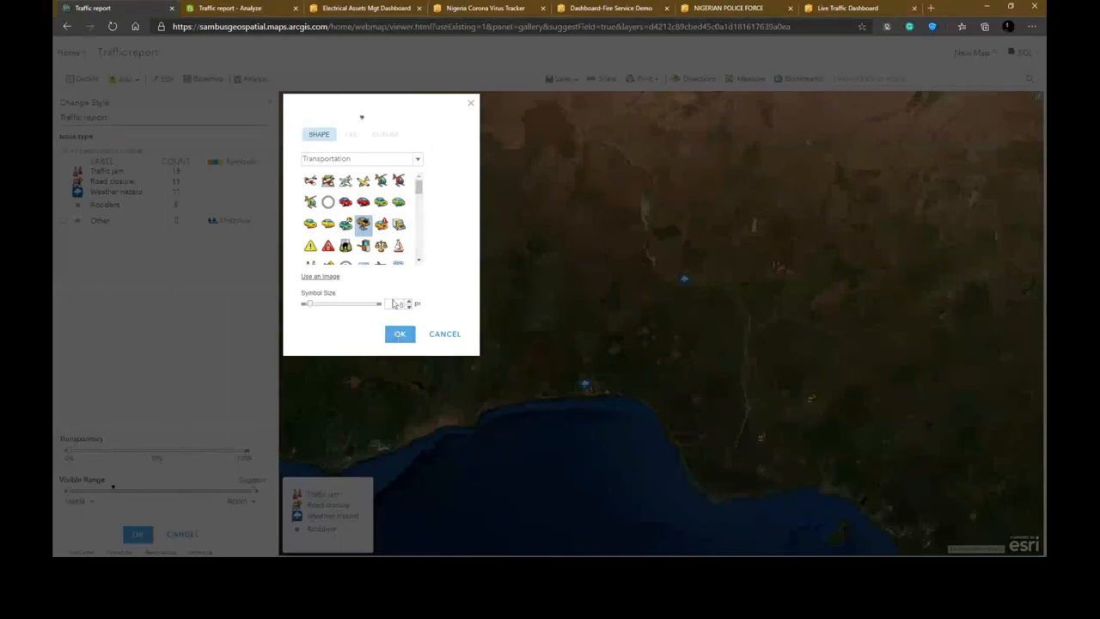
pyautogui.doubleClick(393, 303)
pyautogui.write('20')
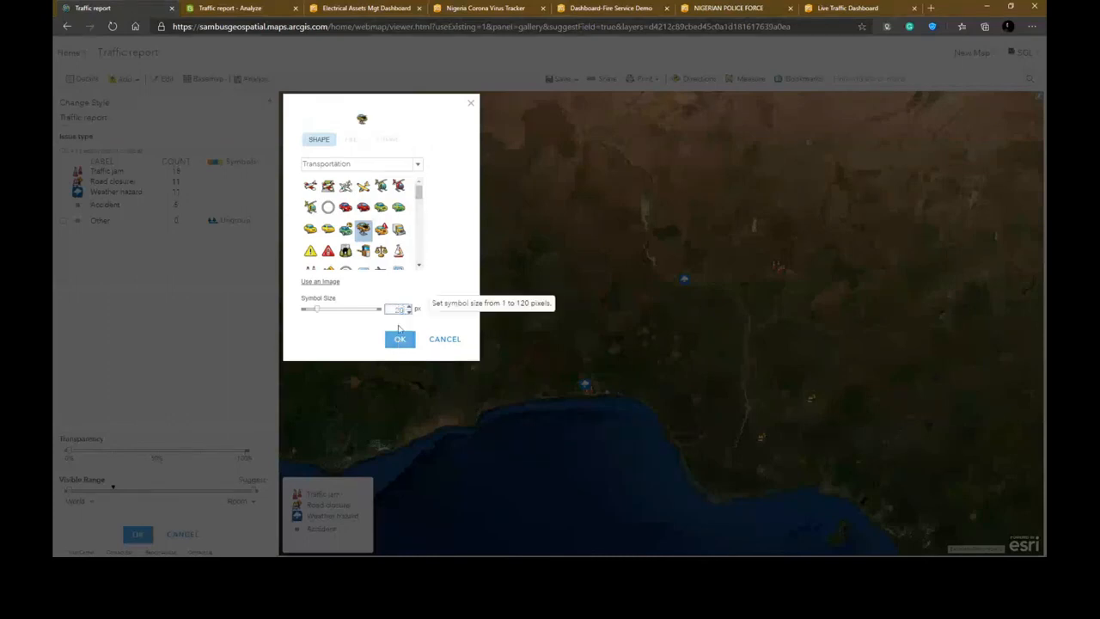
pyautogui.click(399, 339)
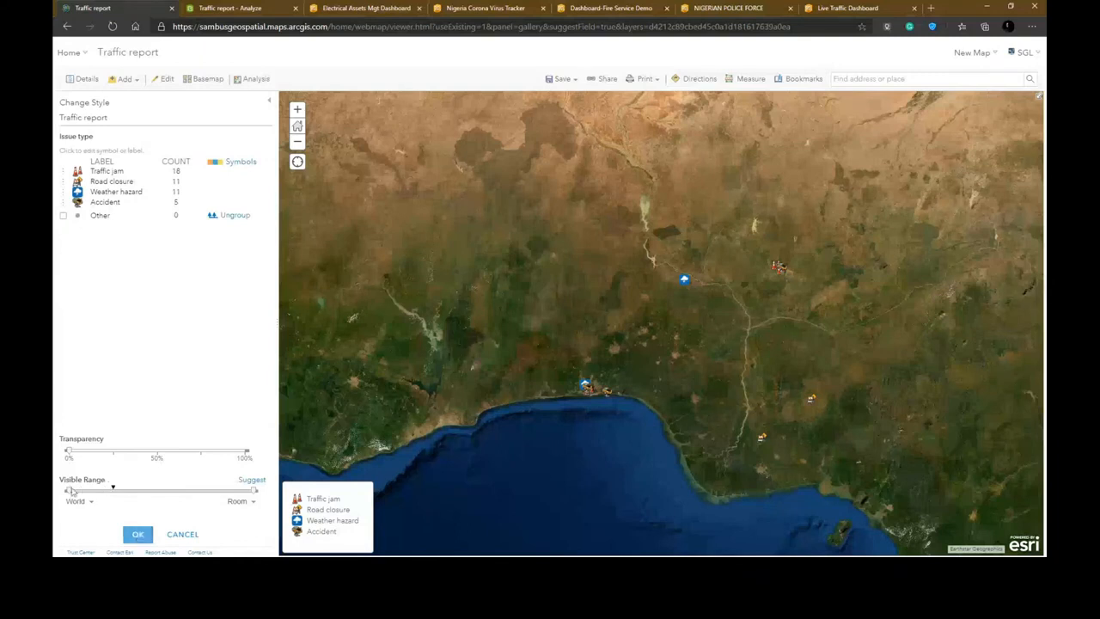
# - Limit the layer's visible range to start at State scale and apply the style changes
pyautogui.moveTo(73, 490); pyautogui.dragTo(117, 489)
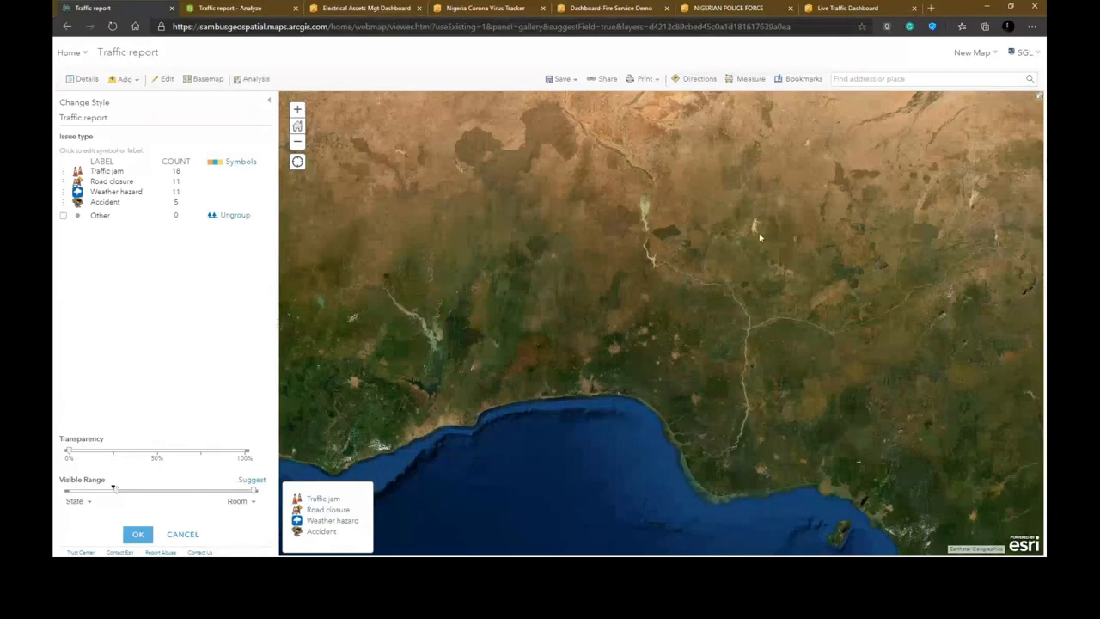
pyautogui.scroll(1, 751, 247)
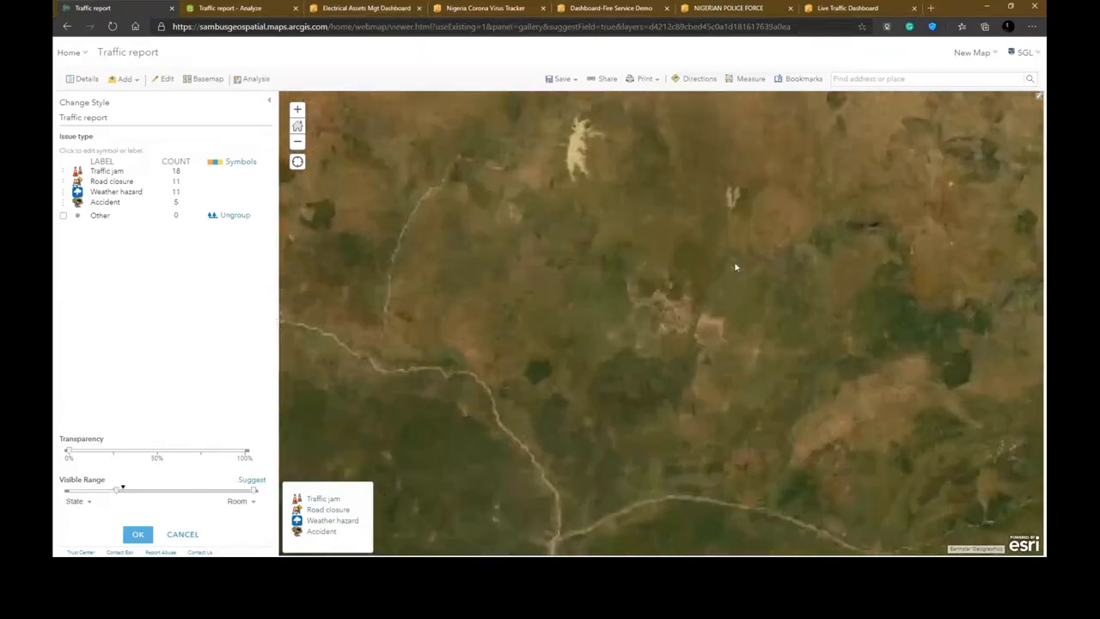
pyautogui.click(140, 535)
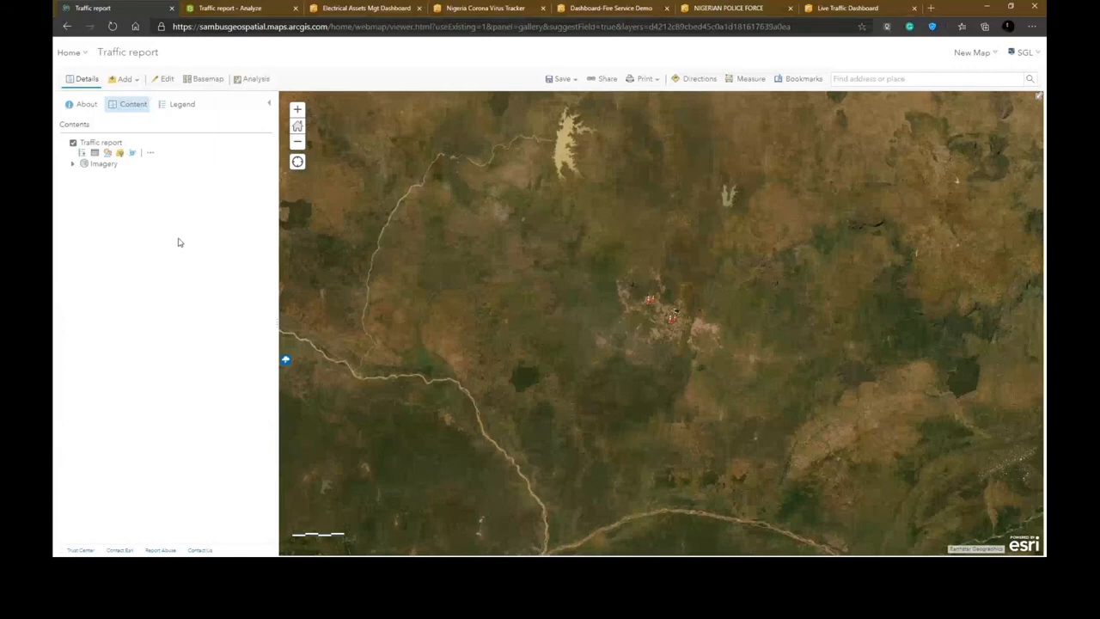
# - Switch the map's basemap to OpenStreetMap
pyautogui.click(207, 79)
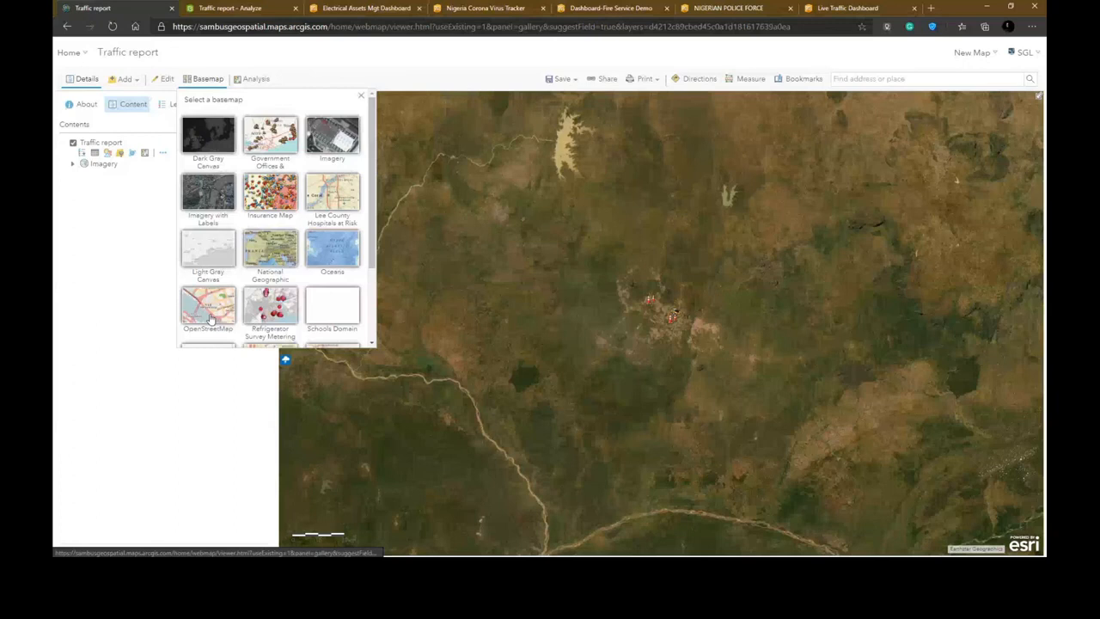
pyautogui.click(209, 319)
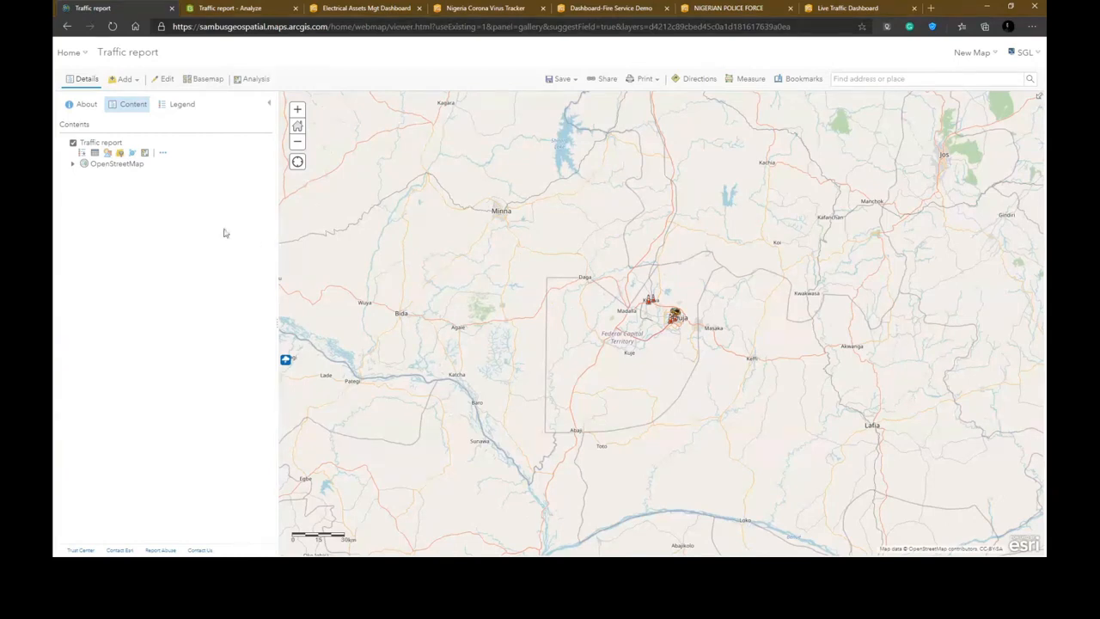
# - Save the map as Traffic report web map with the tag transportation in the Survey-Traffic report folder
pyautogui.click(562, 78)
pyautogui.click(556, 98)
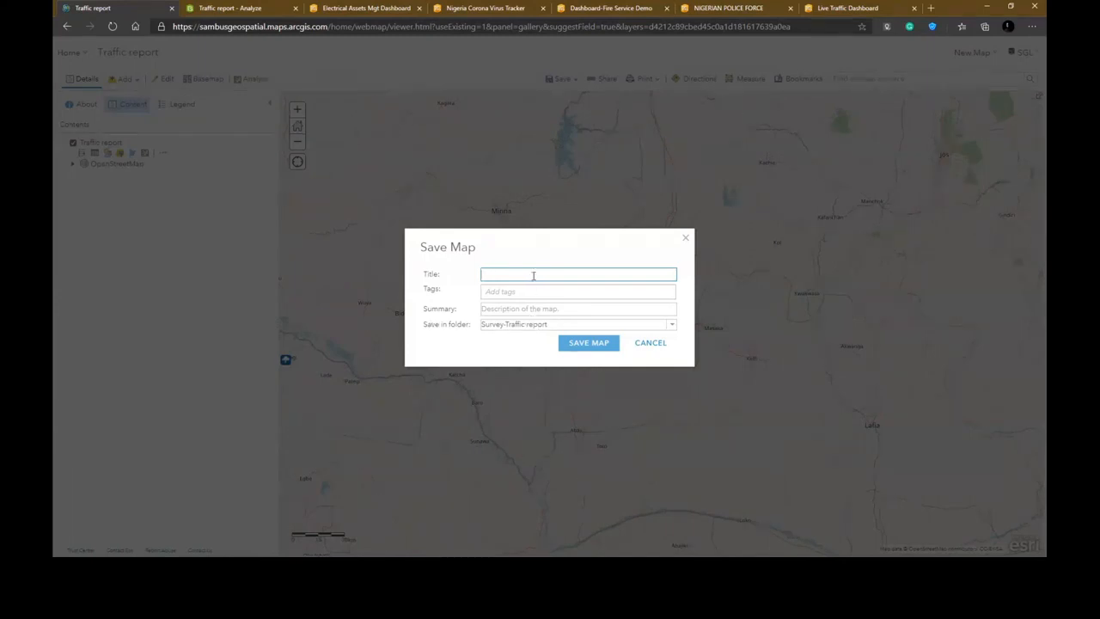
pyautogui.write('Traffic report web map')
pyautogui.click(539, 292)
pyautogui.write('tra')
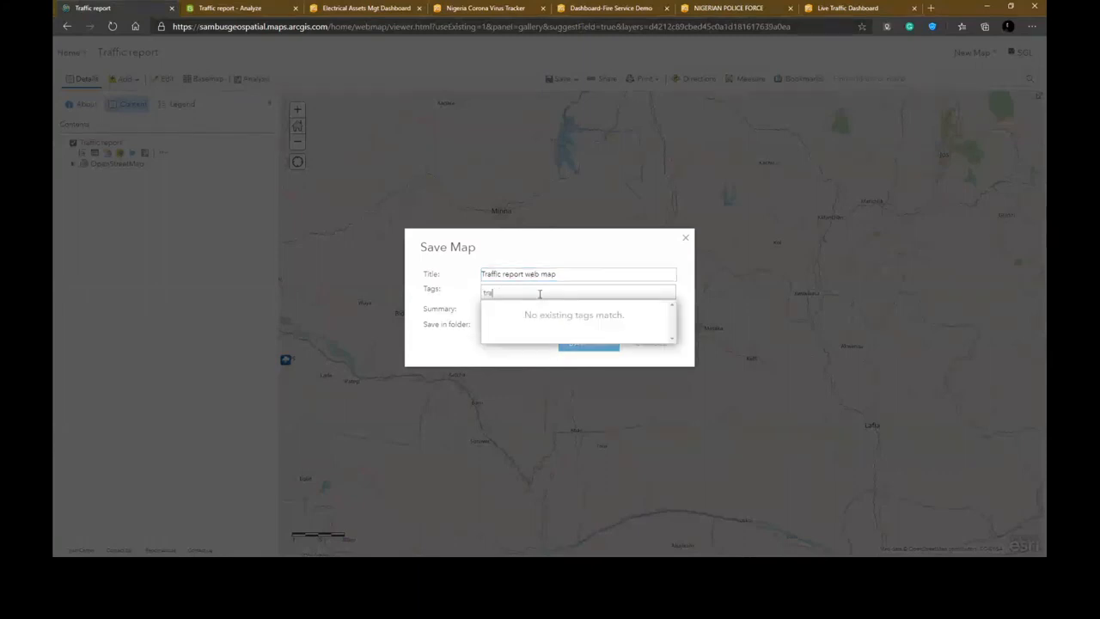
pyautogui.write('nsportation')
pyautogui.press('Return')
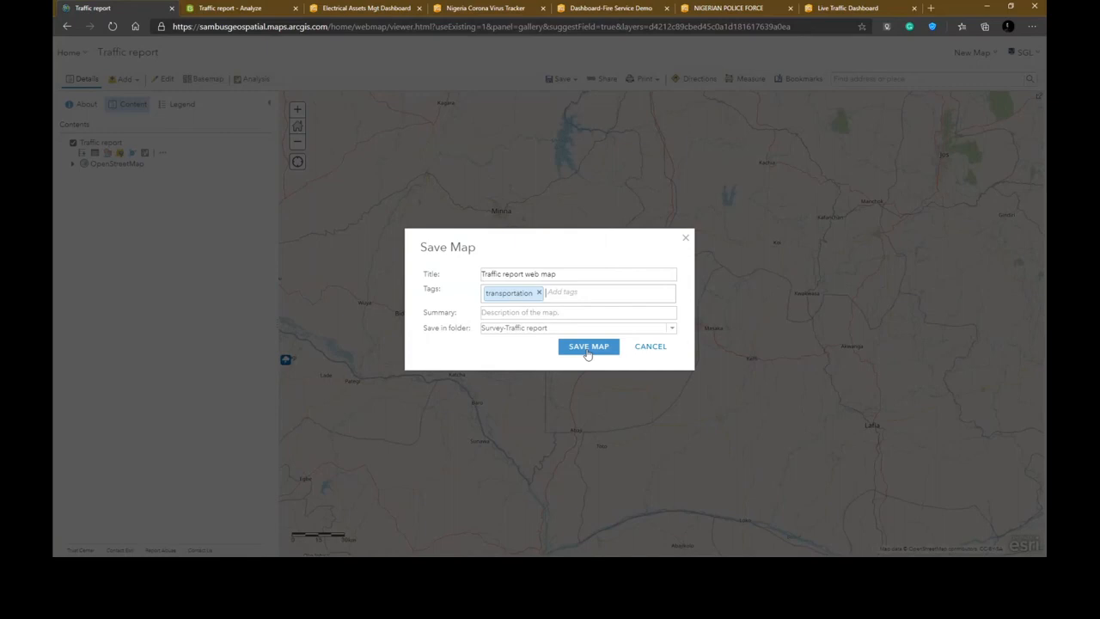
pyautogui.click(587, 348)
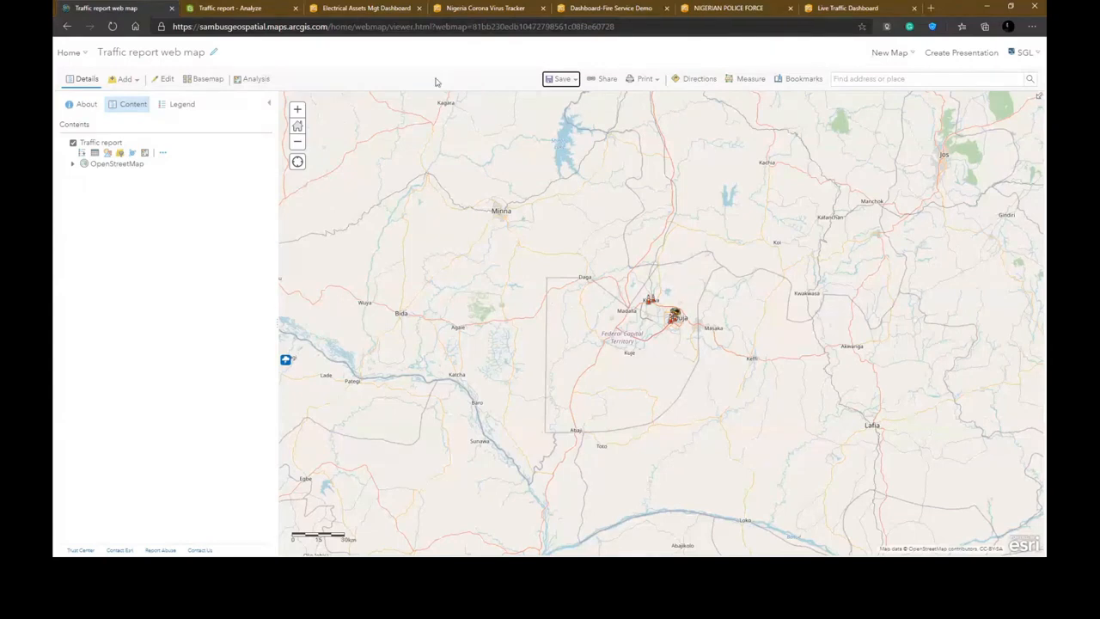
pyautogui.click(607, 79)
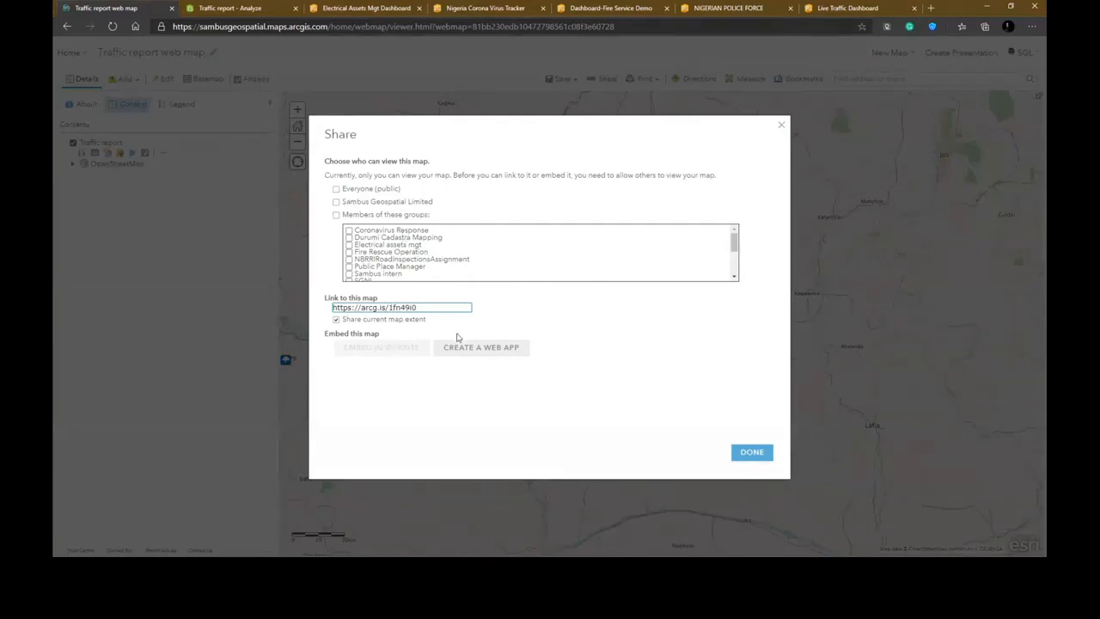
pyautogui.click(469, 347)
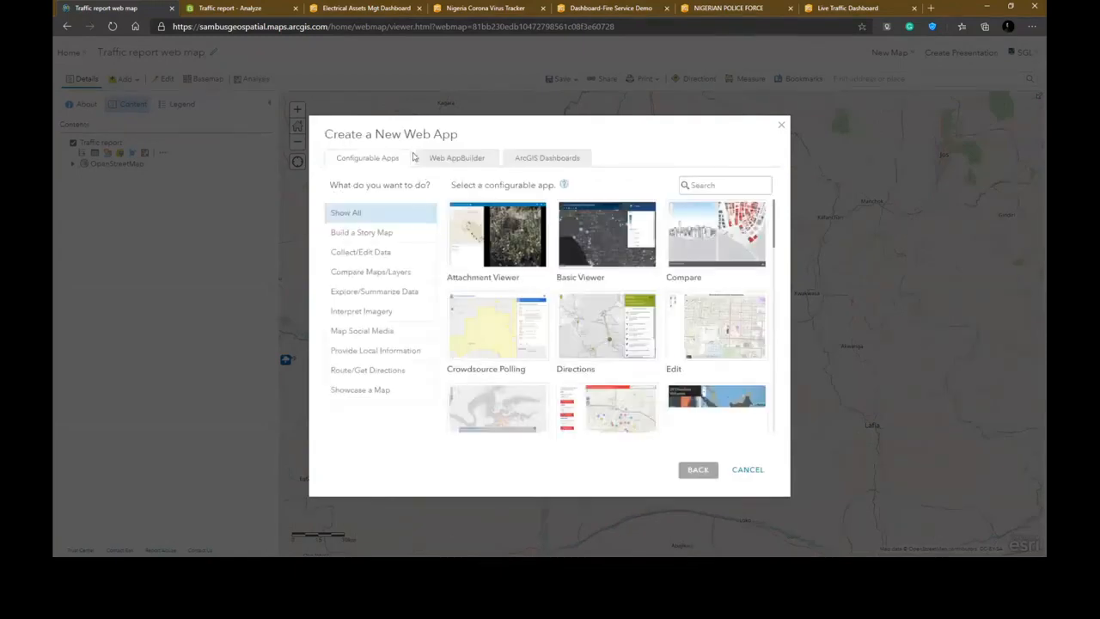
pyautogui.press('Escape')
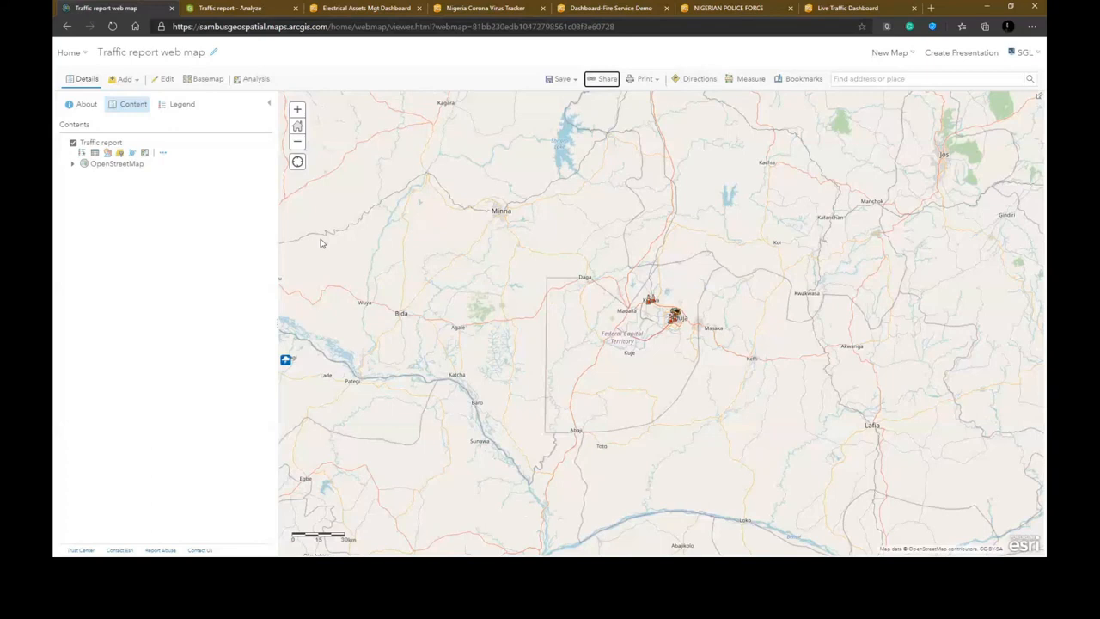
# - Go to My Content and review the items in the Survey-Traffic report folder
pyautogui.click(72, 53)
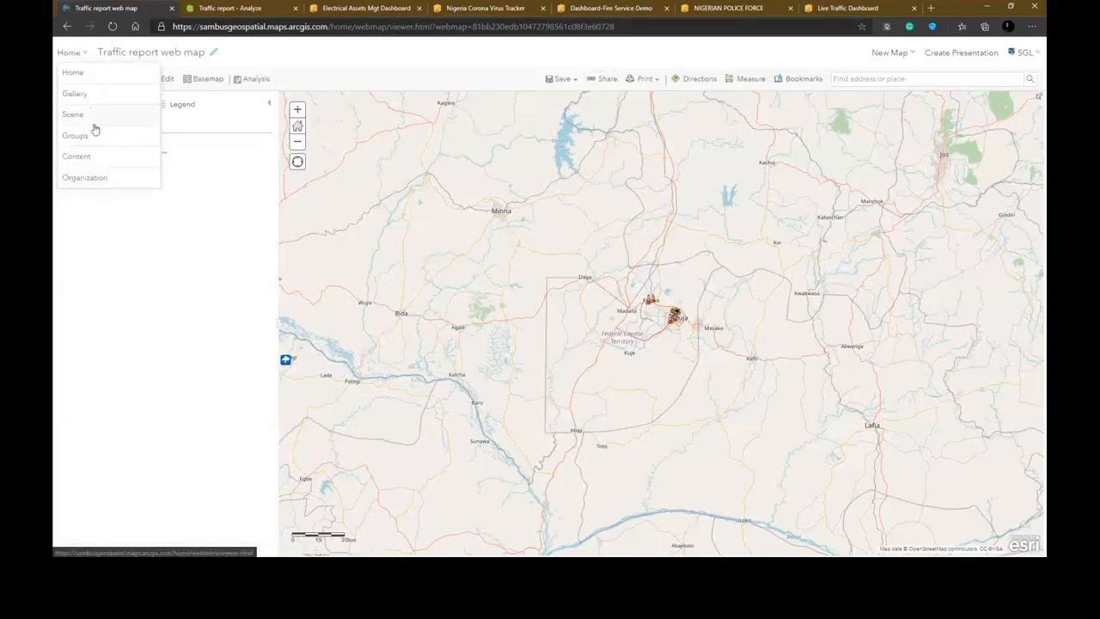
pyautogui.click(93, 155)
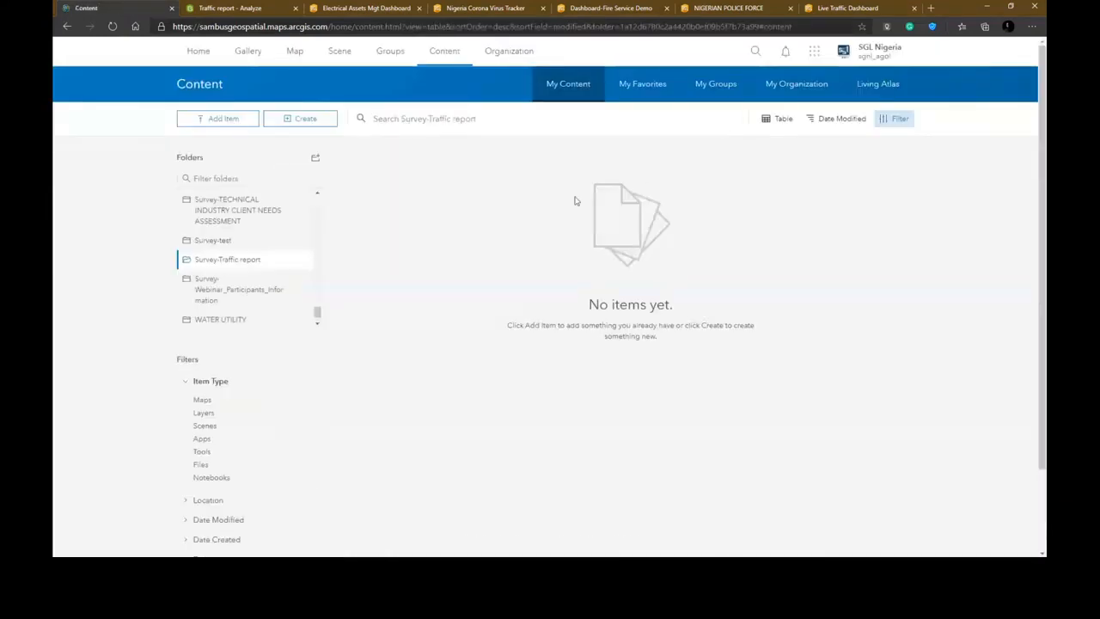
pyautogui.click(290, 124)
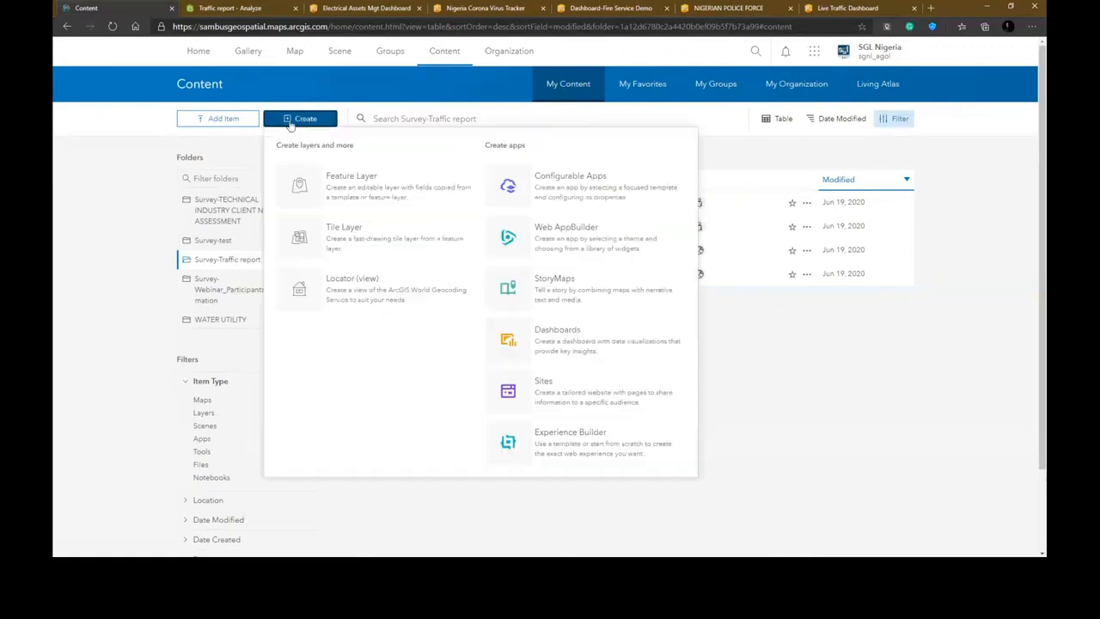
pyautogui.click(777, 355)
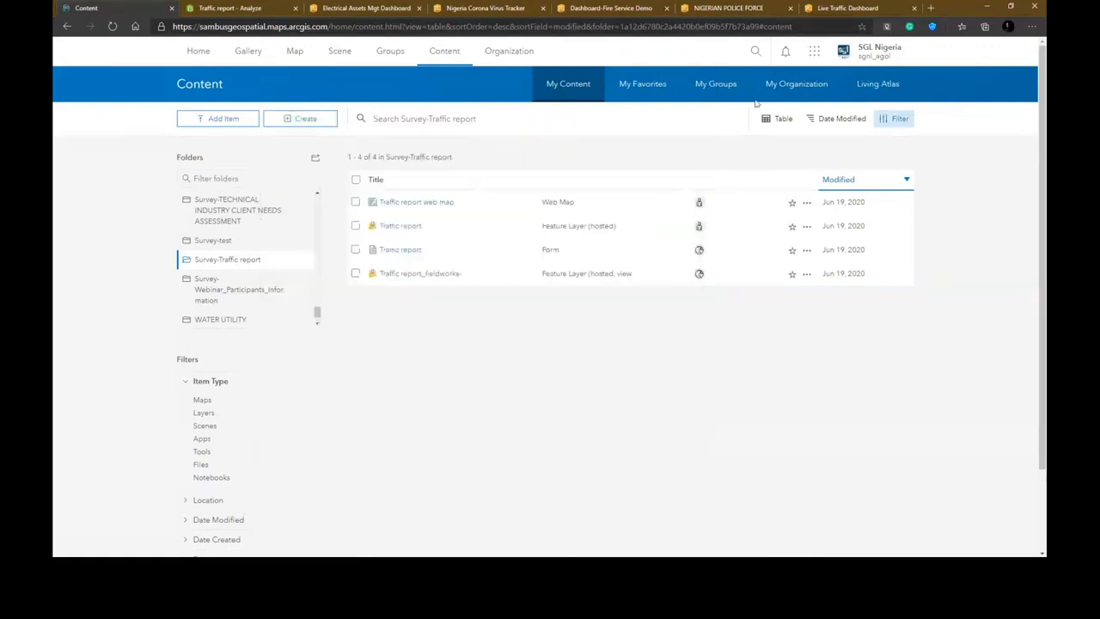
# - Open ArcGIS Dashboards and start creating a new dashboard
pyautogui.click(814, 51)
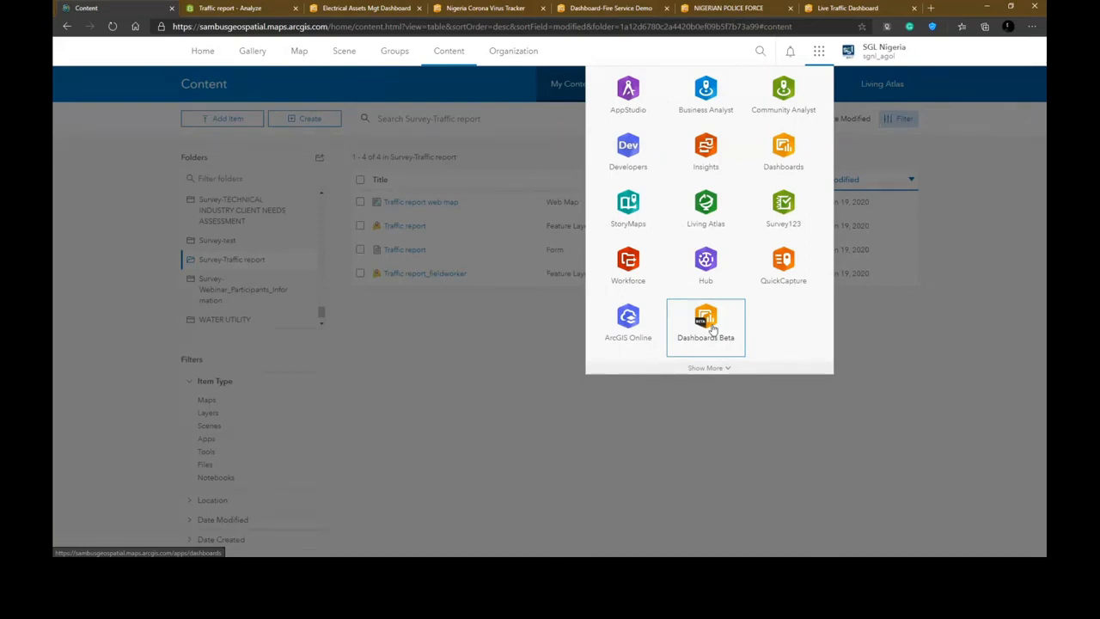
pyautogui.click(784, 151)
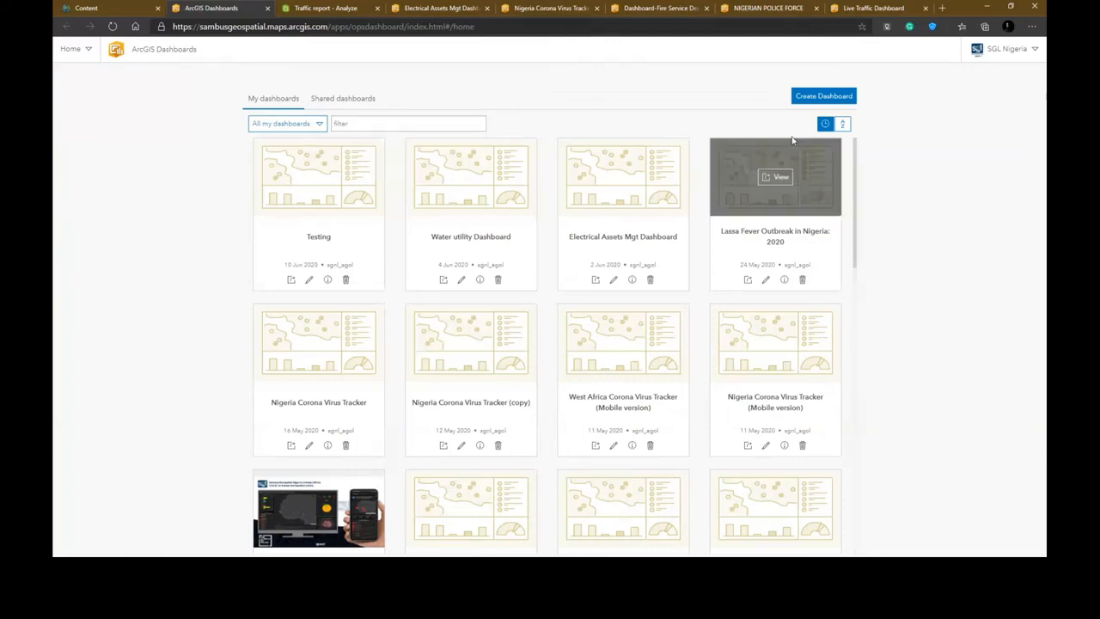
pyautogui.click(831, 97)
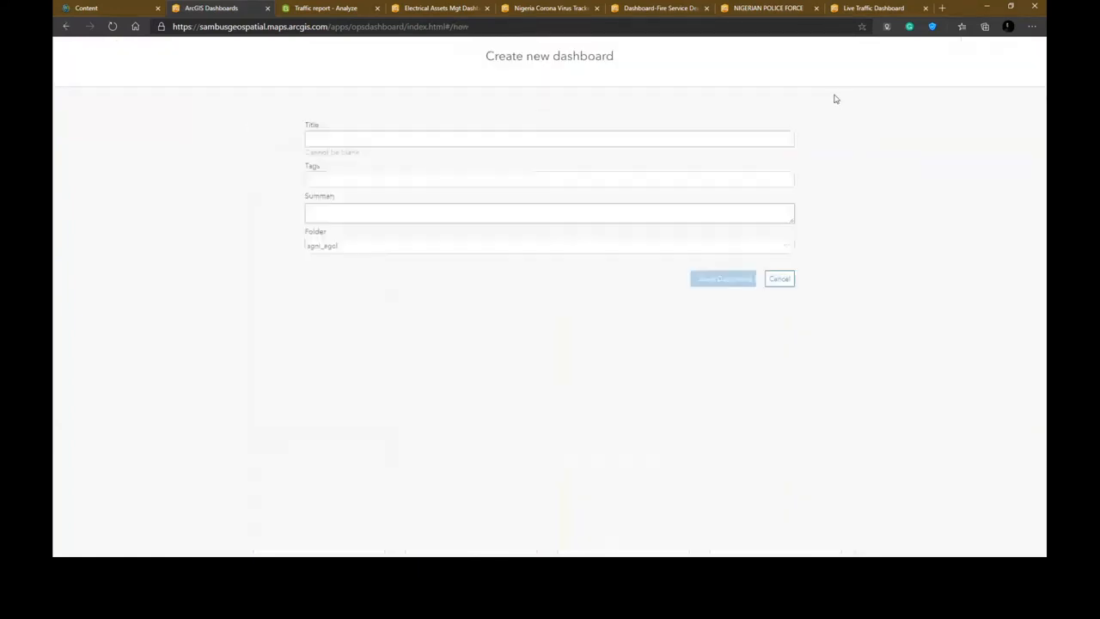
# - Title the new dashboard Traffic report dashboard
pyautogui.click(462, 143)
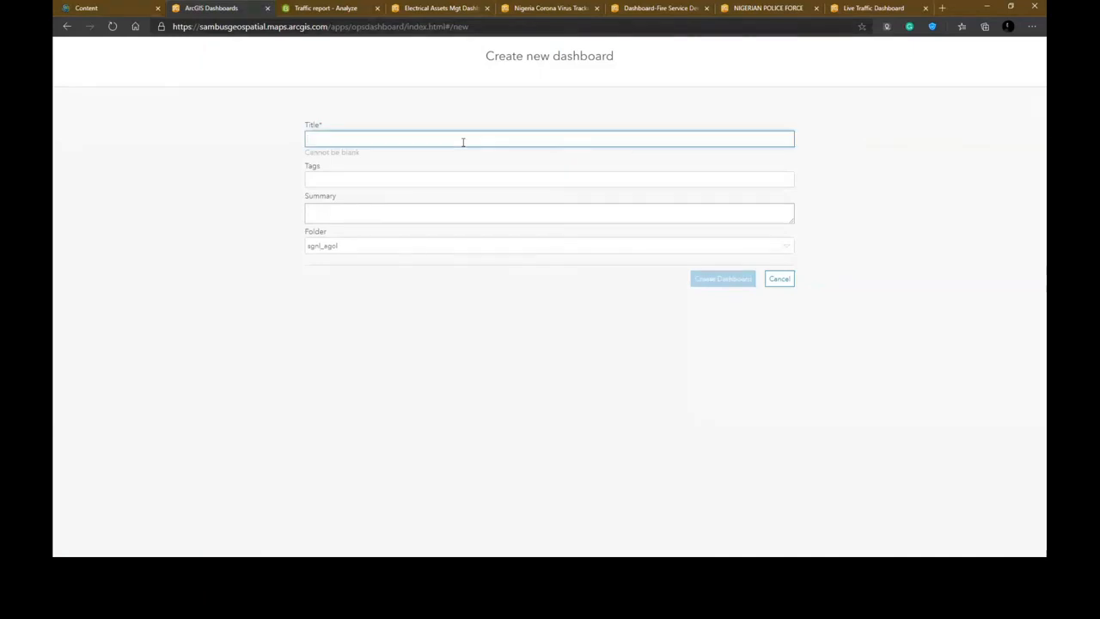
pyautogui.write('Traffic issue')
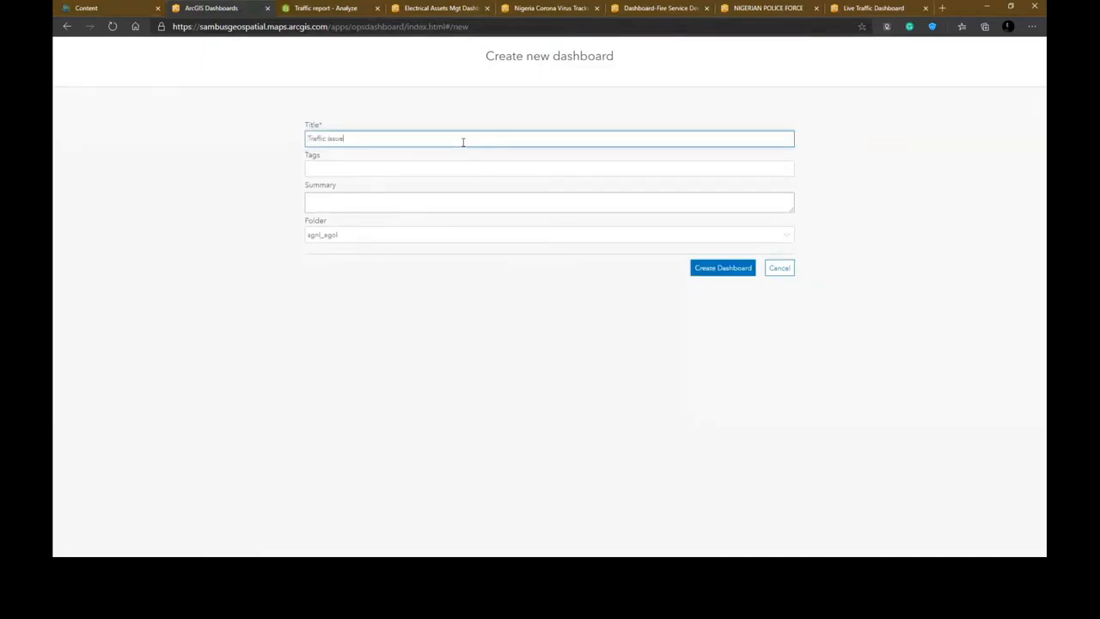
pyautogui.press('BackSpace')
pyautogui.press('BackSpace')
pyautogui.press('BackSpace')
pyautogui.press('BackSpace')
pyautogui.press('BackSpace')
pyautogui.write('report dashboard')
# - Try to add the tag transportation to the dashboard
pyautogui.click(397, 170)
pyautogui.write('t')
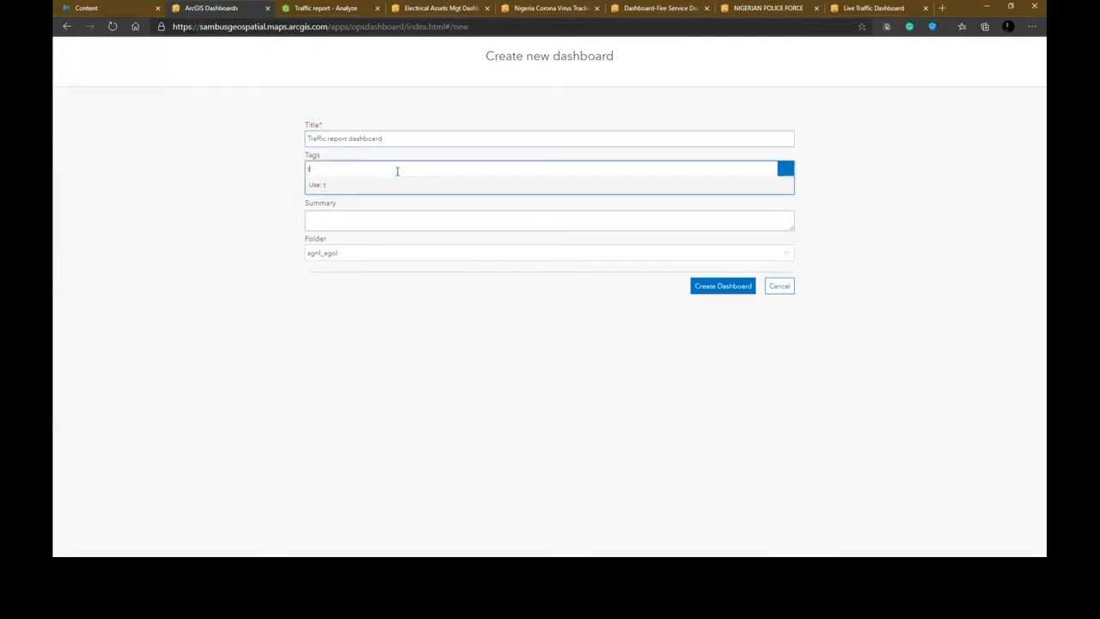
pyautogui.write('ransportation')
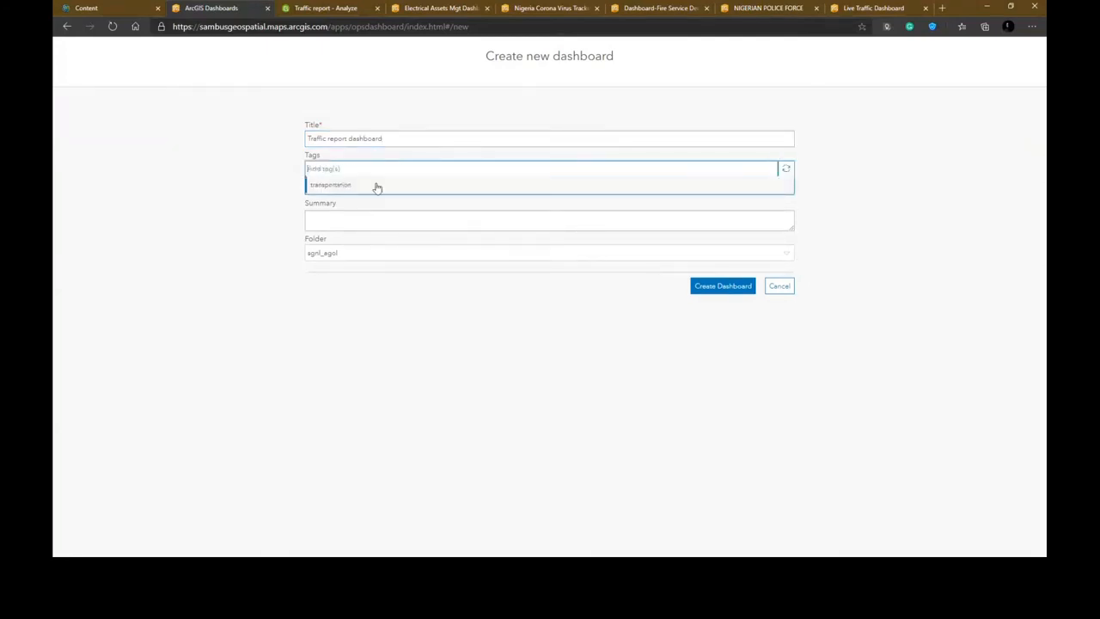
pyautogui.click(376, 185)
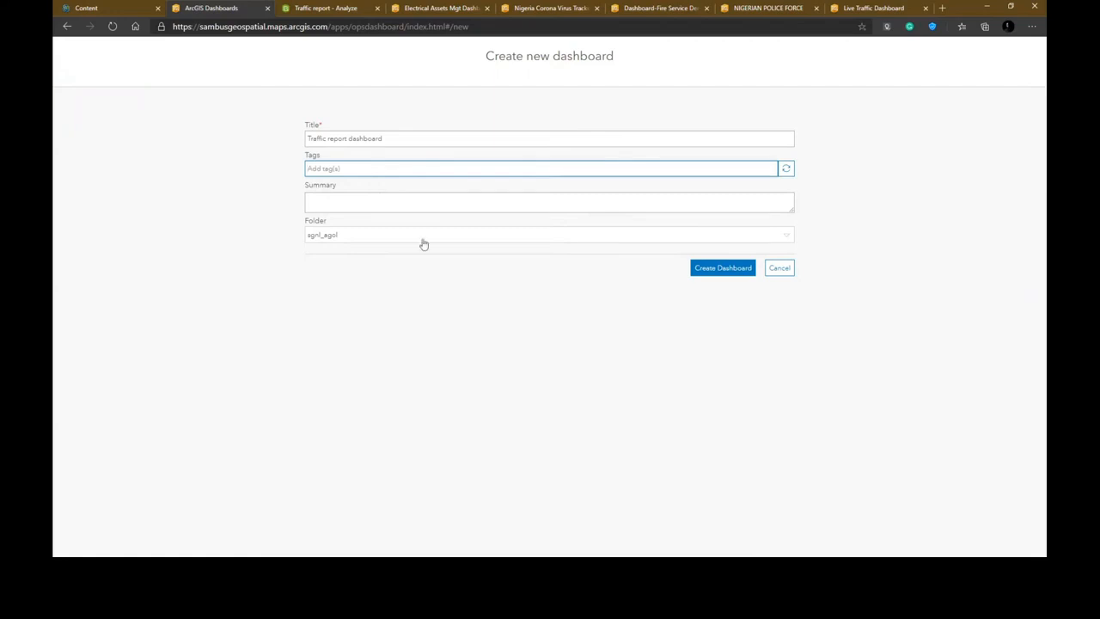
pyautogui.write('tran')
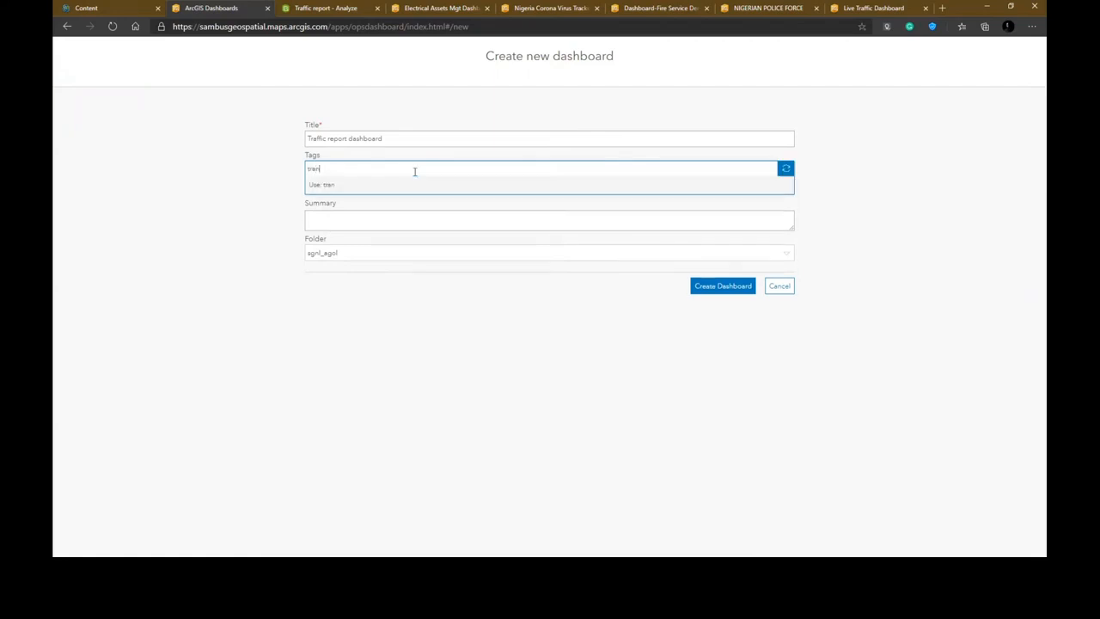
pyautogui.write('sportation')
pyautogui.press('Return')
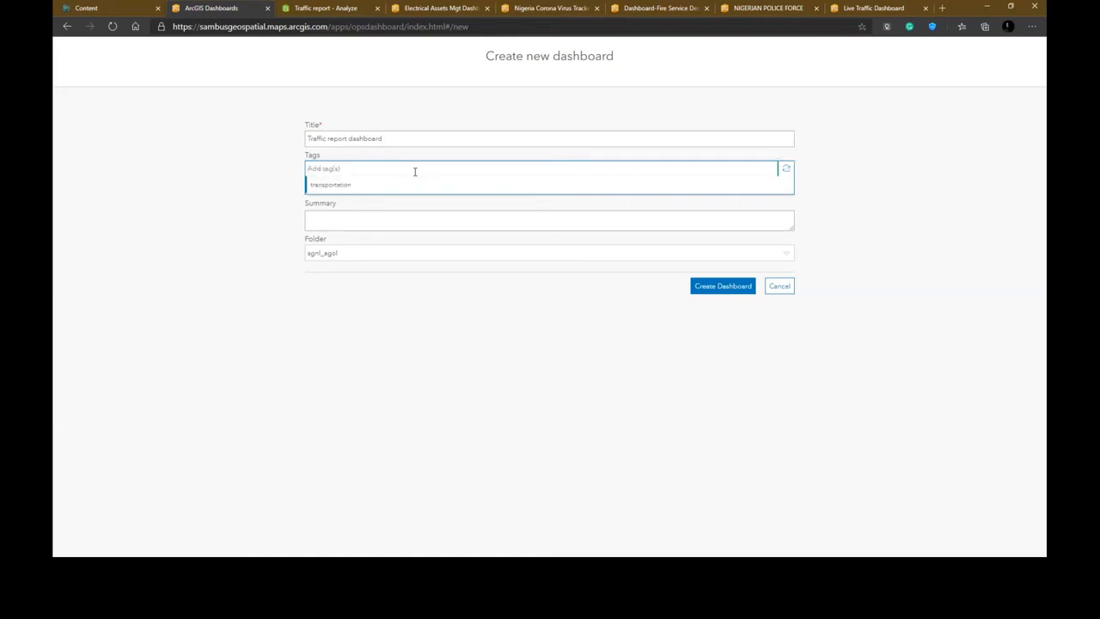
pyautogui.click(412, 186)
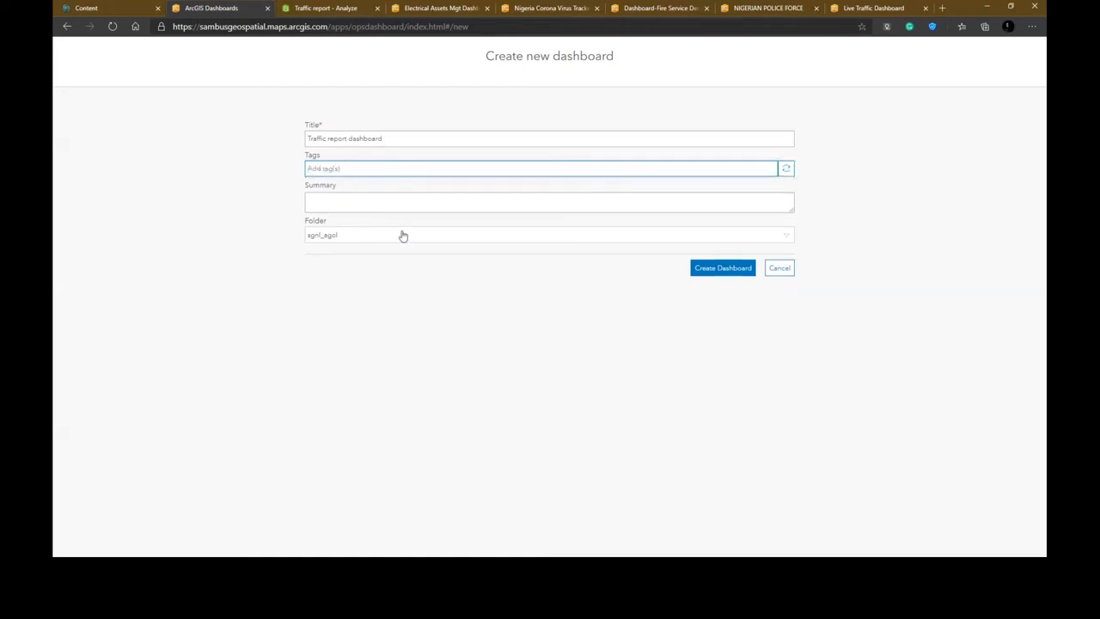
# - Choose the destination folder for the dashboard and create it
pyautogui.click(403, 236)
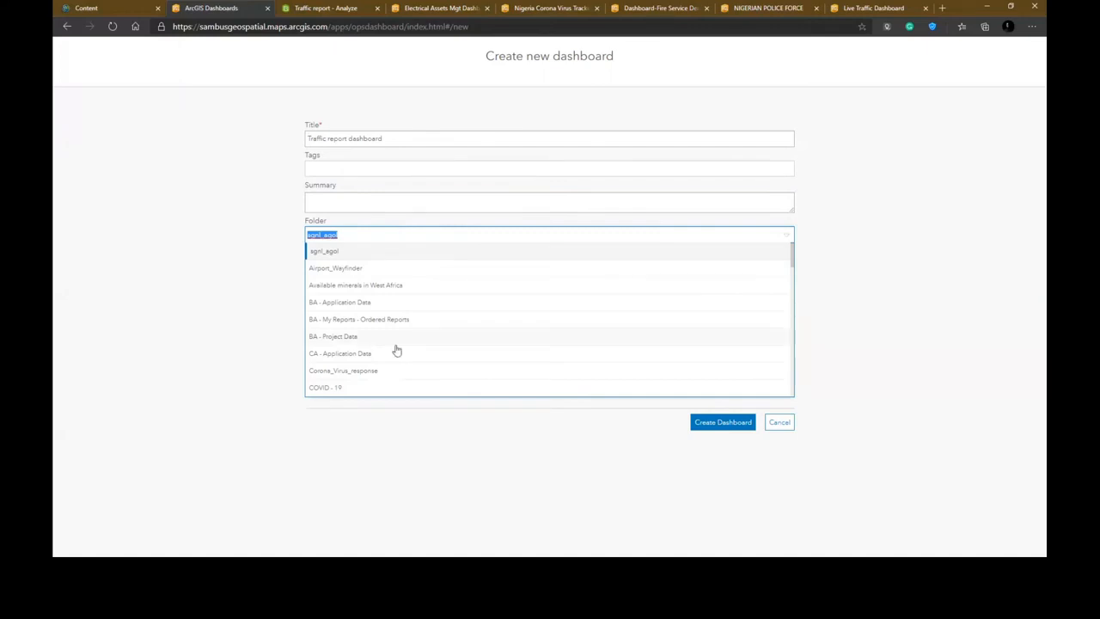
pyautogui.scroll(-2, 396, 351)
pyautogui.scroll(-10, 396, 350)
pyautogui.scroll(-5, 381, 350)
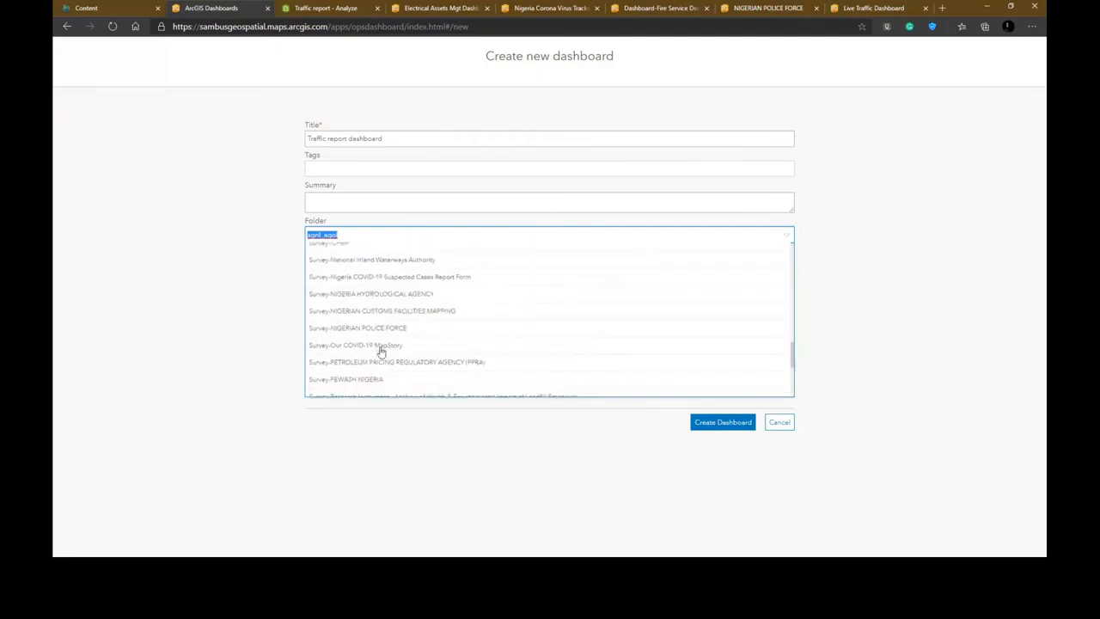
pyautogui.scroll(-2, 381, 350)
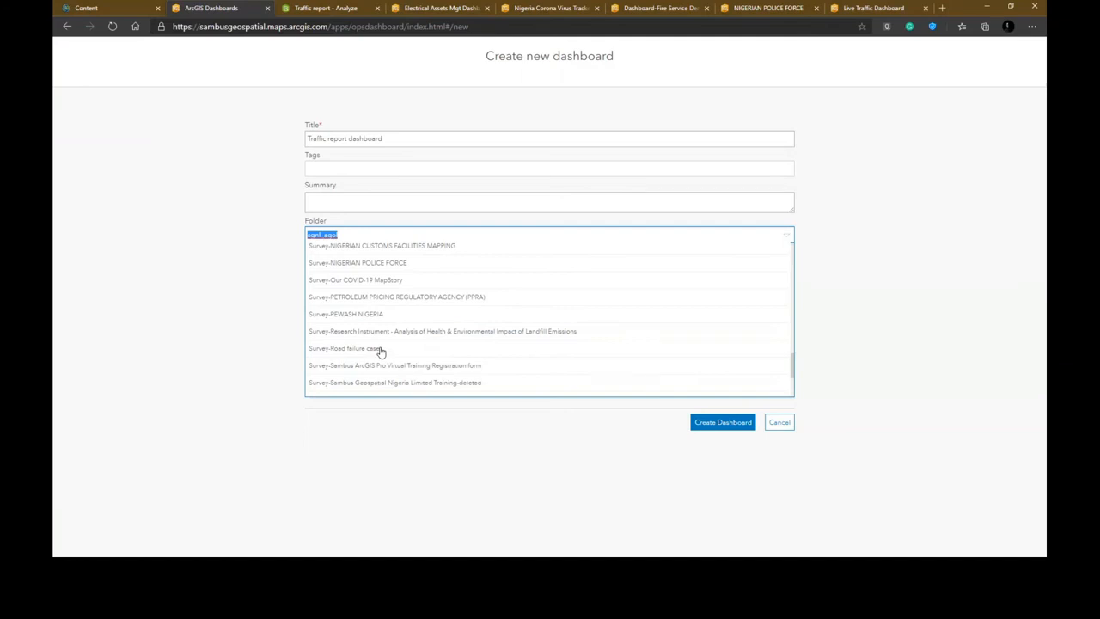
pyautogui.scroll(-2, 381, 352)
pyautogui.click(381, 352)
pyautogui.click(727, 270)
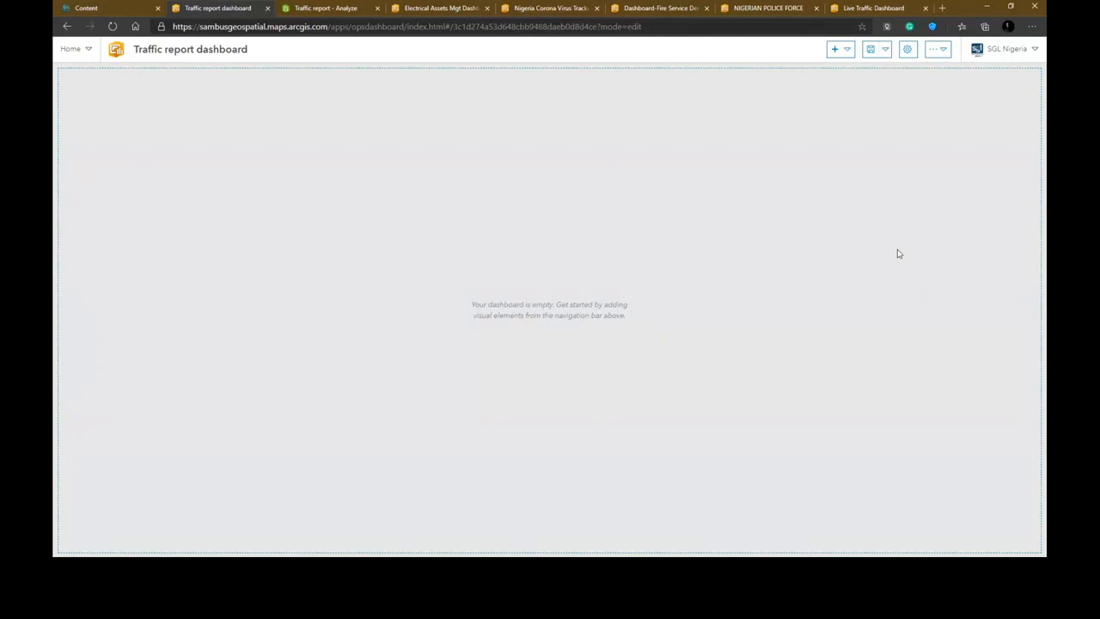
# - Explore the dashboard's navigation, add-element and settings menus
pyautogui.click(85, 54)
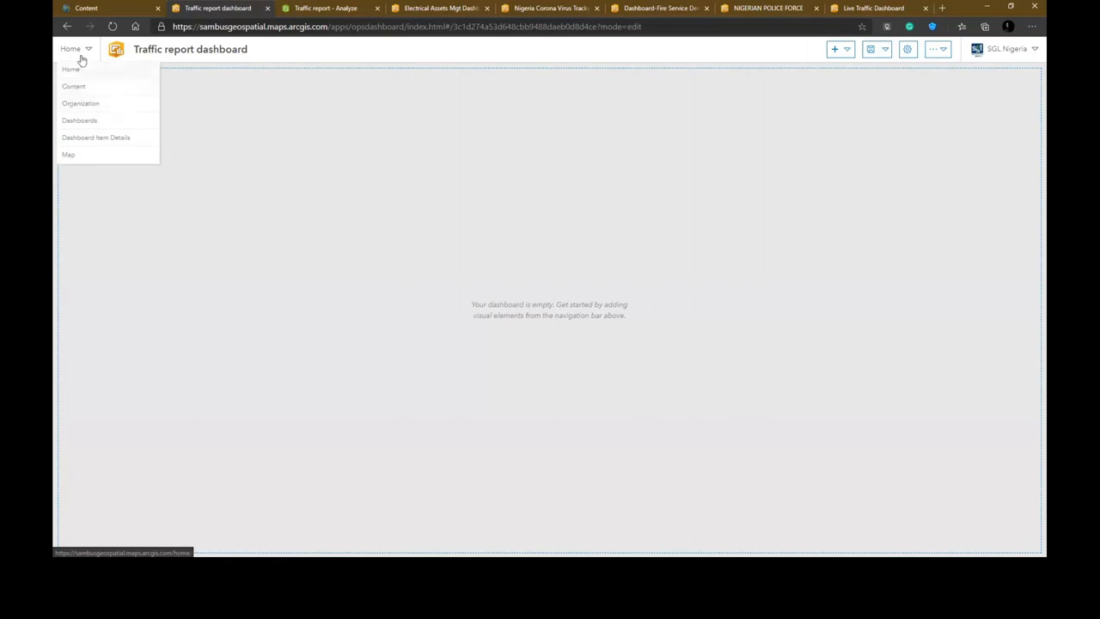
pyautogui.click(180, 70)
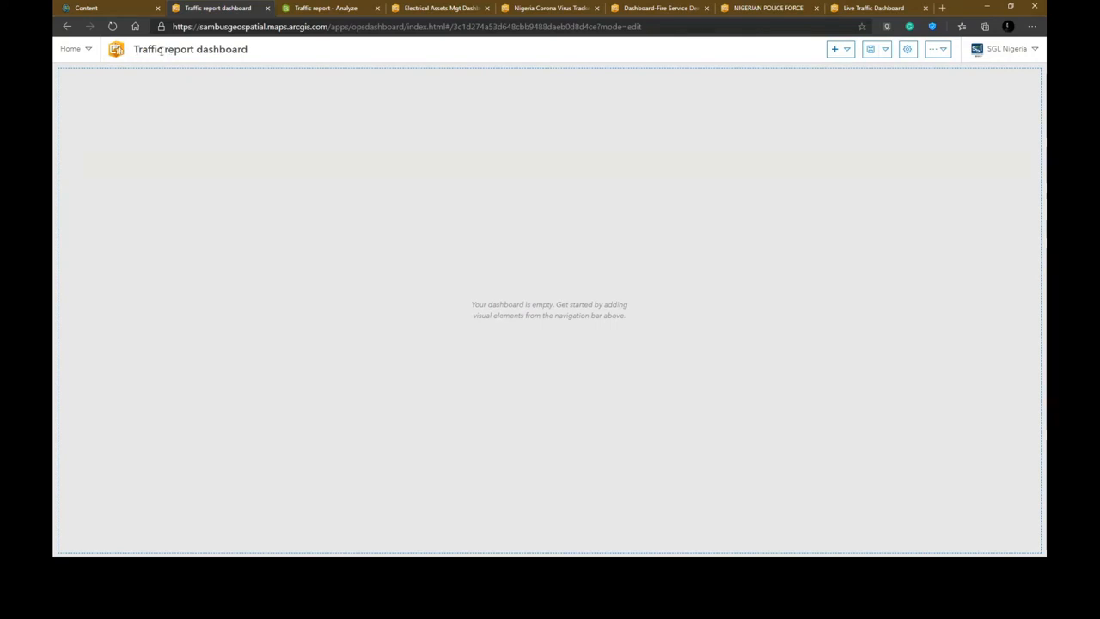
pyautogui.click(834, 53)
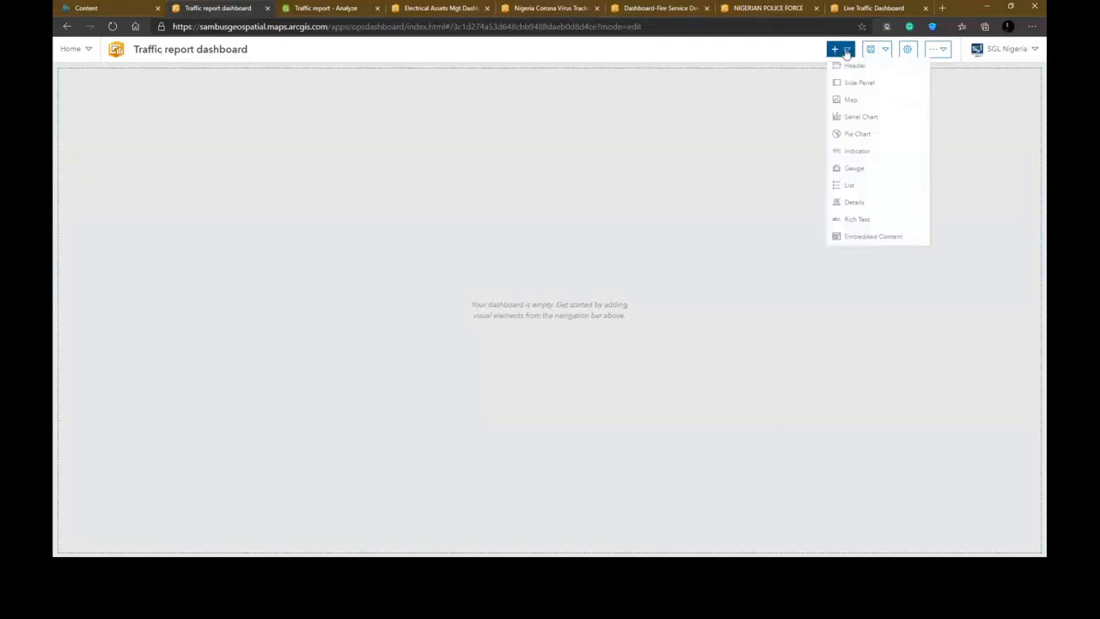
pyautogui.click(810, 93)
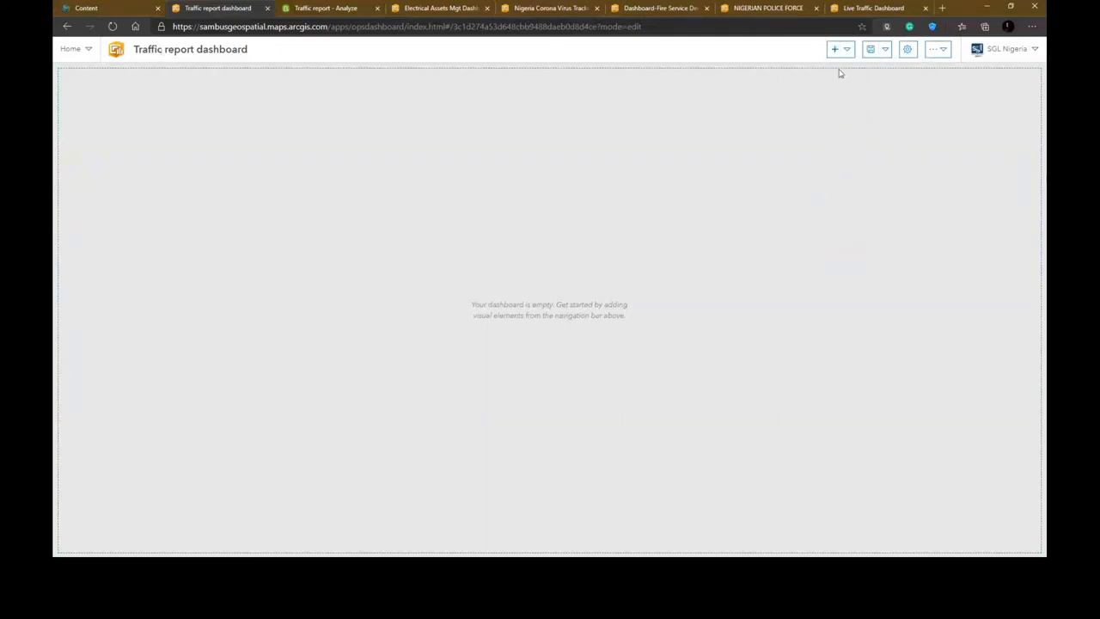
pyautogui.click(906, 53)
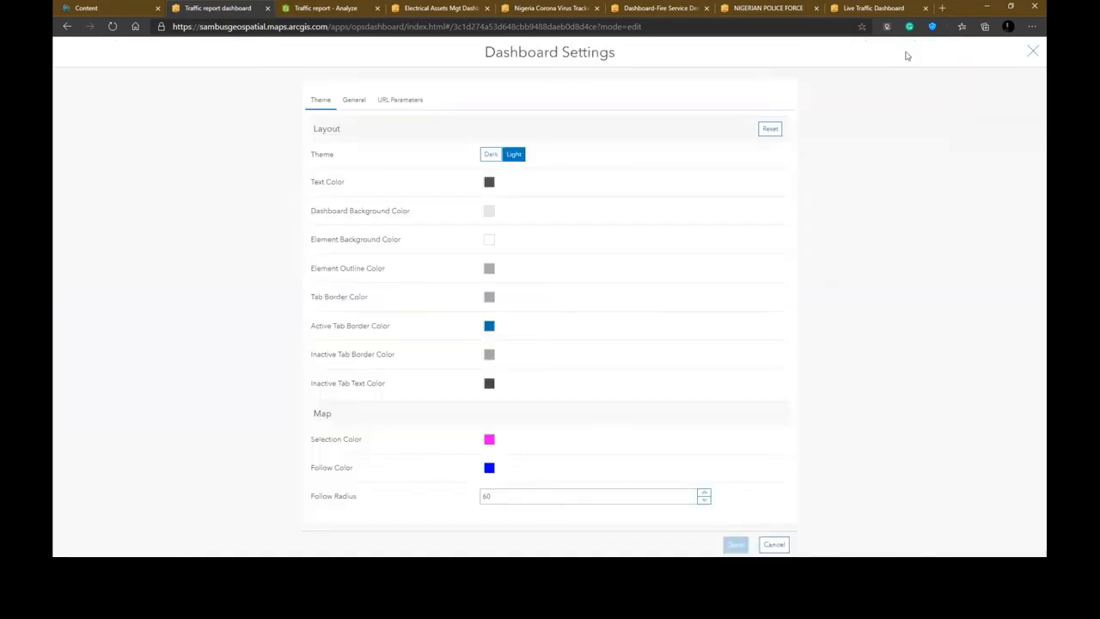
pyautogui.click(1032, 54)
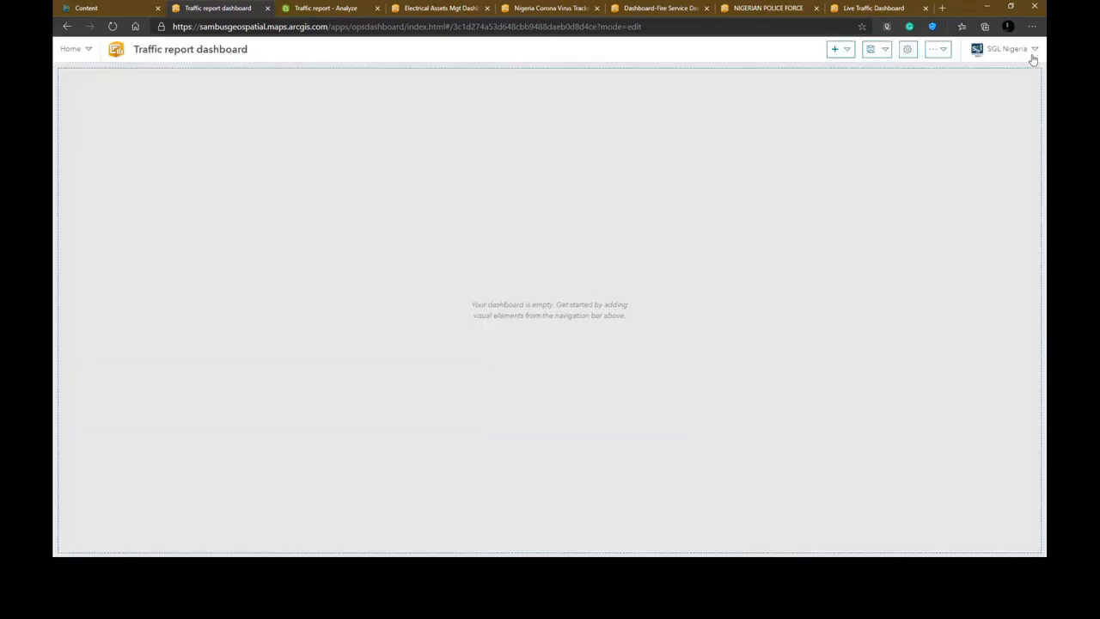
# - Switch the dashboard theme to Dark and back to Light
pyautogui.click(949, 54)
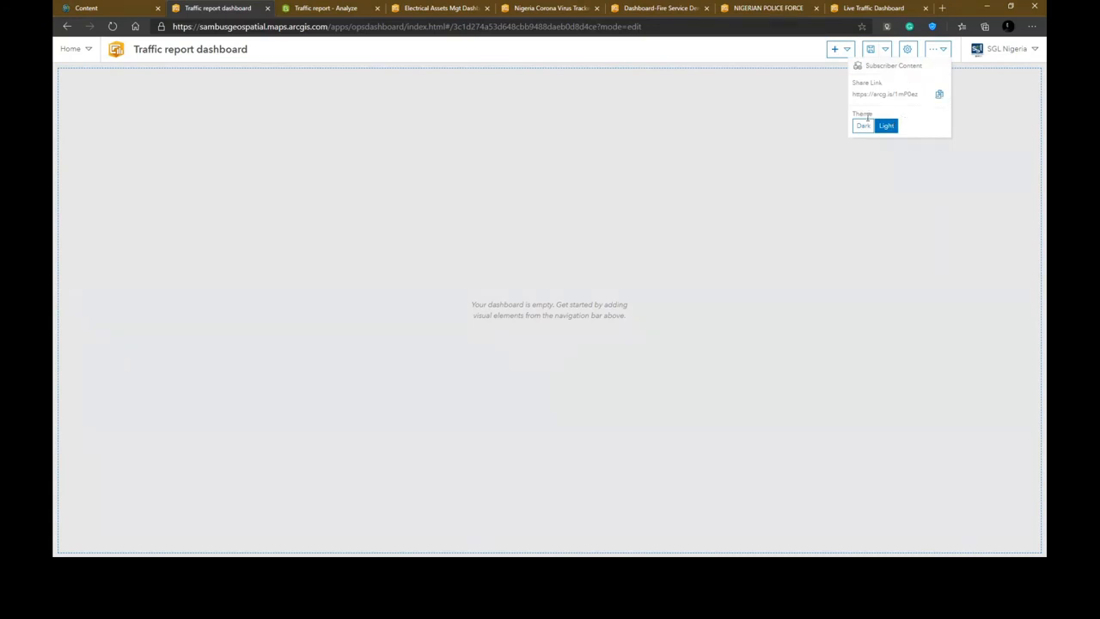
pyautogui.click(865, 126)
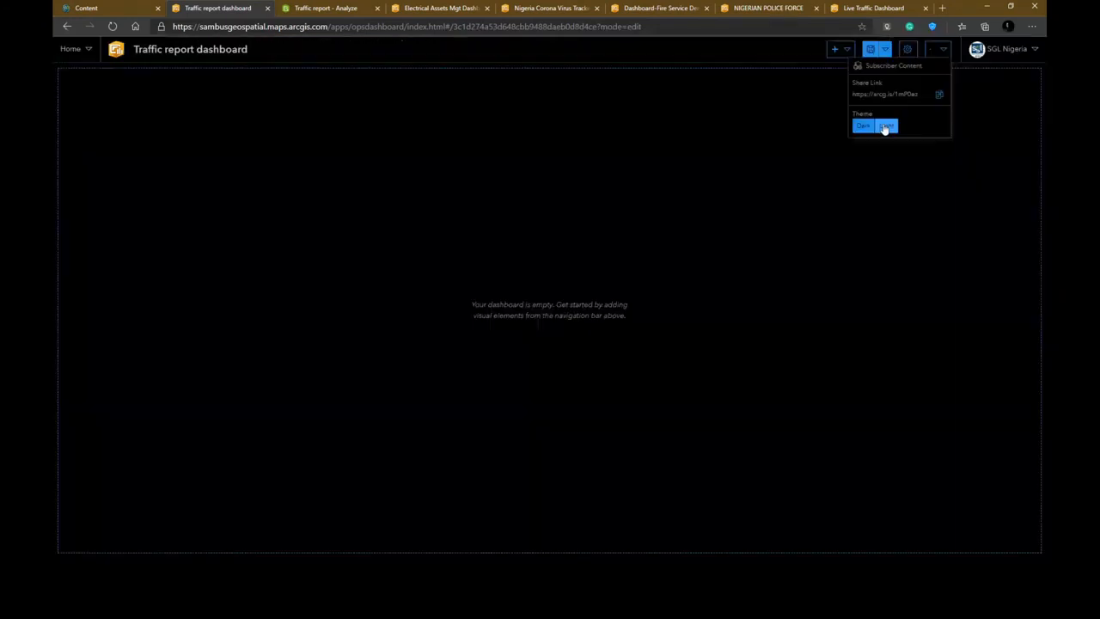
pyautogui.click(885, 126)
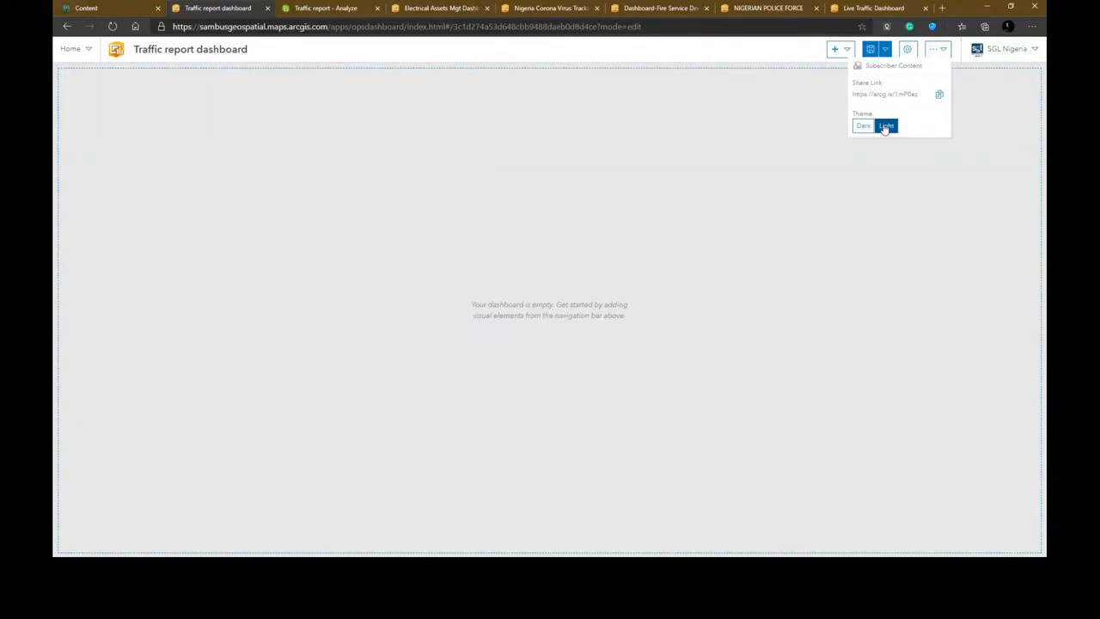
# - Add a map element to the dashboard using the Traffic report web map
pyautogui.click(1035, 50)
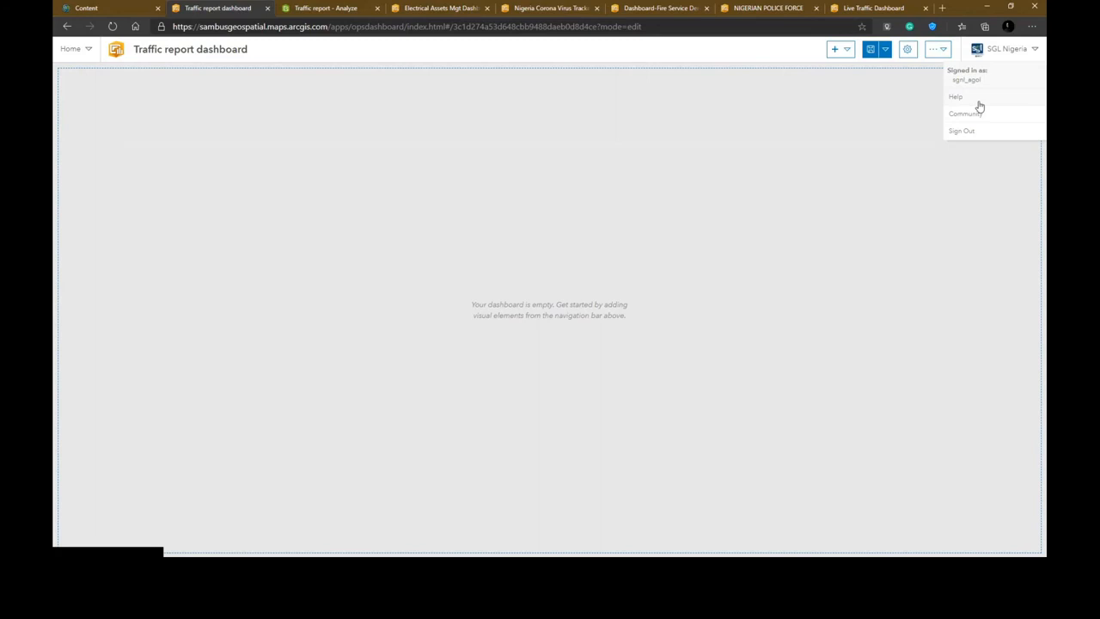
pyautogui.click(844, 52)
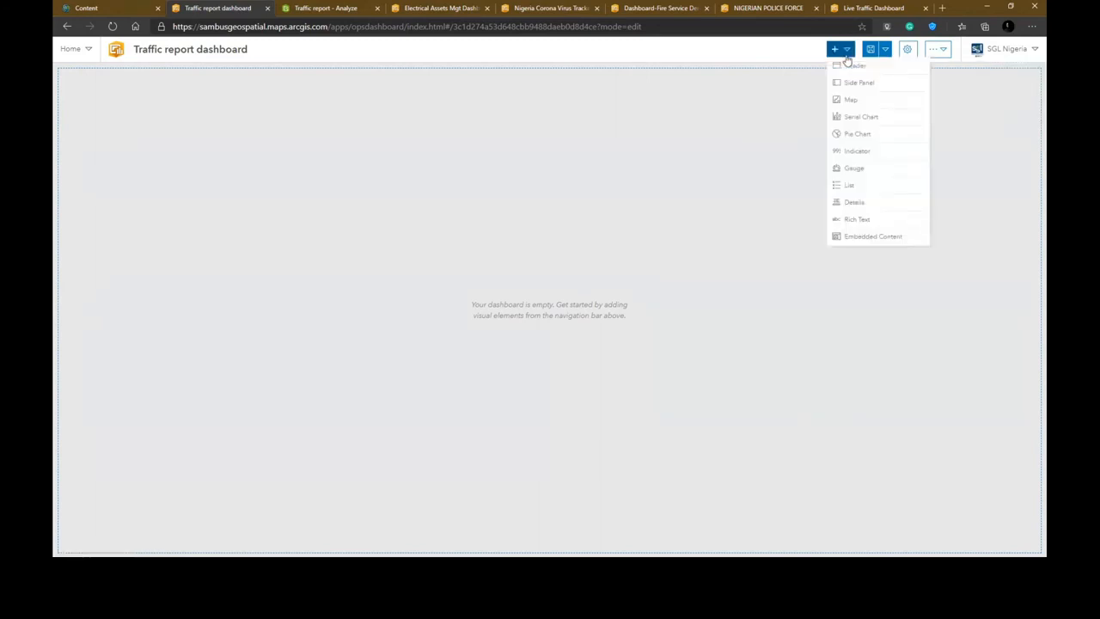
pyautogui.click(861, 101)
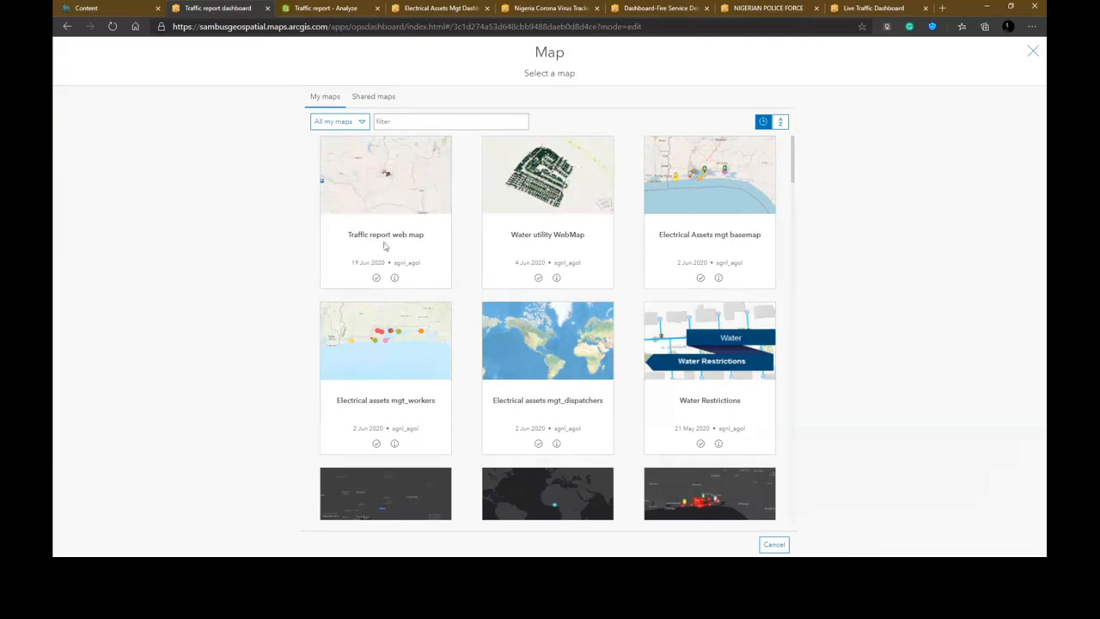
pyautogui.moveTo(369, 197)
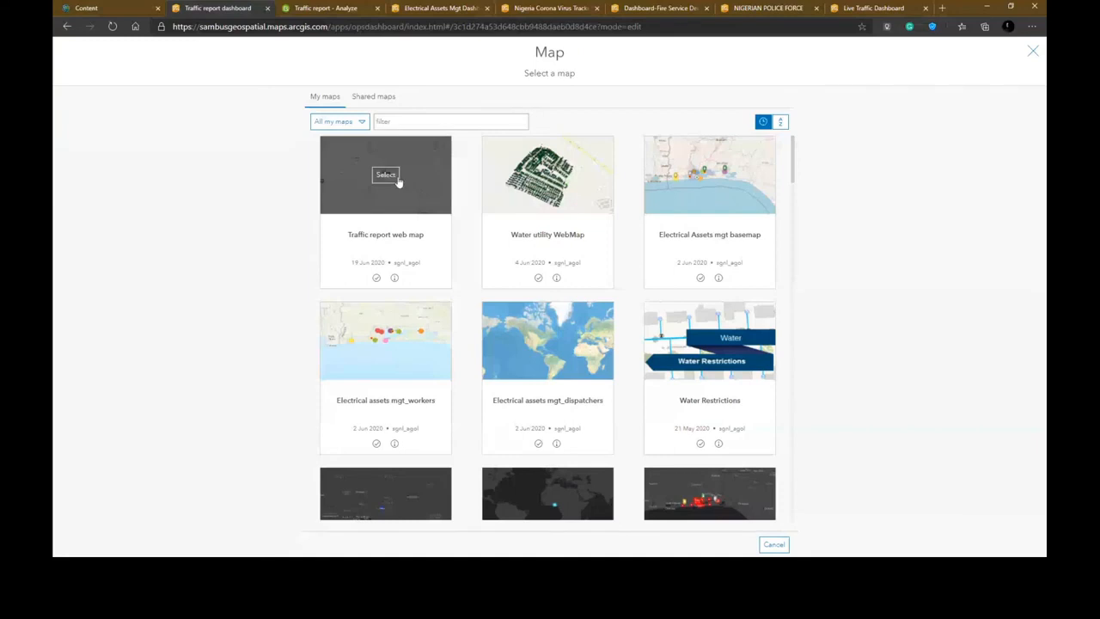
pyautogui.click(387, 176)
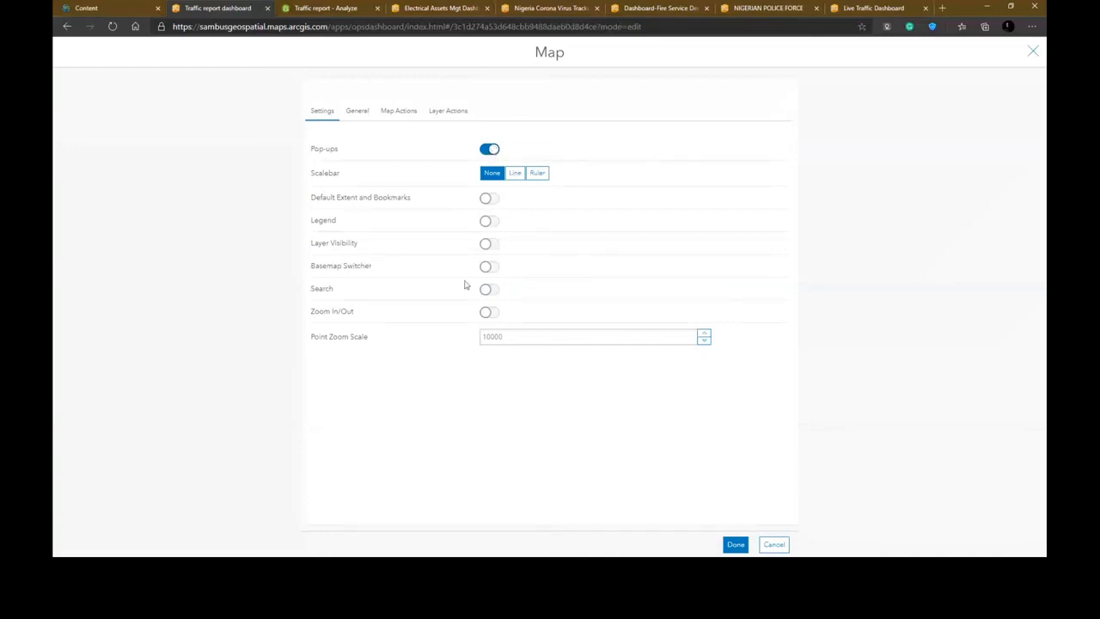
# - Enable default extent and bookmarks, legend, search and zoom in/out, and set point zoom scale to 10000
pyautogui.click(490, 204)
pyautogui.click(488, 220)
pyautogui.click(487, 312)
pyautogui.click(495, 293)
pyautogui.click(527, 335)
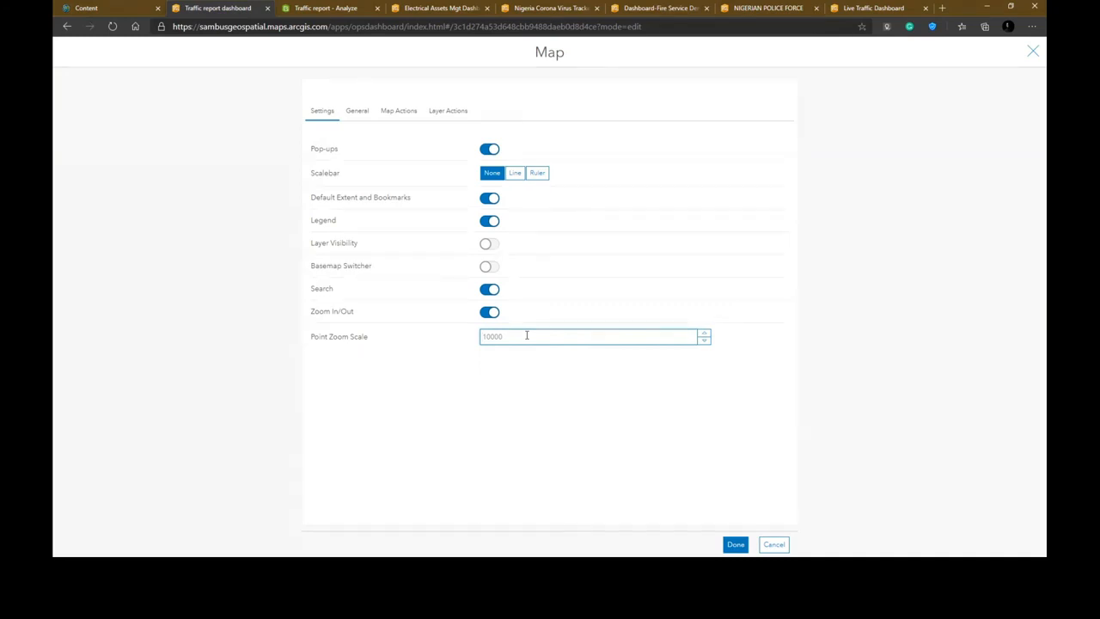
pyautogui.write('100000')
pyautogui.click(628, 476)
# - Review the map element's General, Map Actions and Layer Actions options and finish adding the map
pyautogui.click(349, 113)
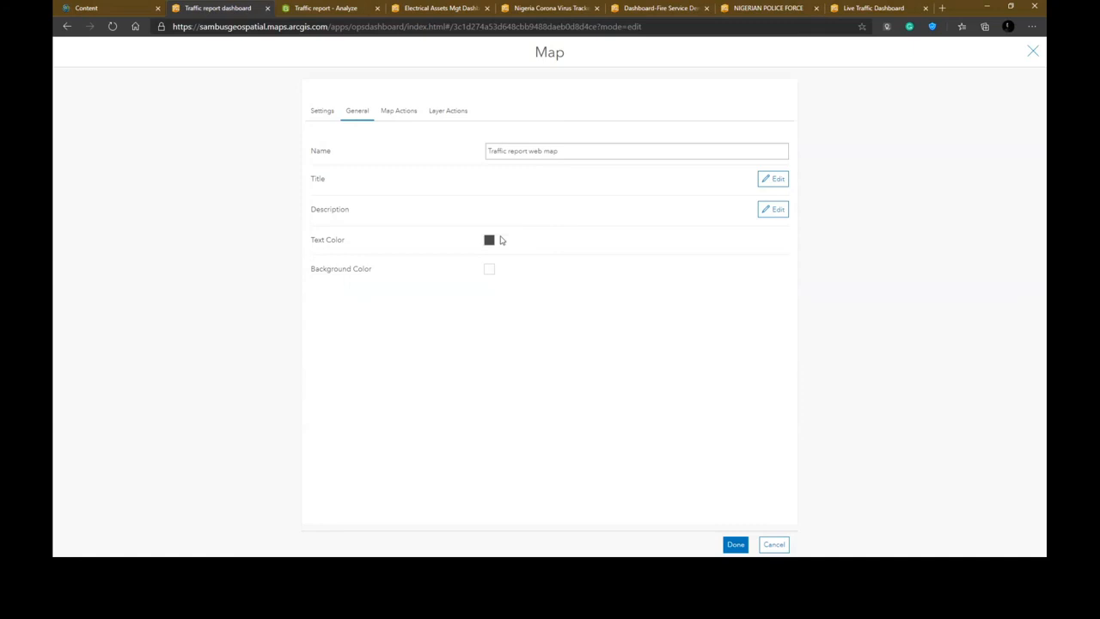
pyautogui.click(414, 114)
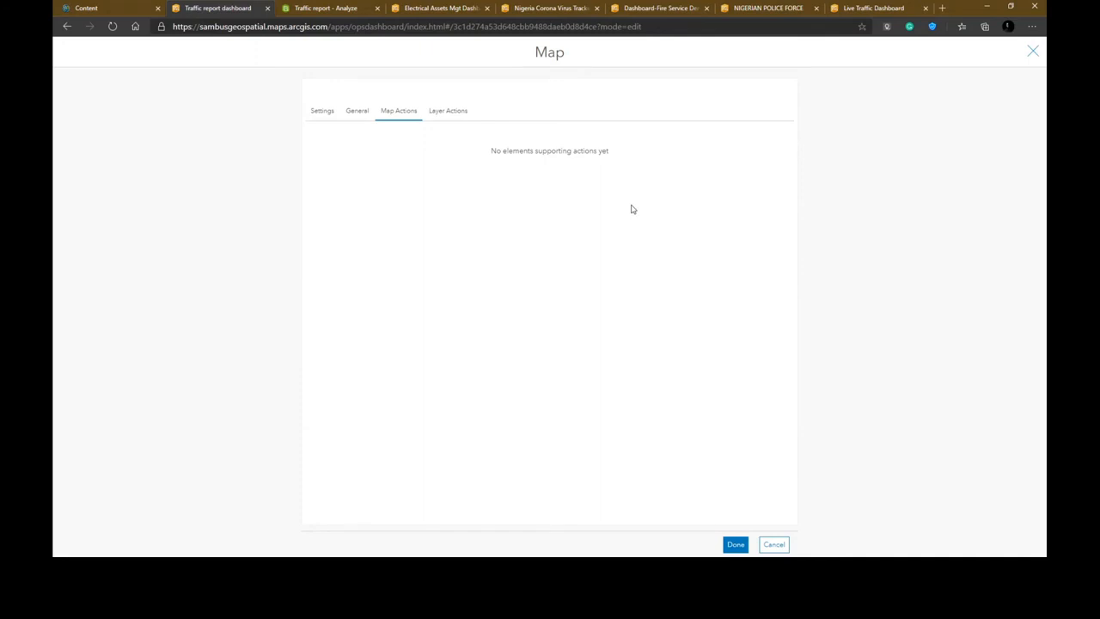
pyautogui.click(448, 111)
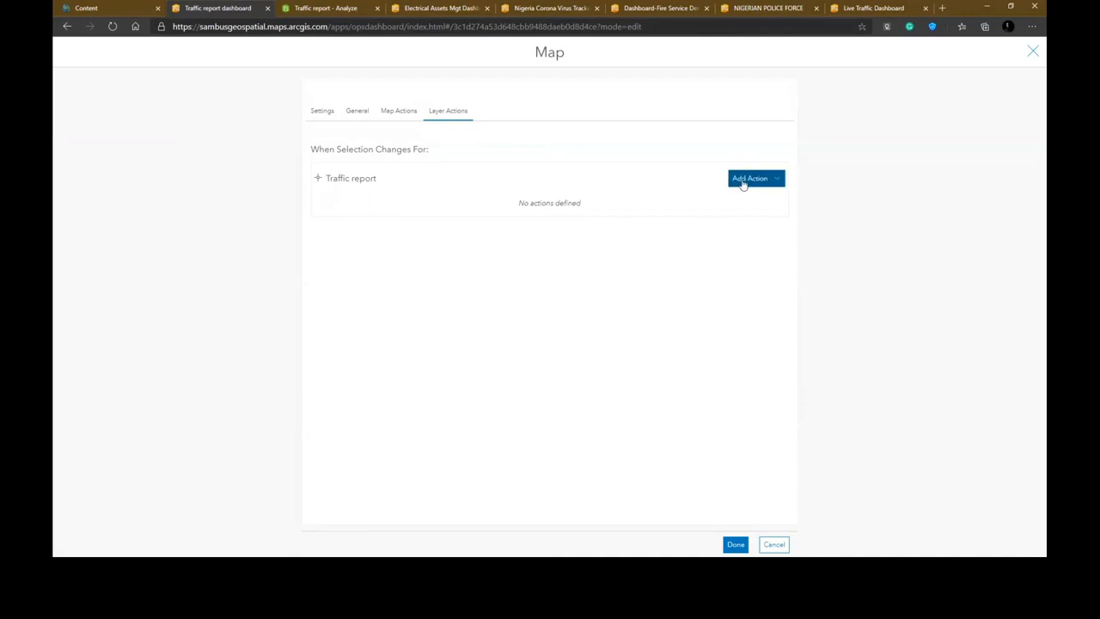
pyautogui.click(735, 544)
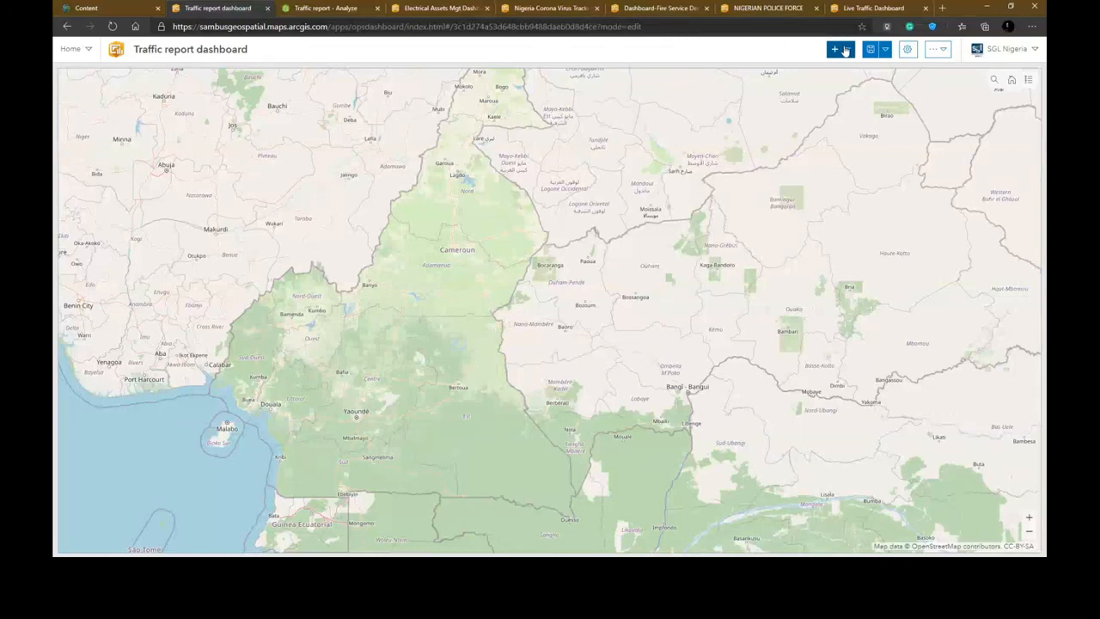
# - Add an indicator element based on the Traffic report layer
pyautogui.click(845, 51)
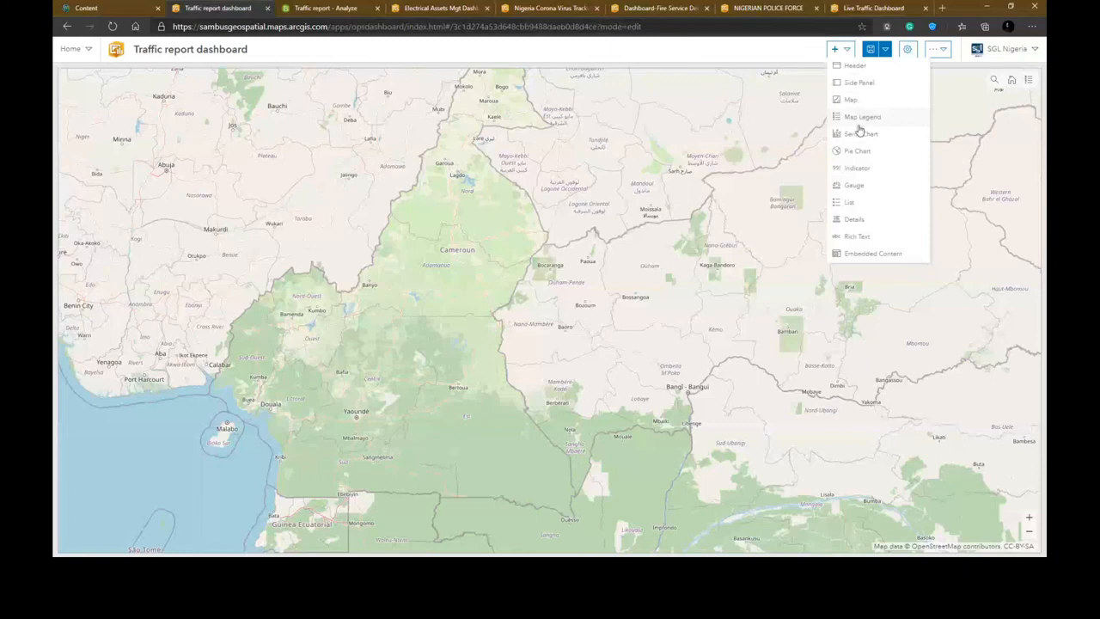
pyautogui.click(857, 170)
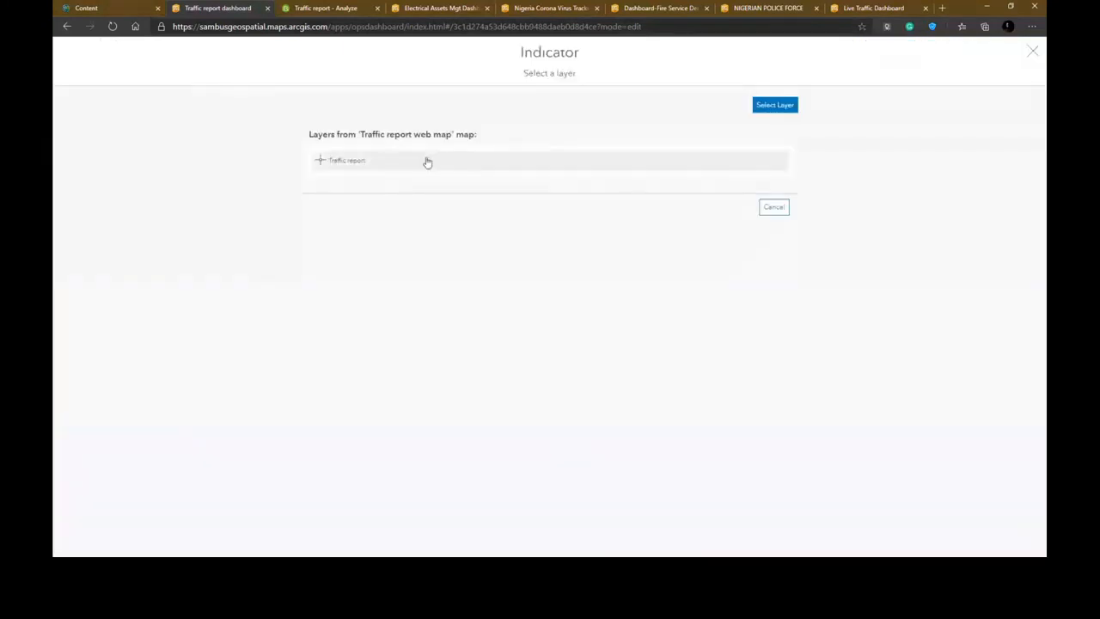
pyautogui.click(425, 161)
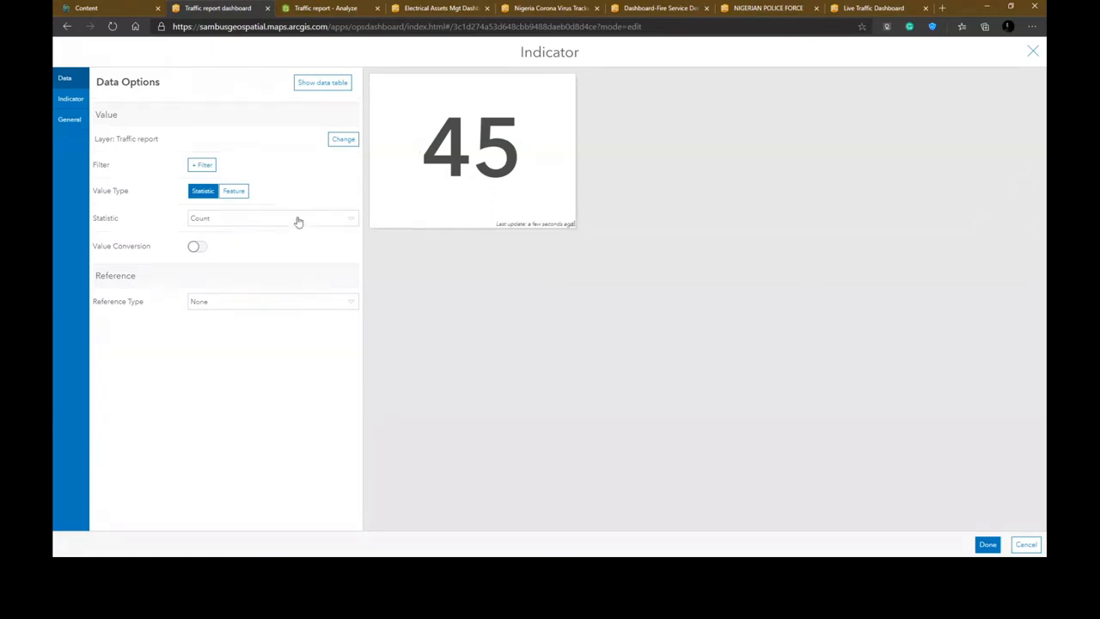
# - Set the indicator's middle text to Total reported issues: {value}
pyautogui.click(69, 100)
pyautogui.click(202, 133)
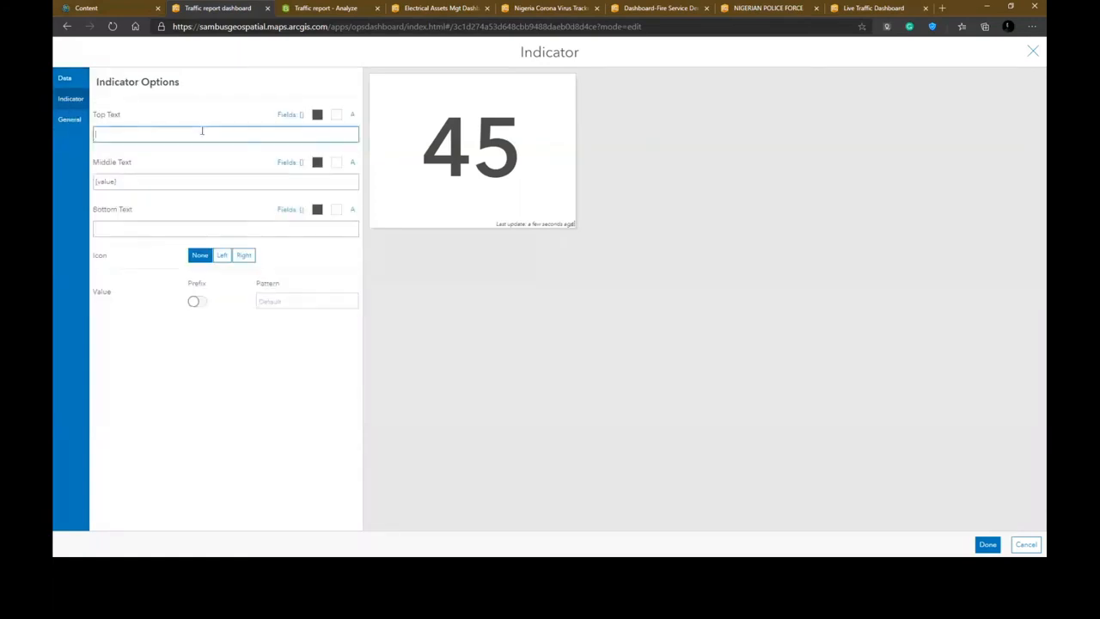
pyautogui.click(150, 180)
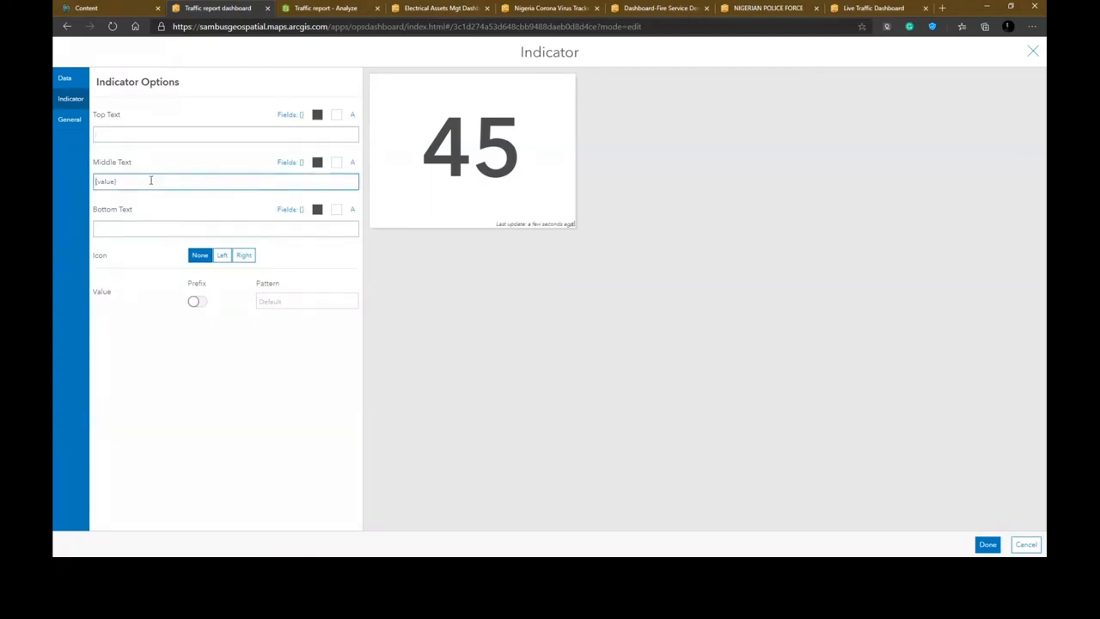
pyautogui.write('T')
pyautogui.write('otal reported ')
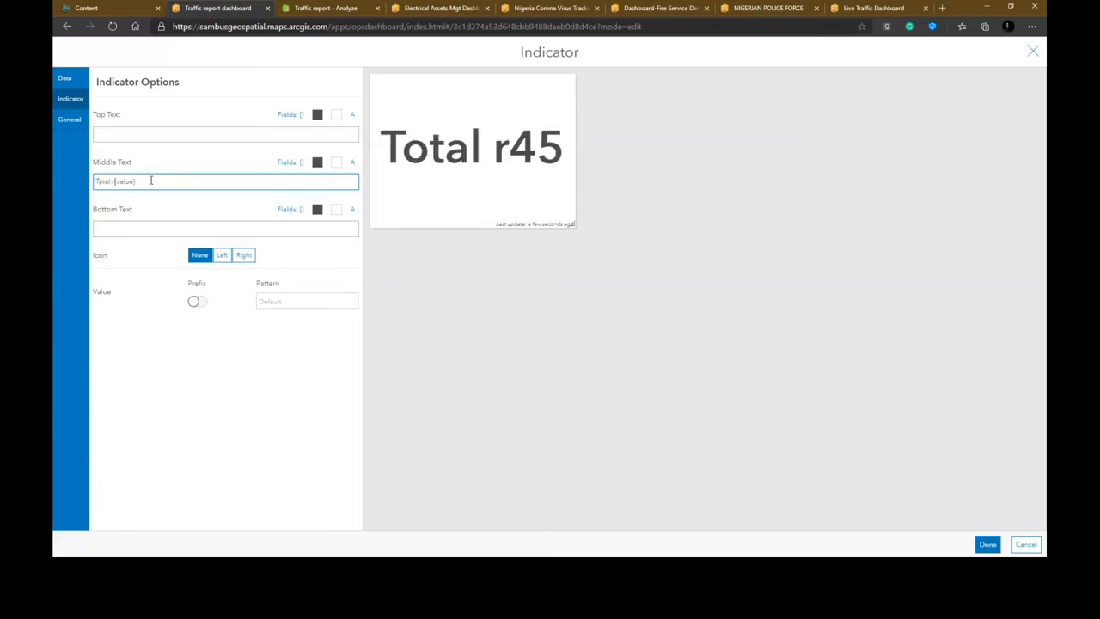
pyautogui.write('is')
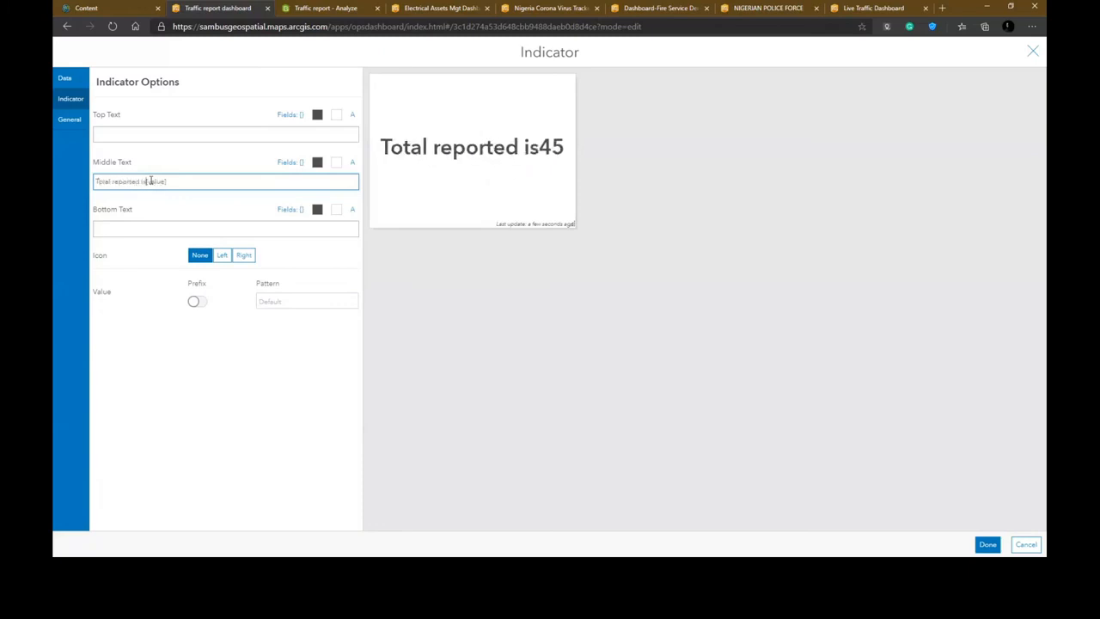
pyautogui.write('sues ')
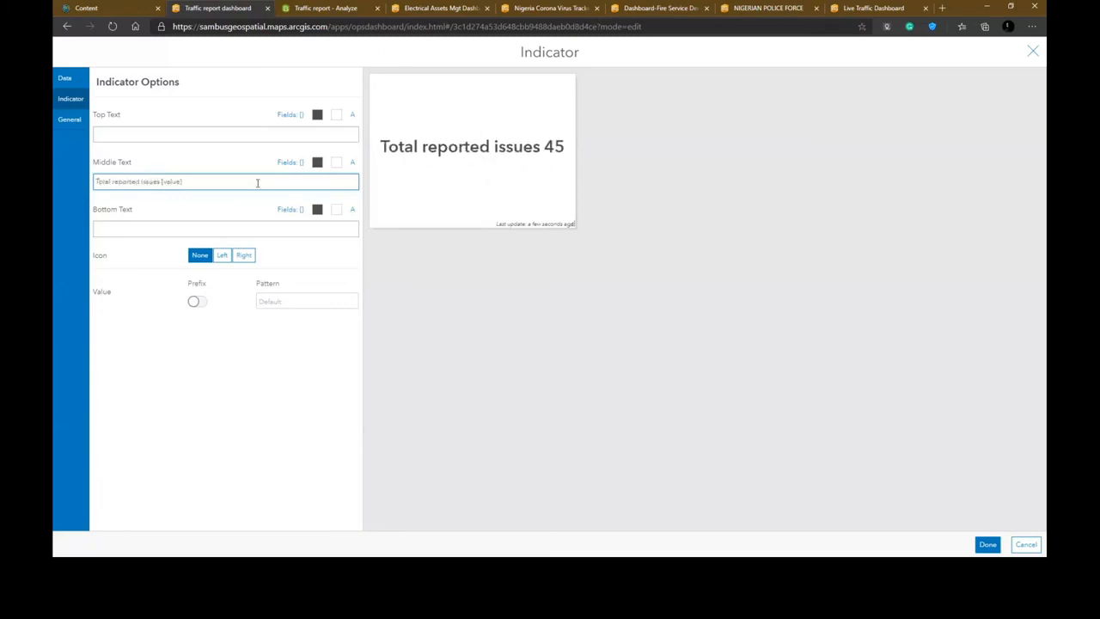
pyautogui.write(':')
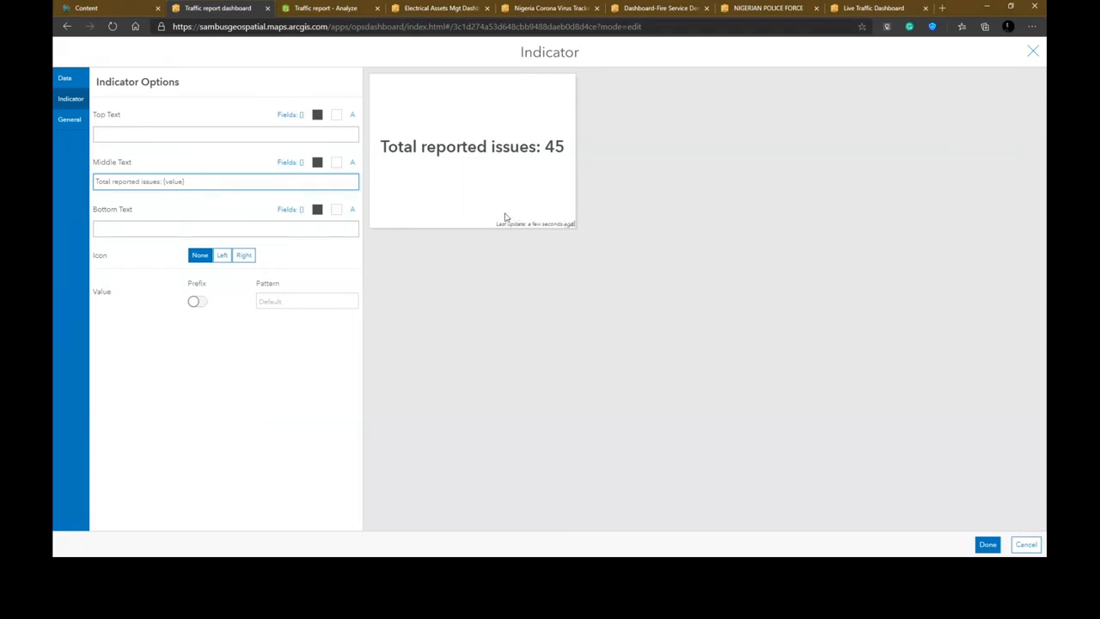
# - Turn off the indicator's last update text and finish the indicator
pyautogui.click(68, 122)
pyautogui.click(196, 263)
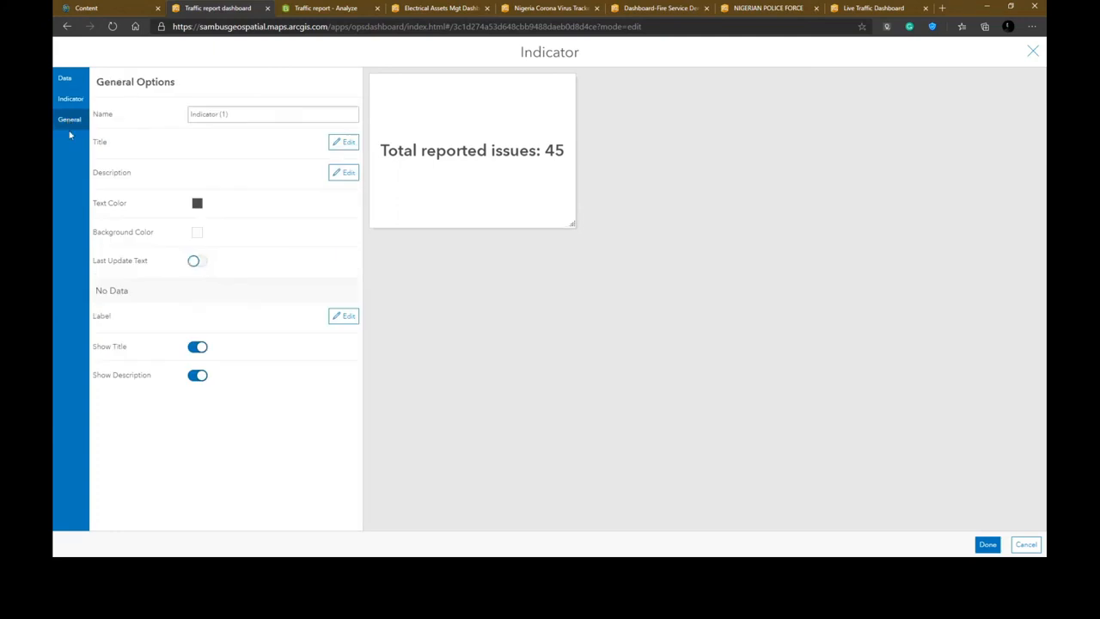
pyautogui.click(990, 545)
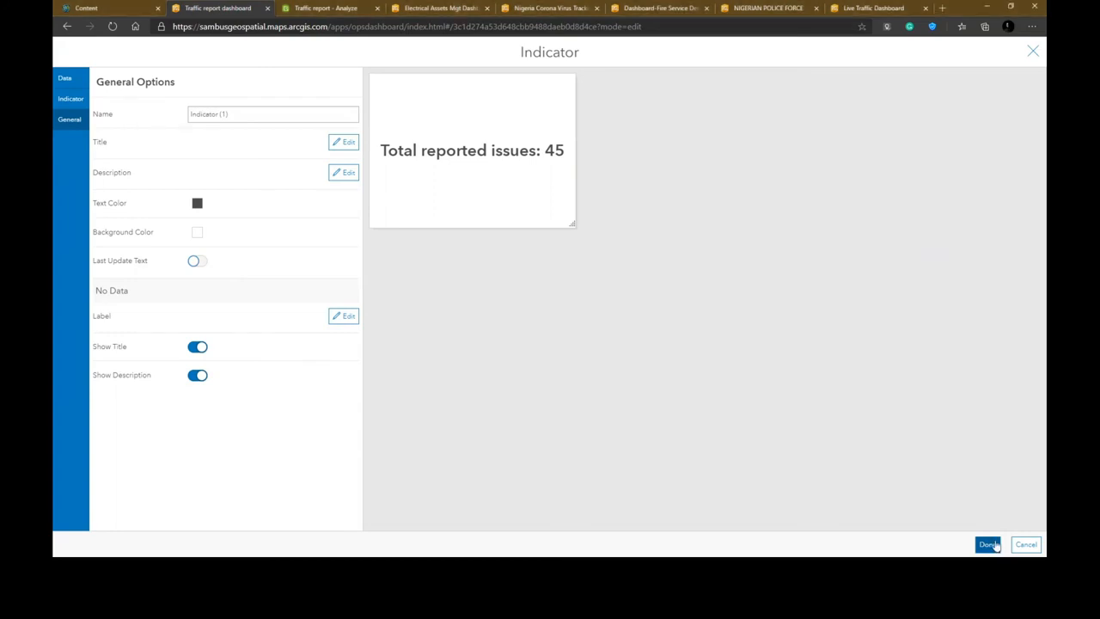
# - Finish the indicator and add a list element based on the Traffic report layer
pyautogui.click(990, 544)
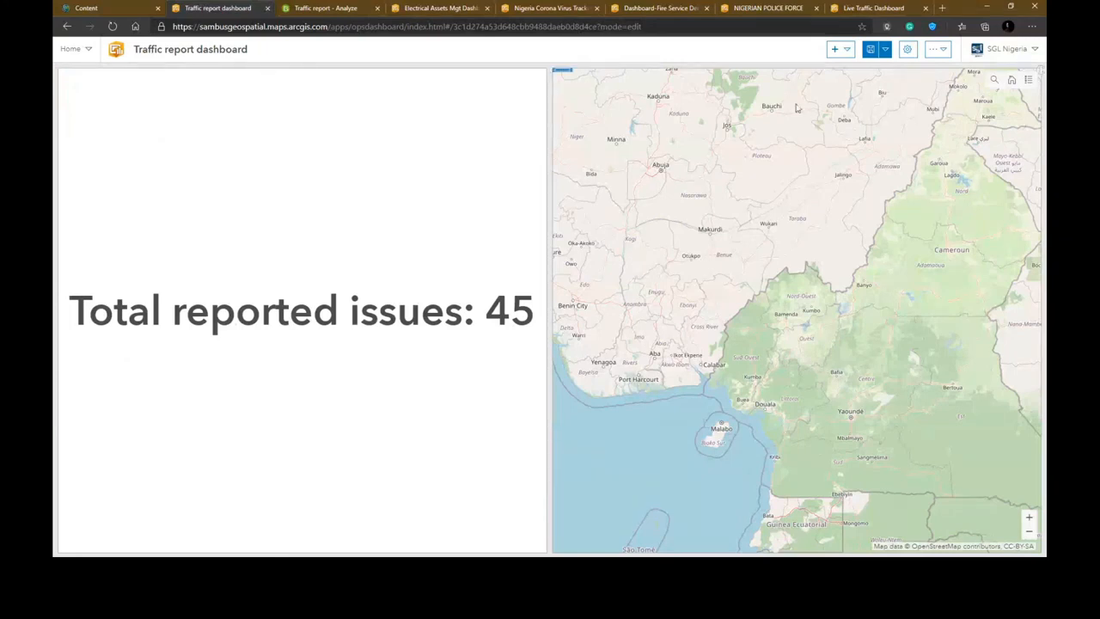
pyautogui.click(846, 54)
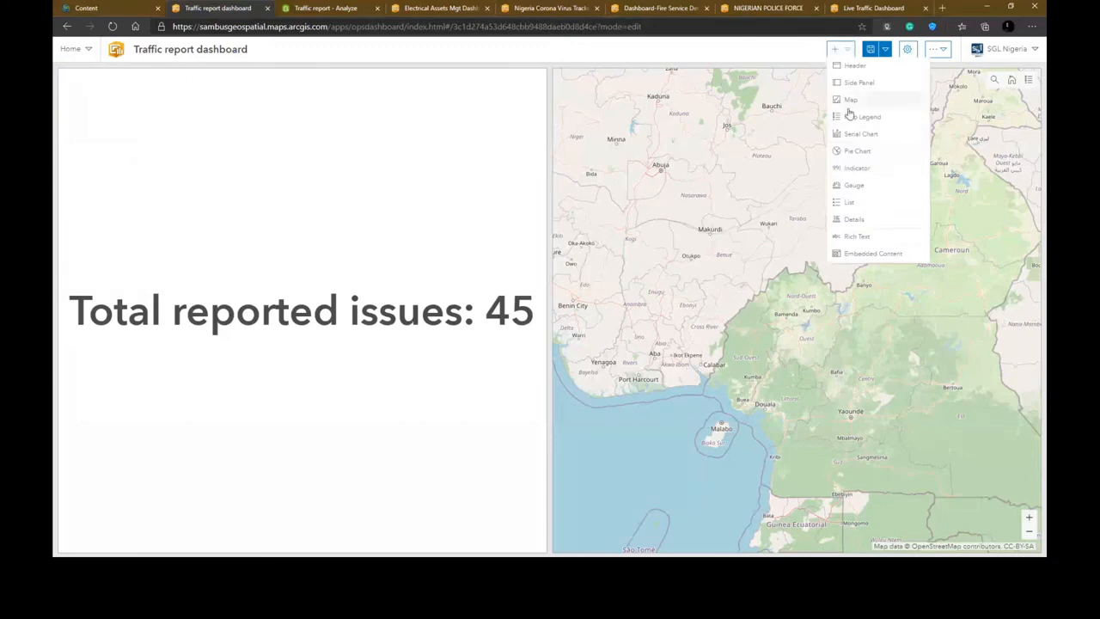
pyautogui.click(851, 203)
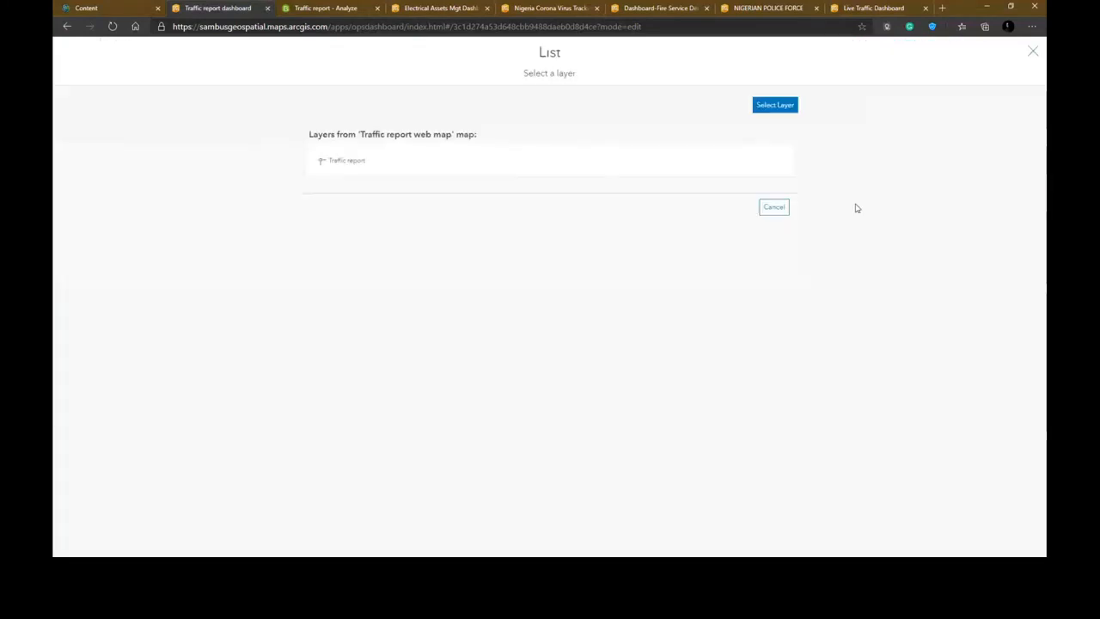
pyautogui.click(374, 163)
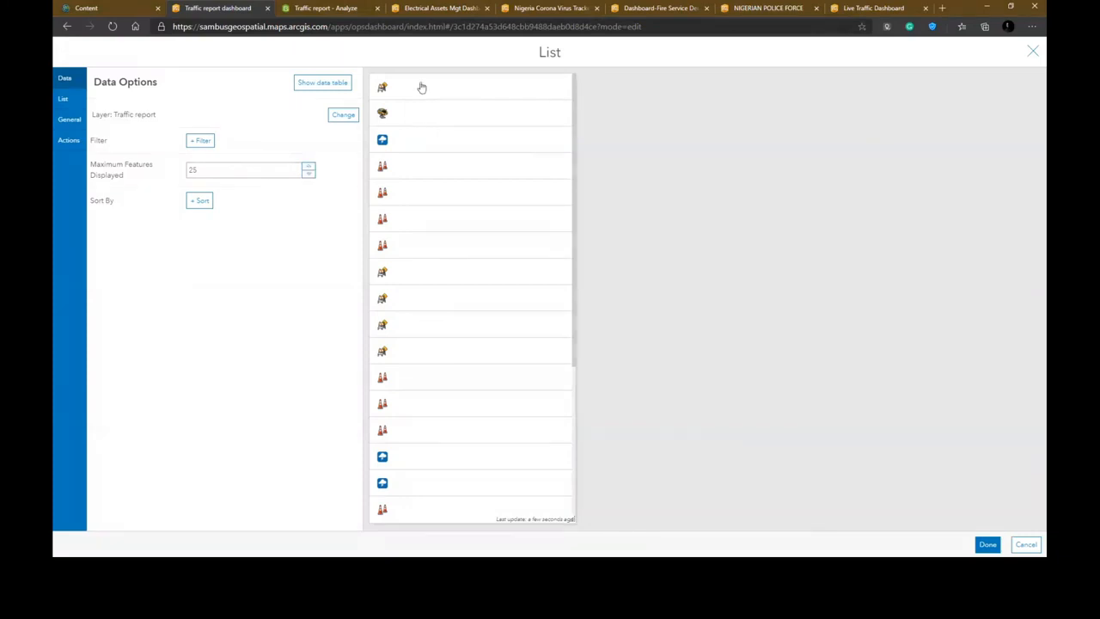
# - Set the list's line item text to the {street_name} and {issue_type} fields on separate lines
pyautogui.click(77, 106)
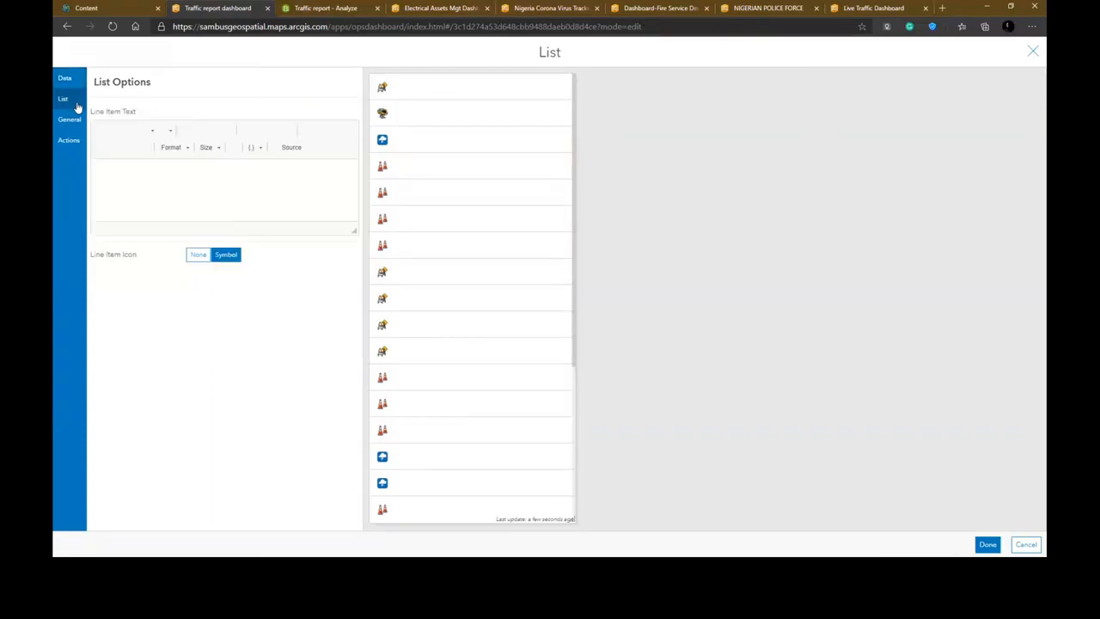
pyautogui.click(221, 170)
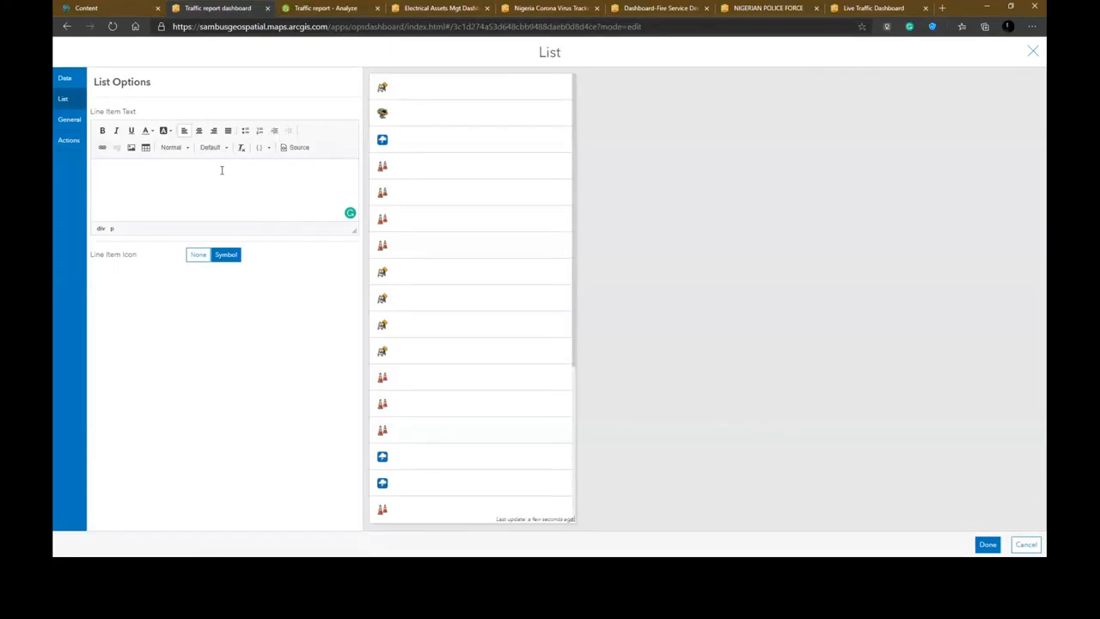
pyautogui.click(264, 150)
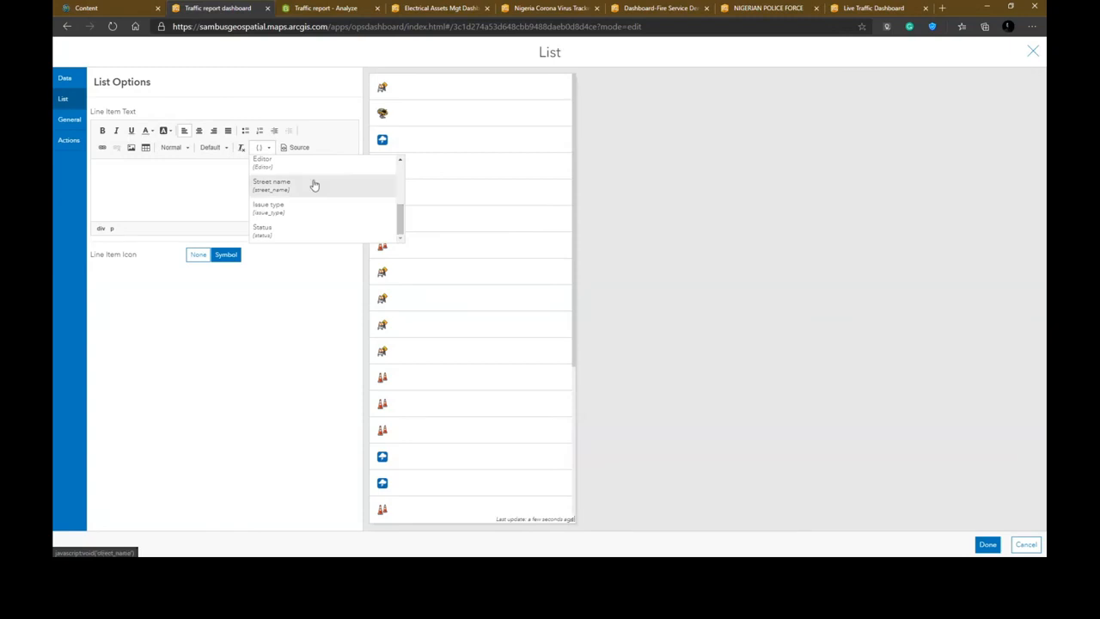
pyautogui.scroll(-1, 315, 185)
pyautogui.scroll(2, 315, 184)
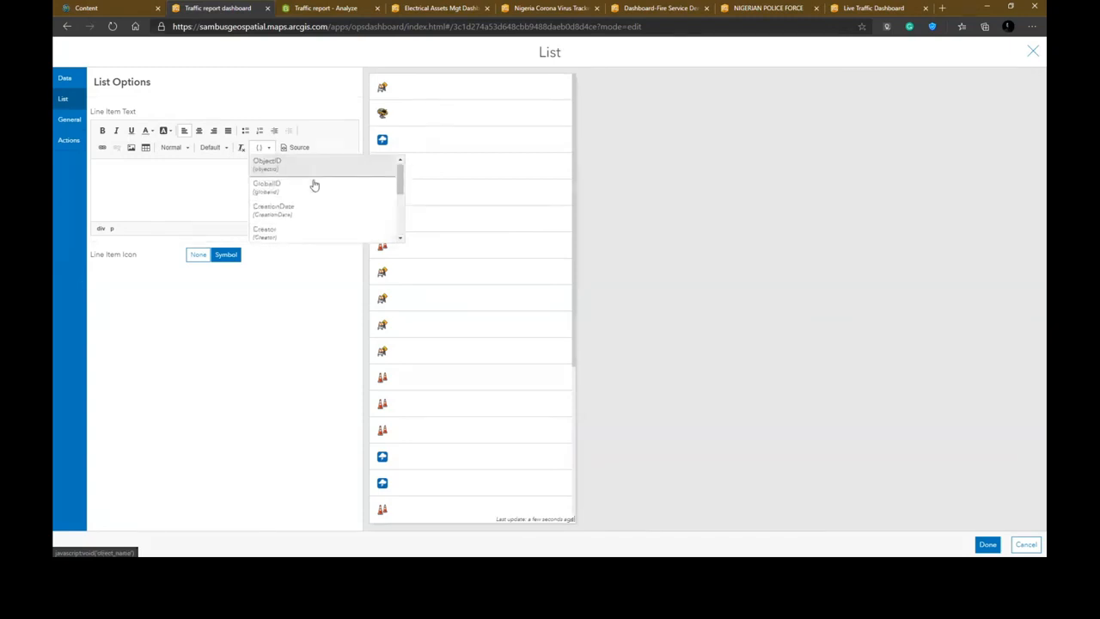
pyautogui.scroll(-2, 314, 185)
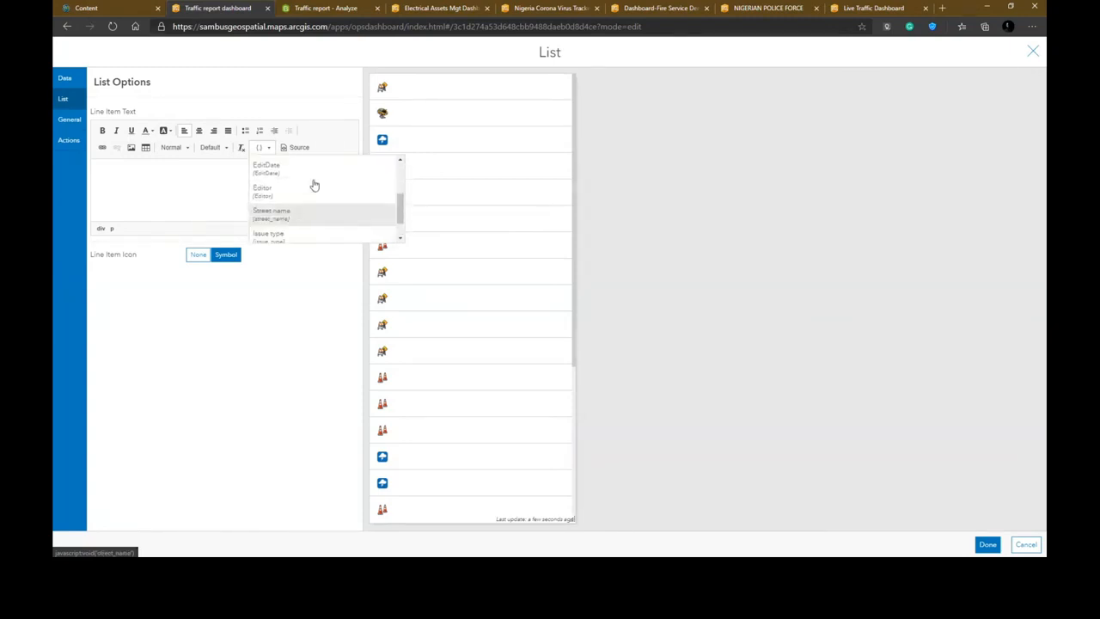
pyautogui.click(314, 218)
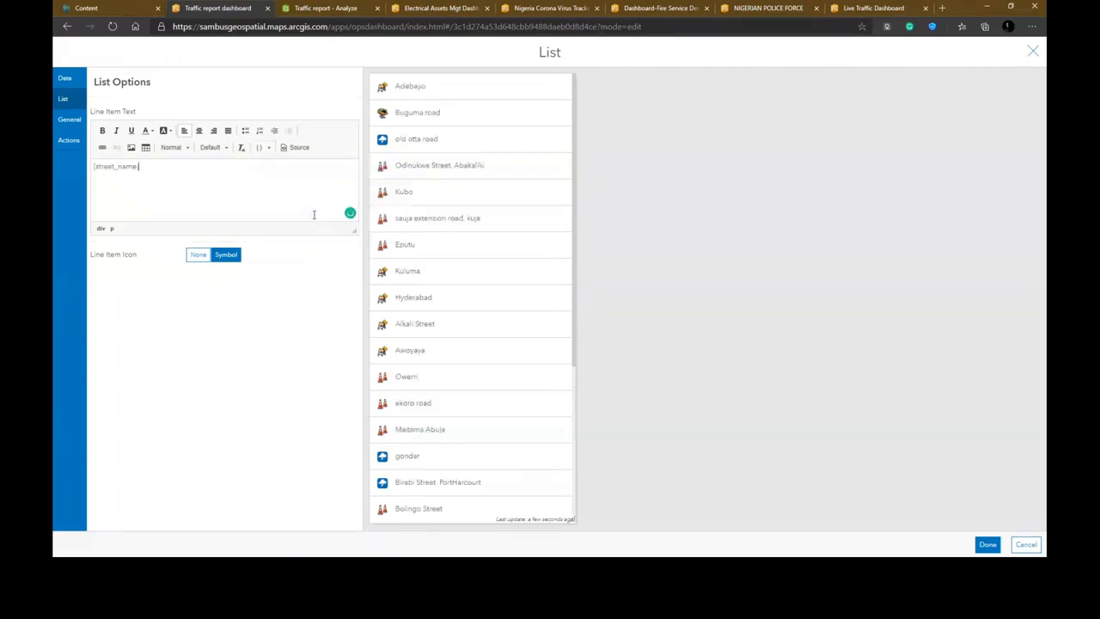
pyautogui.press('Return')
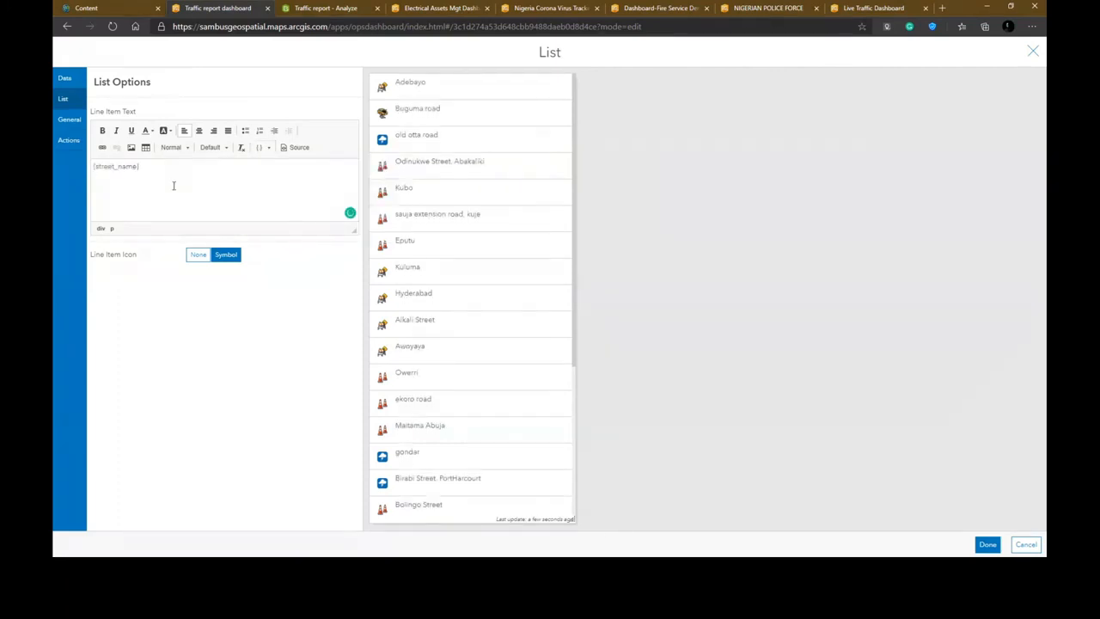
pyautogui.click(266, 148)
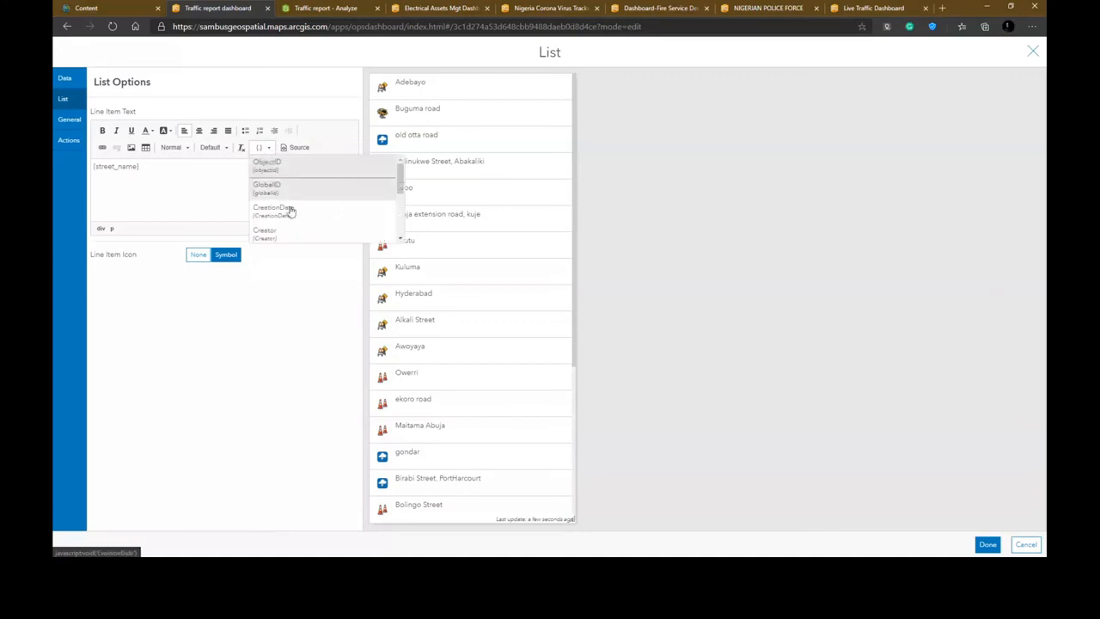
pyautogui.scroll(-3, 292, 232)
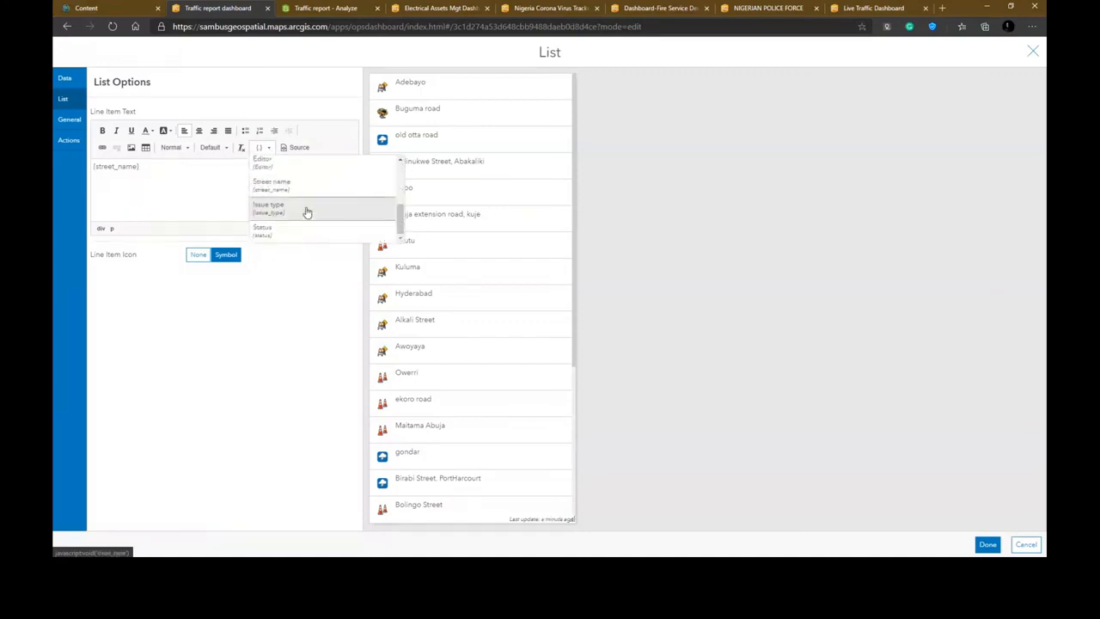
pyautogui.click(307, 208)
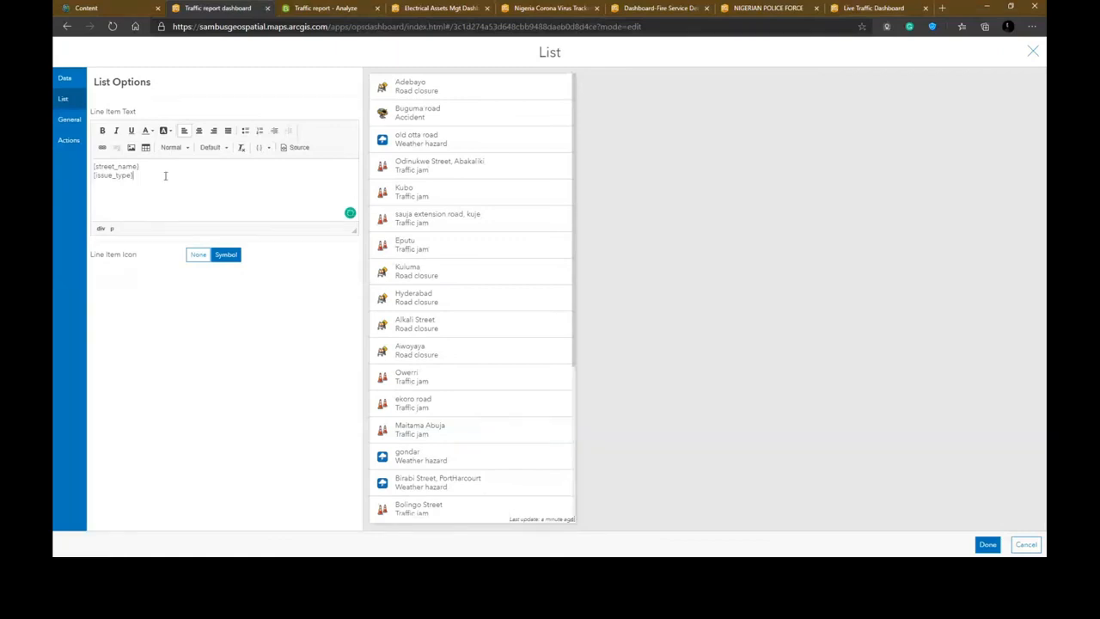
pyautogui.press('Return')
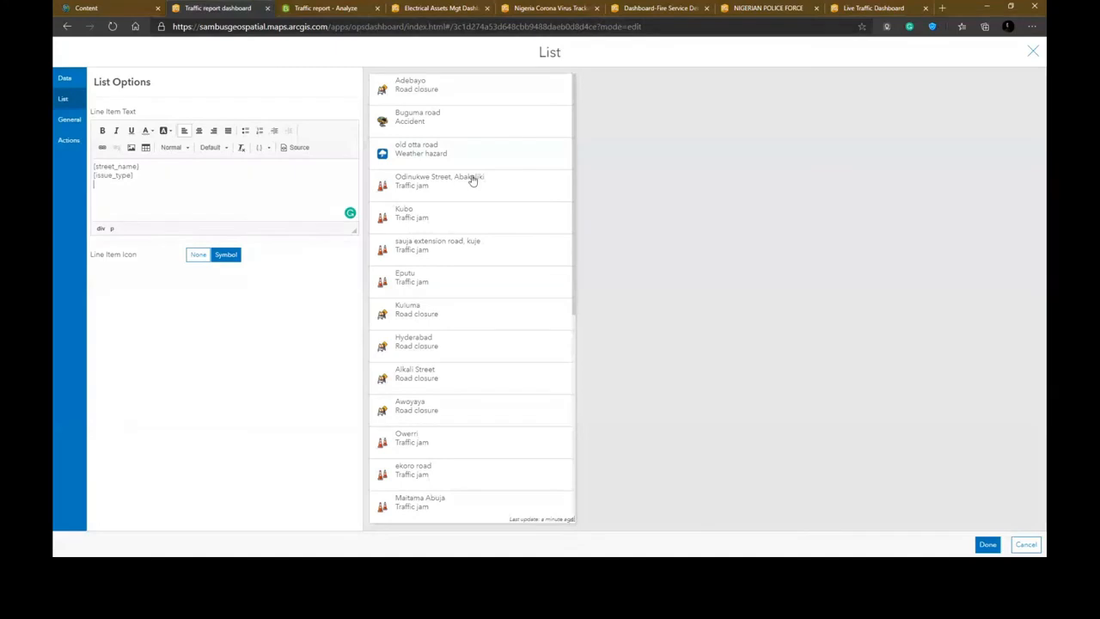
pyautogui.press('BackSpace')
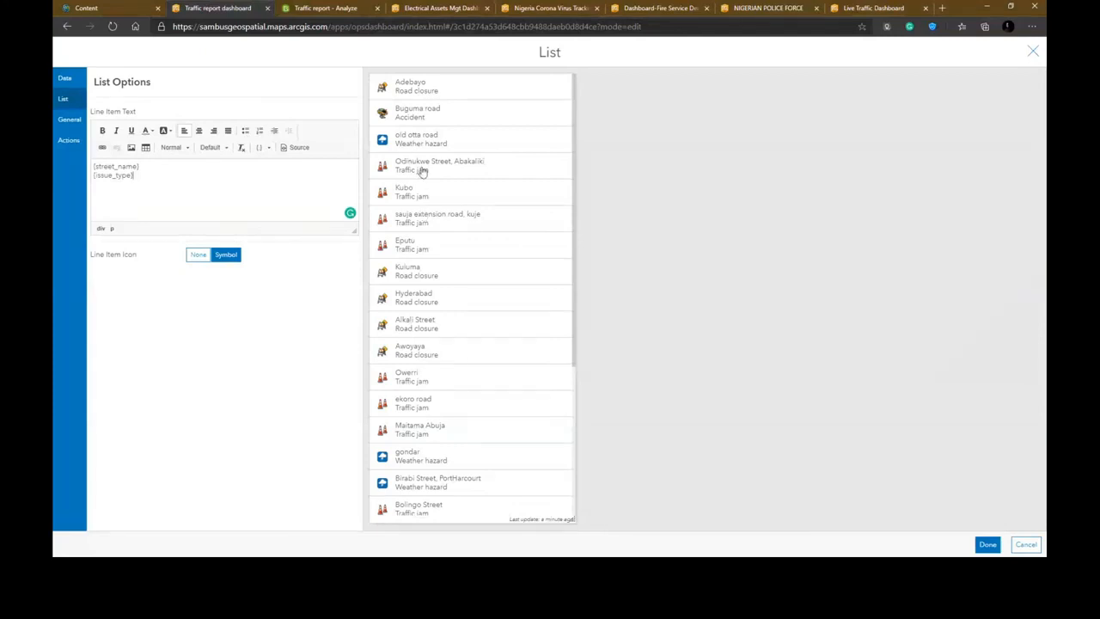
# - Set the list's maximum features displayed to 50
pyautogui.click(65, 83)
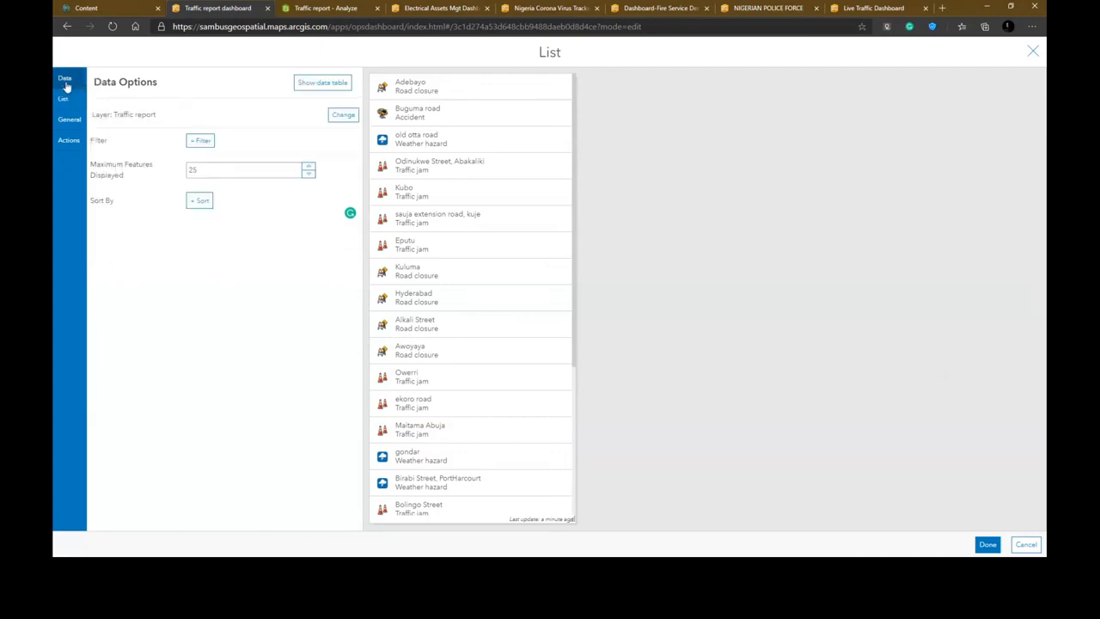
pyautogui.doubleClick(227, 167)
pyautogui.write('50')
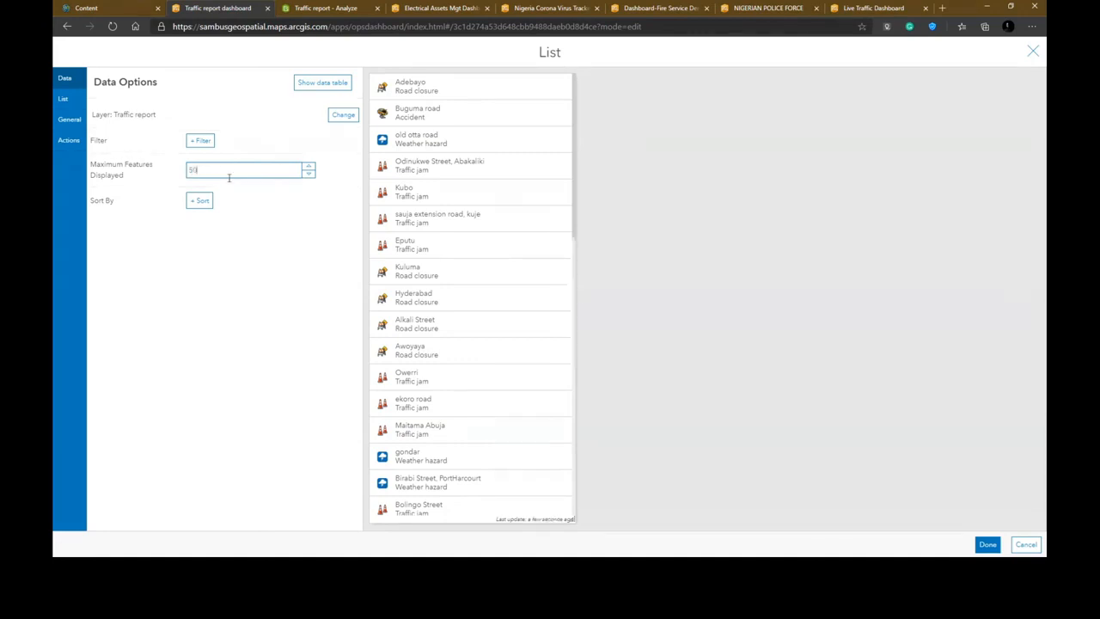
pyautogui.click(811, 401)
# - Filter the list to Status equal Pending and finish the list element
pyautogui.click(201, 142)
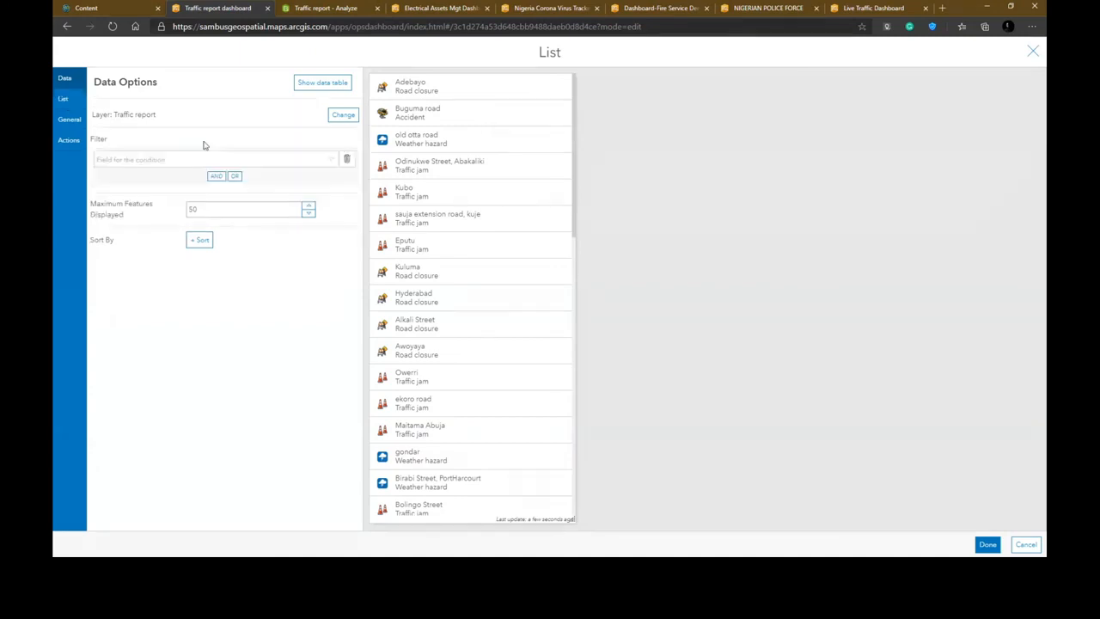
pyautogui.click(183, 160)
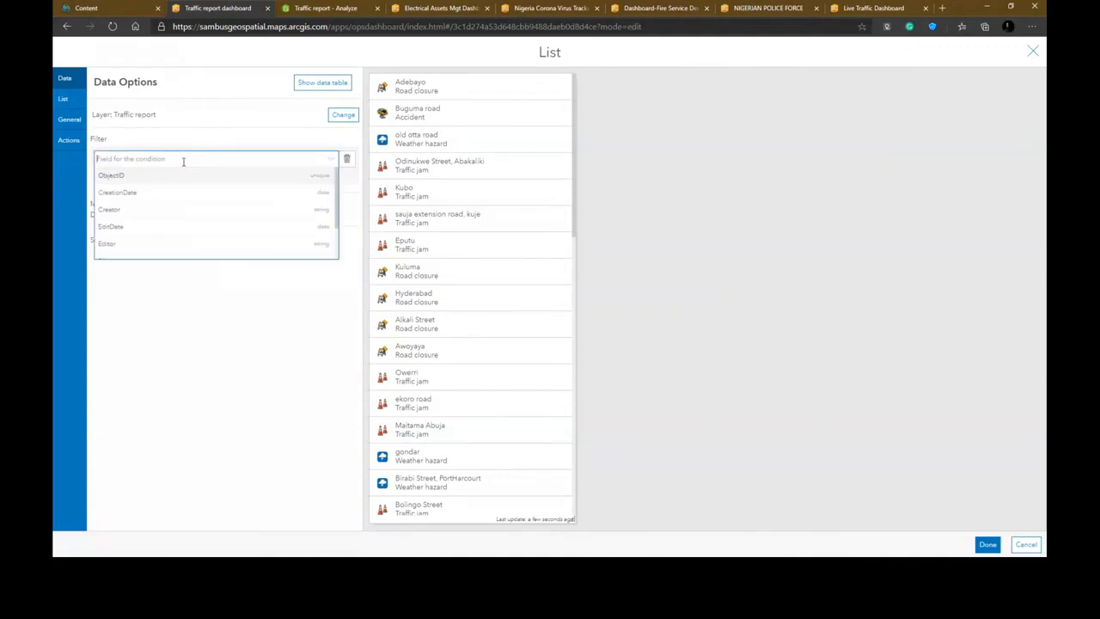
pyautogui.scroll(-1, 158, 222)
pyautogui.scroll(-1, 158, 222)
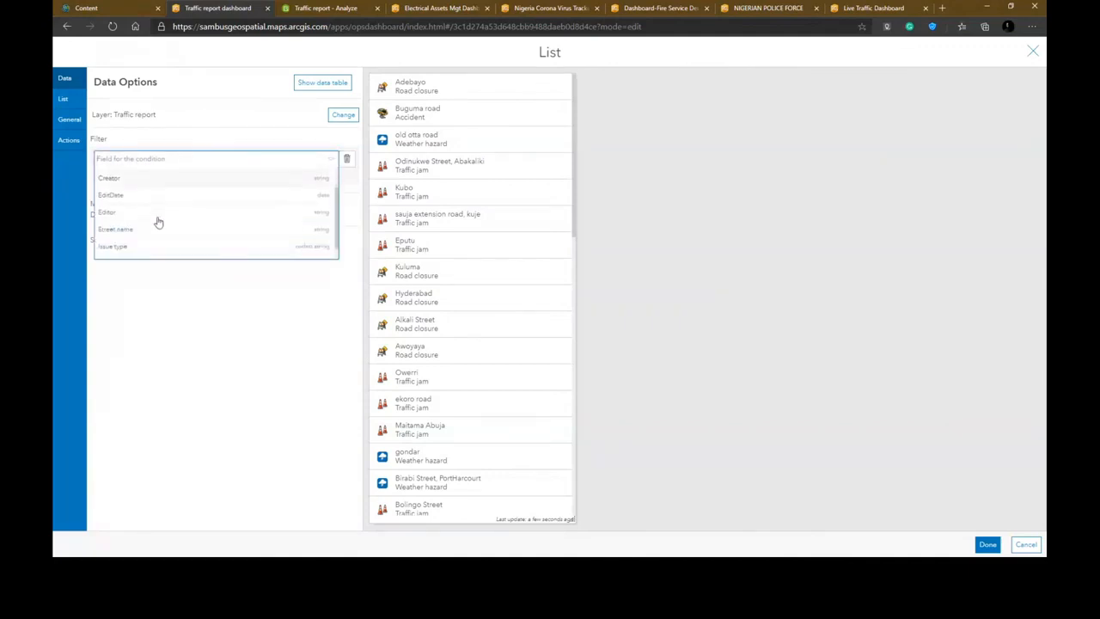
pyautogui.scroll(-1, 145, 241)
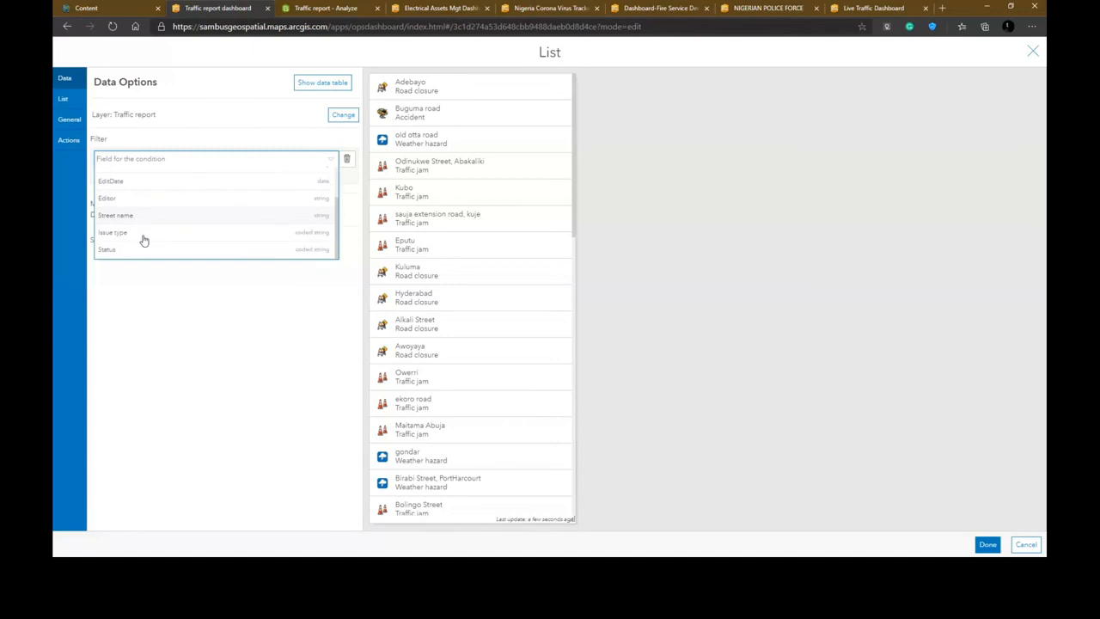
pyautogui.click(143, 250)
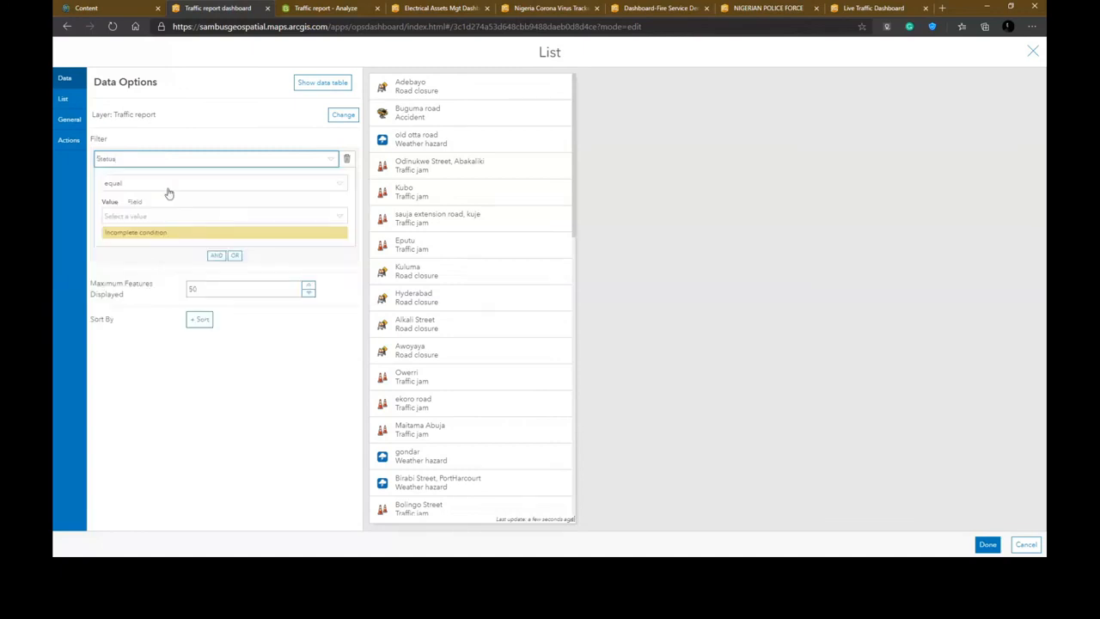
pyautogui.click(164, 215)
pyautogui.click(155, 249)
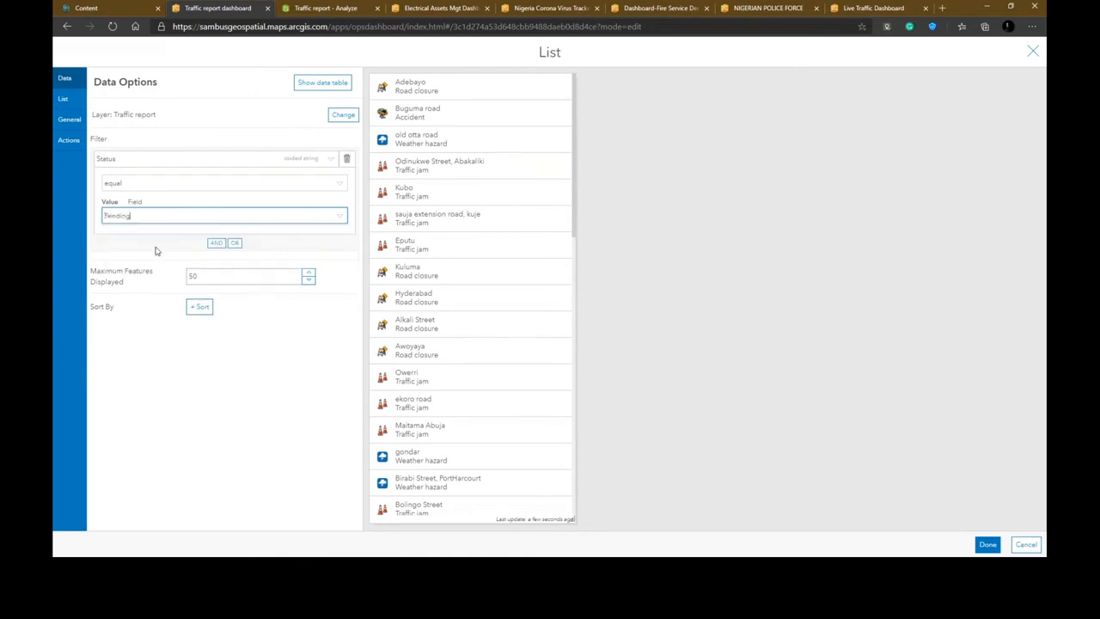
pyautogui.click(278, 380)
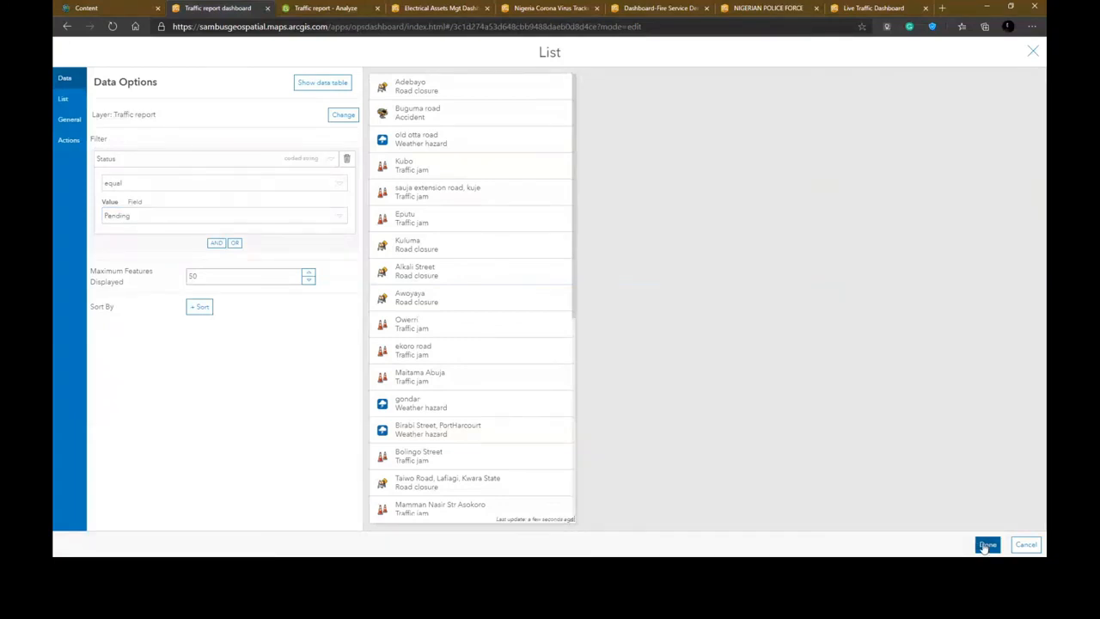
pyautogui.click(986, 544)
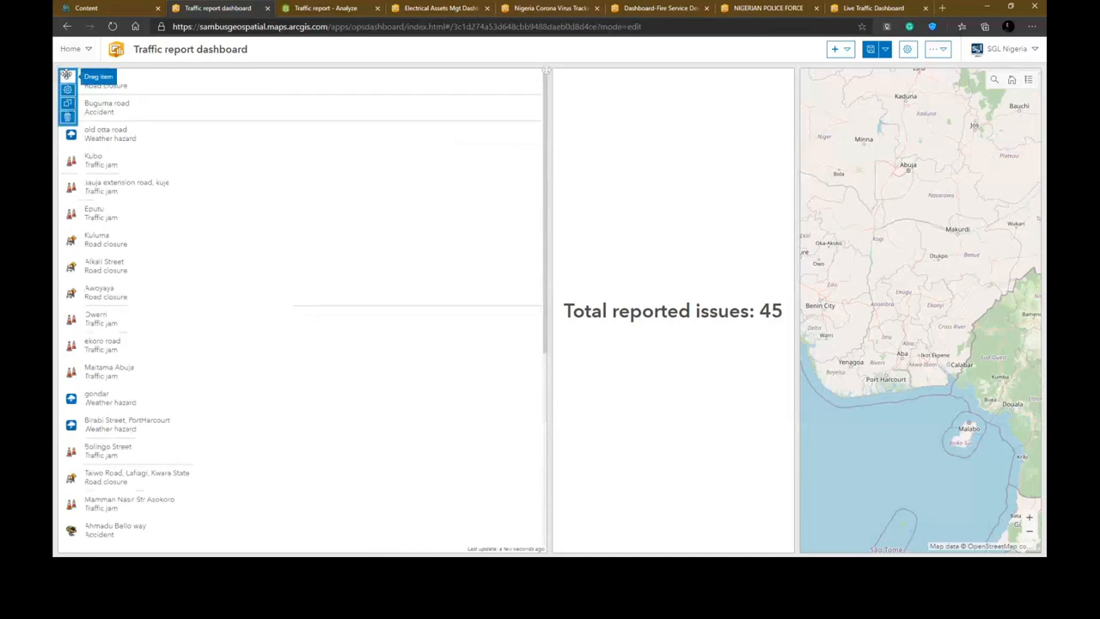
# - Move the list element below the indicator in the left column
pyautogui.moveTo(66, 74); pyautogui.dragTo(189, 223)
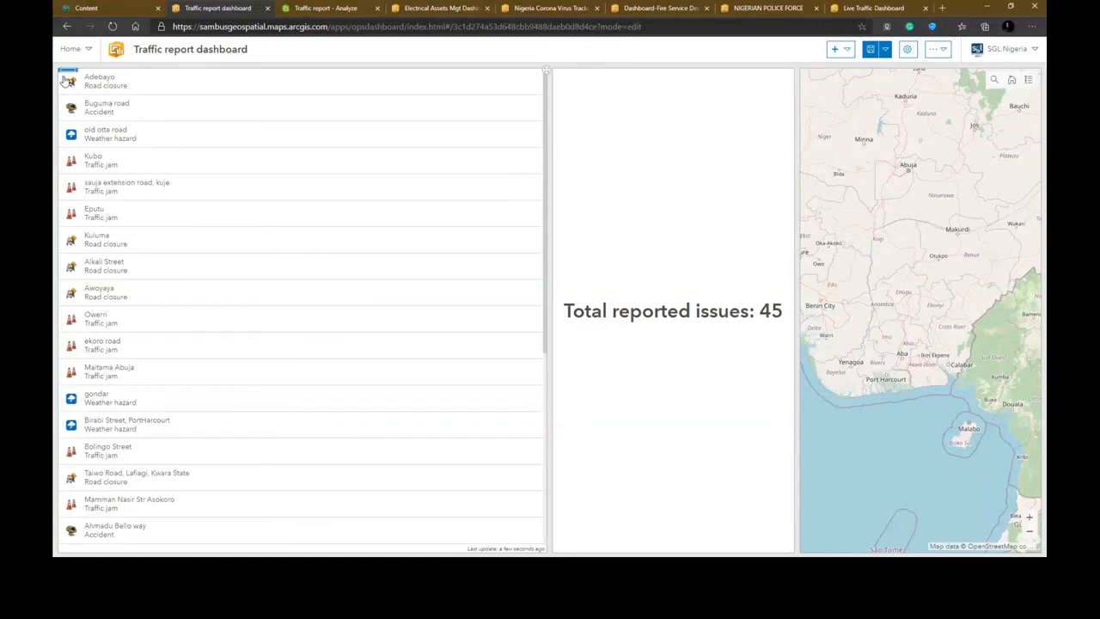
pyautogui.moveTo(66, 76)
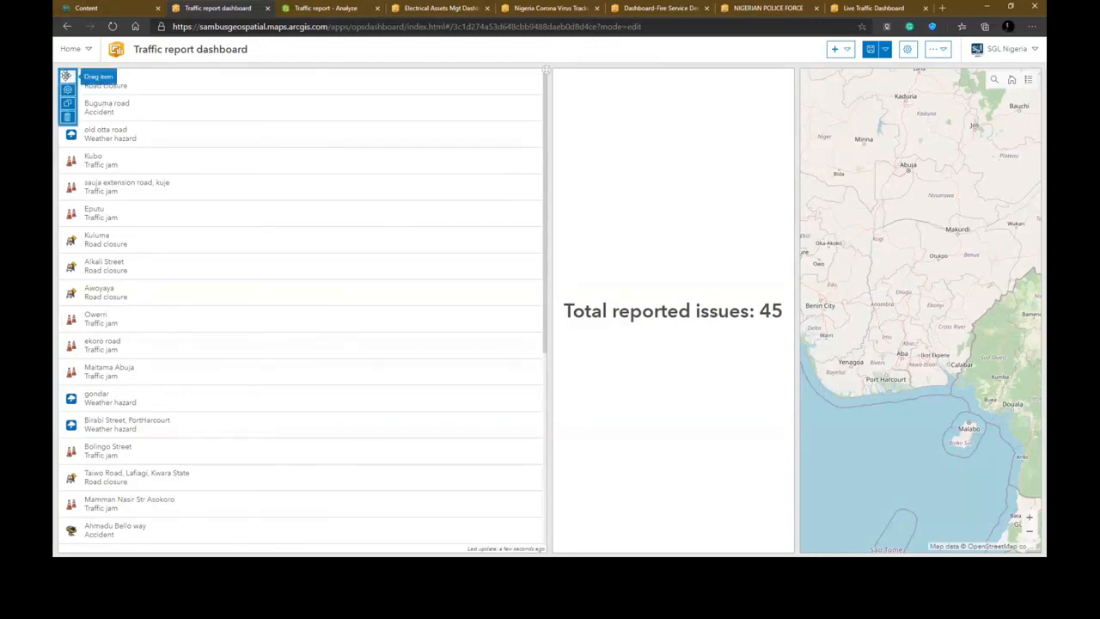
pyautogui.moveTo(66, 76); pyautogui.dragTo(670, 531)
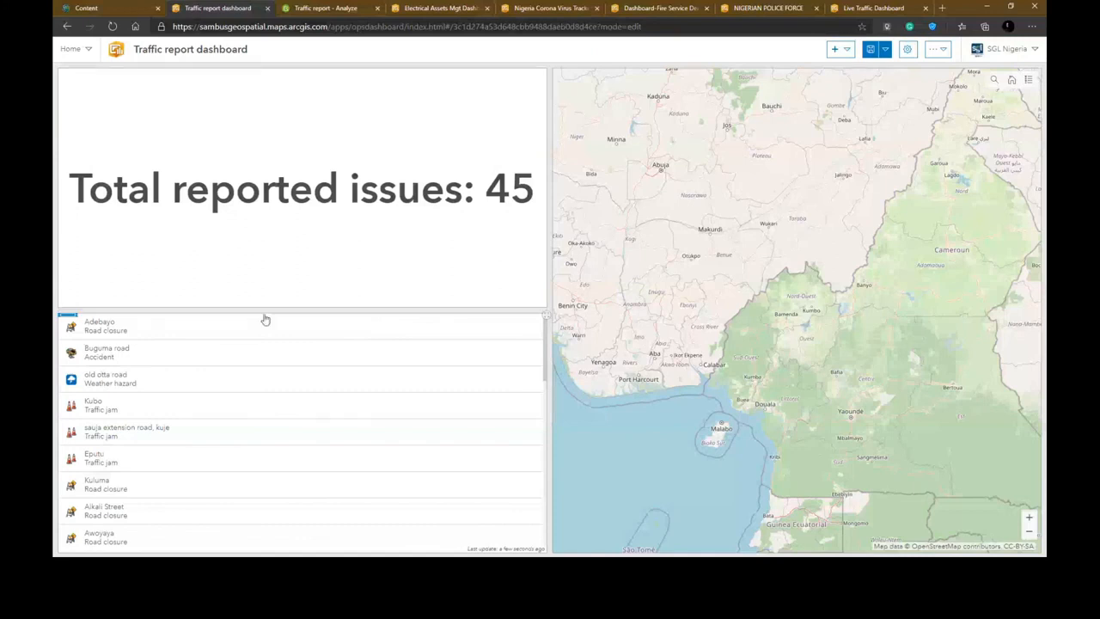
# - Shrink the indicator's height and narrow the indicator and list column to widen the map
pyautogui.moveTo(265, 309); pyautogui.dragTo(294, 108)
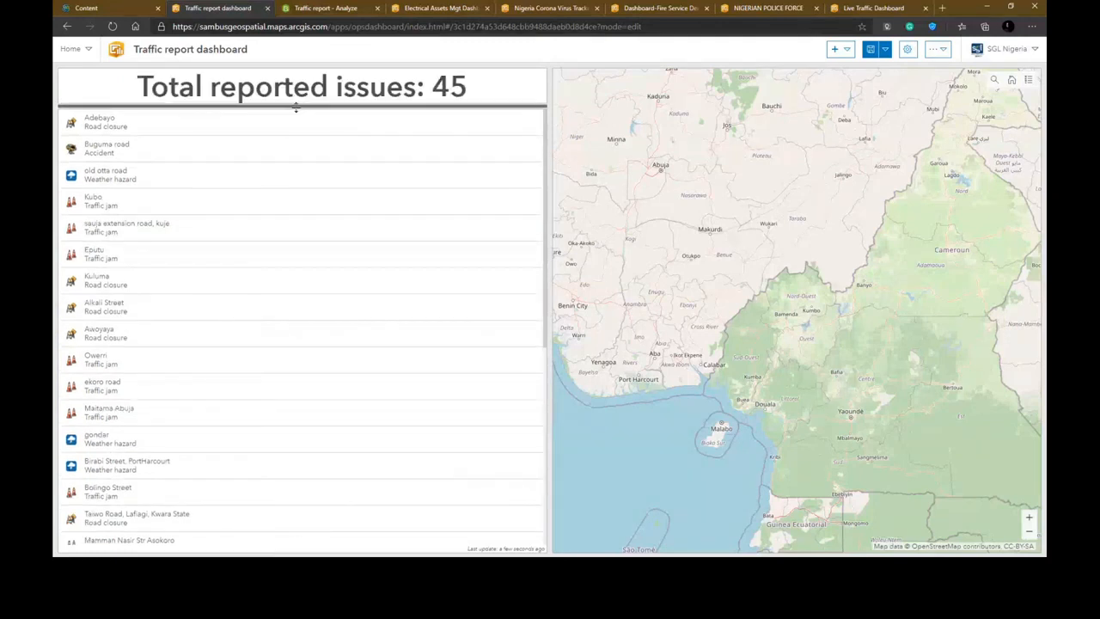
pyautogui.moveTo(296, 106); pyautogui.dragTo(296, 103)
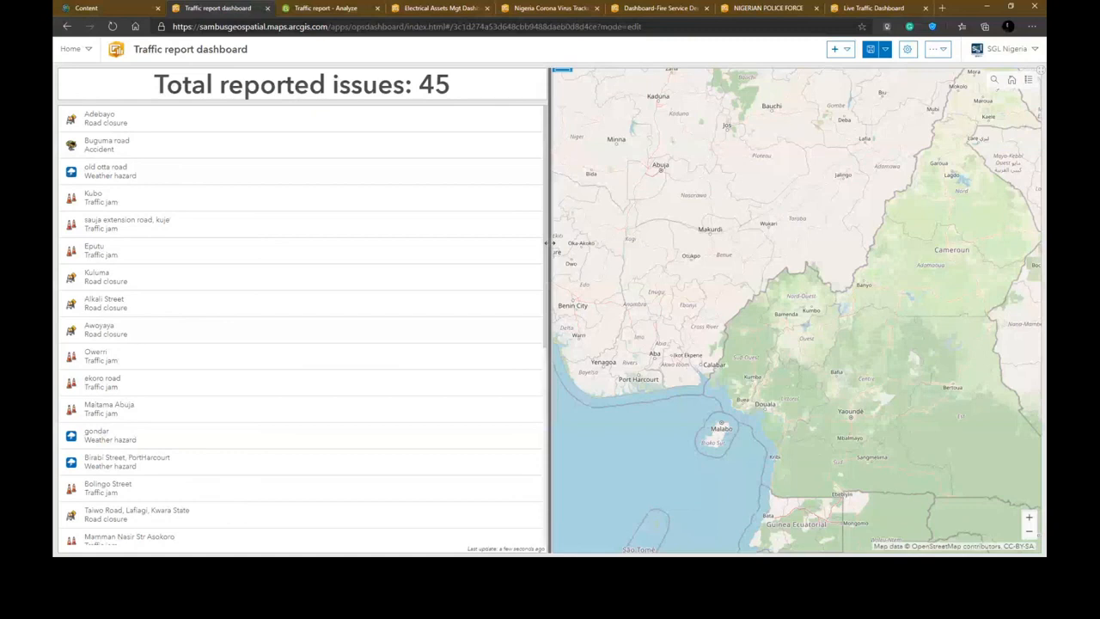
pyautogui.moveTo(550, 244); pyautogui.dragTo(265, 180)
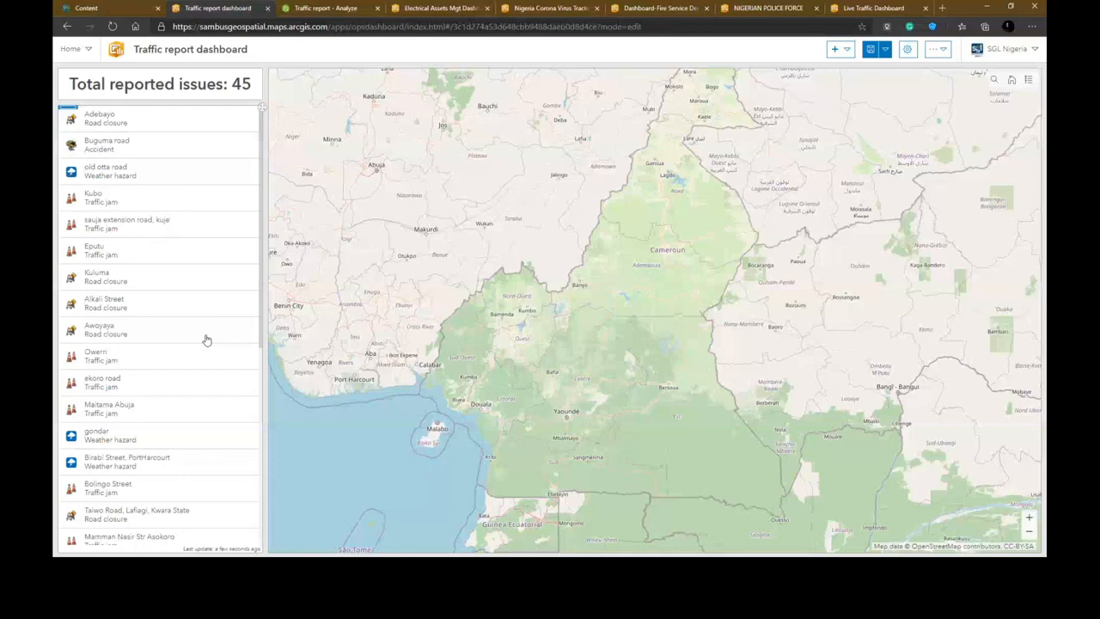
# - Add another indicator element based on the Traffic report layer
pyautogui.click(839, 49)
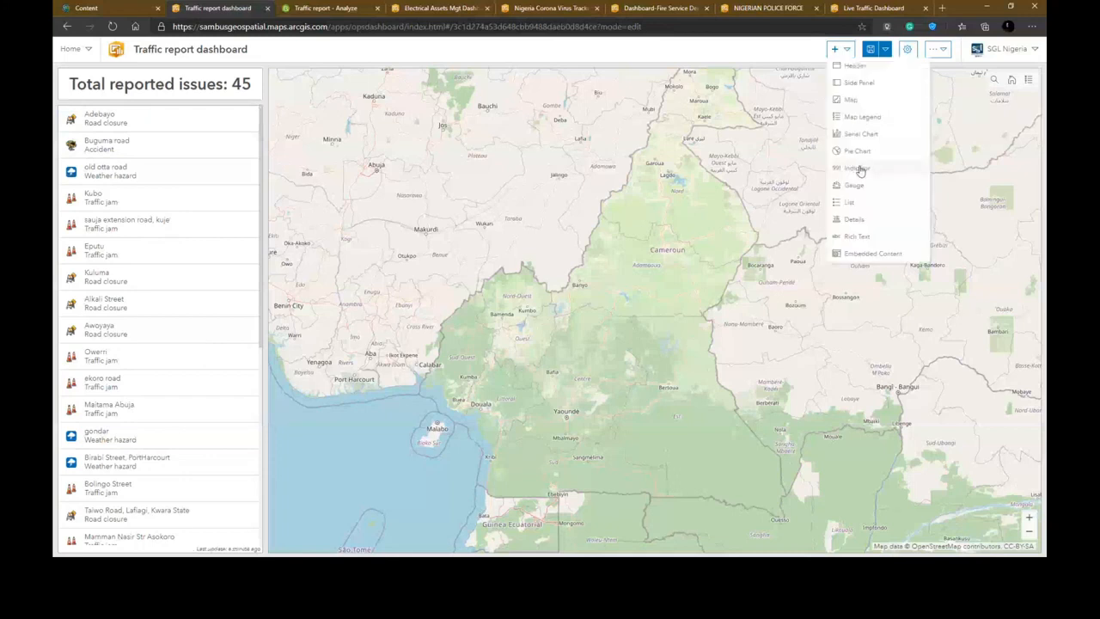
pyautogui.click(858, 168)
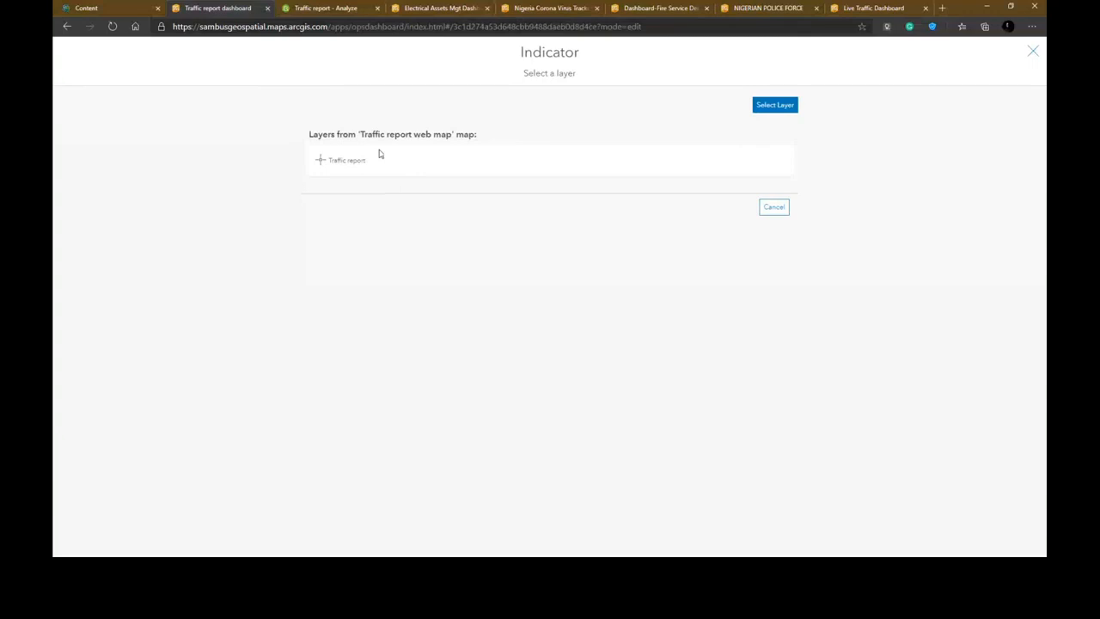
pyautogui.click(379, 156)
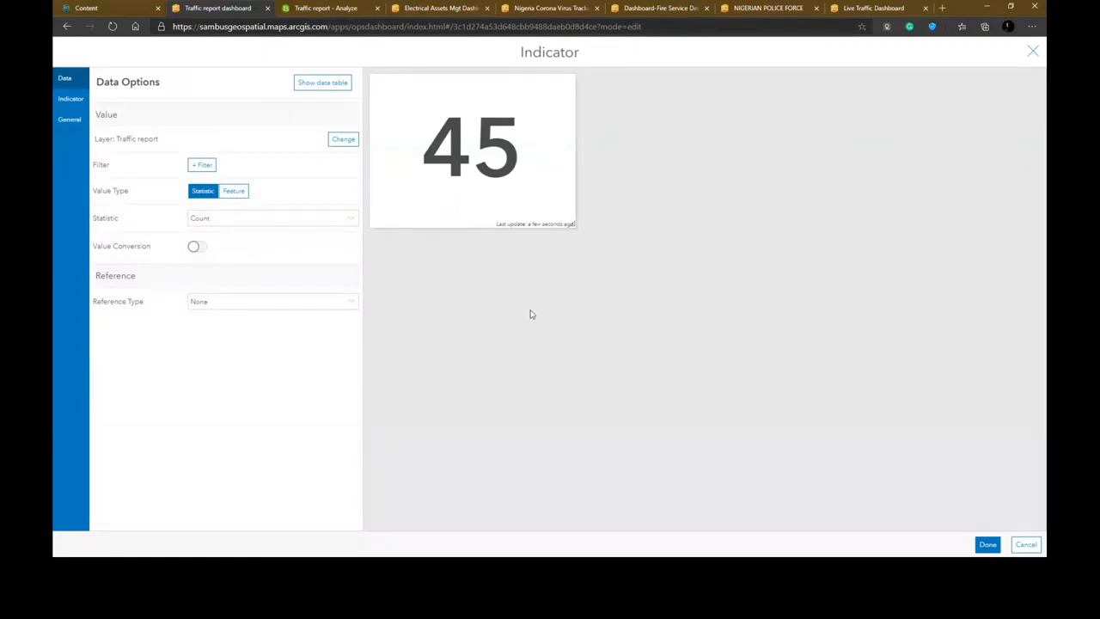
# - Filter the new indicator to Issue type equal Weather hazard
pyautogui.click(208, 167)
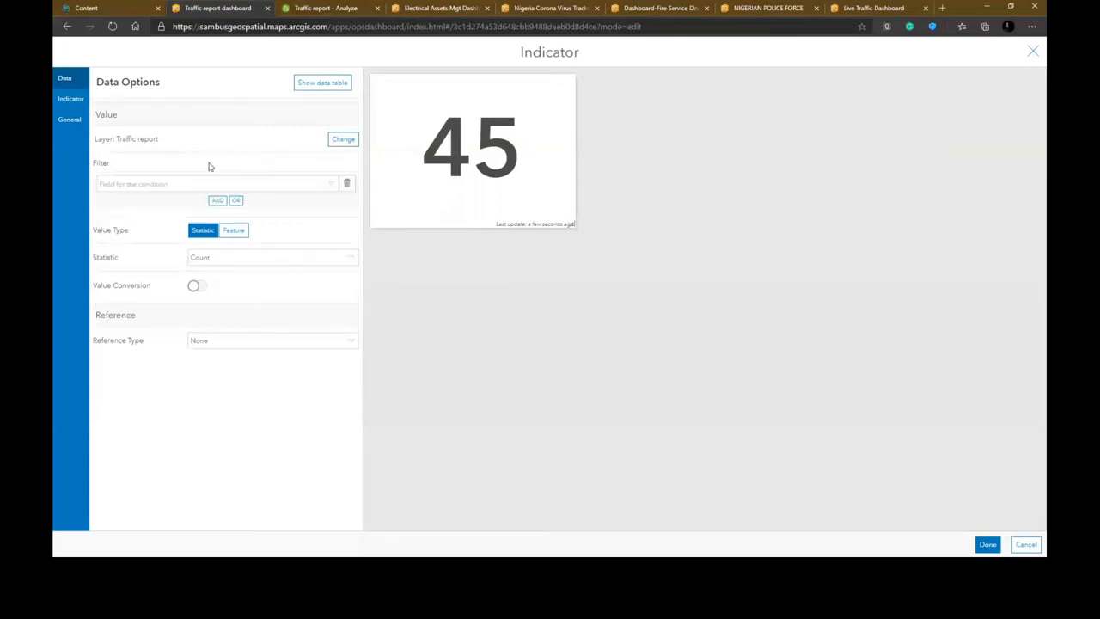
pyautogui.click(137, 186)
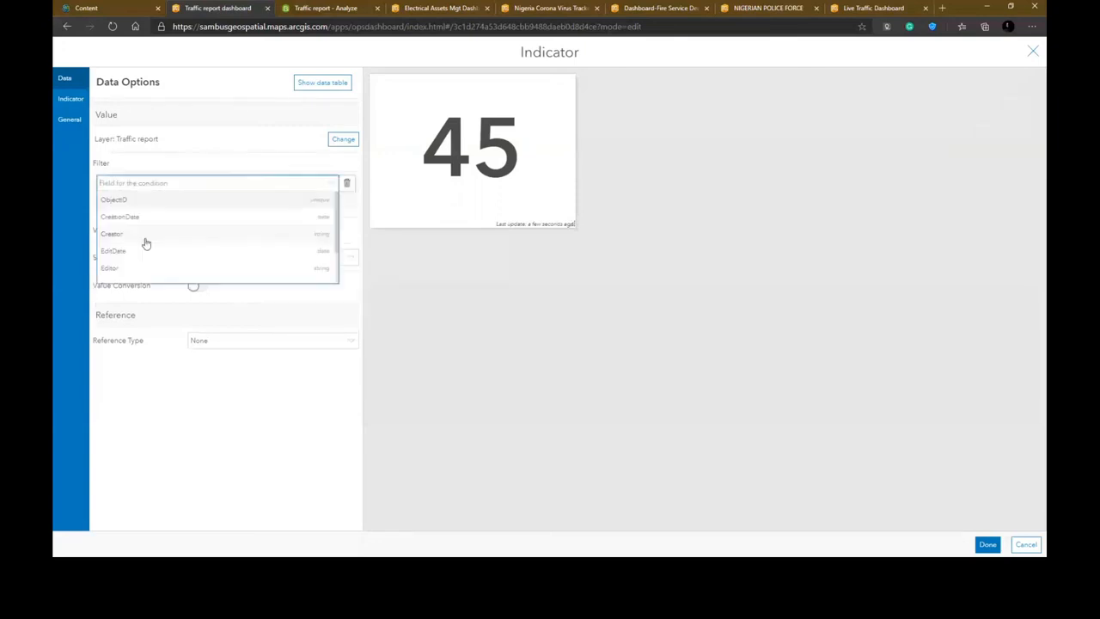
pyautogui.scroll(-2, 146, 244)
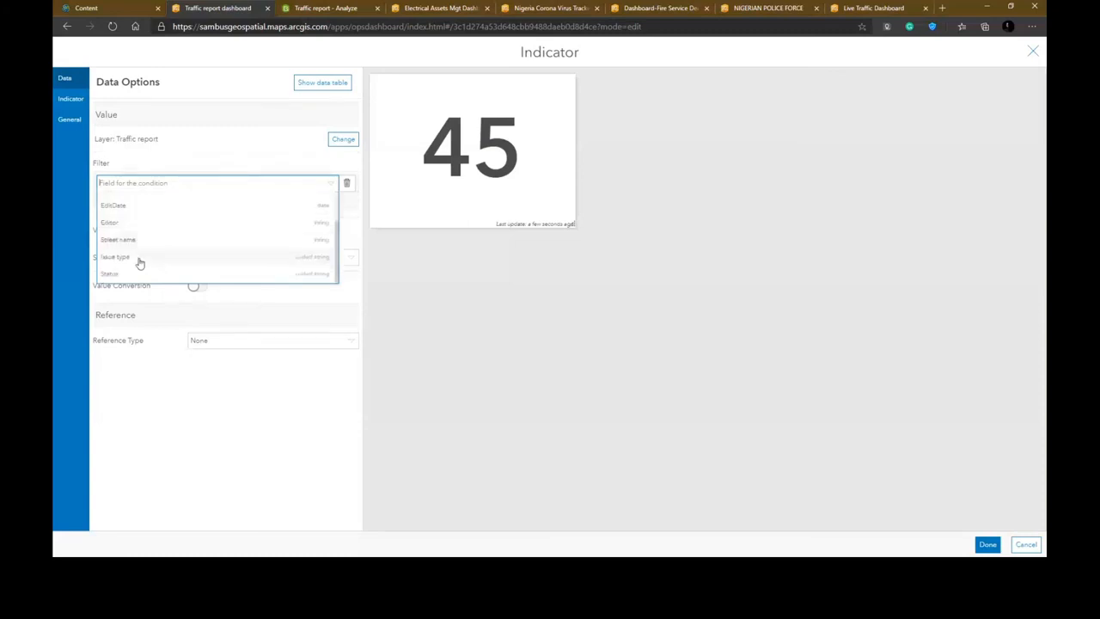
pyautogui.click(140, 260)
pyautogui.click(159, 242)
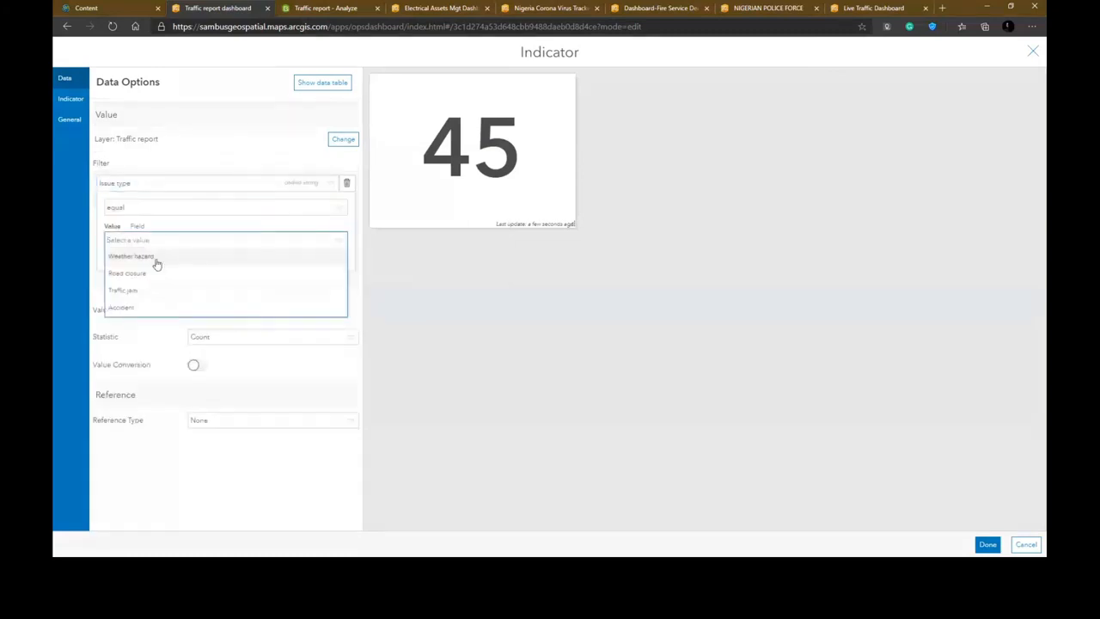
pyautogui.click(130, 256)
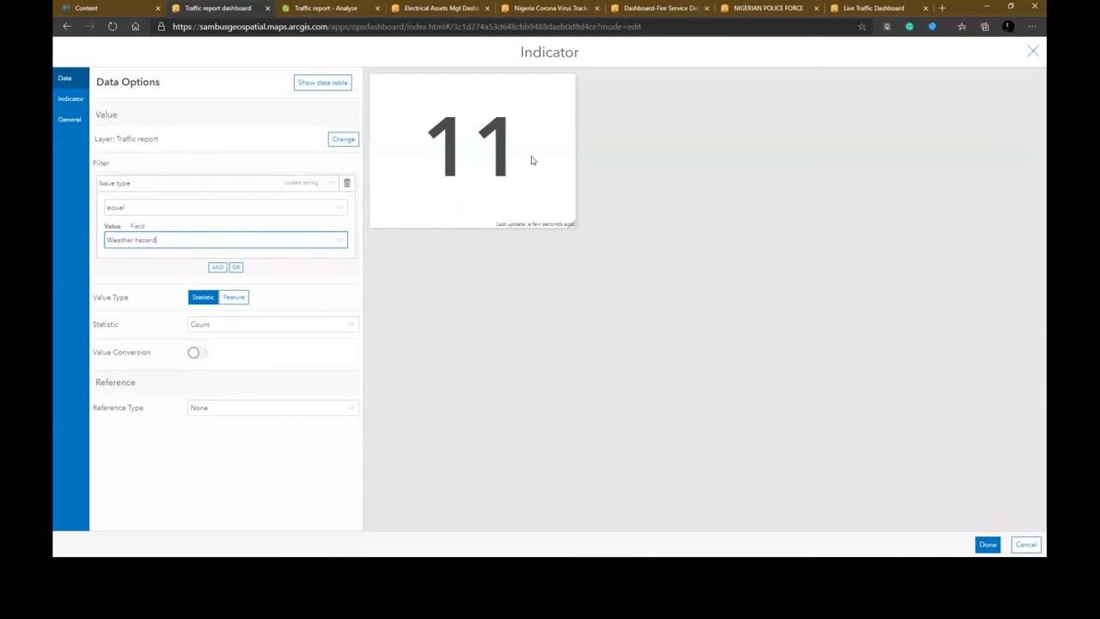
# - Set the indicator's top text to Weather hazard
pyautogui.click(71, 99)
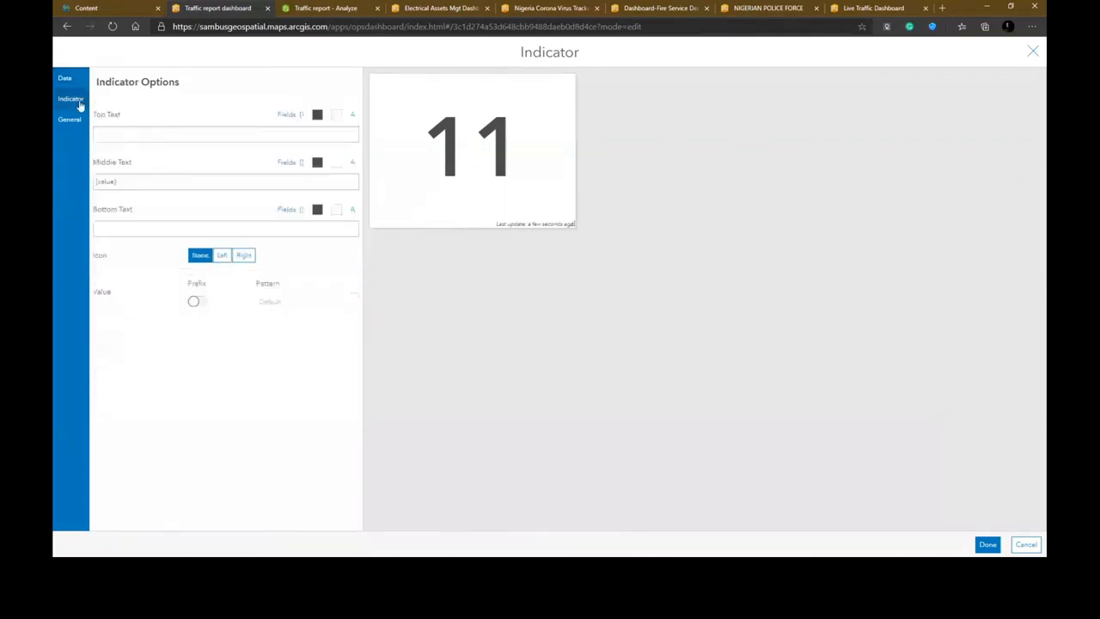
pyautogui.click(150, 134)
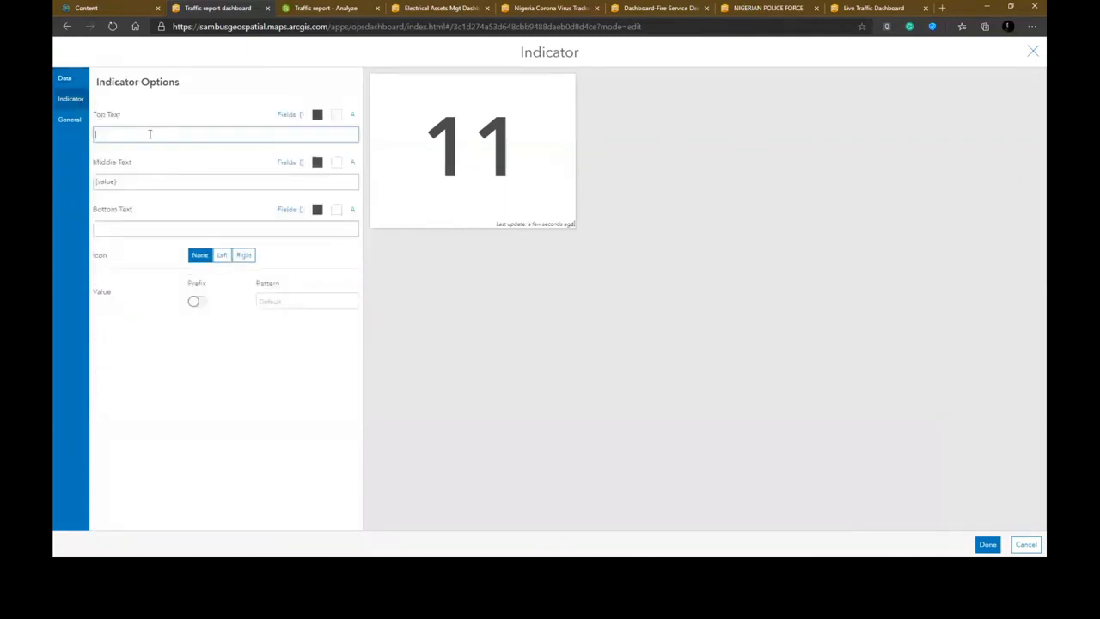
pyautogui.write('We')
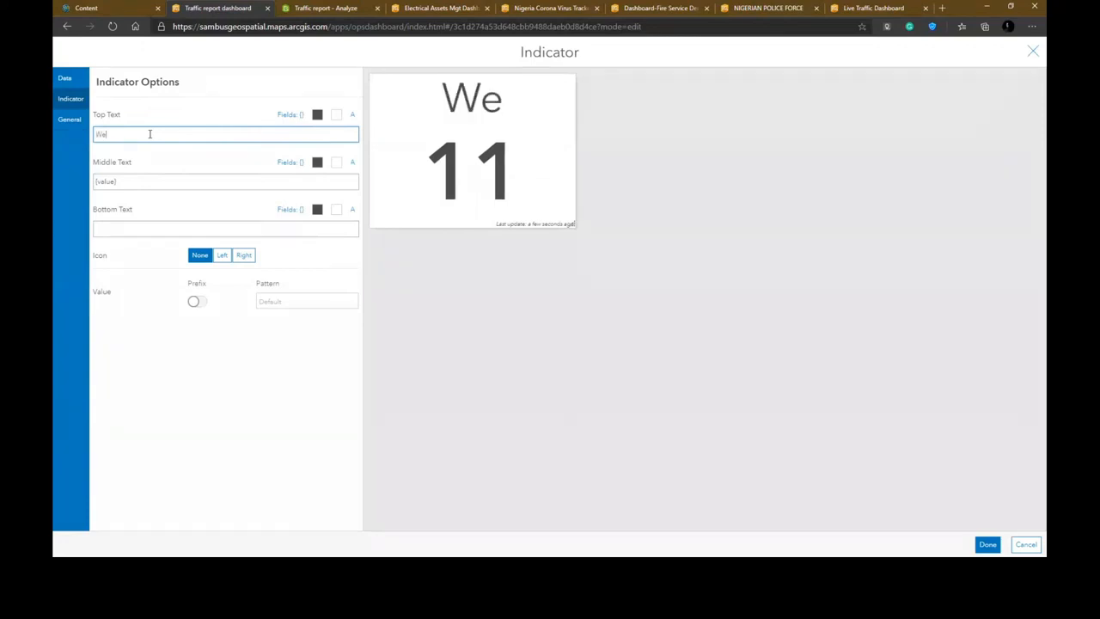
pyautogui.write('ather hazard')
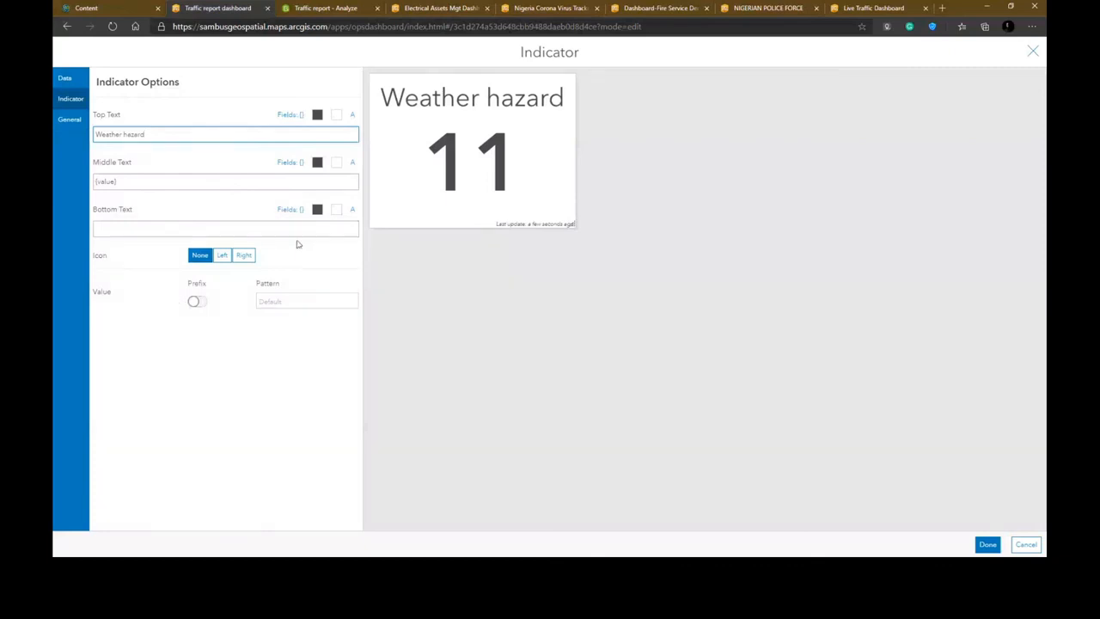
# - Place an icon on the left of the indicator, choosing the storm cloud with lightning symbol
pyautogui.click(225, 256)
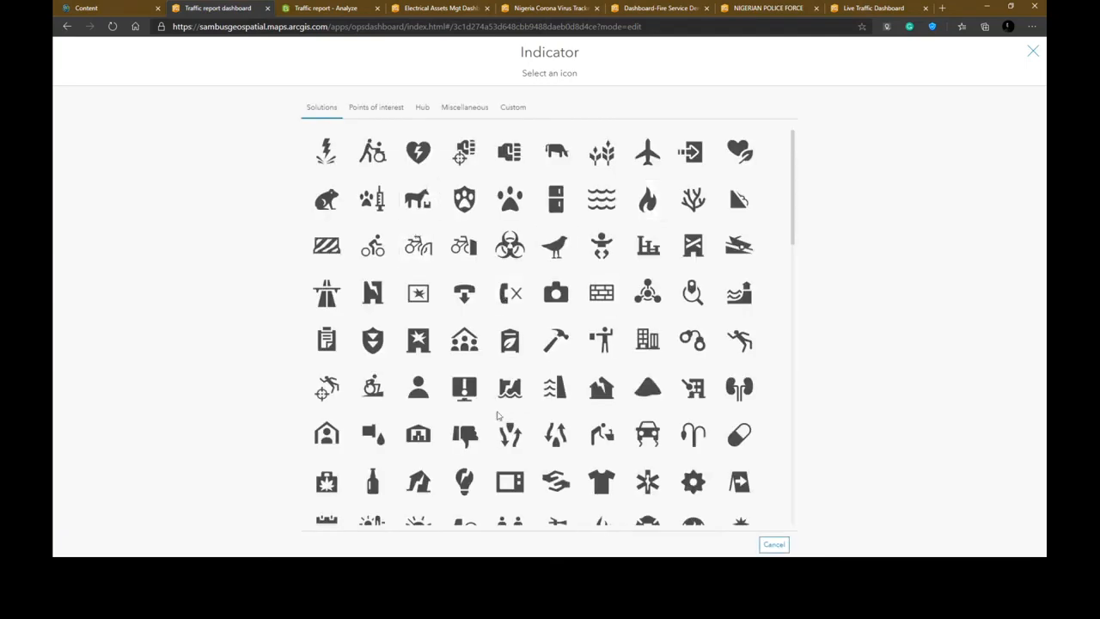
pyautogui.scroll(-1, 497, 416)
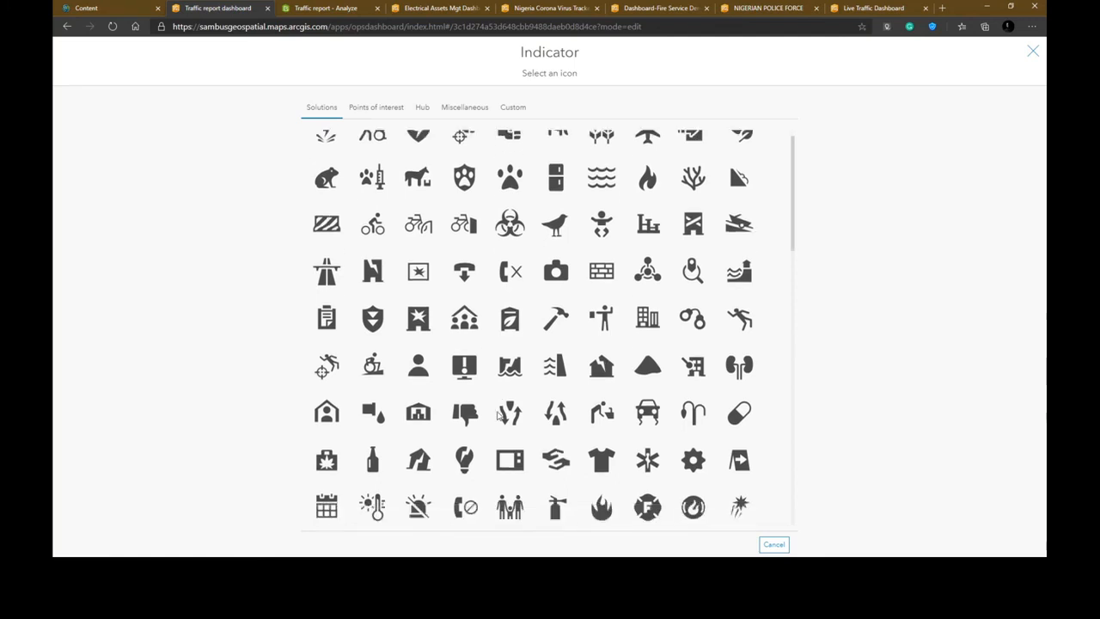
pyautogui.scroll(-1, 496, 416)
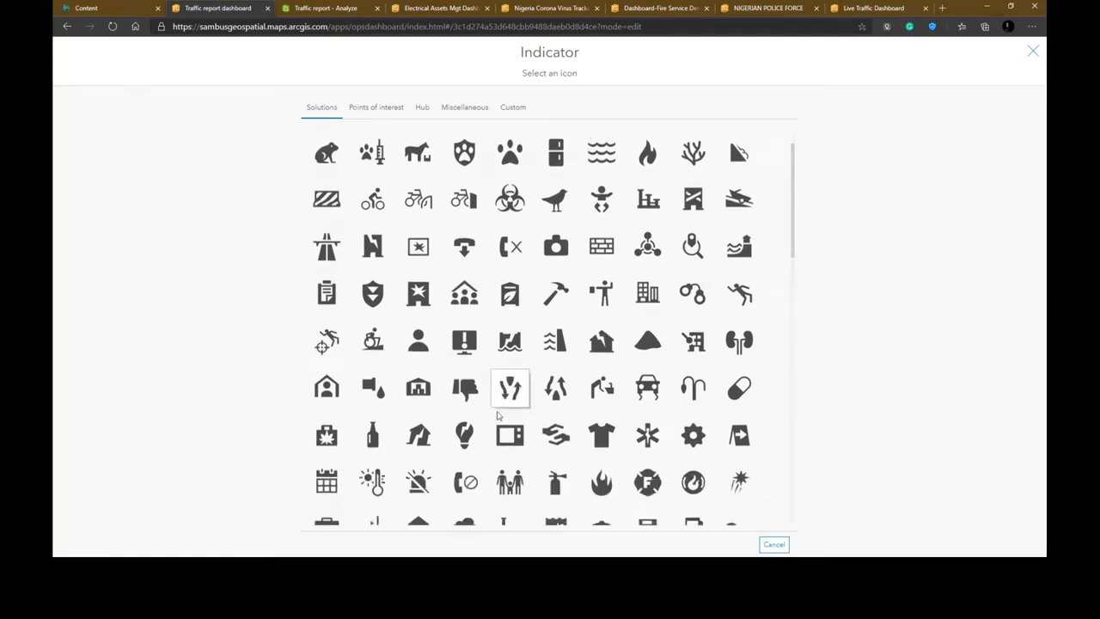
pyautogui.scroll(-3, 497, 416)
pyautogui.scroll(-1, 497, 416)
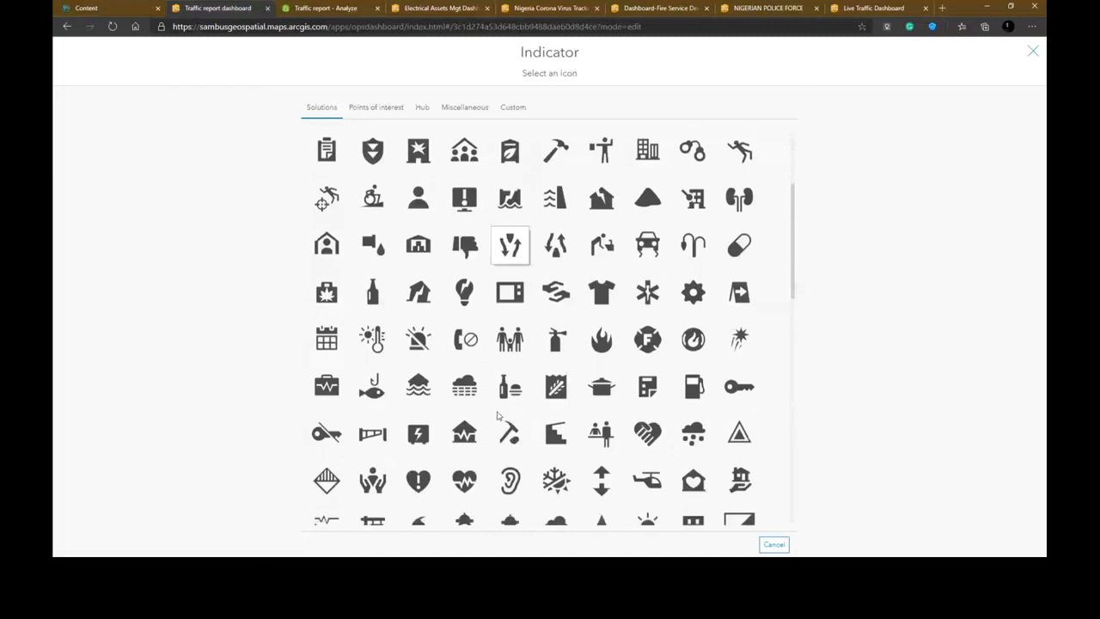
pyautogui.scroll(-1, 497, 416)
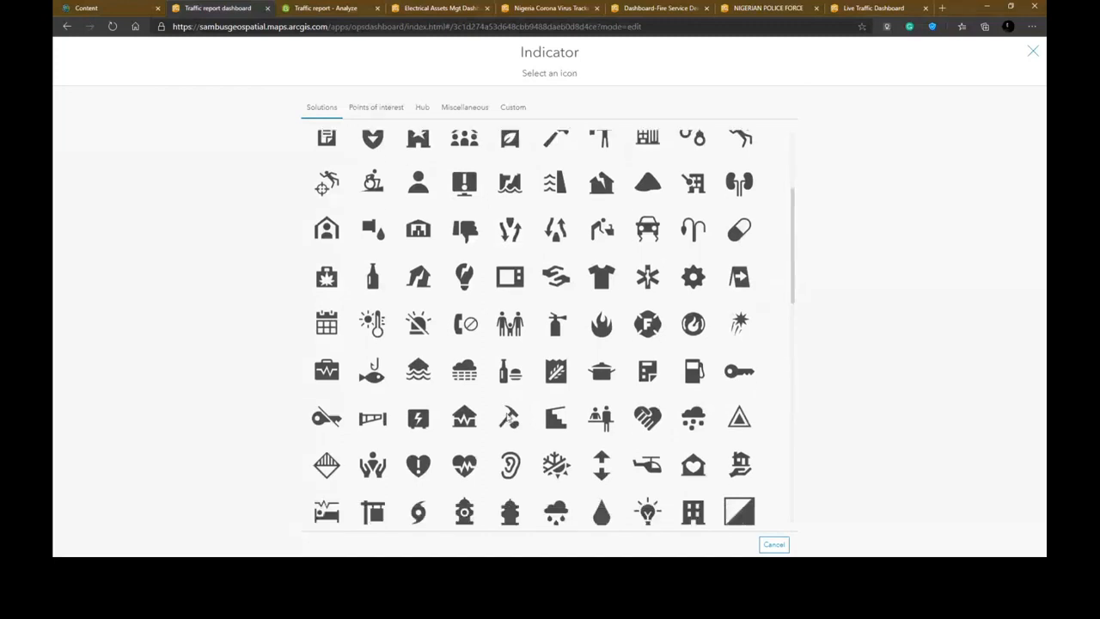
pyautogui.scroll(-6, 459, 348)
pyautogui.scroll(-2, 459, 349)
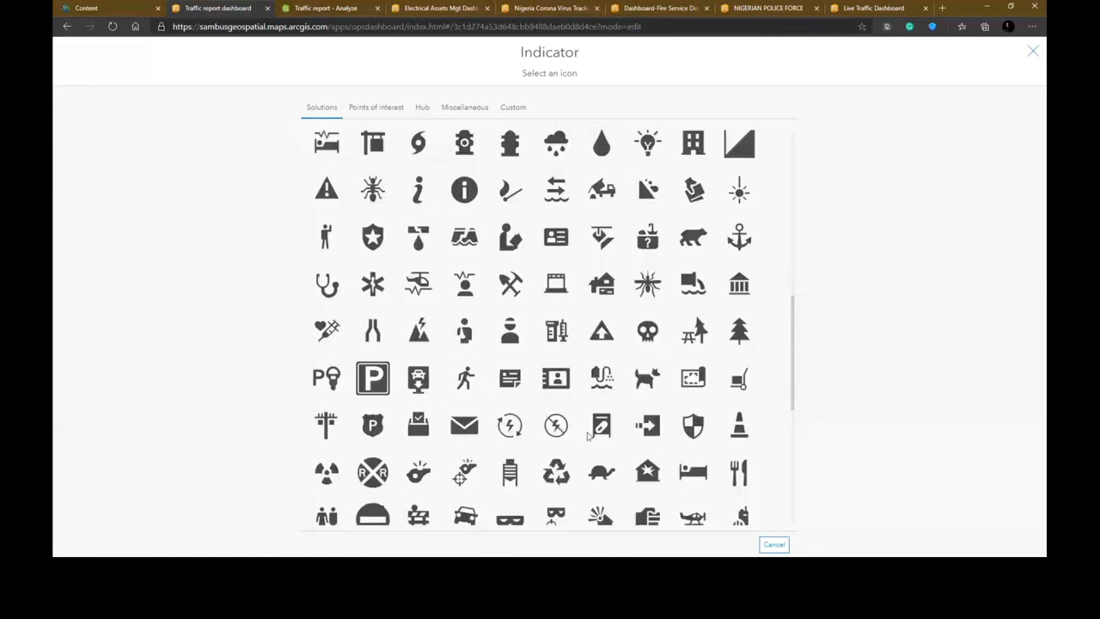
pyautogui.scroll(-2, 588, 437)
pyautogui.scroll(-2, 588, 437)
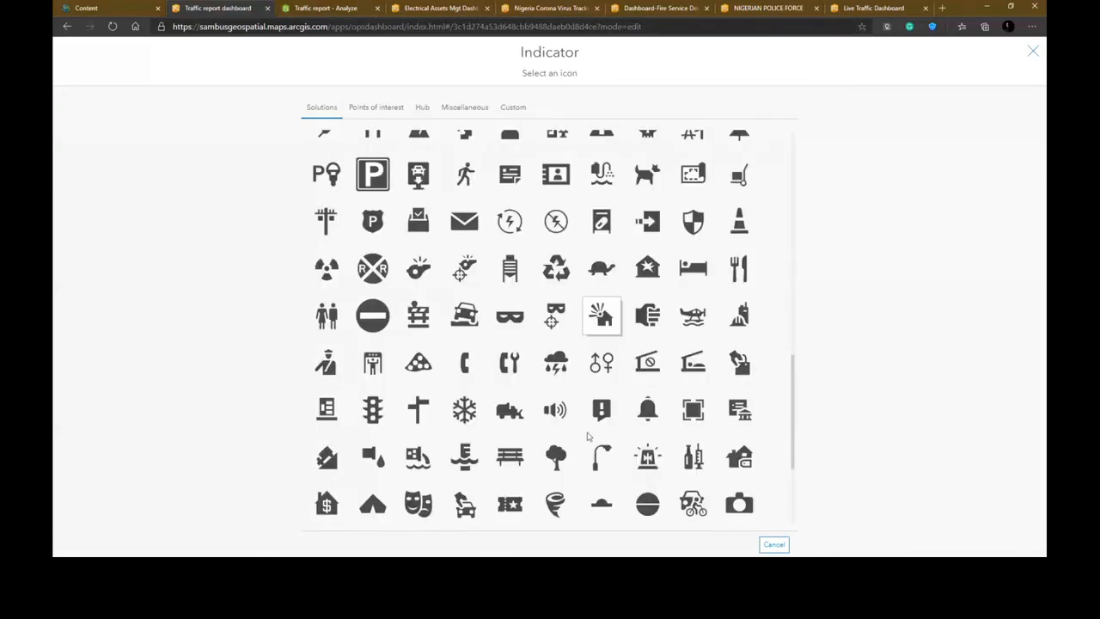
pyautogui.scroll(-2, 588, 437)
pyautogui.scroll(-2, 588, 436)
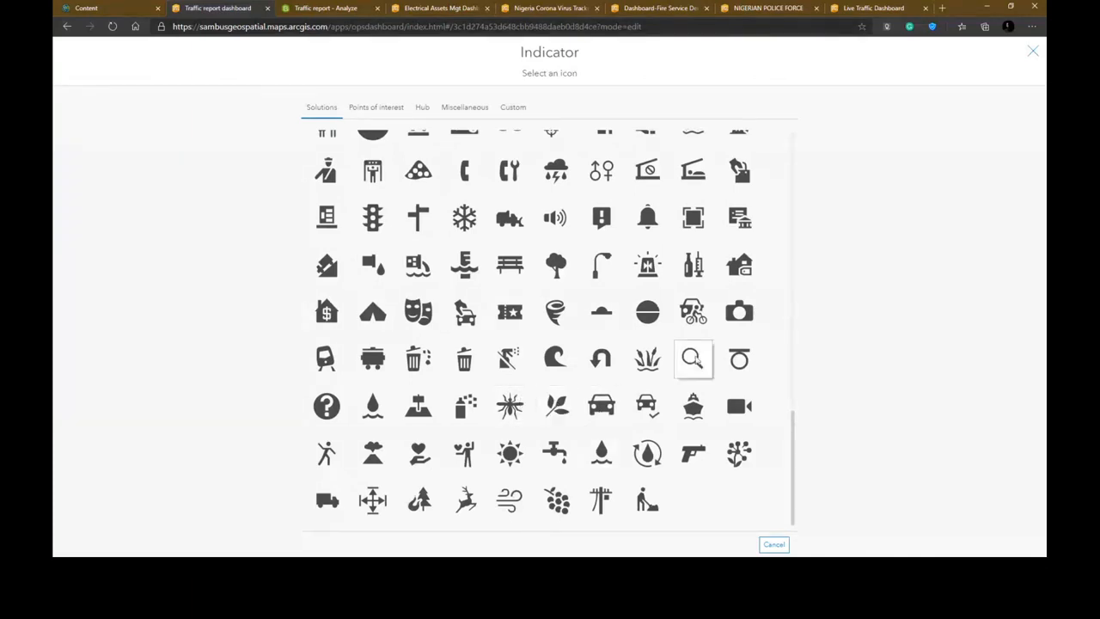
pyautogui.scroll(1, 693, 360)
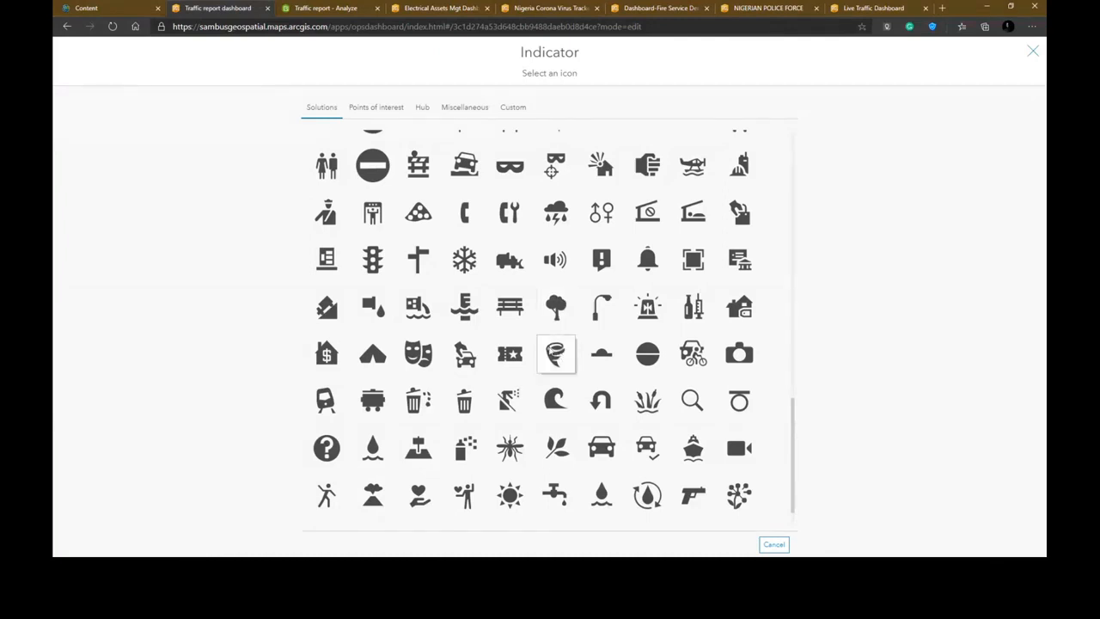
pyautogui.click(555, 211)
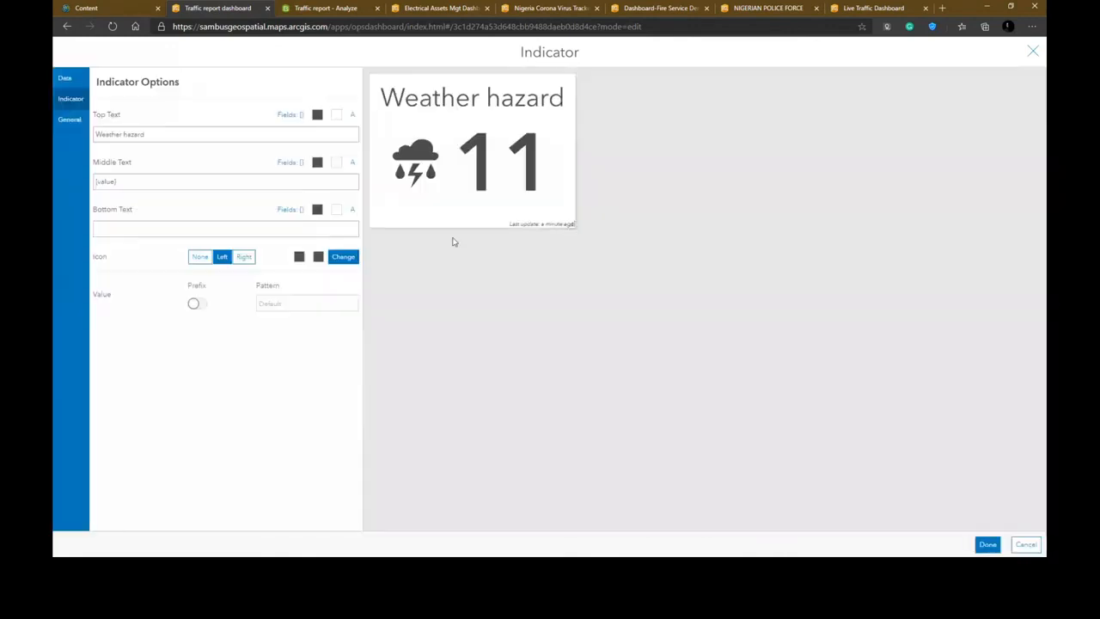
# - Turn off the last update text and finish the Weather hazard indicator
pyautogui.click(71, 125)
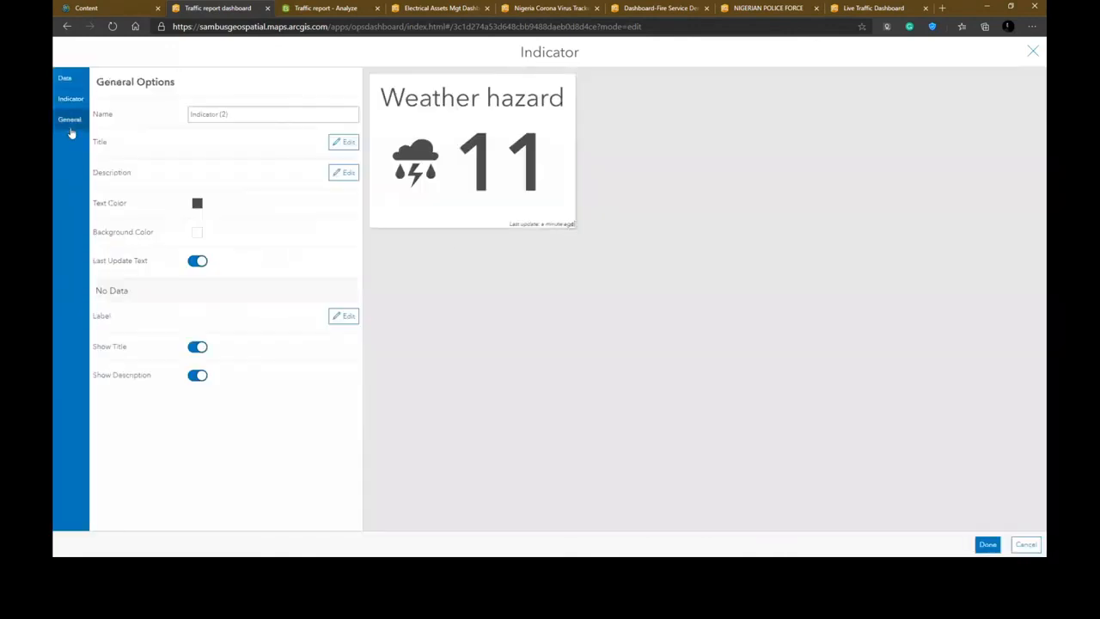
pyautogui.click(196, 261)
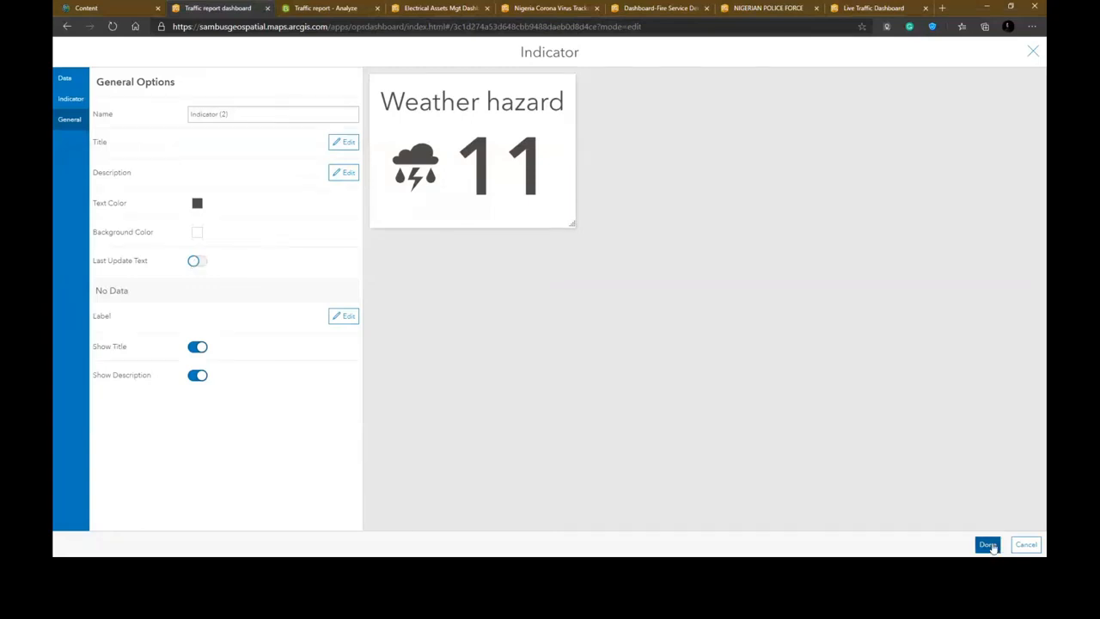
pyautogui.click(988, 545)
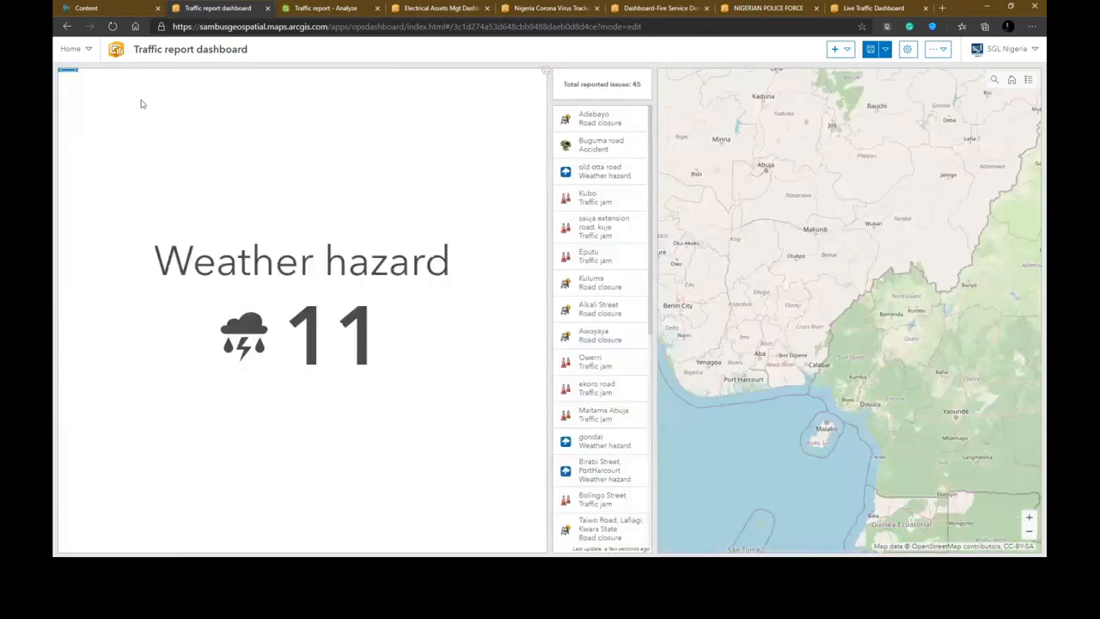
# - Duplicate the Weather hazard indicator and change the copy's filter value to Road closure
pyautogui.moveTo(76, 73)
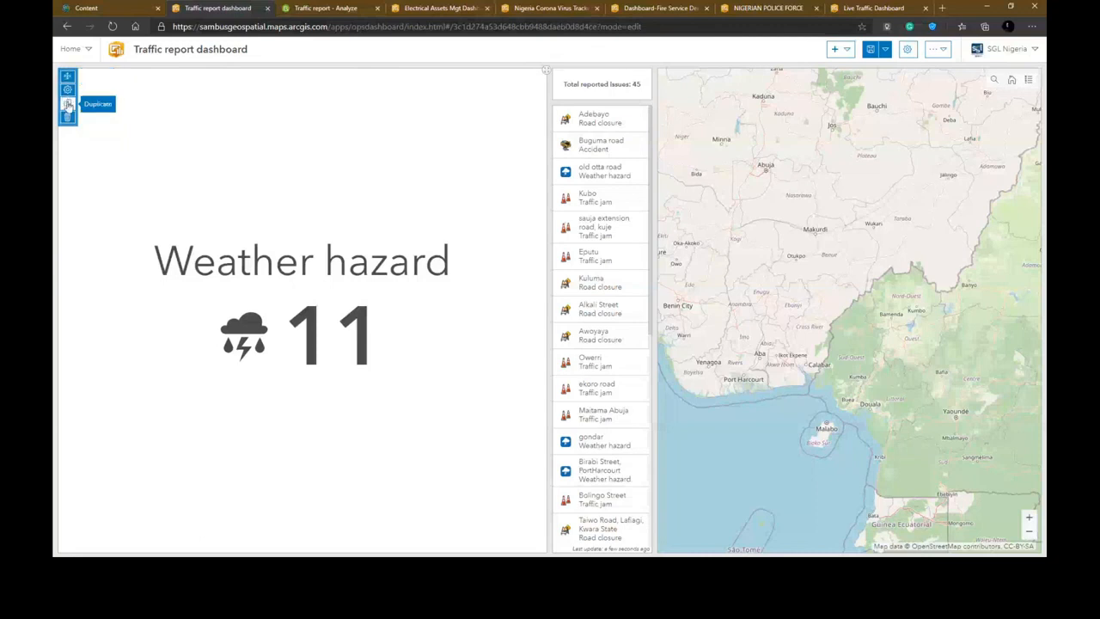
pyautogui.click(68, 104)
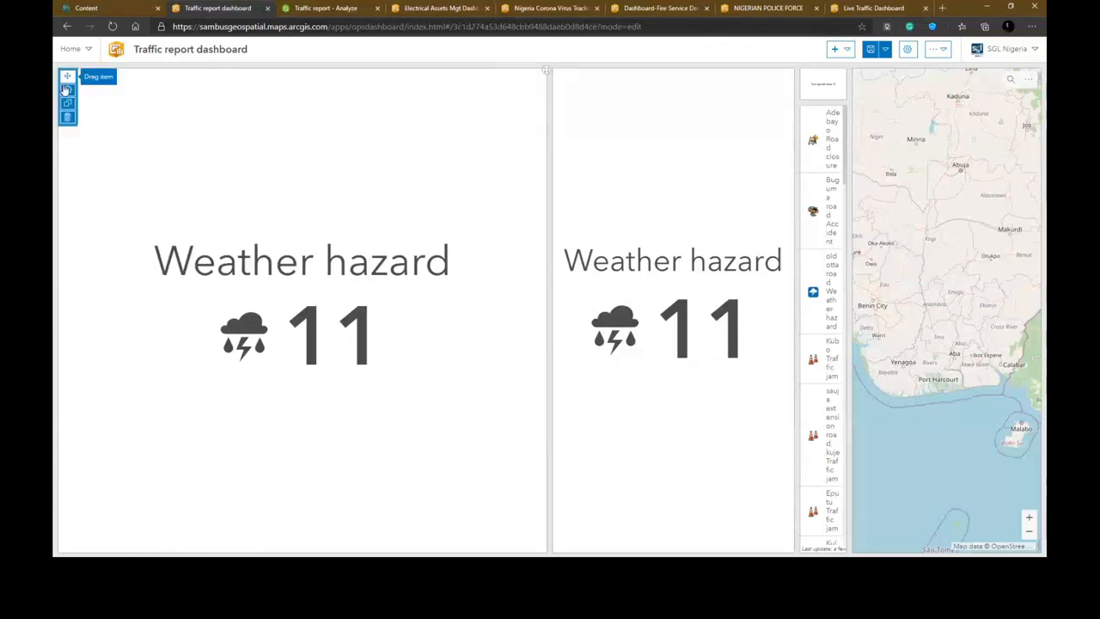
pyautogui.click(68, 90)
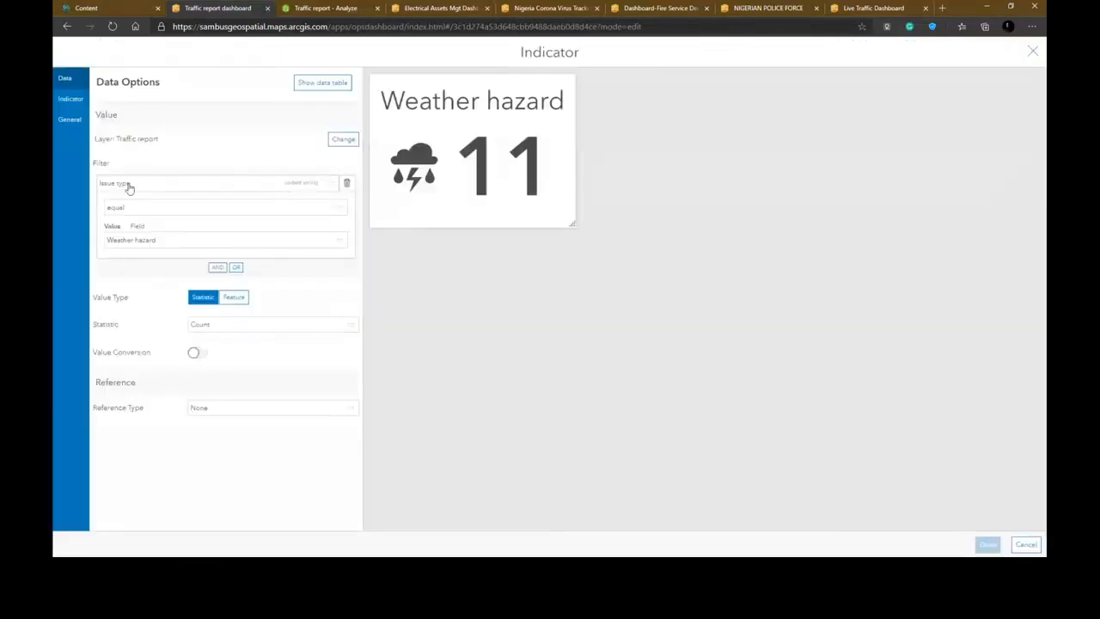
pyautogui.click(151, 239)
pyautogui.click(152, 273)
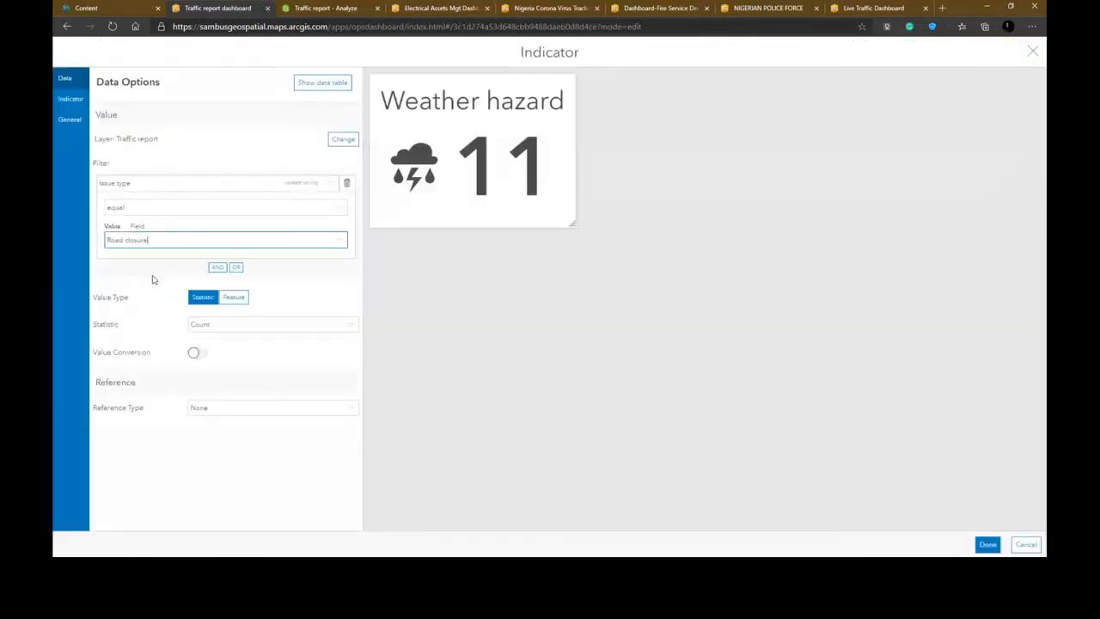
# - Set the copy's top text to Road closure, remove its icon, and finish the indicator
pyautogui.click(71, 100)
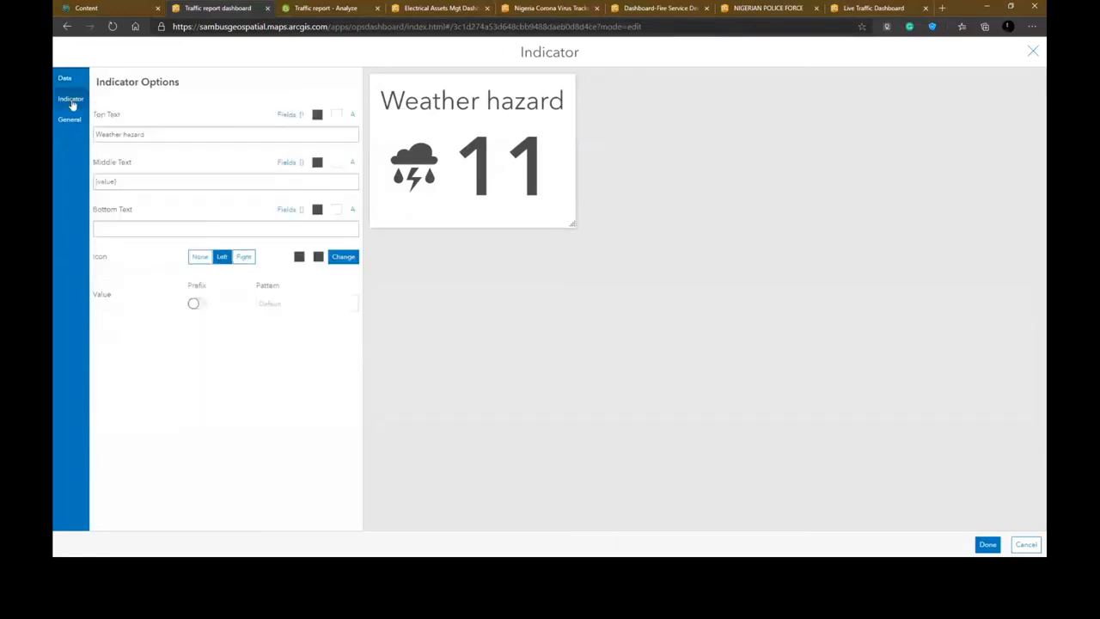
pyautogui.moveTo(162, 138); pyautogui.dragTo(96, 135)
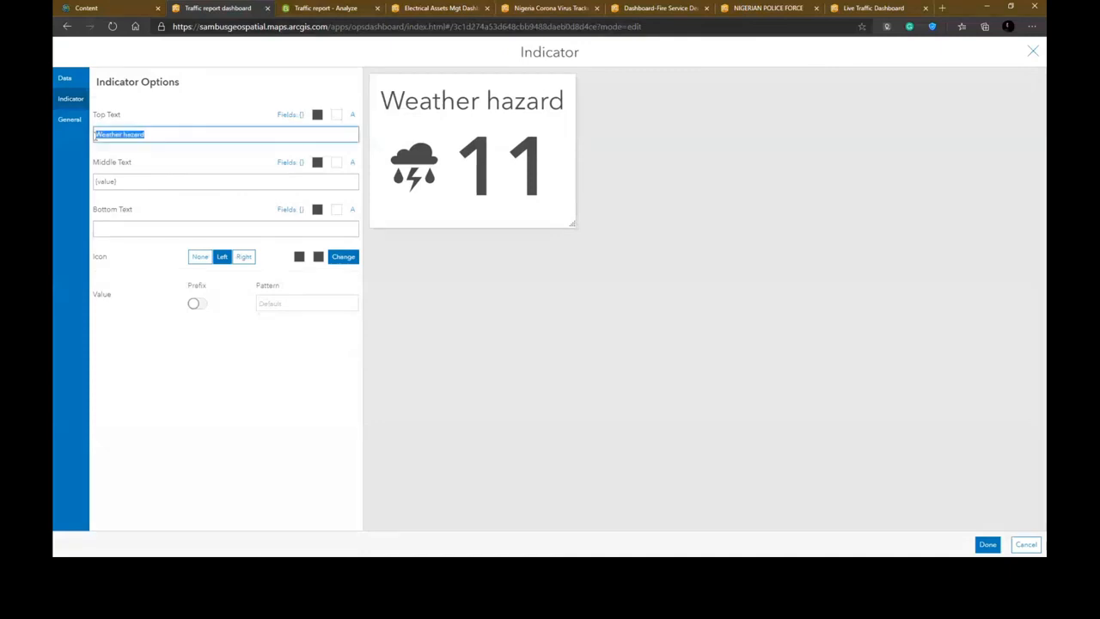
pyautogui.write('Road closu')
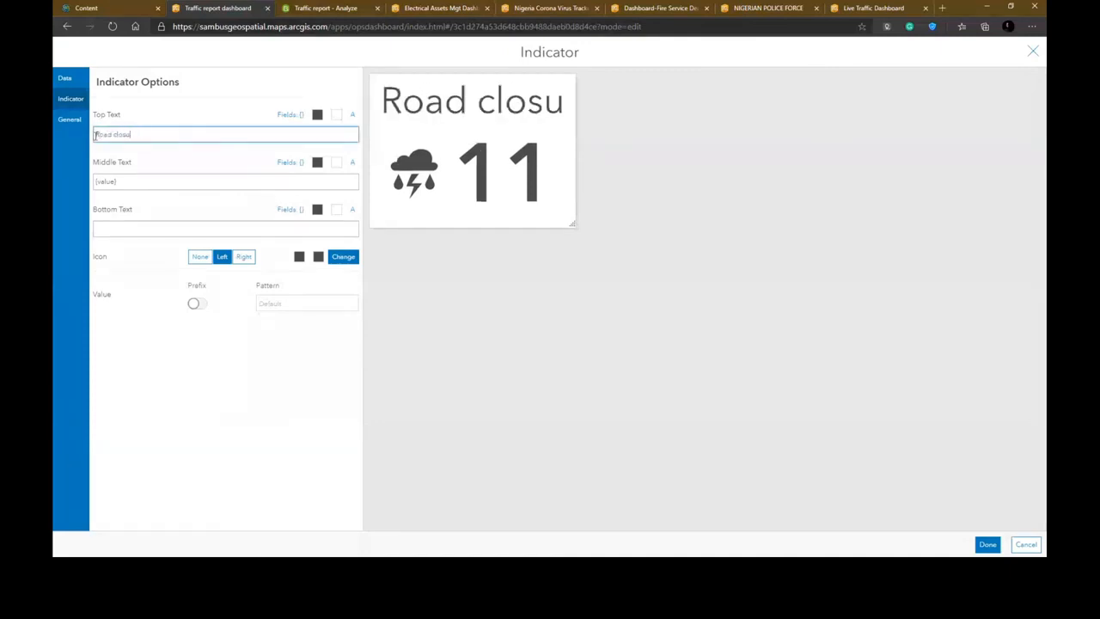
pyautogui.write('re')
pyautogui.click(198, 255)
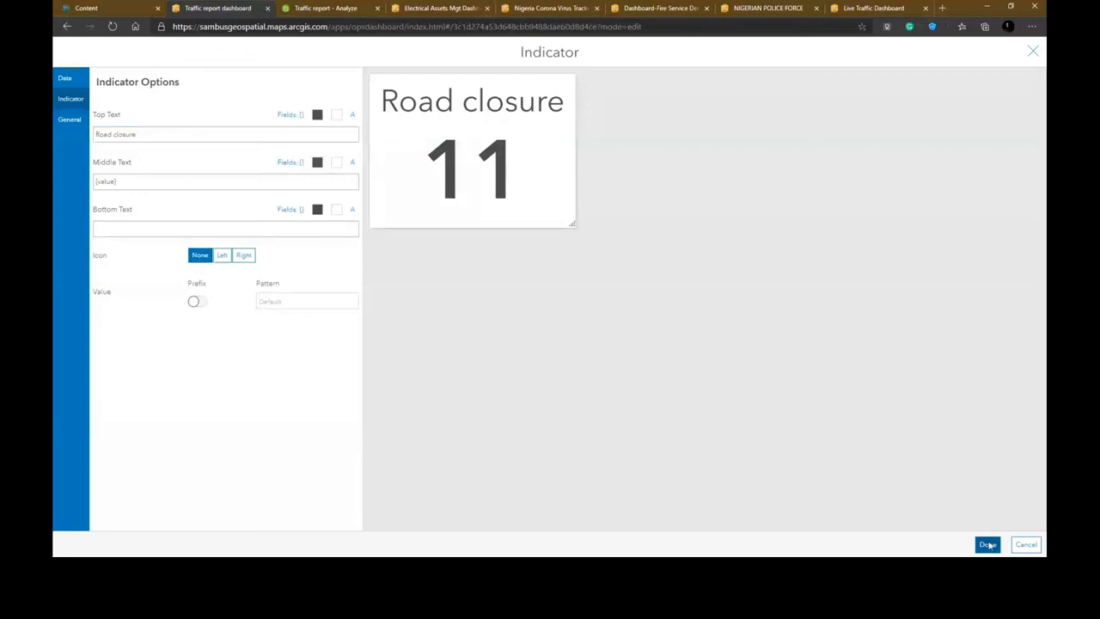
pyautogui.click(987, 545)
# - Duplicate the Road closure indicator and filter the copy to Traffic jam issues
pyautogui.click(68, 105)
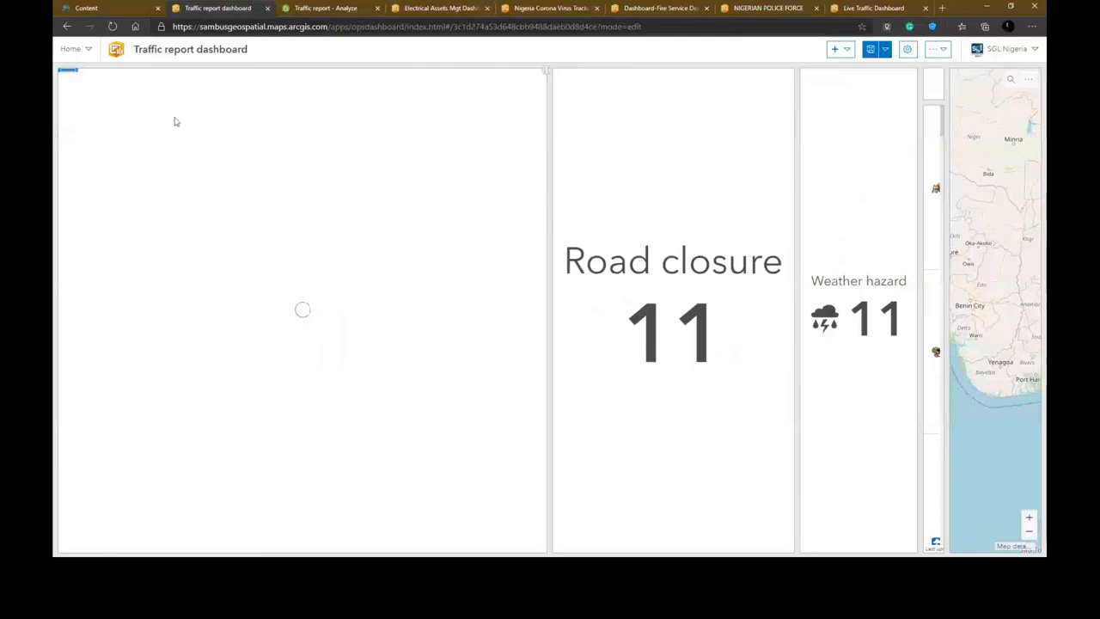
pyautogui.click(69, 87)
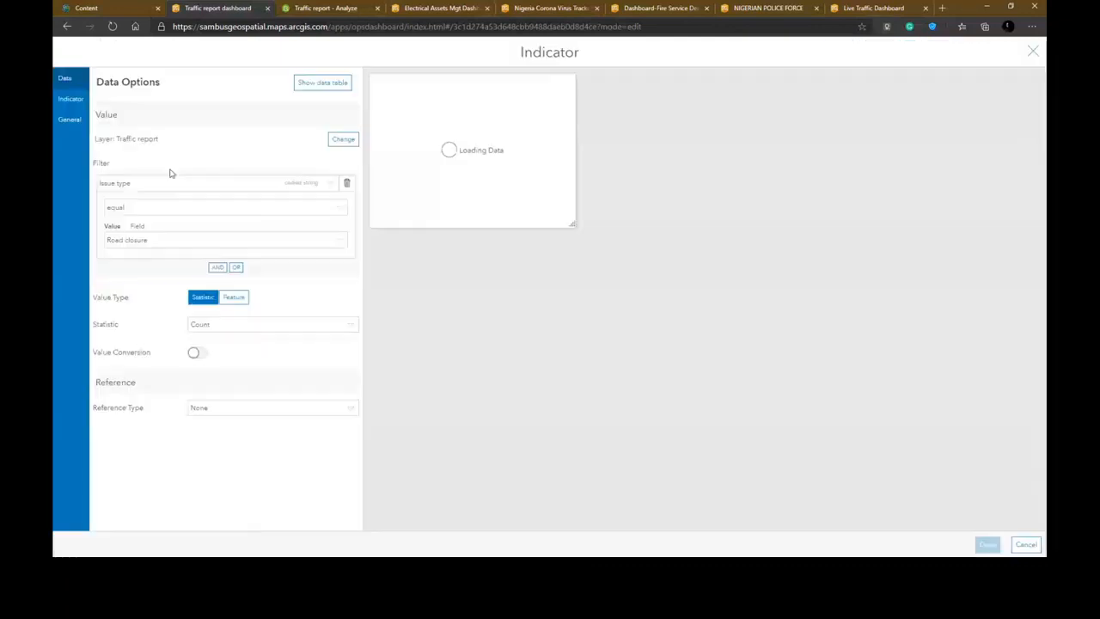
pyautogui.click(164, 239)
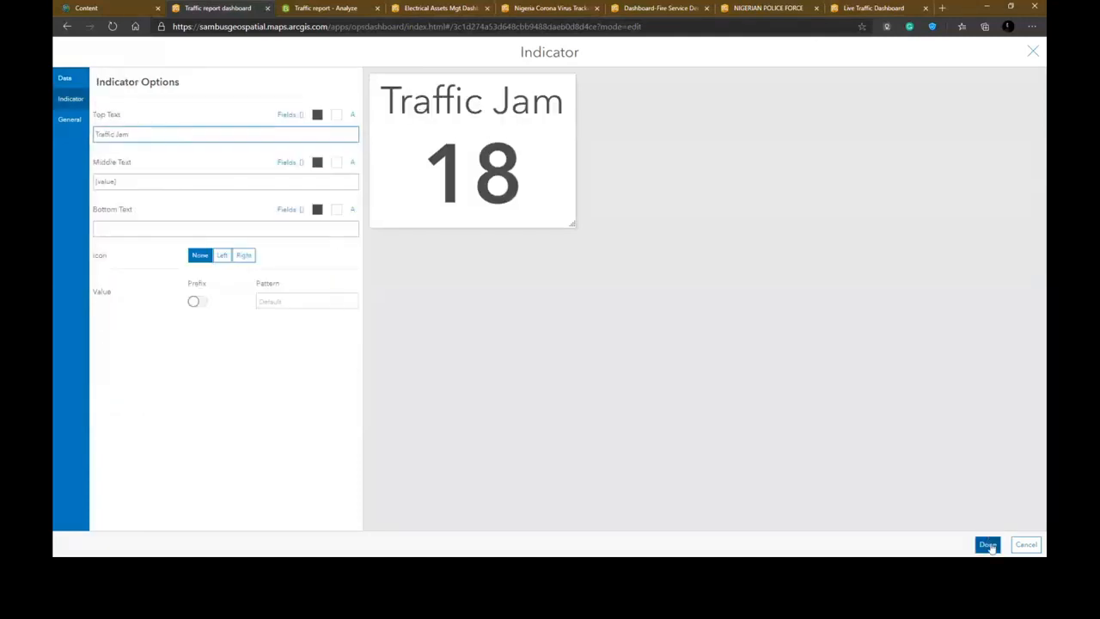
pyautogui.click(987, 544)
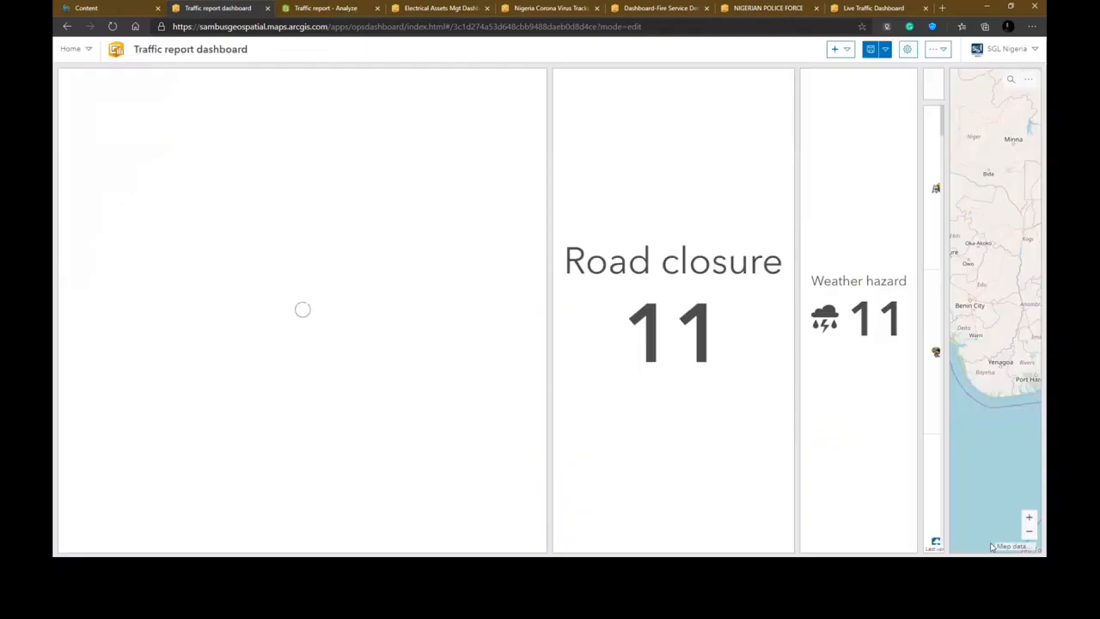
# - Move the Traffic Jam indicator to stack below the Road closure indicator
pyautogui.moveTo(66, 76)
pyautogui.moveTo(66, 75); pyautogui.dragTo(675, 544)
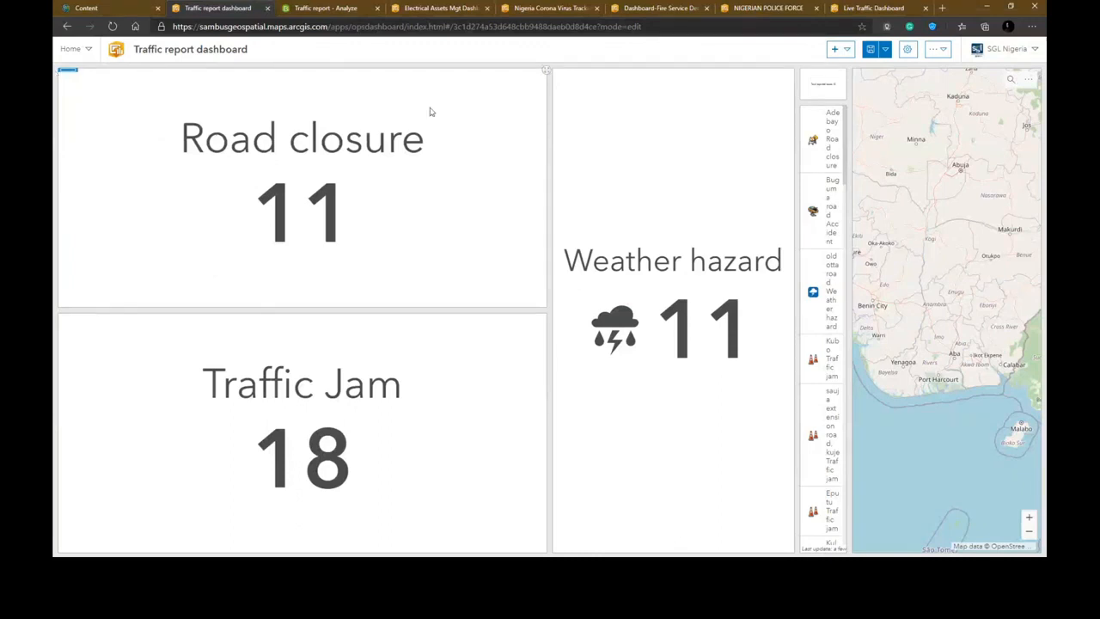
# - Stack the Weather hazard indicator above the Road closure indicator and adjust their heights
pyautogui.moveTo(68, 76); pyautogui.dragTo(269, 94)
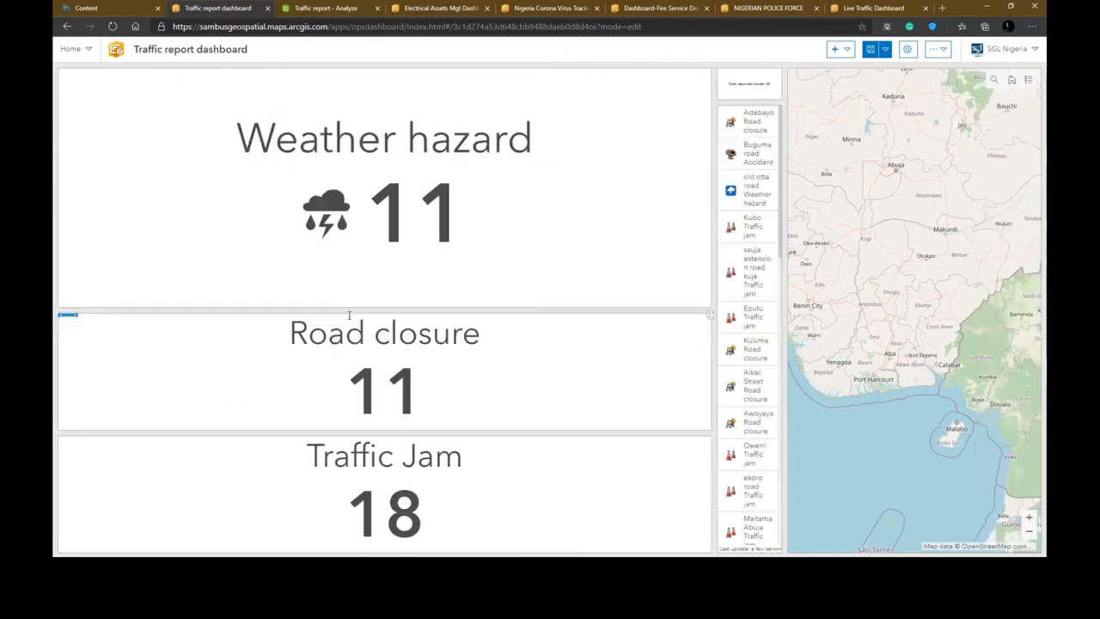
pyautogui.moveTo(349, 312); pyautogui.dragTo(350, 249)
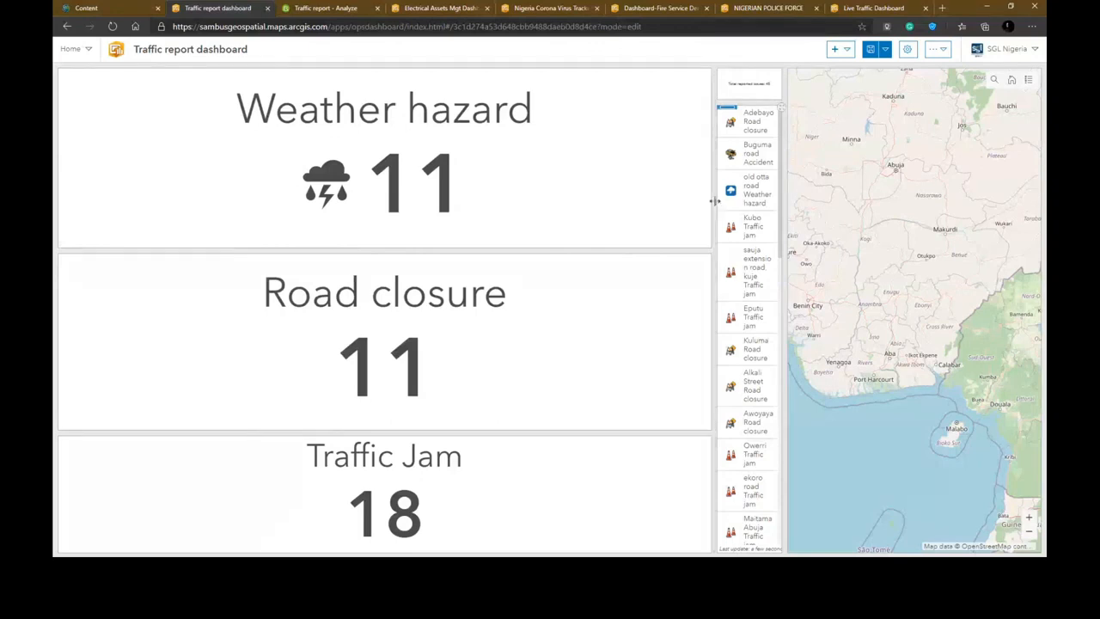
# - Narrow the indicator column and widen the reported issues list beside the map
pyautogui.moveTo(714, 201); pyautogui.dragTo(245, 169)
pyautogui.moveTo(781, 176); pyautogui.dragTo(468, 176)
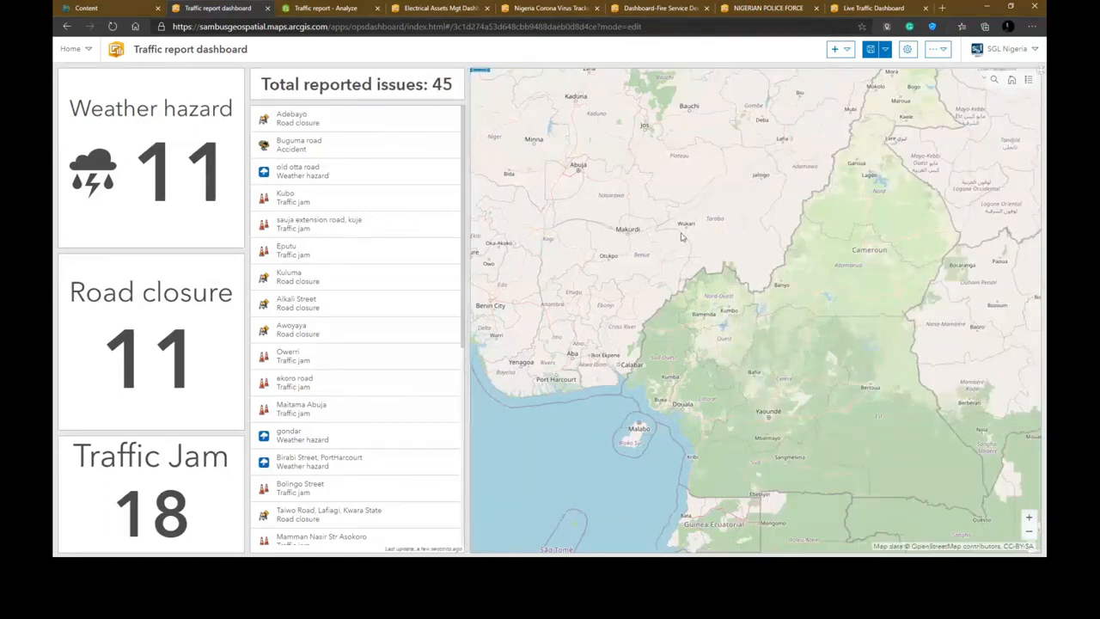
pyautogui.moveTo(682, 236); pyautogui.dragTo(746, 328)
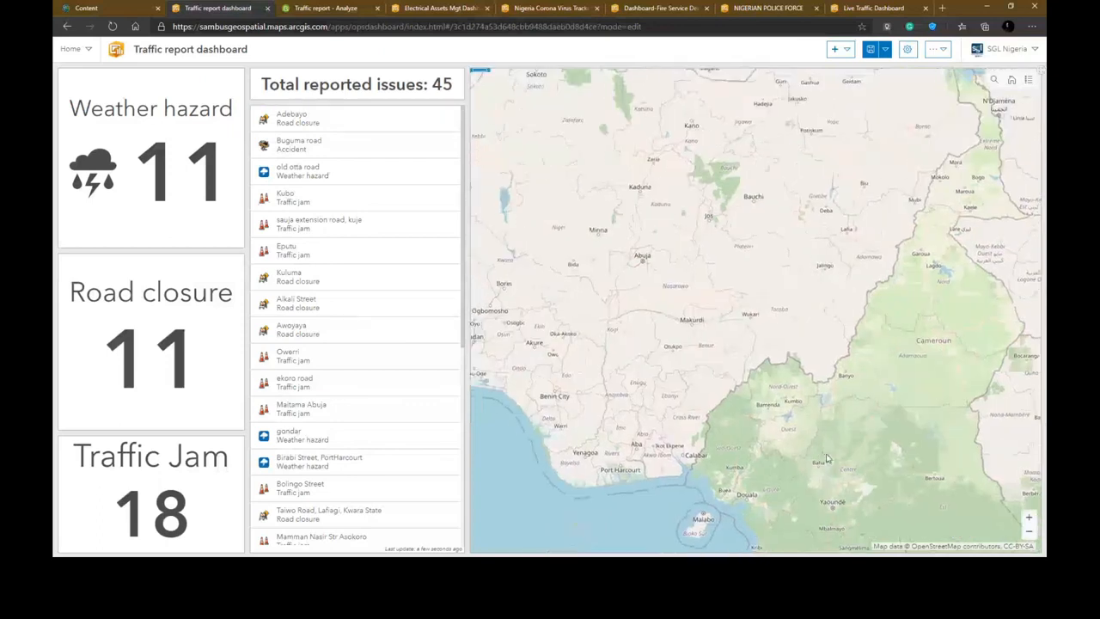
# - Add a Flash selection action to the reports list targeting the Traffic report web map
pyautogui.click(344, 125)
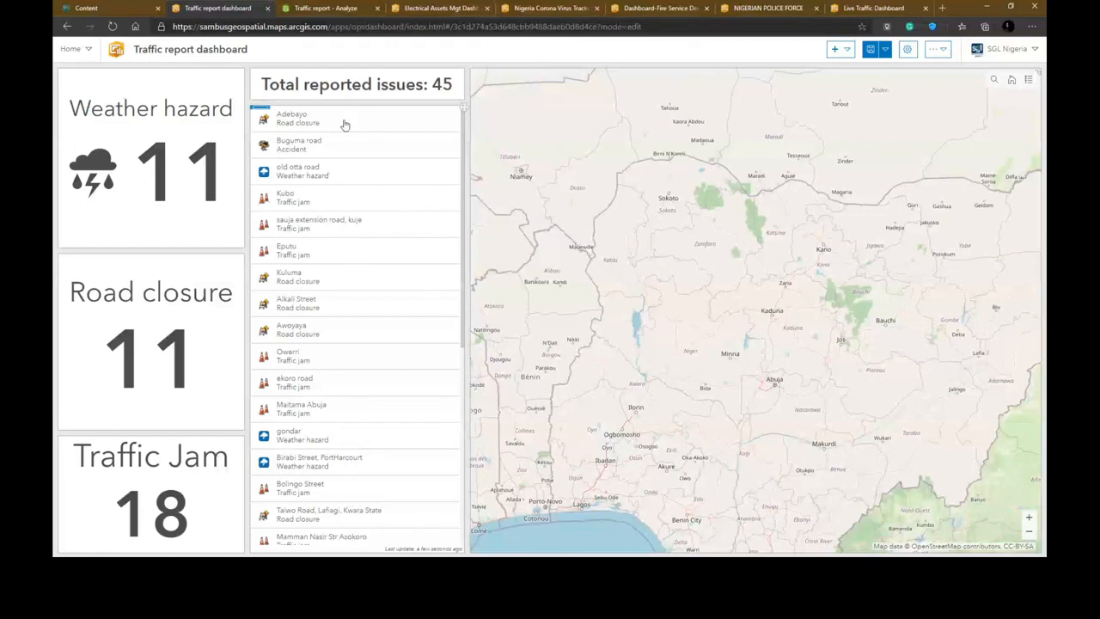
pyautogui.click(343, 144)
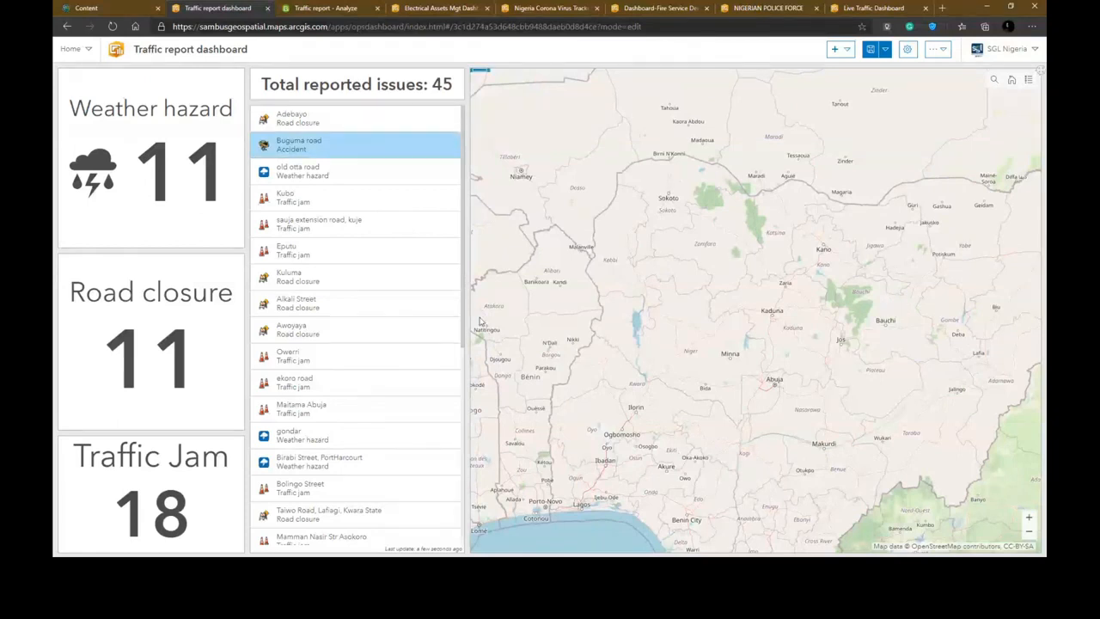
pyautogui.moveTo(260, 111)
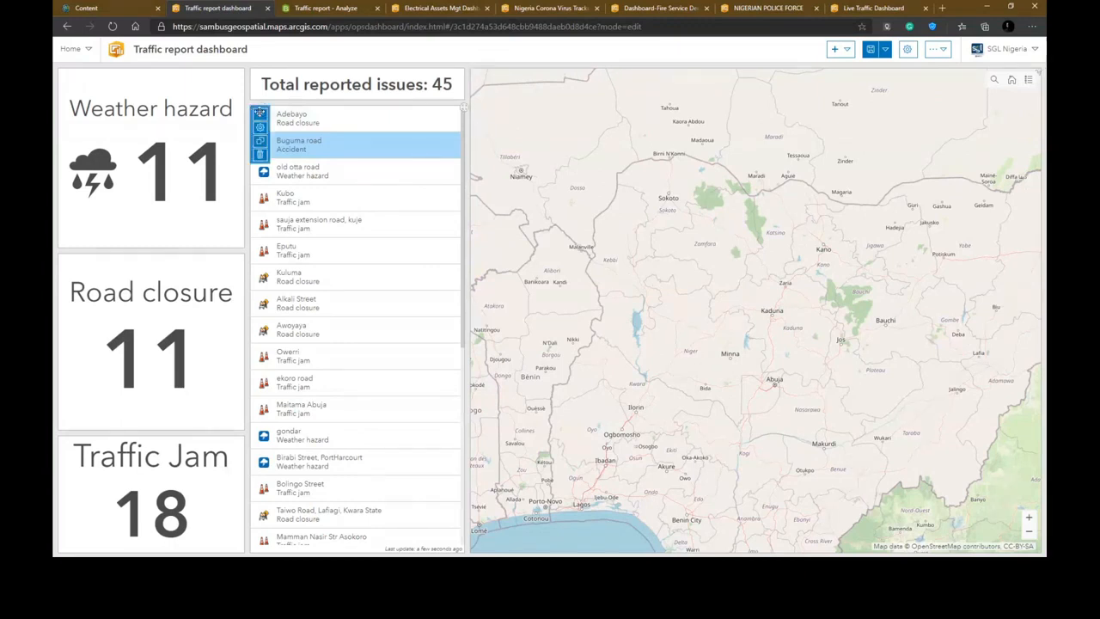
pyautogui.click(260, 129)
pyautogui.click(69, 140)
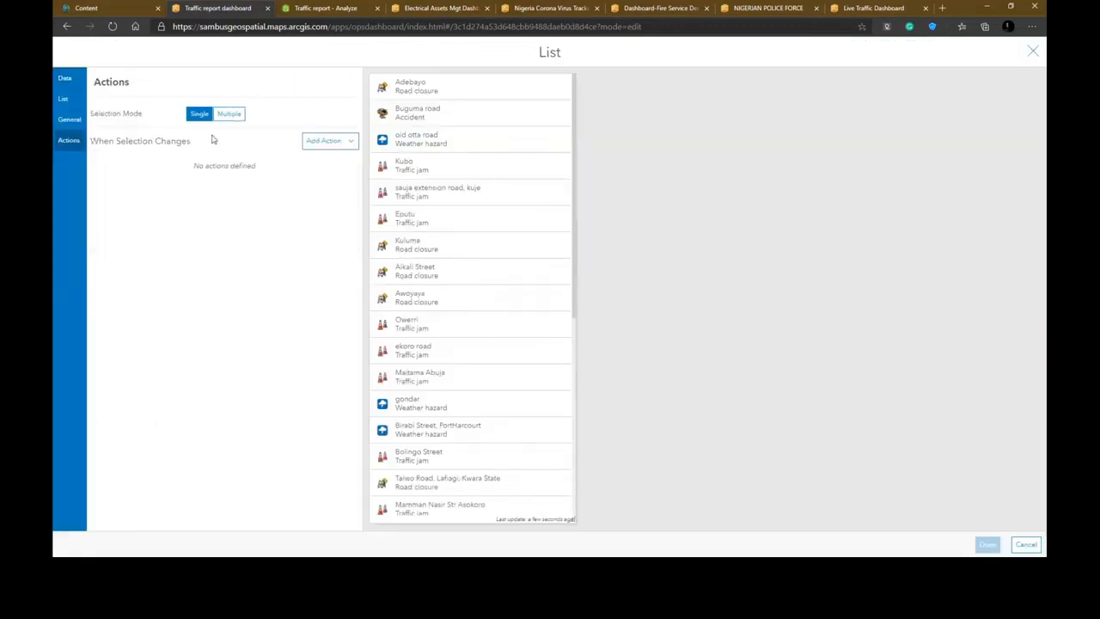
pyautogui.click(345, 144)
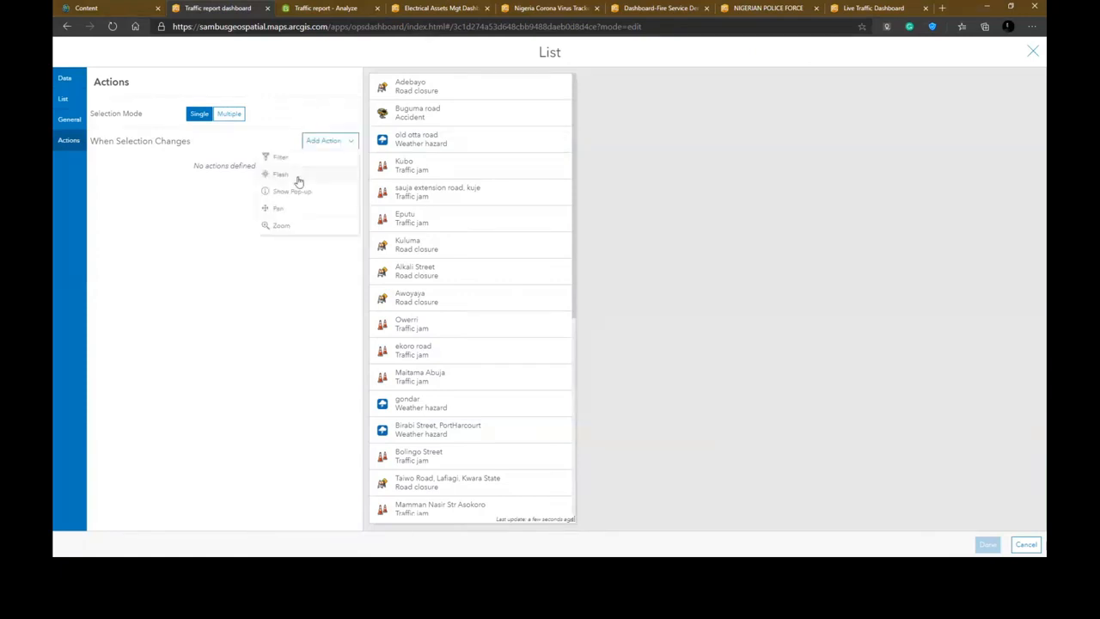
pyautogui.click(296, 176)
pyautogui.click(328, 164)
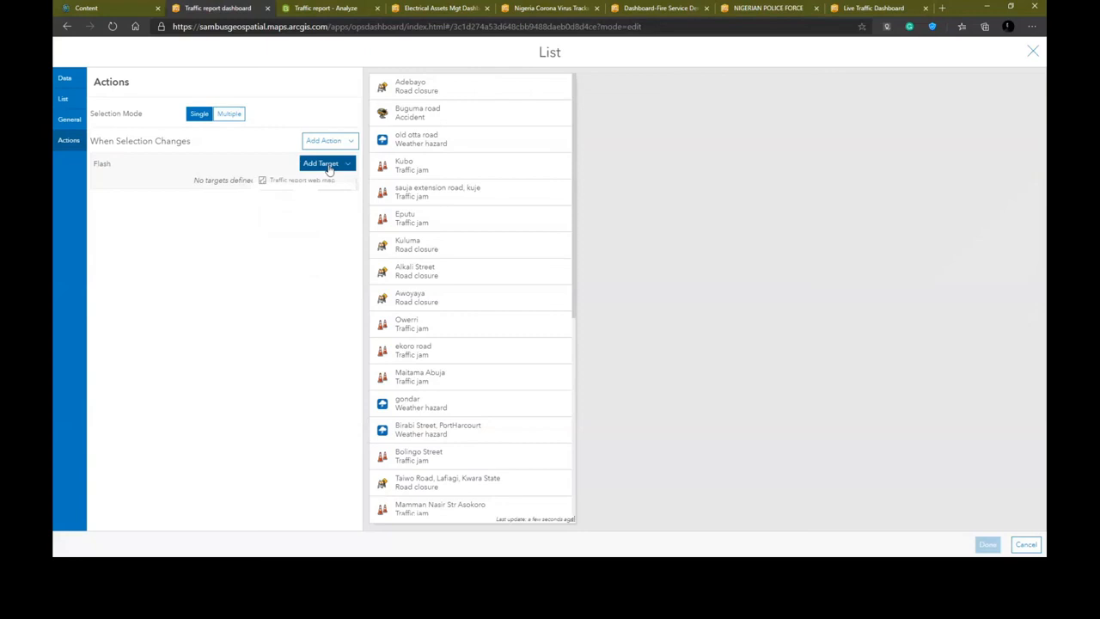
pyautogui.click(320, 180)
# - Add Zoom, Show Pop-up and Pan selection actions targeting the Traffic report web map and finish configuring the list
pyautogui.click(342, 143)
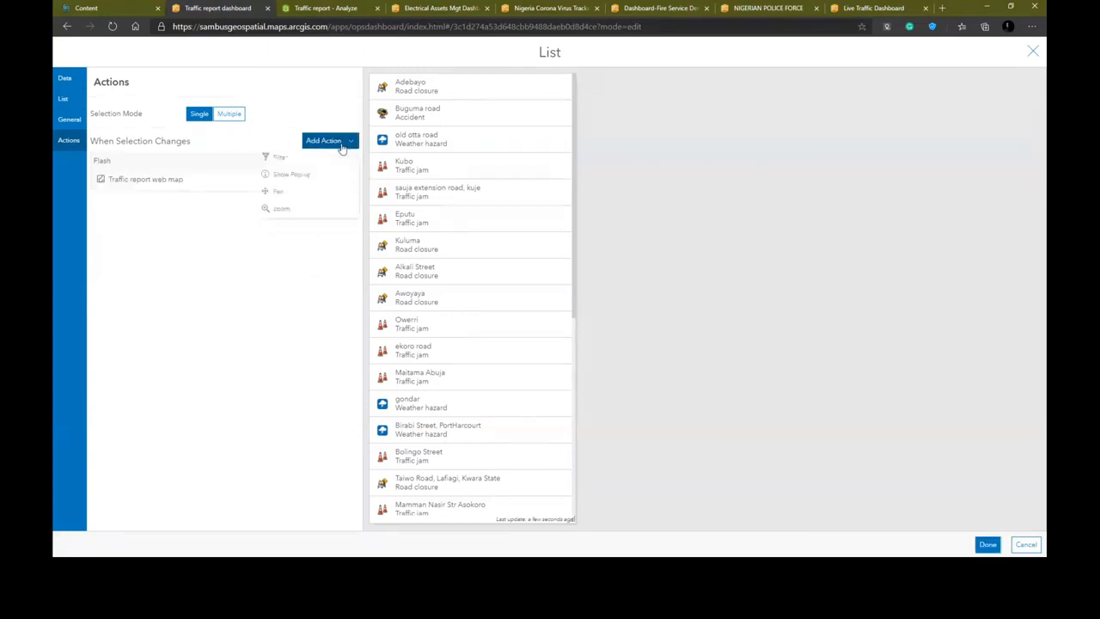
pyautogui.click(301, 208)
pyautogui.click(320, 213)
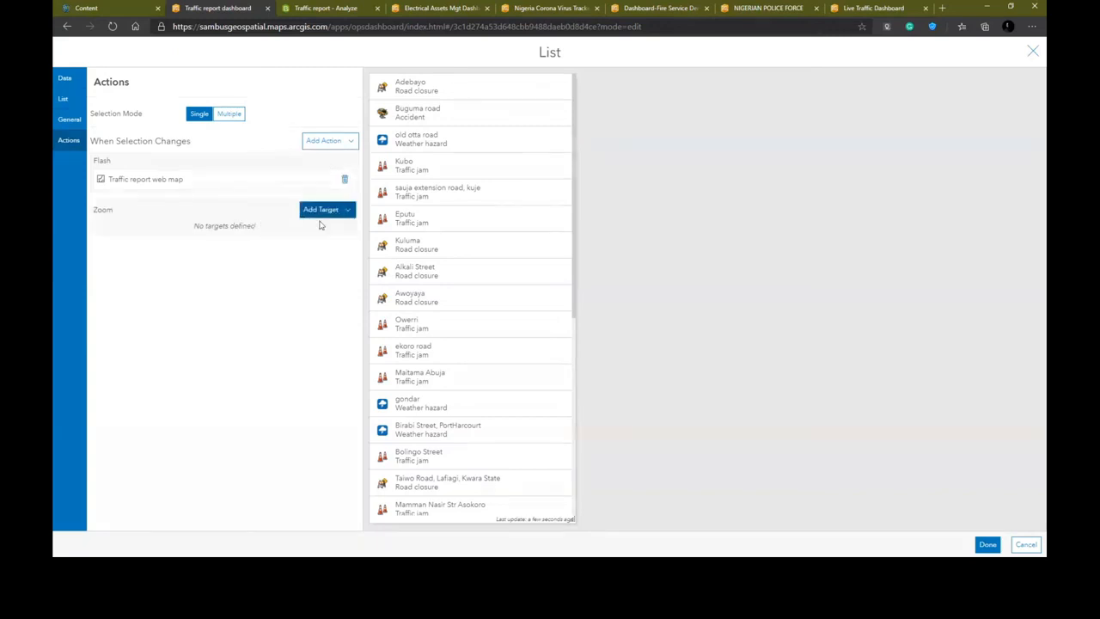
pyautogui.click(331, 145)
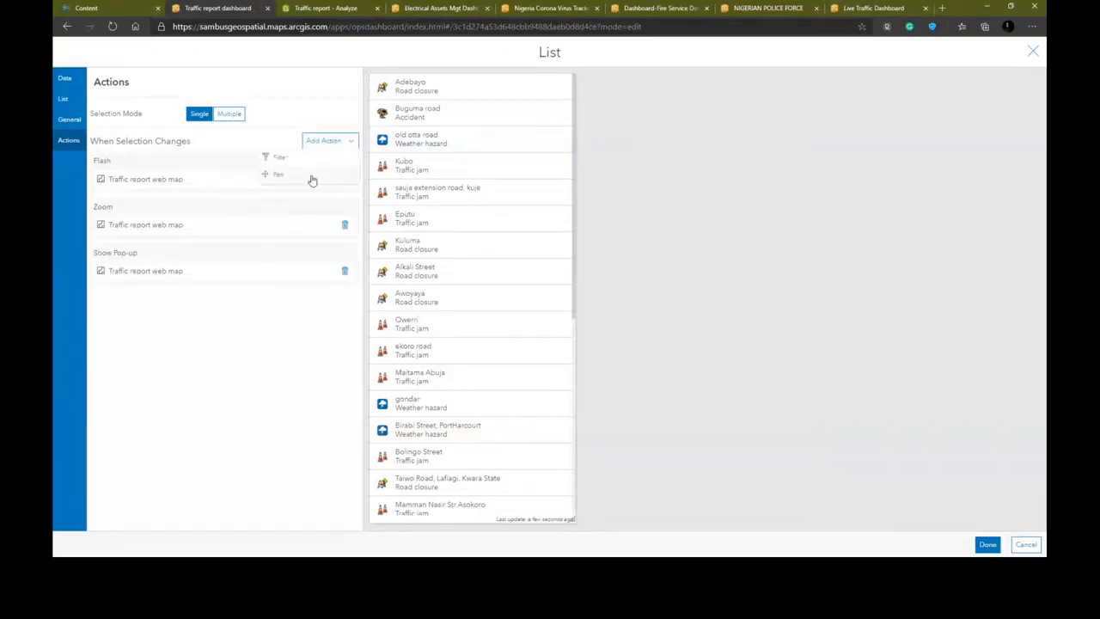
pyautogui.click(311, 181)
pyautogui.click(327, 302)
pyautogui.click(317, 319)
pyautogui.click(988, 545)
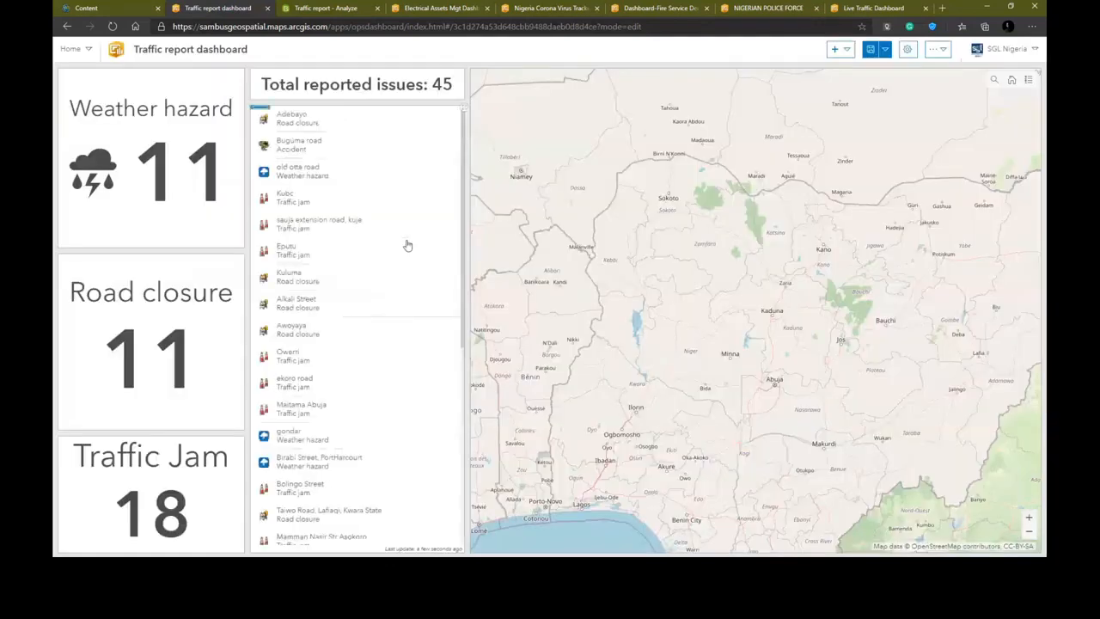
# - Select reports in the list to test the map actions and open the dashboard options
pyautogui.click(343, 148)
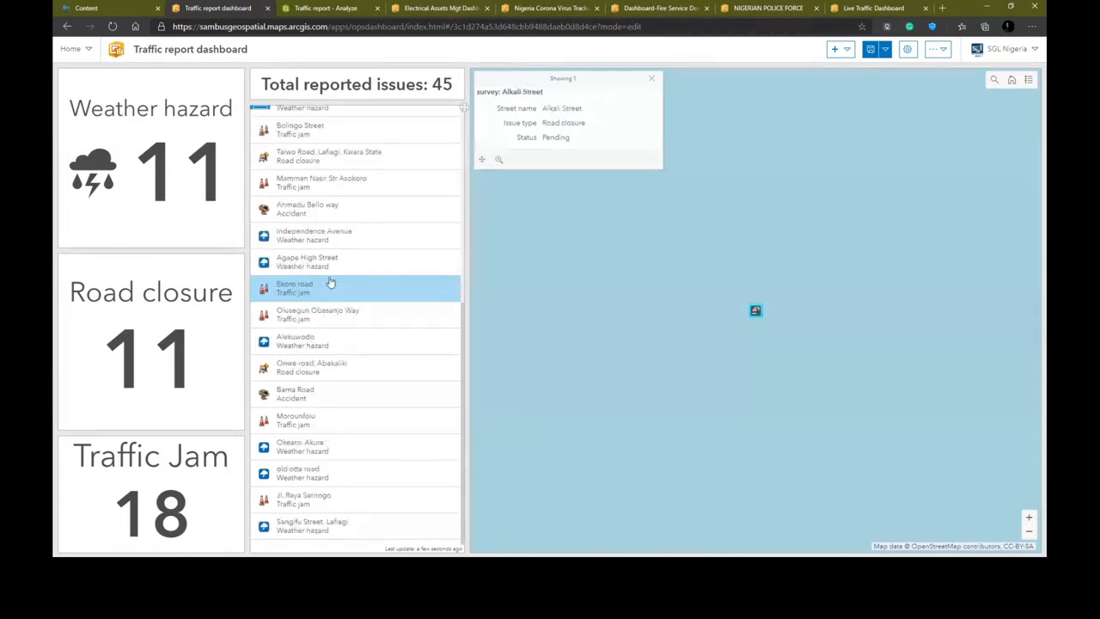
pyautogui.click(330, 284)
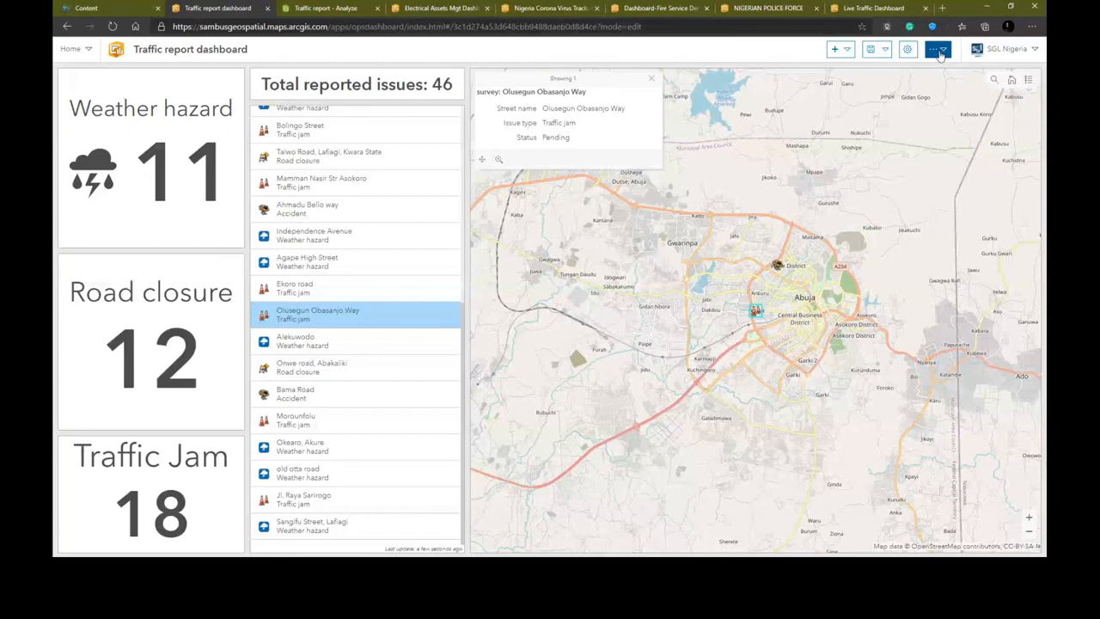
pyautogui.click(940, 52)
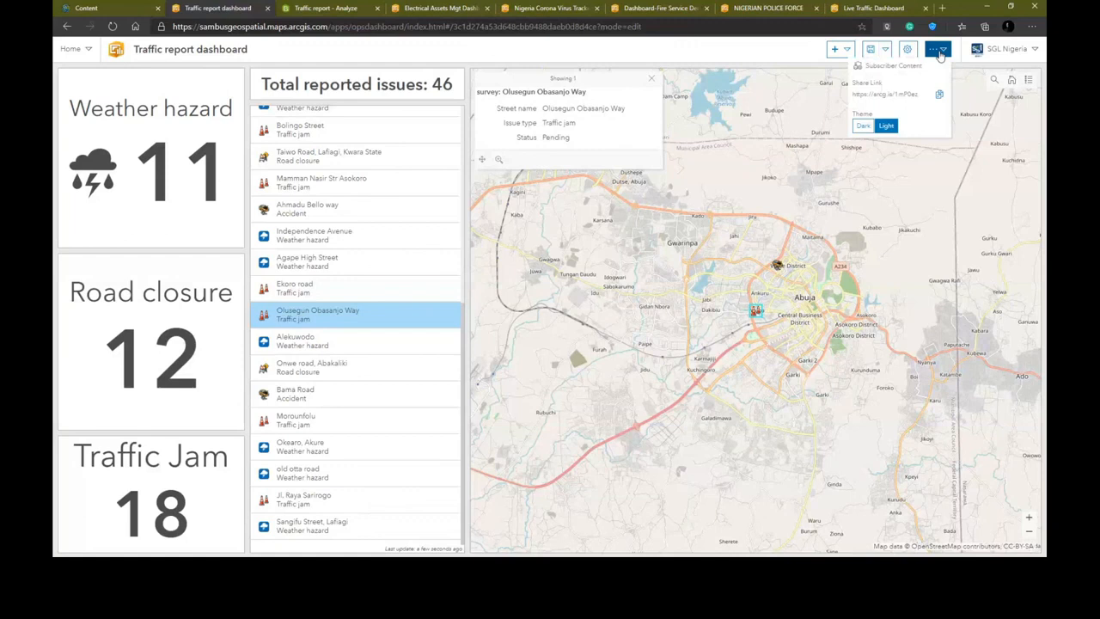
# - Refresh the Survey-Traffic report content folder, open the Traffic report dashboard item and return to the dashboard
pyautogui.click(135, 8)
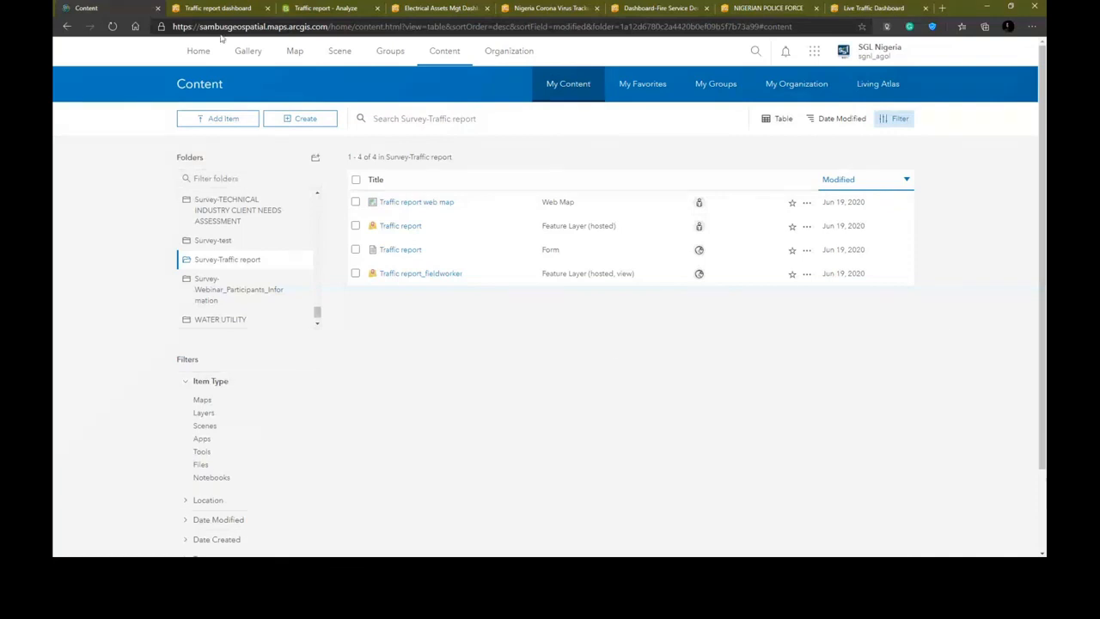
pyautogui.click(111, 26)
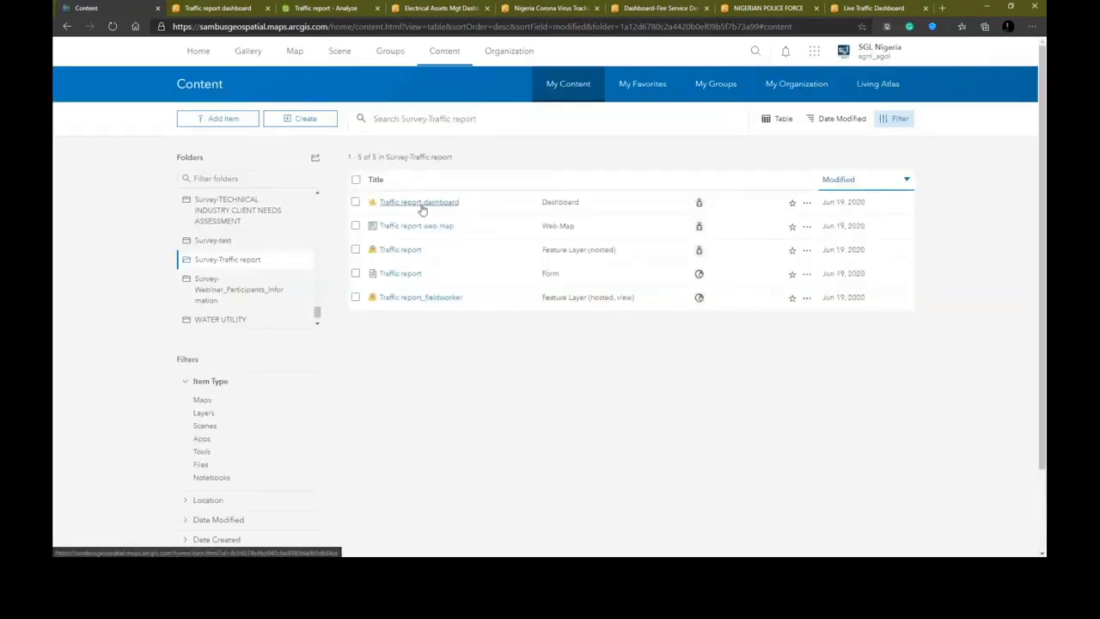
pyautogui.click(422, 207)
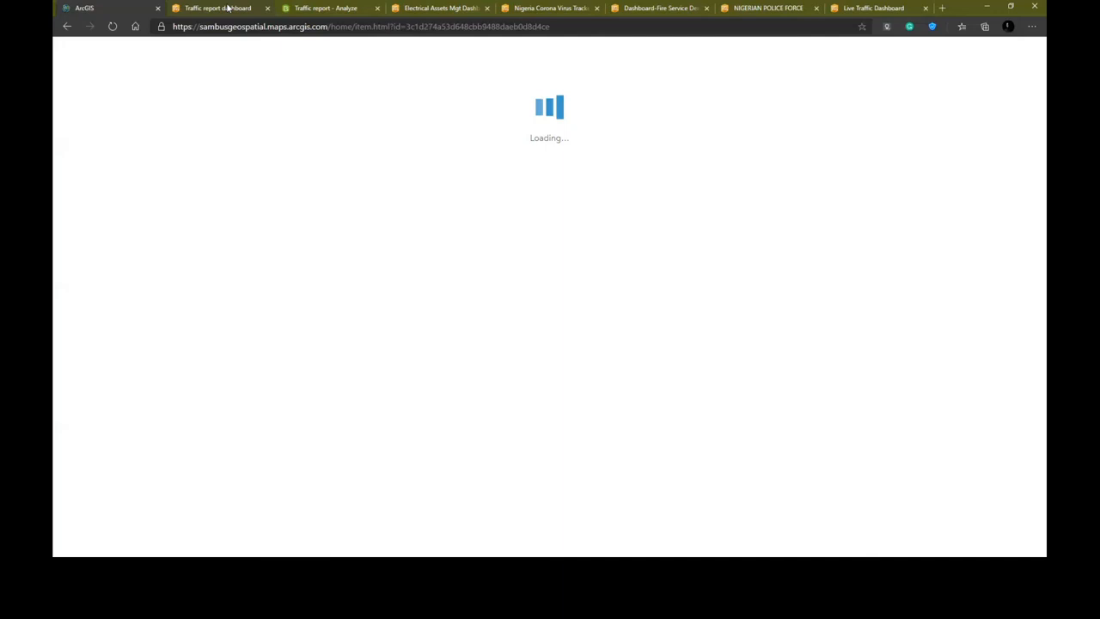
pyautogui.click(228, 8)
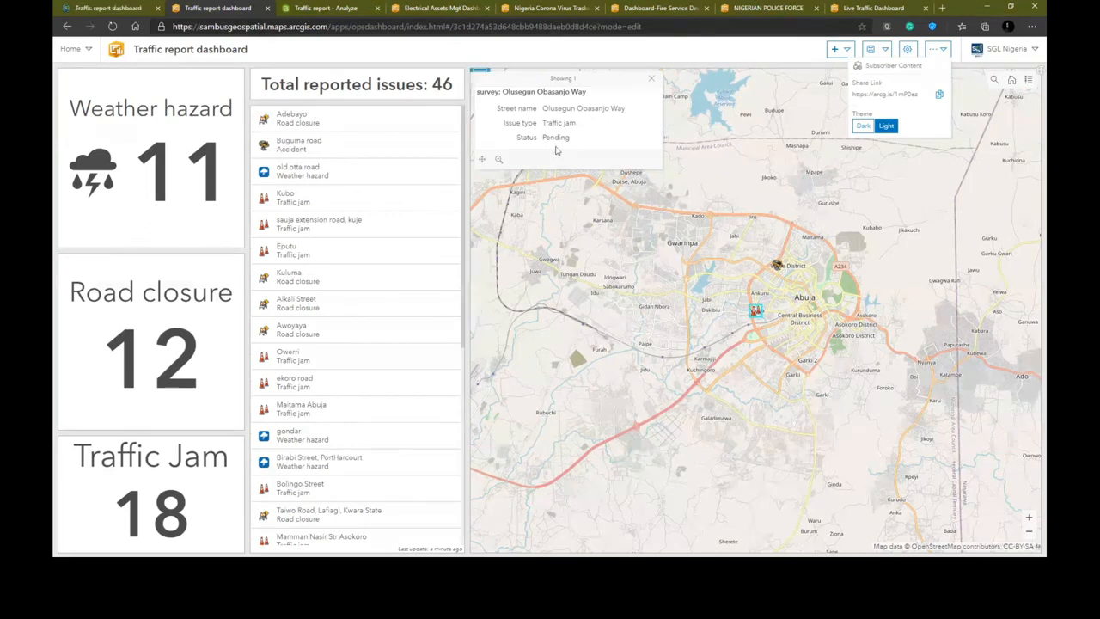
# - Add a map-extent Filter action on the web map targeting Indicator (1) through Indicator (4)
pyautogui.click(479, 92)
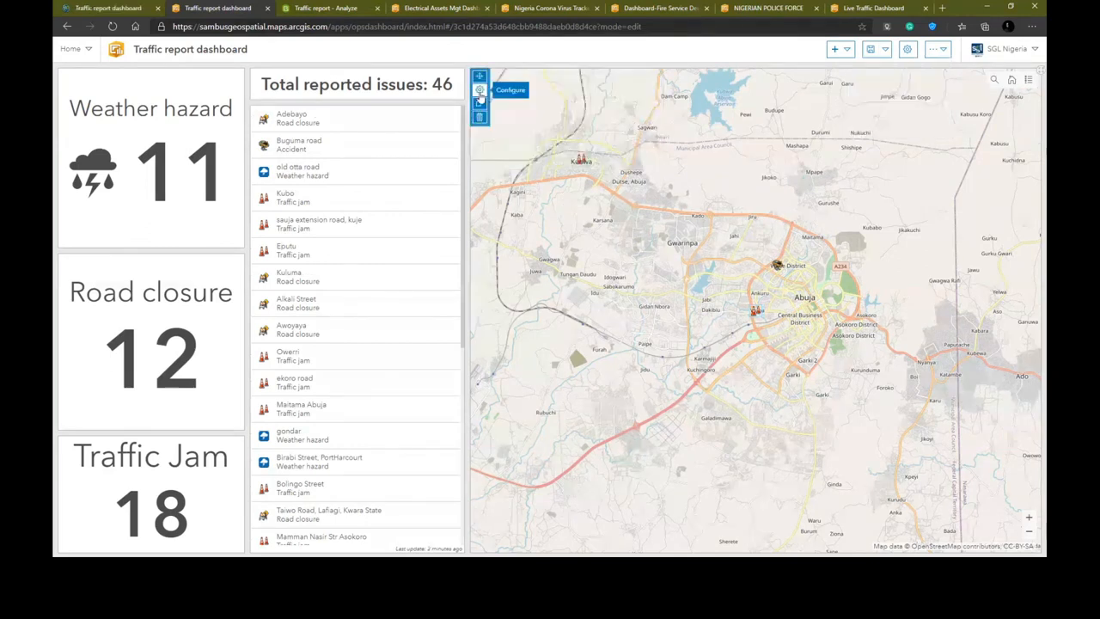
pyautogui.click(479, 91)
pyautogui.click(399, 124)
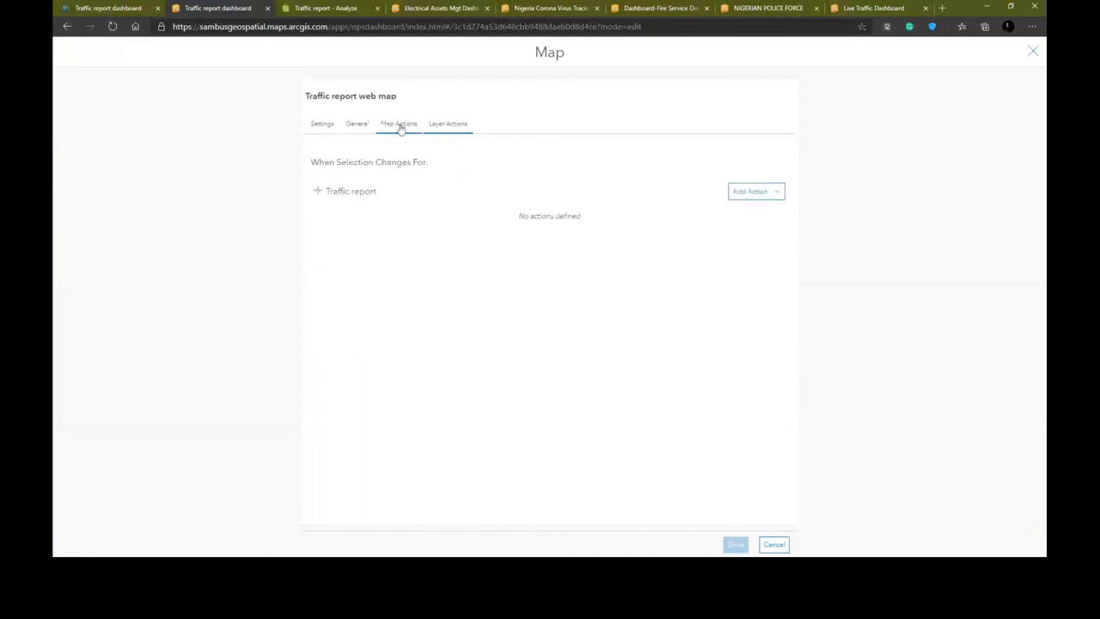
pyautogui.click(757, 182)
pyautogui.click(719, 235)
pyautogui.click(741, 184)
pyautogui.click(723, 236)
pyautogui.click(745, 186)
pyautogui.click(724, 235)
pyautogui.click(742, 187)
pyautogui.click(732, 200)
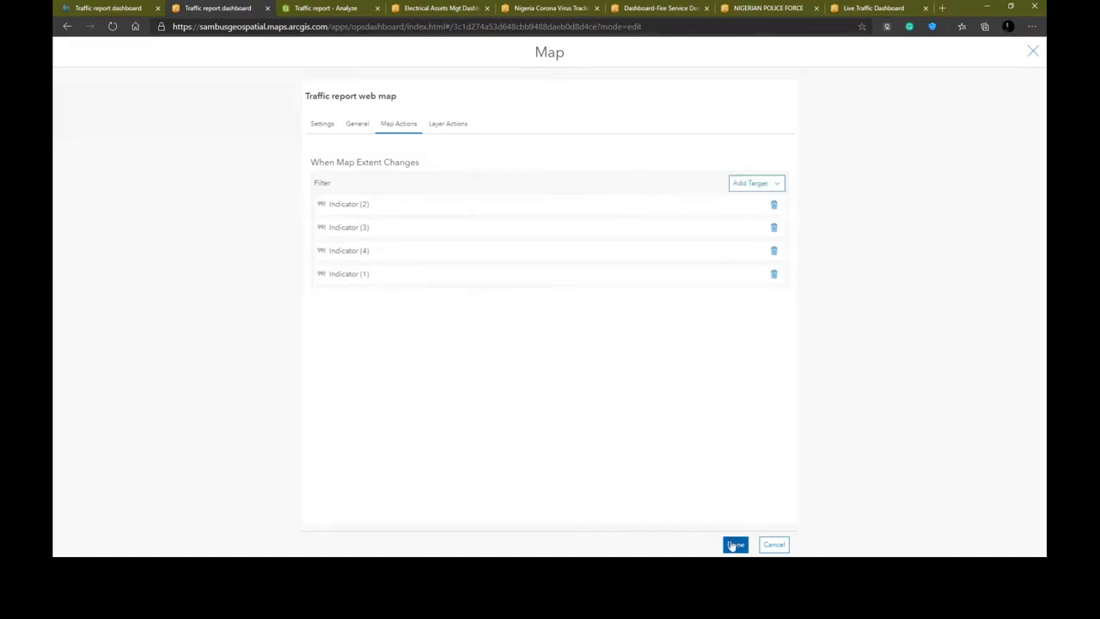
pyautogui.click(732, 544)
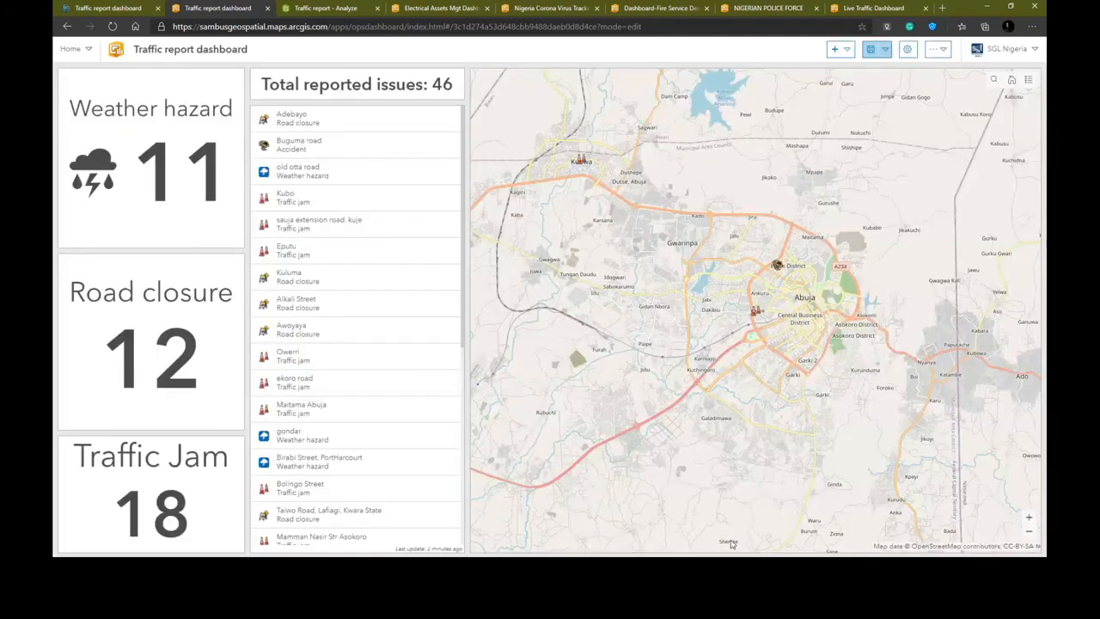
# - Pan and zoom the map to test how the indicators filter by map extent
pyautogui.moveTo(733, 311); pyautogui.dragTo(741, 355)
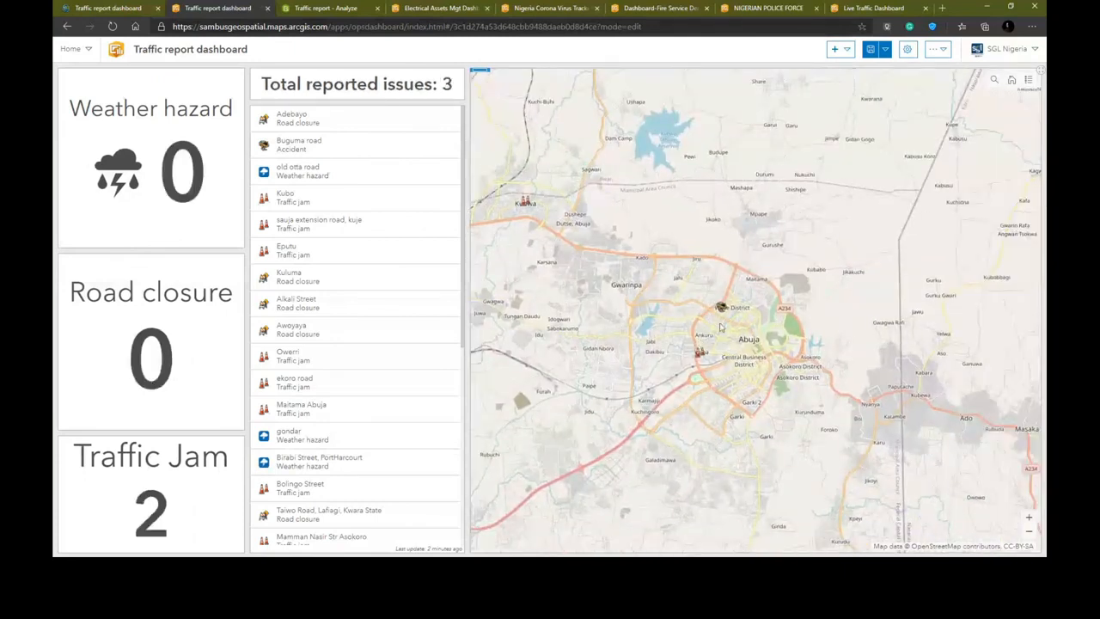
pyautogui.scroll(-1, 720, 327)
pyautogui.scroll(-2, 720, 326)
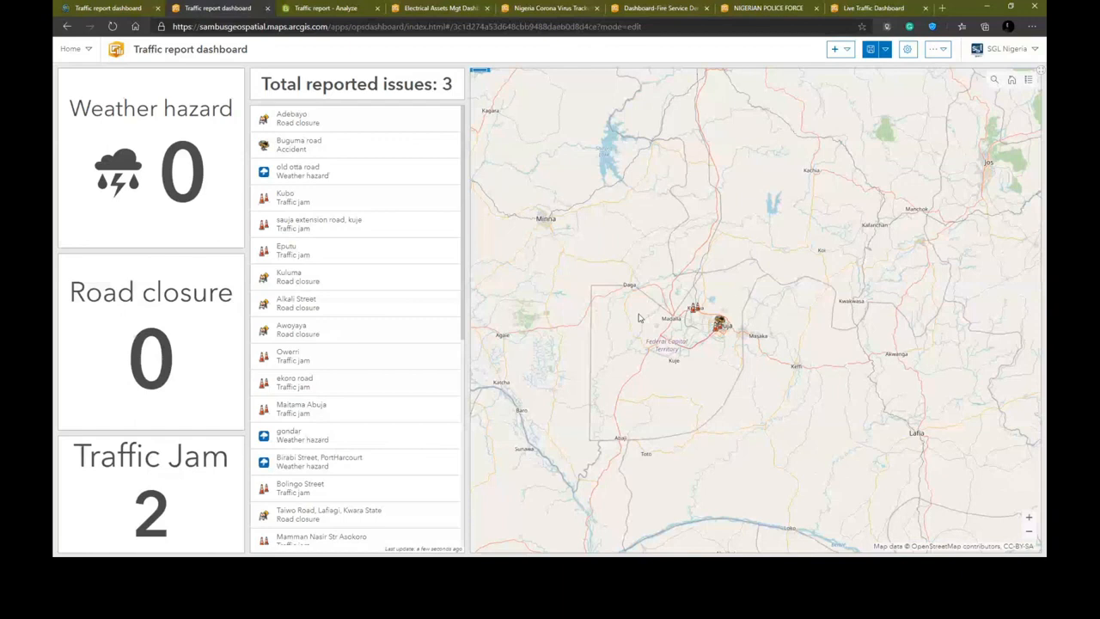
pyautogui.moveTo(652, 311); pyautogui.dragTo(702, 279)
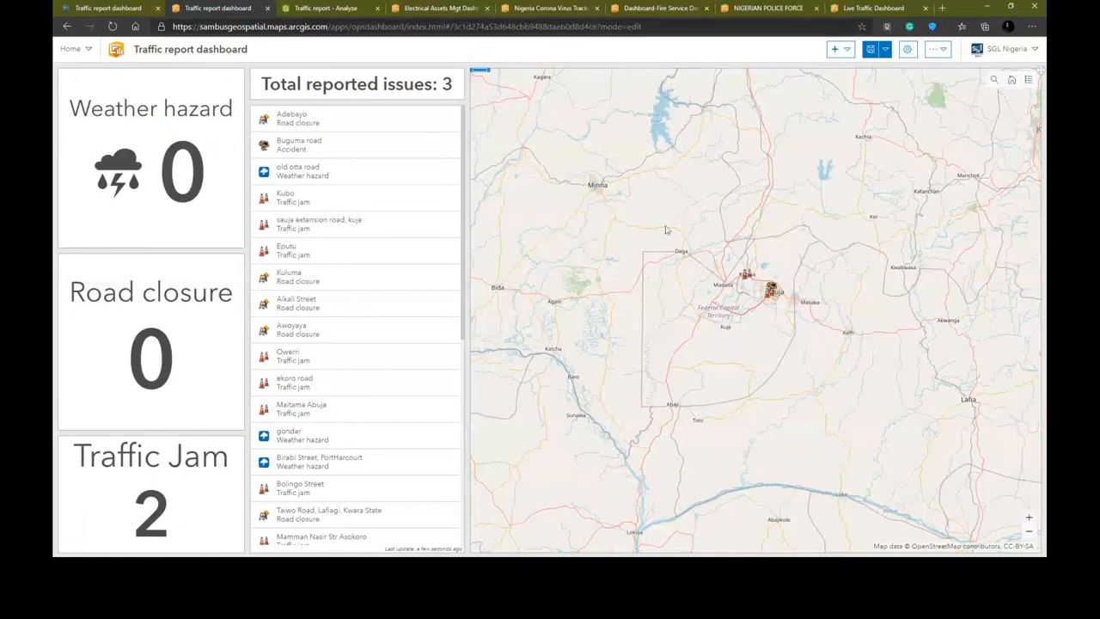
pyautogui.moveTo(666, 229); pyautogui.dragTo(726, 217)
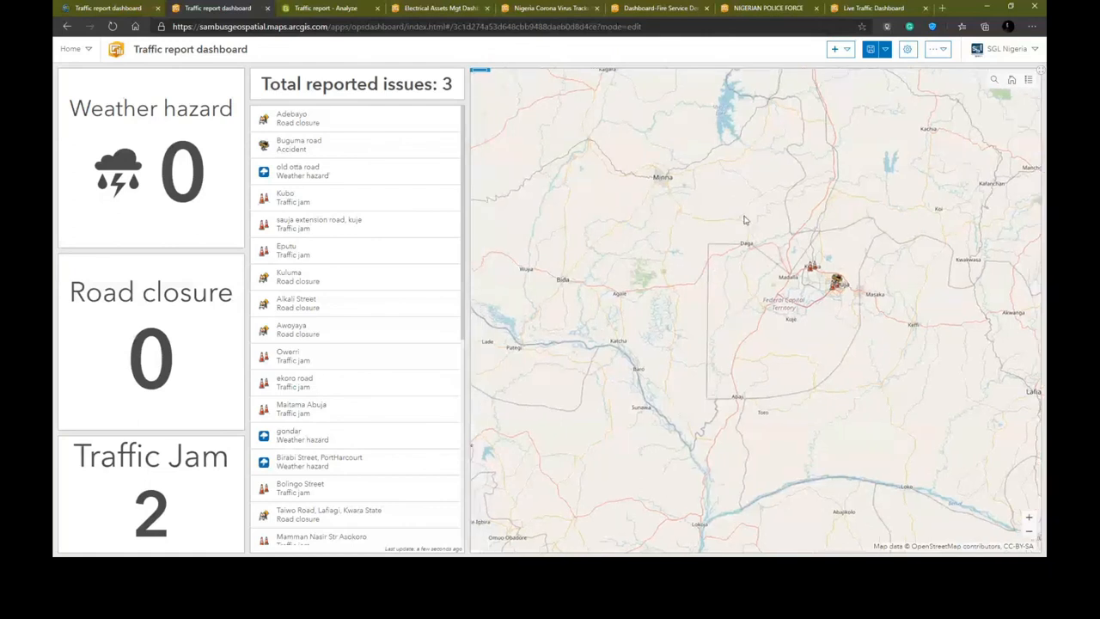
pyautogui.scroll(3, 754, 297)
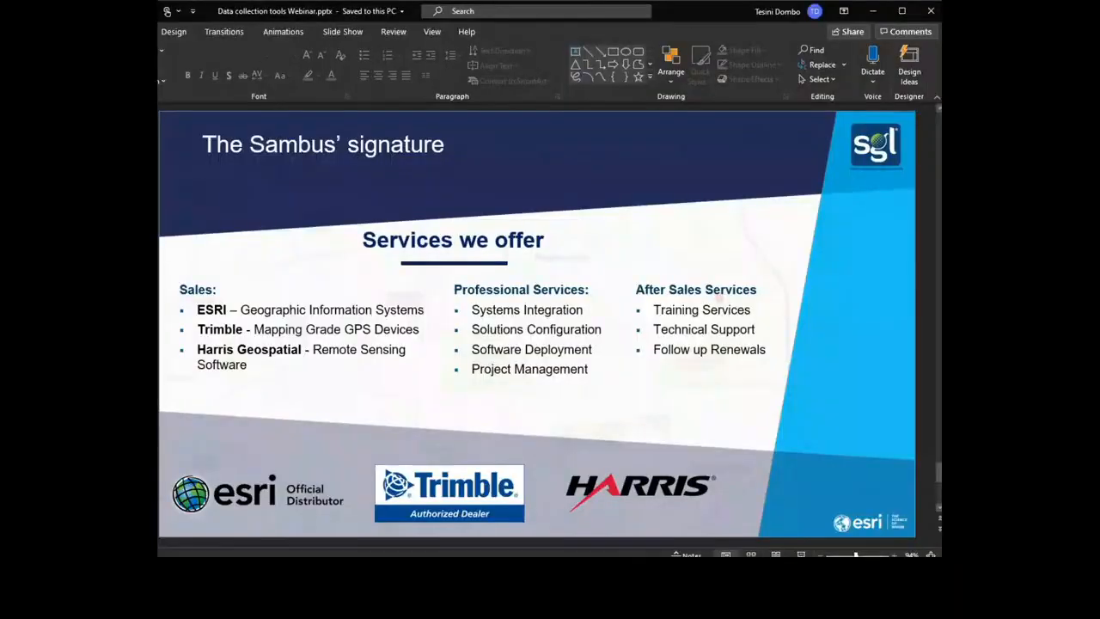
# - Switch to the presentation and start the slide show
pyautogui.click(800, 554)
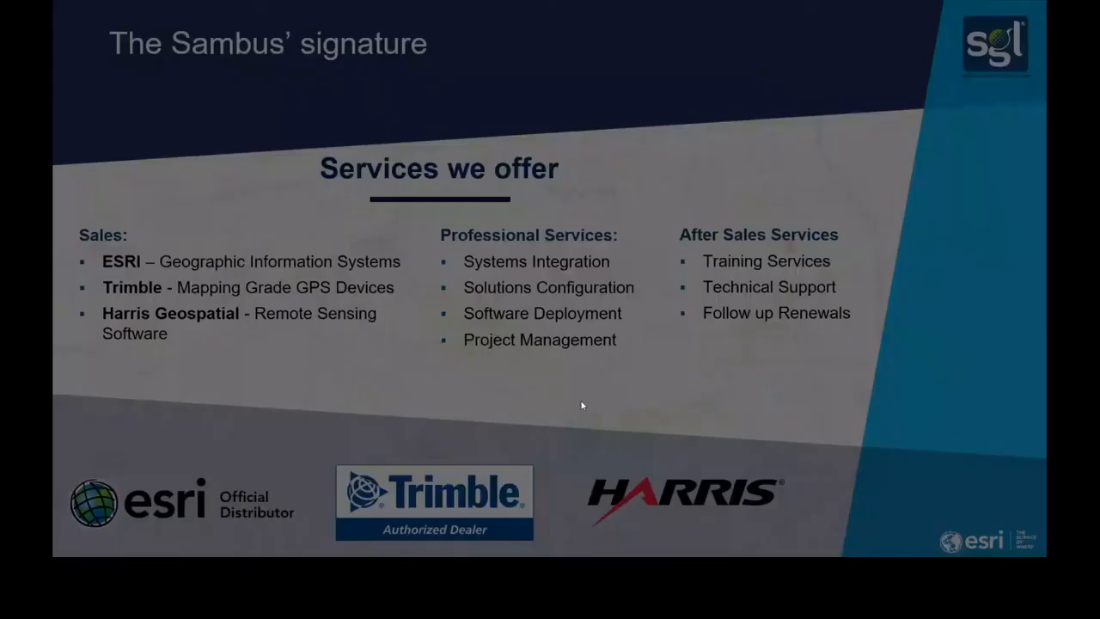